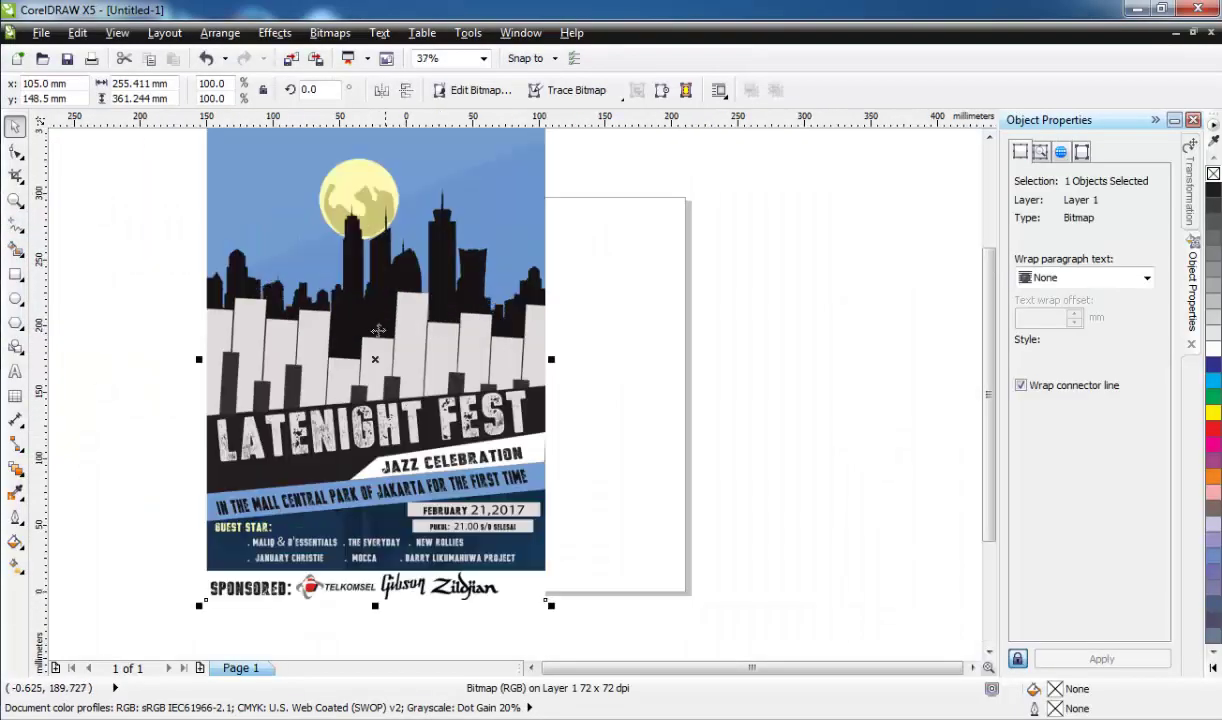
# Step: Move the reference poster beside the page and set the page size to F4 (210 × 330 mm)
pyautogui.moveTo(377, 330); pyautogui.dragTo(662, 366)
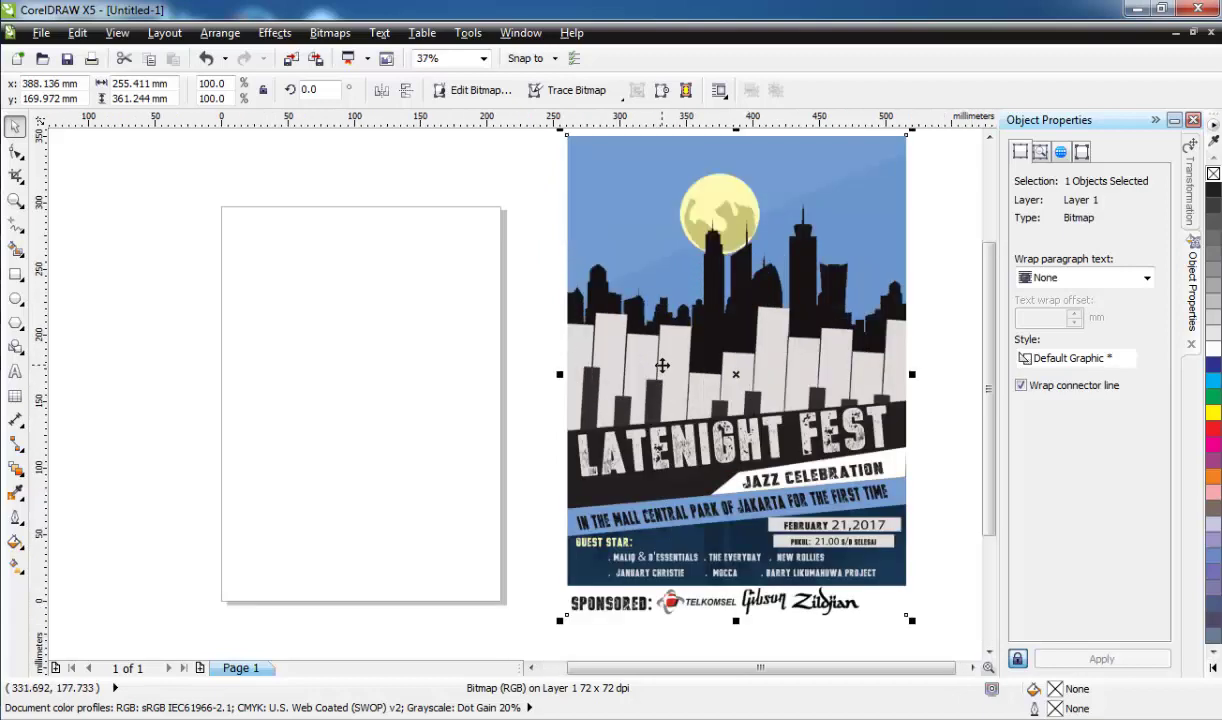
pyautogui.scroll(-2, 662, 366)
pyautogui.click(130, 145)
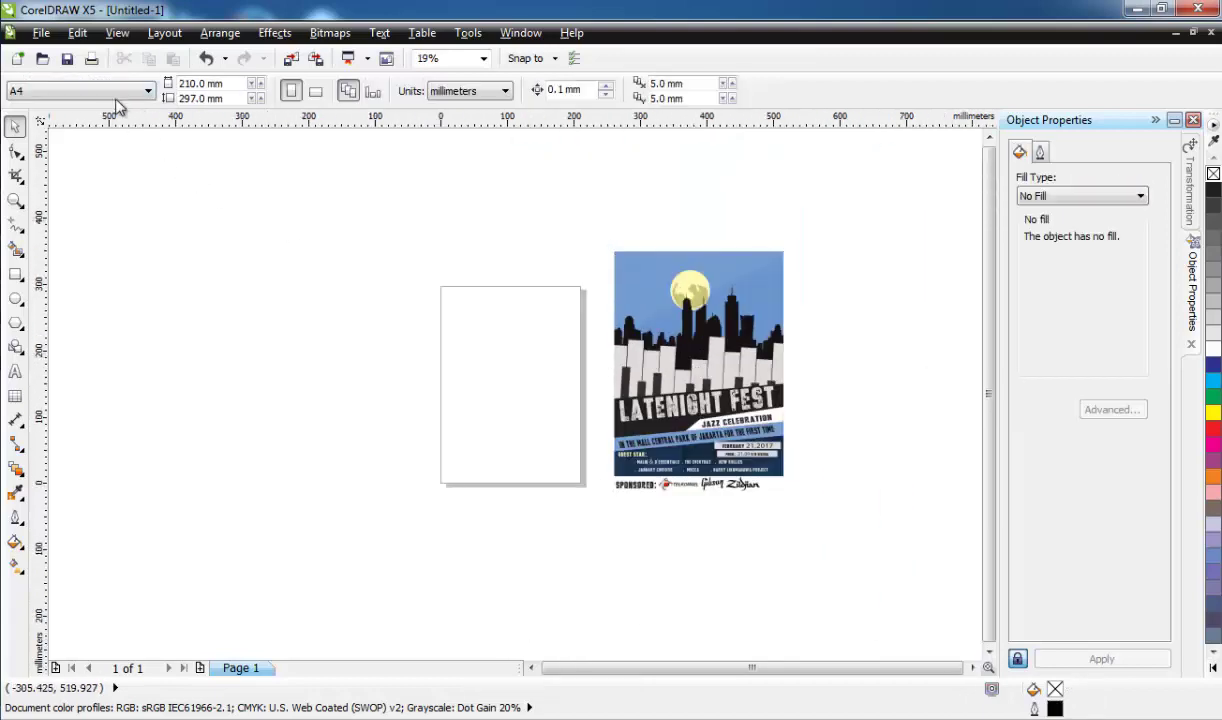
pyautogui.click(115, 93)
pyautogui.click(90, 141)
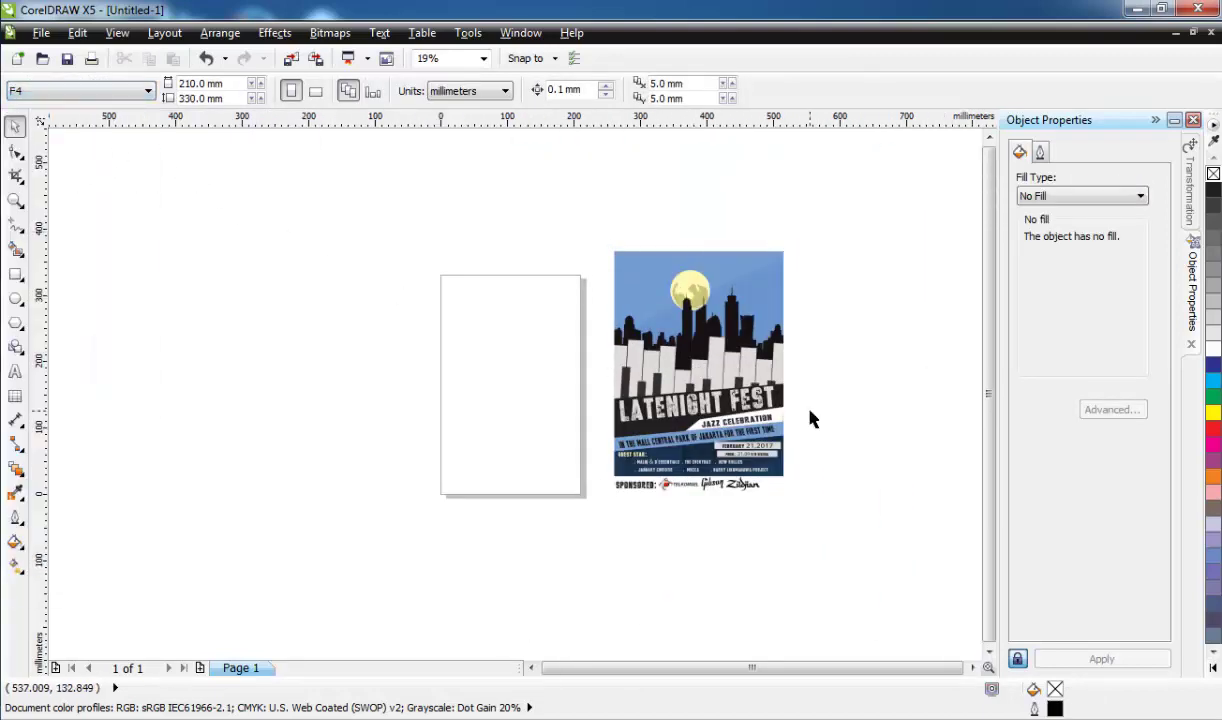
pyautogui.hscroll(1, 810, 418)
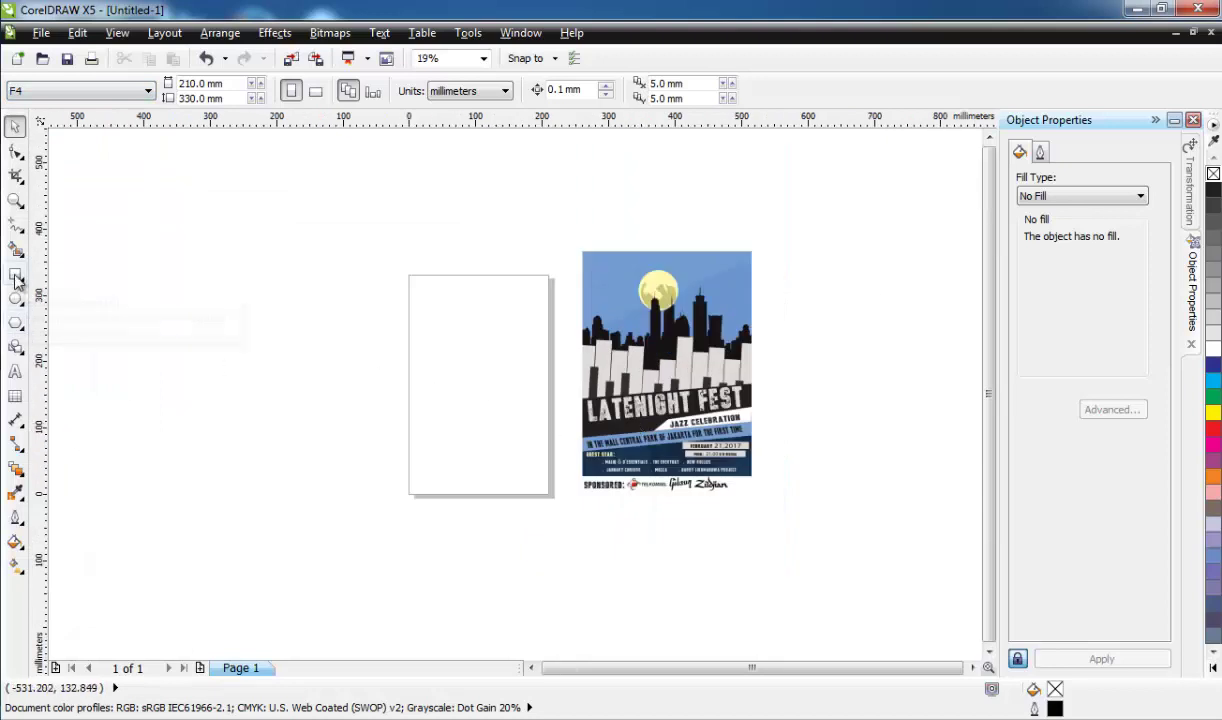
# Step: Draw a thin white-filled rectangle along the bottom of the page
pyautogui.doubleClick(15, 277)
pyautogui.scroll(2, 650, 440)
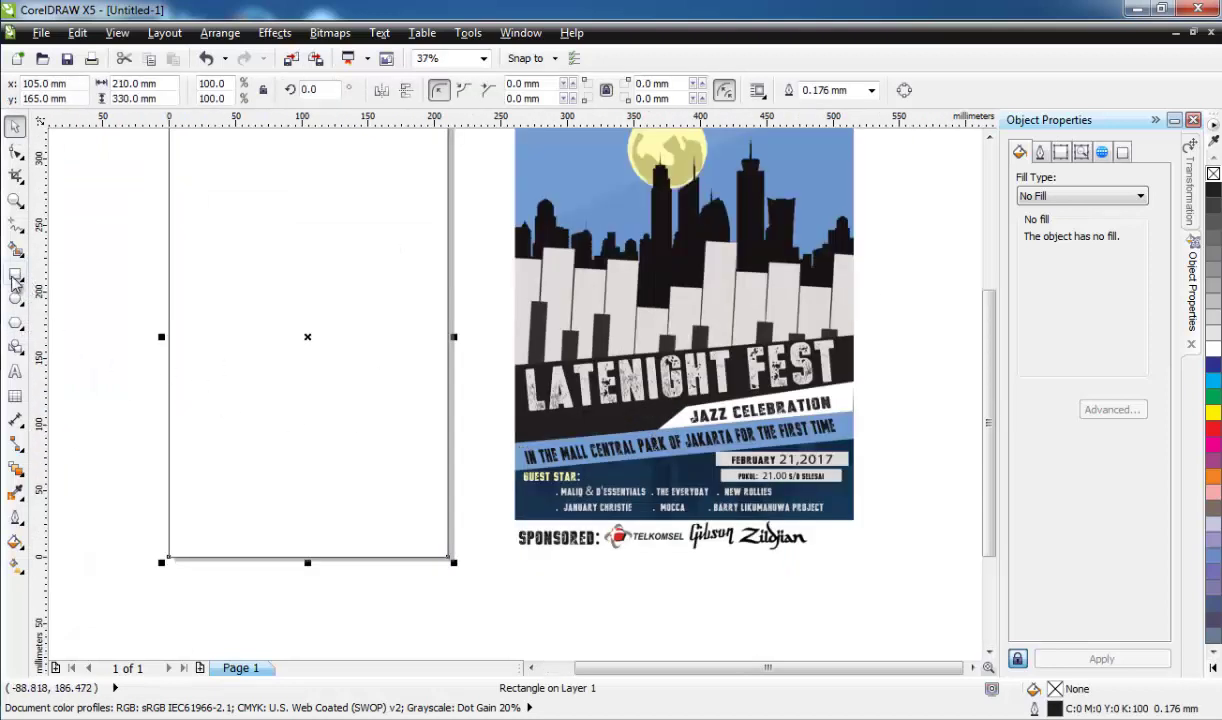
pyautogui.moveTo(167, 528); pyautogui.dragTo(455, 562)
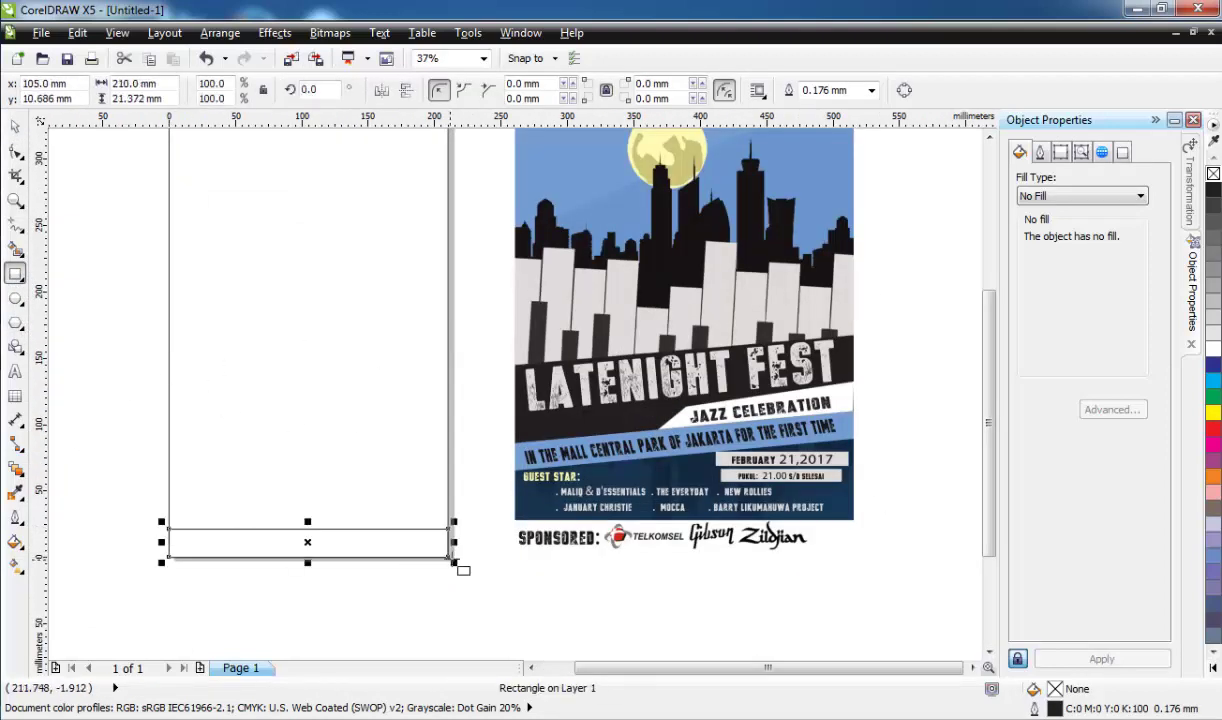
pyautogui.click(1213, 349)
# Step: Pen-draw a slanted bottom band and fill it with navy sampled from the poster
pyautogui.click(27, 232)
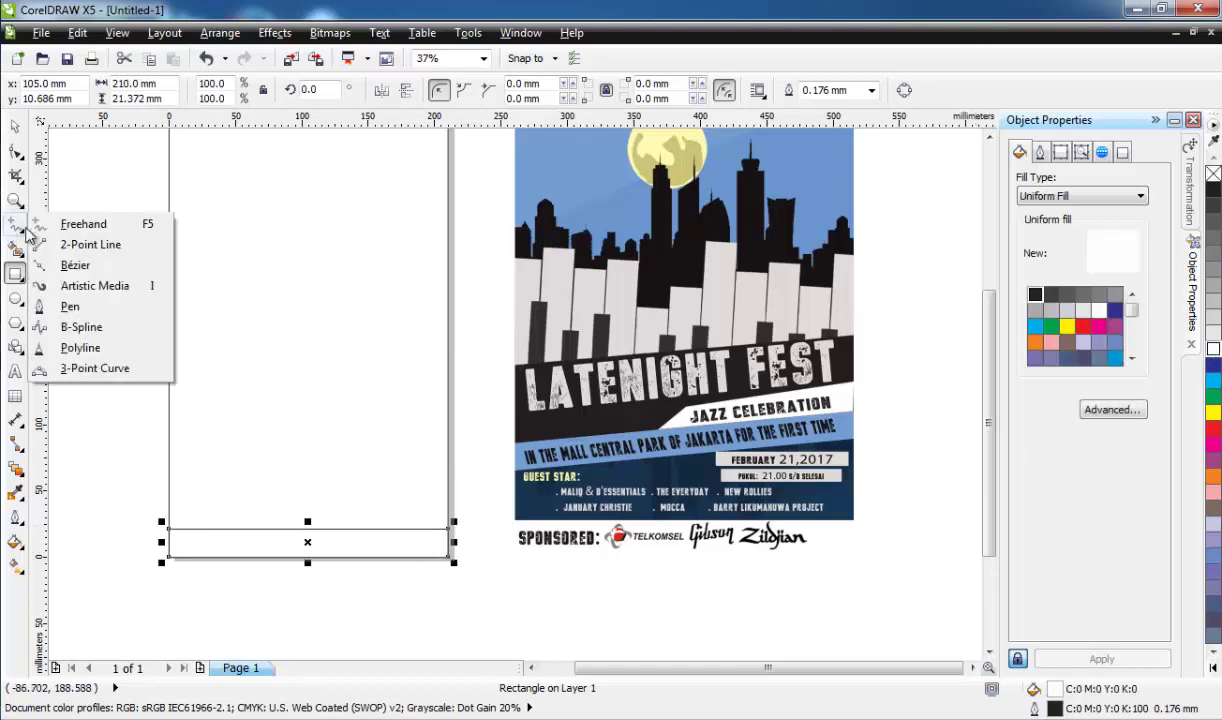
pyautogui.click(70, 307)
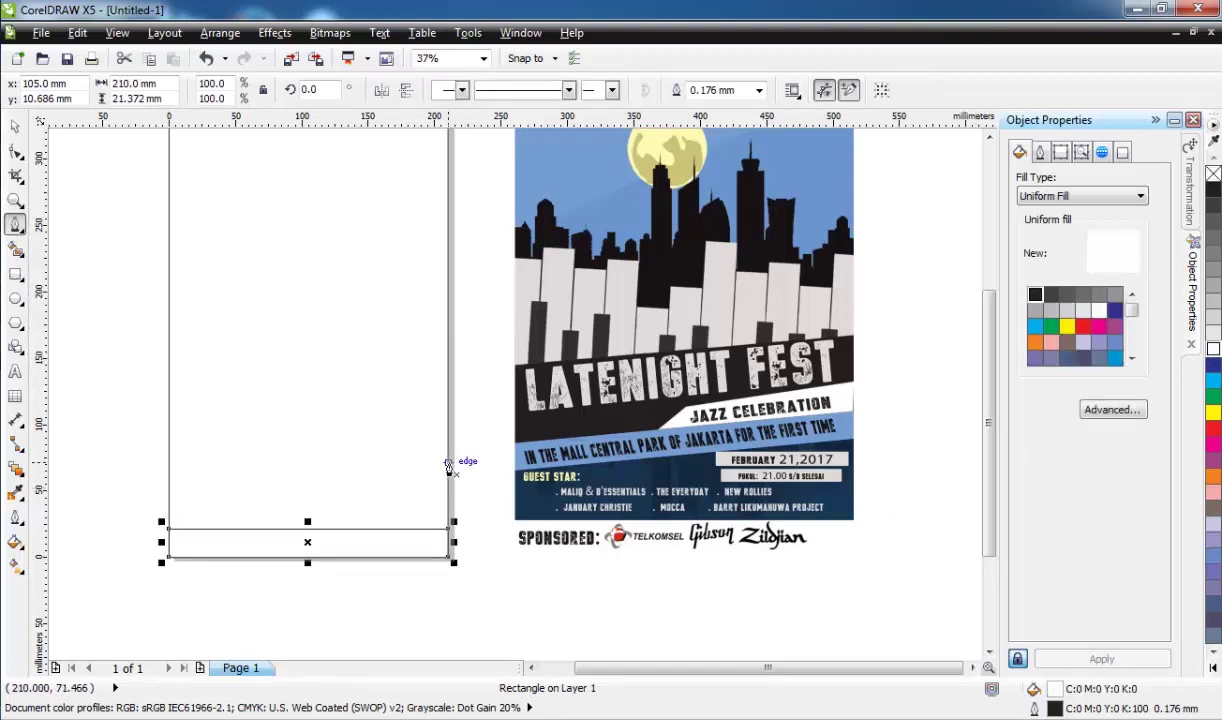
pyautogui.click(448, 463)
pyautogui.click(170, 493)
pyautogui.click(170, 528)
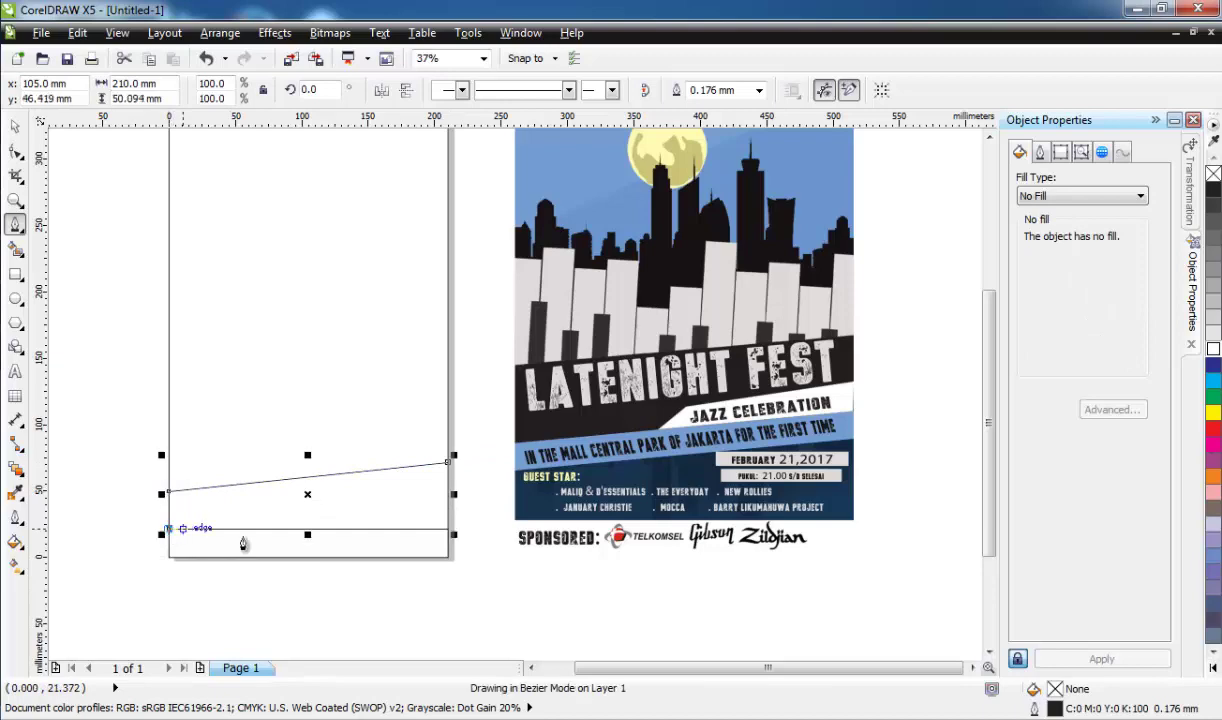
pyautogui.click(447, 528)
pyautogui.click(448, 463)
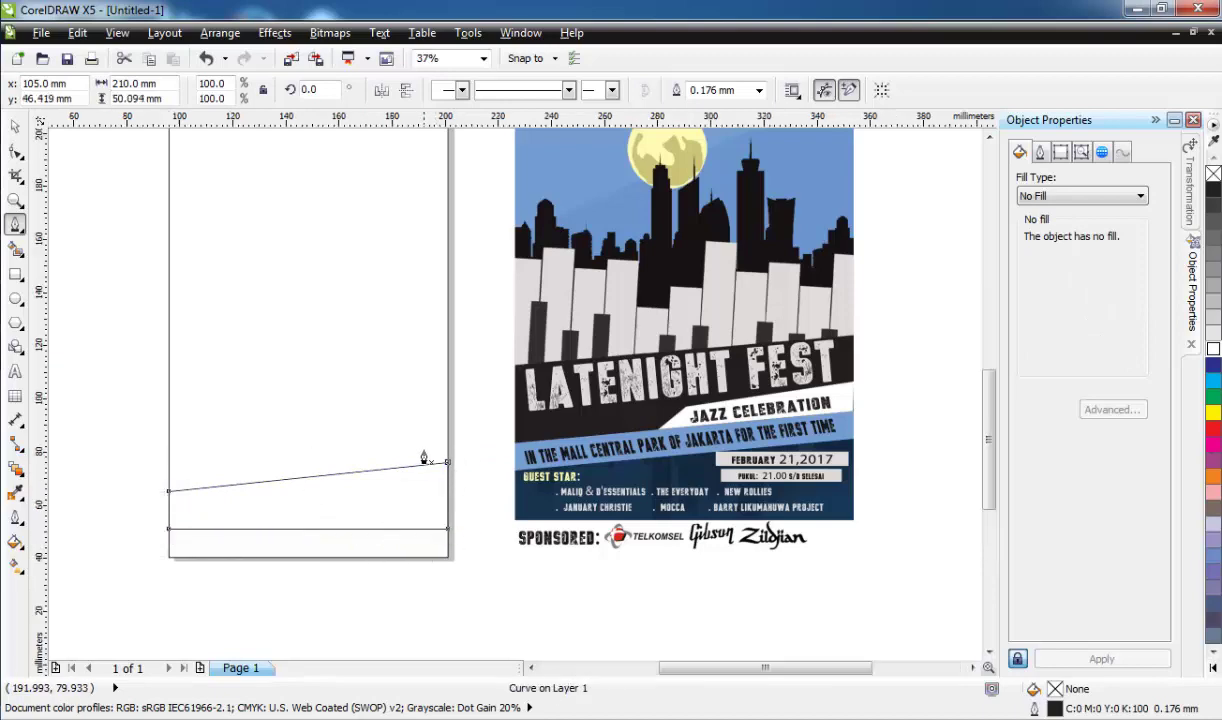
pyautogui.click(16, 493)
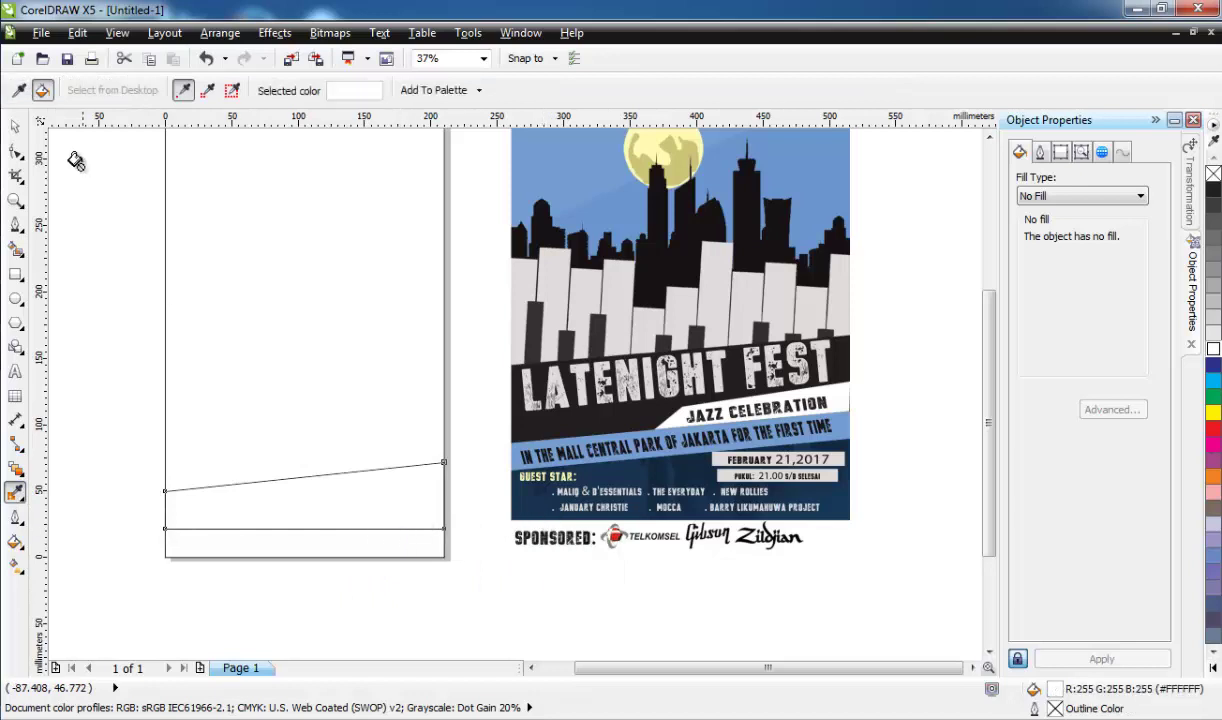
pyautogui.click(578, 500)
pyautogui.click(418, 491)
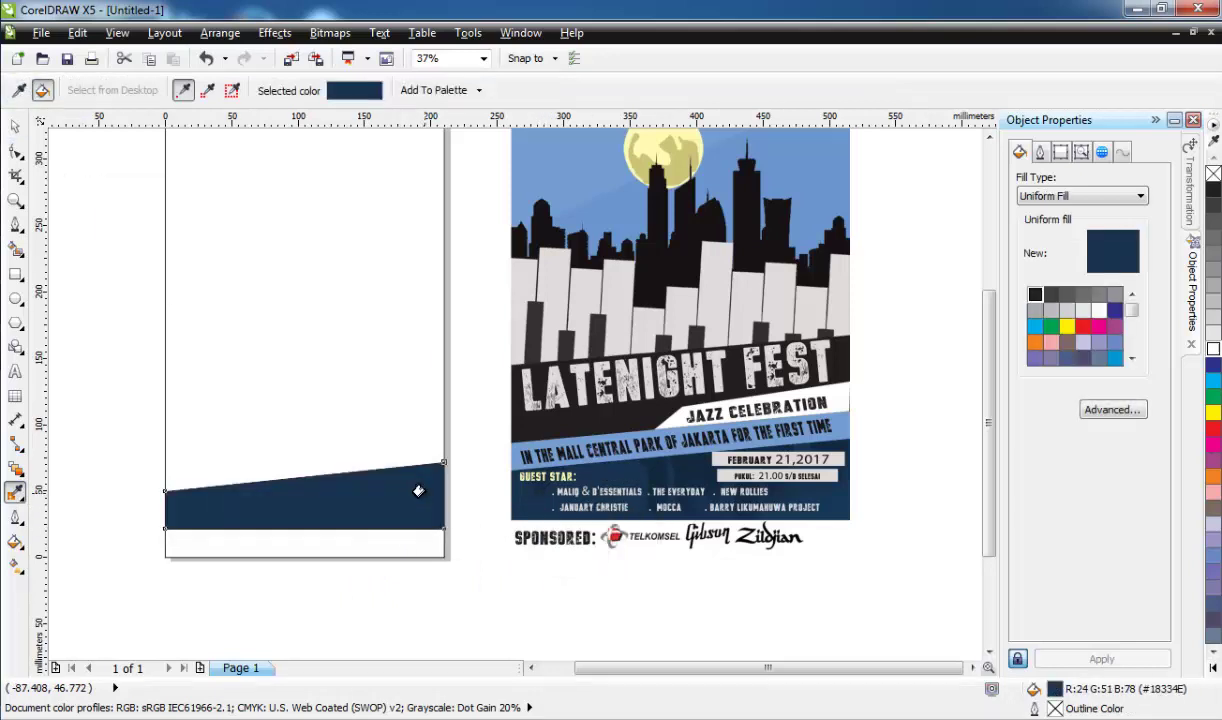
# Step: Add a slanted line above the band and fill the strip with poster-sampled light blue
pyautogui.click(15, 224)
pyautogui.click(444, 444)
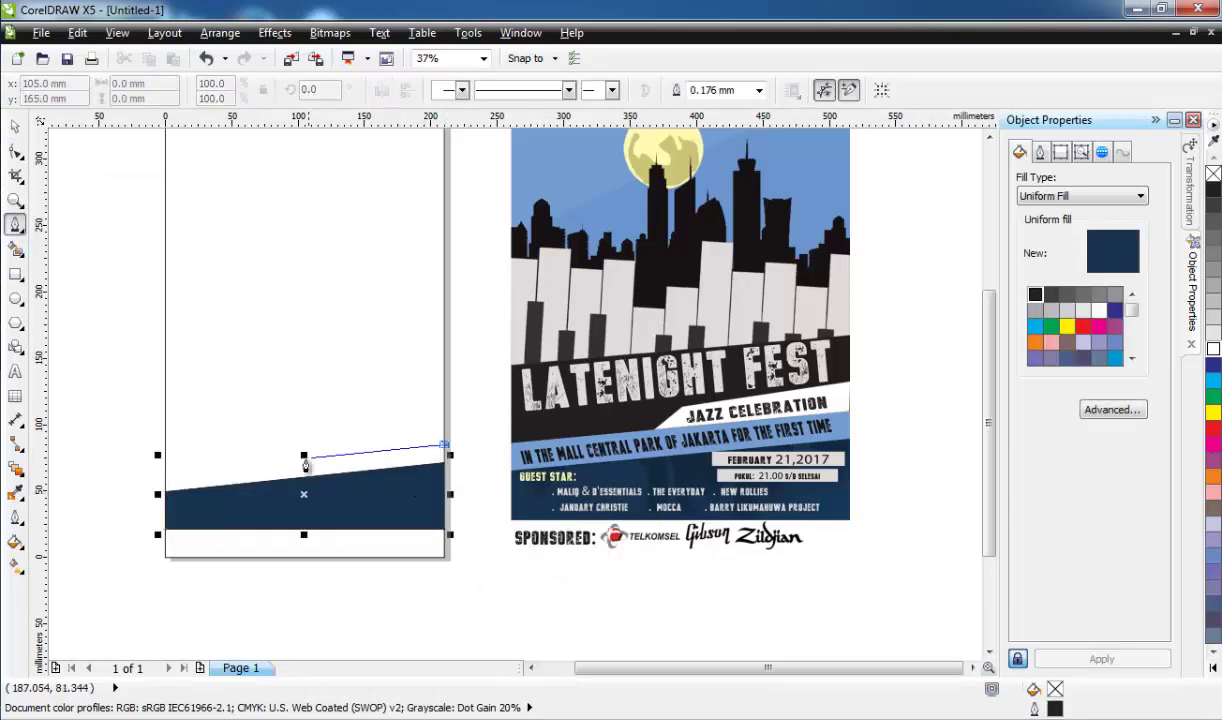
pyautogui.click(166, 468)
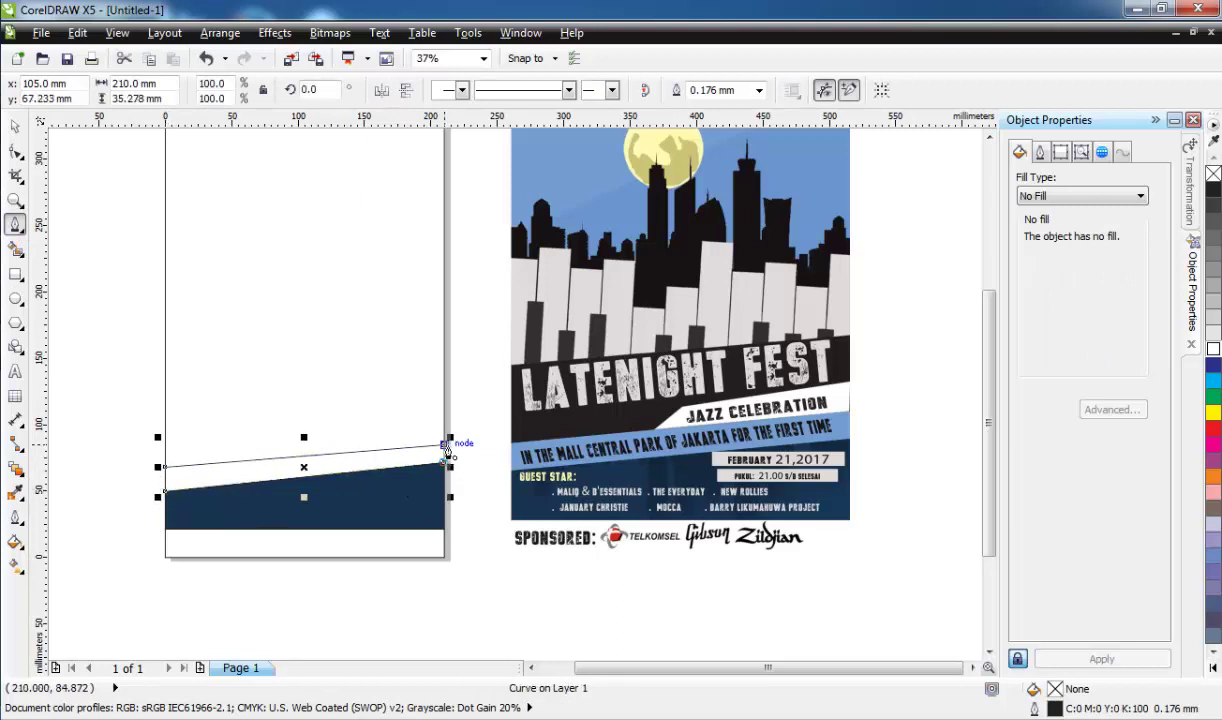
pyautogui.click(15, 151)
pyautogui.moveTo(444, 444); pyautogui.dragTo(443, 436)
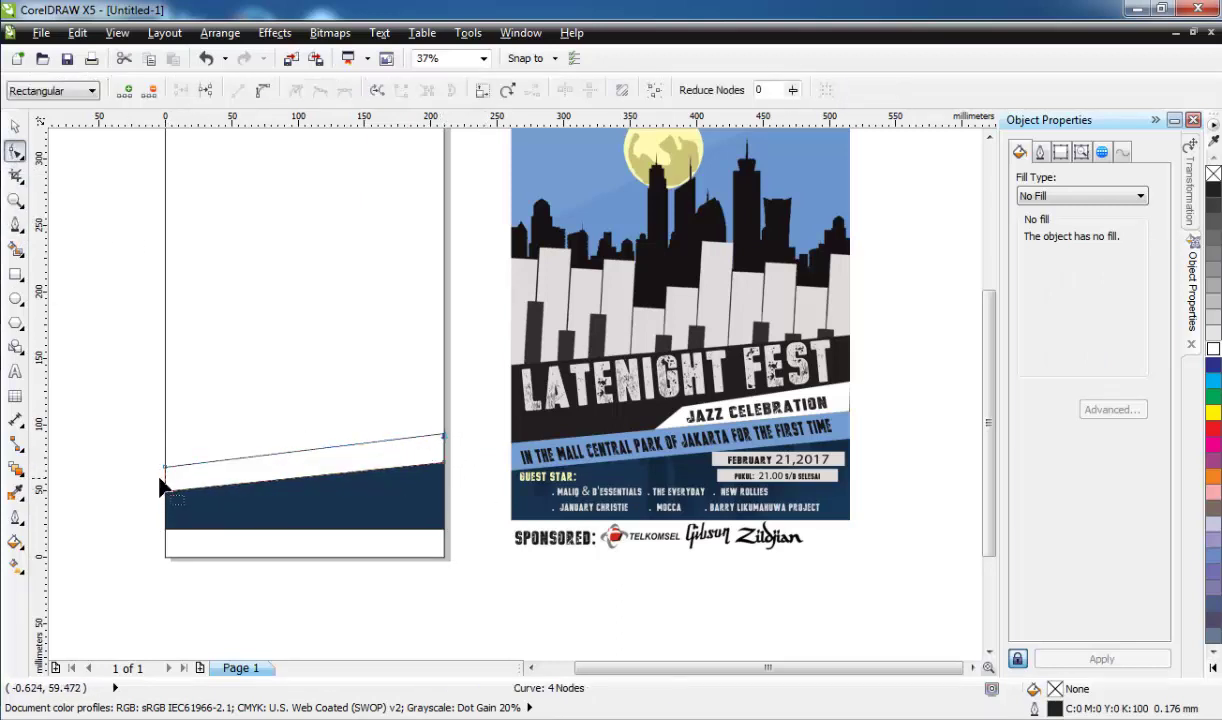
pyautogui.moveTo(165, 470); pyautogui.dragTo(165, 463)
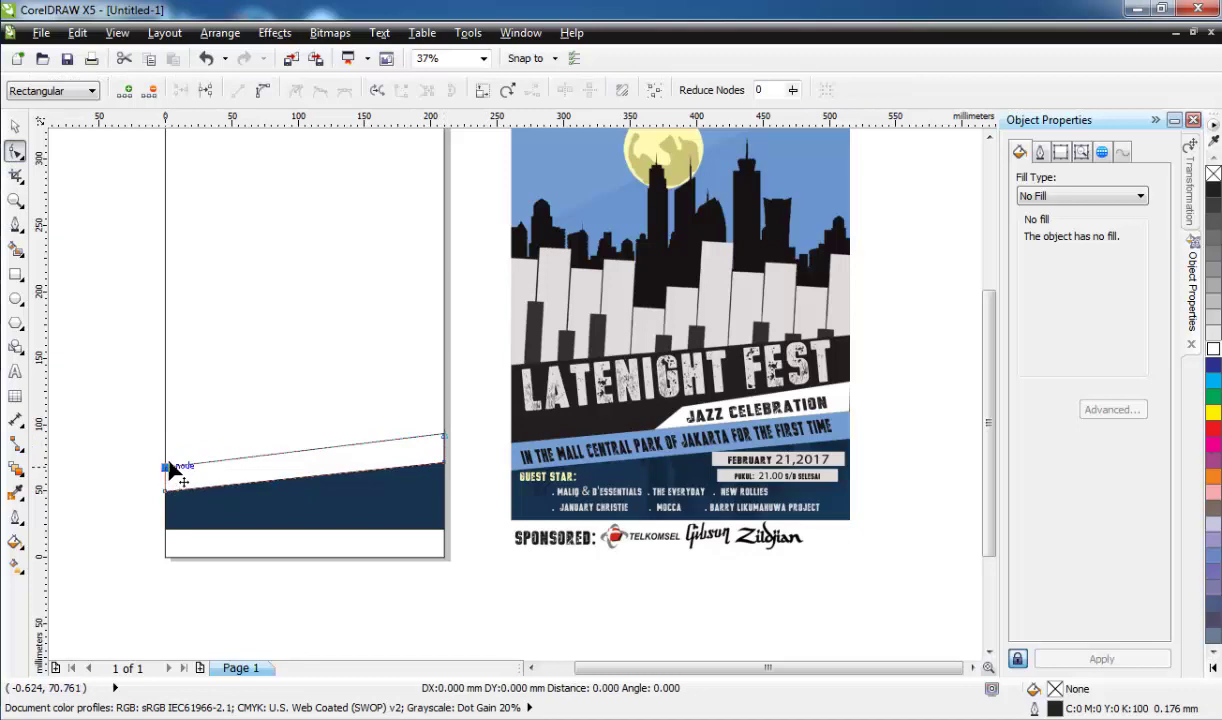
pyautogui.click(15, 491)
pyautogui.click(524, 466)
pyautogui.click(399, 455)
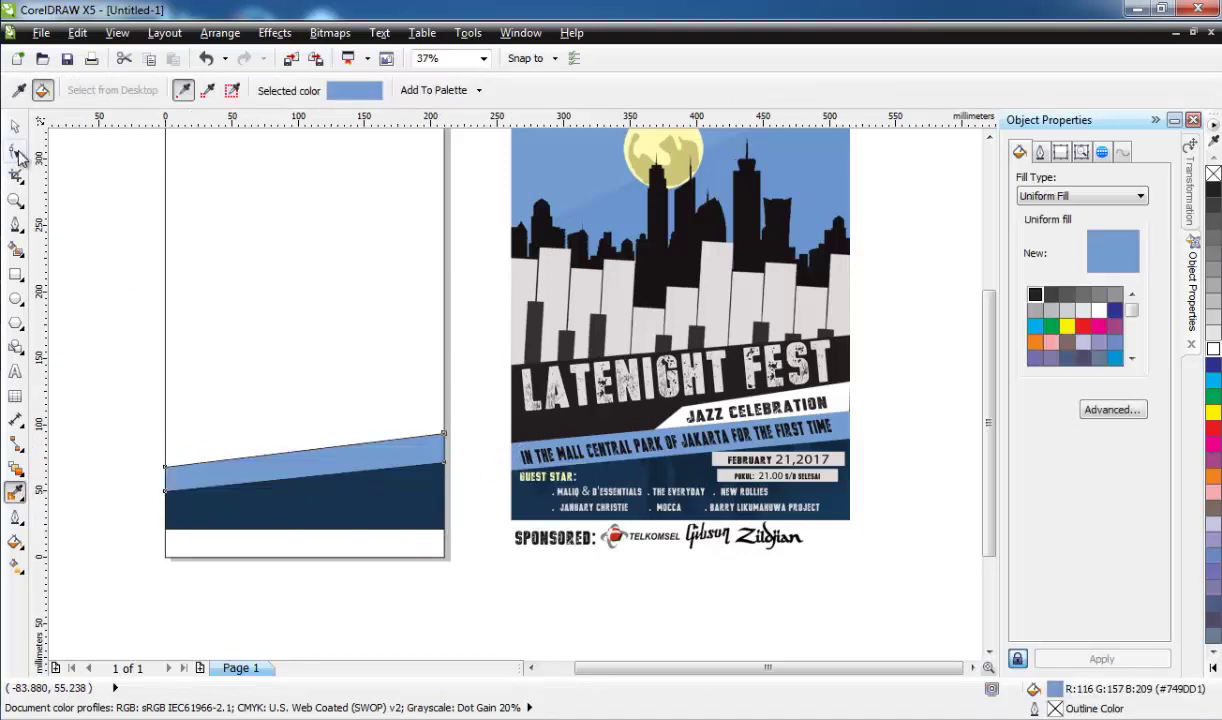
# Step: Raise the light blue strip's left node slightly to refine its slant
pyautogui.press('F10')
pyautogui.scroll(3, 158, 460)
pyautogui.moveTo(158, 466); pyautogui.dragTo(158, 458)
pyautogui.scroll(-5, 300, 537)
pyautogui.scroll(2, 300, 537)
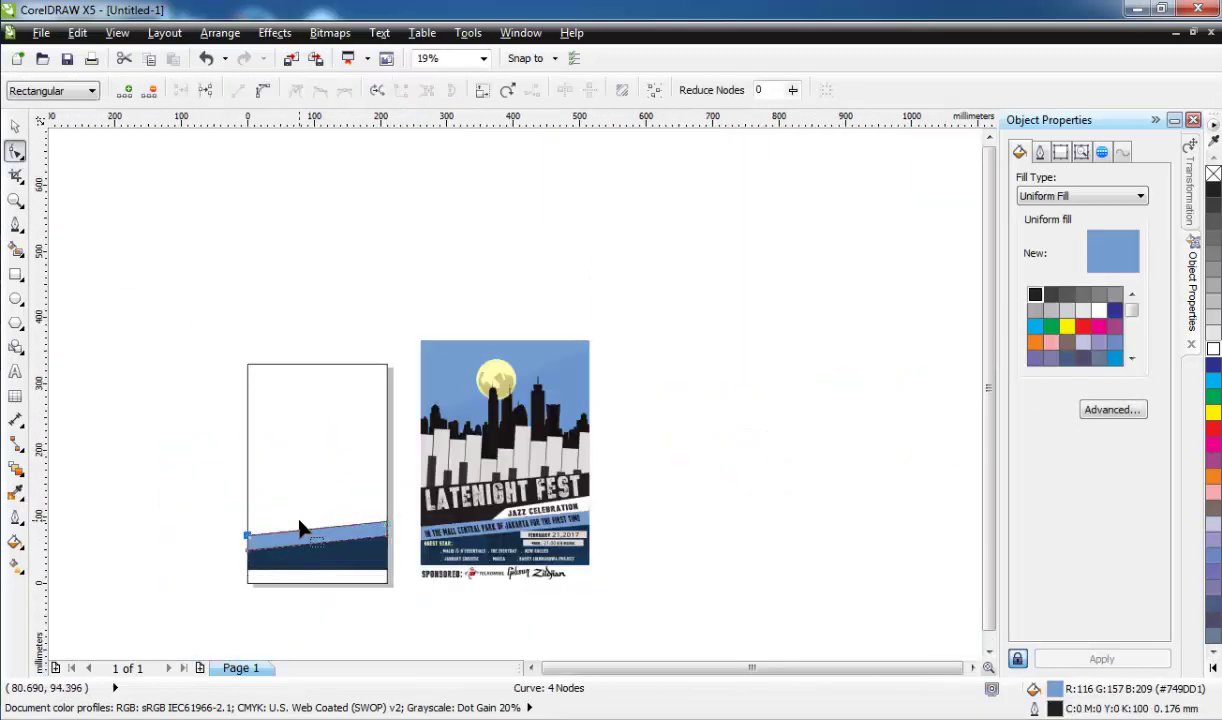
pyautogui.scroll(2, 297, 513)
pyautogui.click(15, 224)
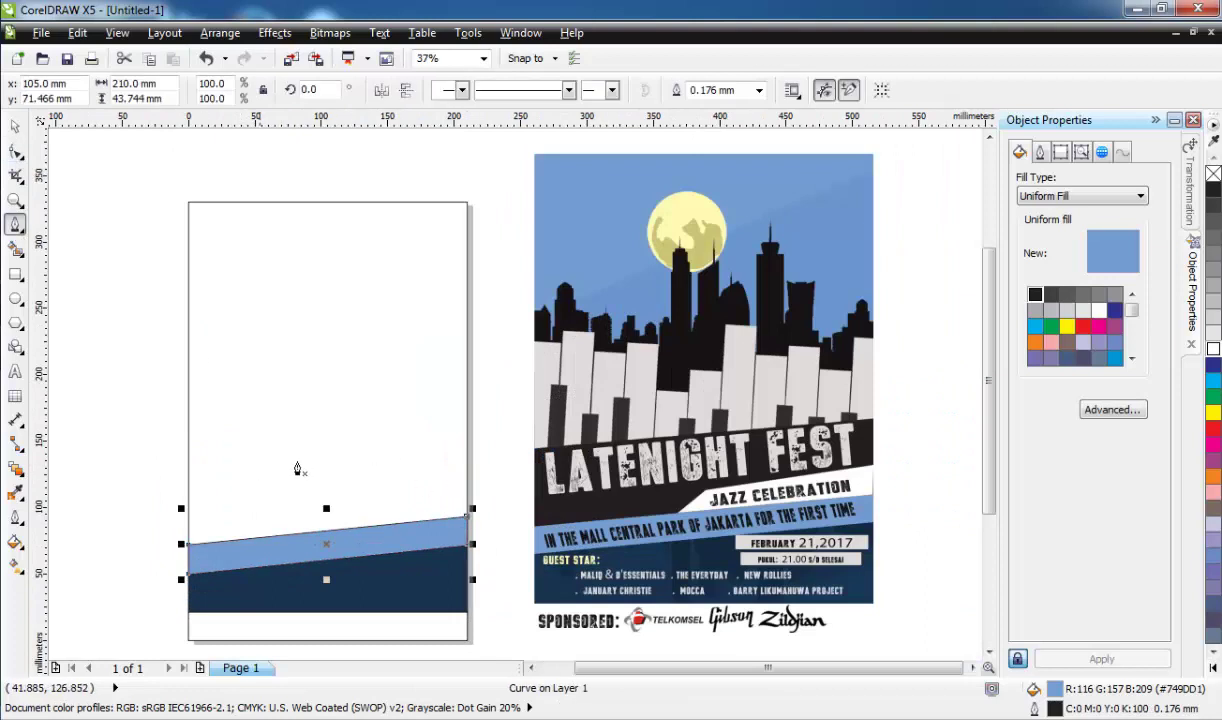
# Step: Pen-draw a wide slanted band above the blue strip and fill it with poster-sampled black
pyautogui.click(465, 446)
pyautogui.click(189, 467)
pyautogui.click(189, 545)
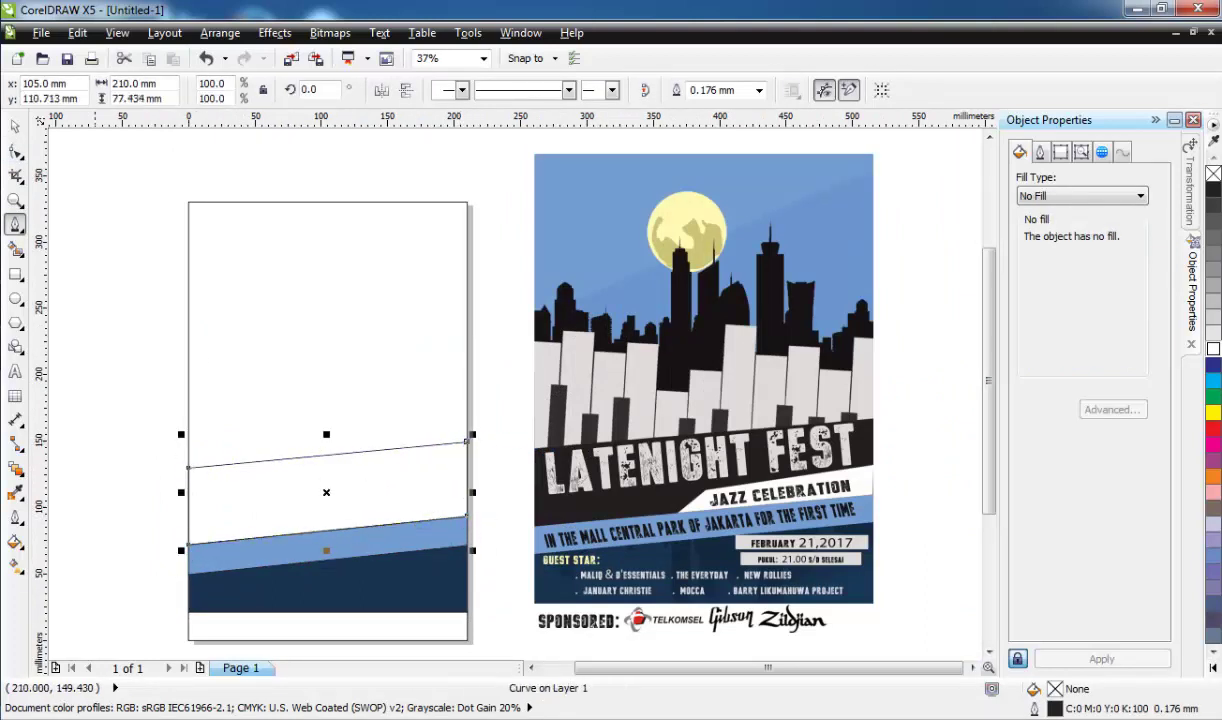
pyautogui.click(15, 490)
pyautogui.click(540, 488)
pyautogui.click(394, 474)
pyautogui.click(15, 127)
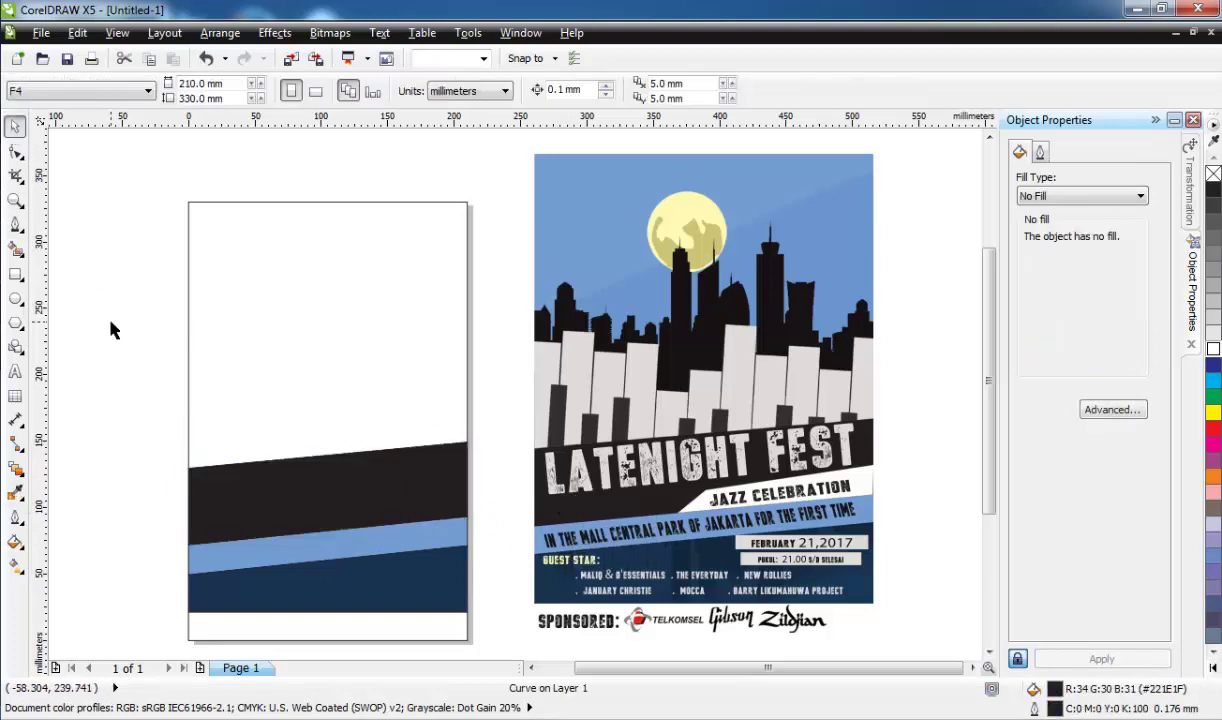
pyautogui.click(15, 224)
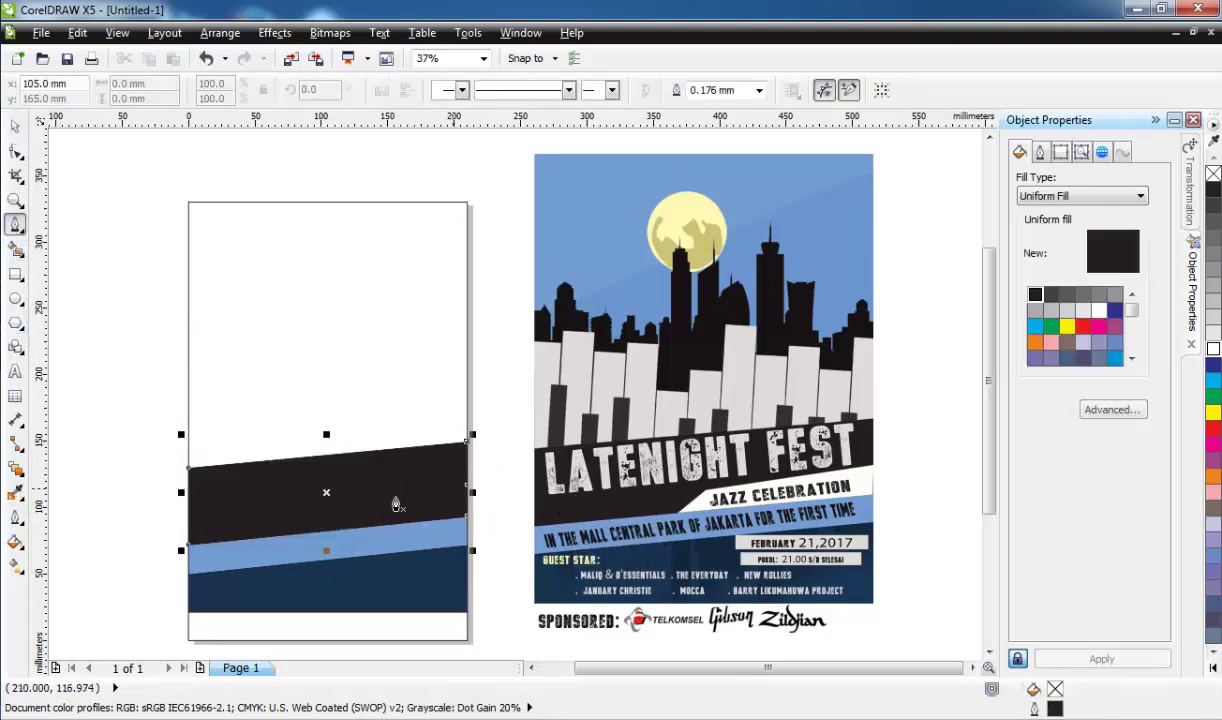
# Step: Draw a wedge on the black band's lower edge filled with near-white from the poster
pyautogui.click(358, 500)
pyautogui.click(465, 488)
pyautogui.click(327, 530)
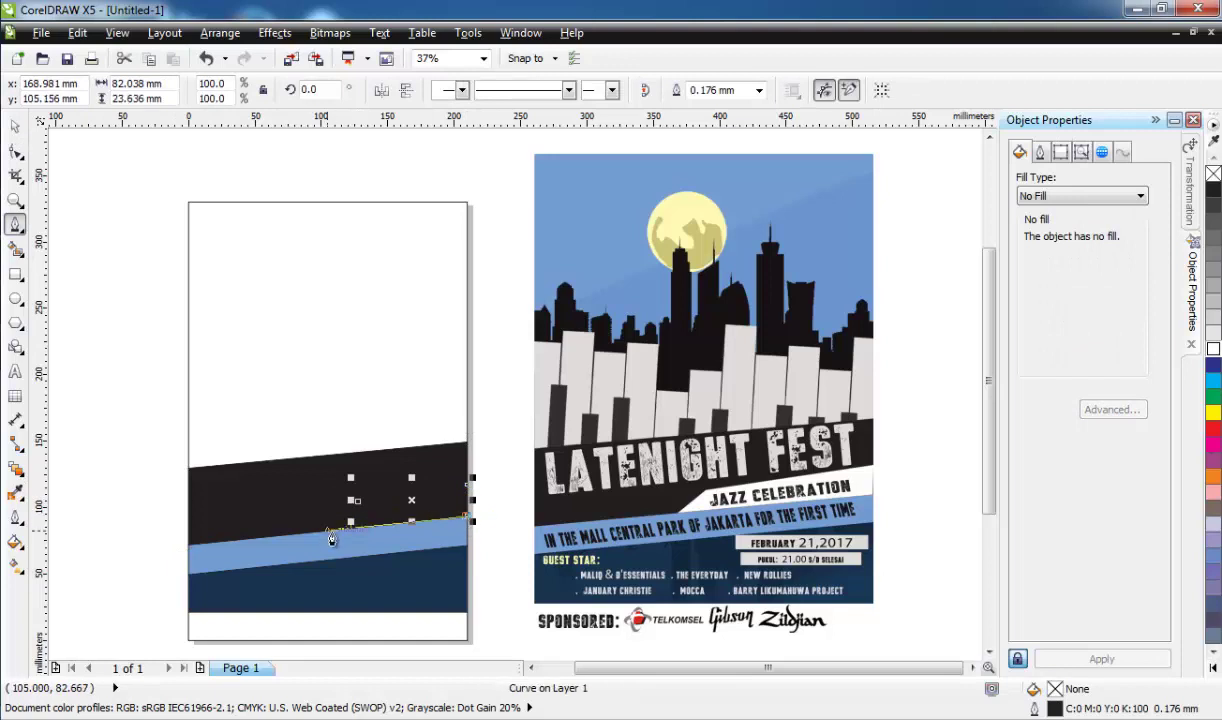
pyautogui.click(16, 493)
pyautogui.click(700, 503)
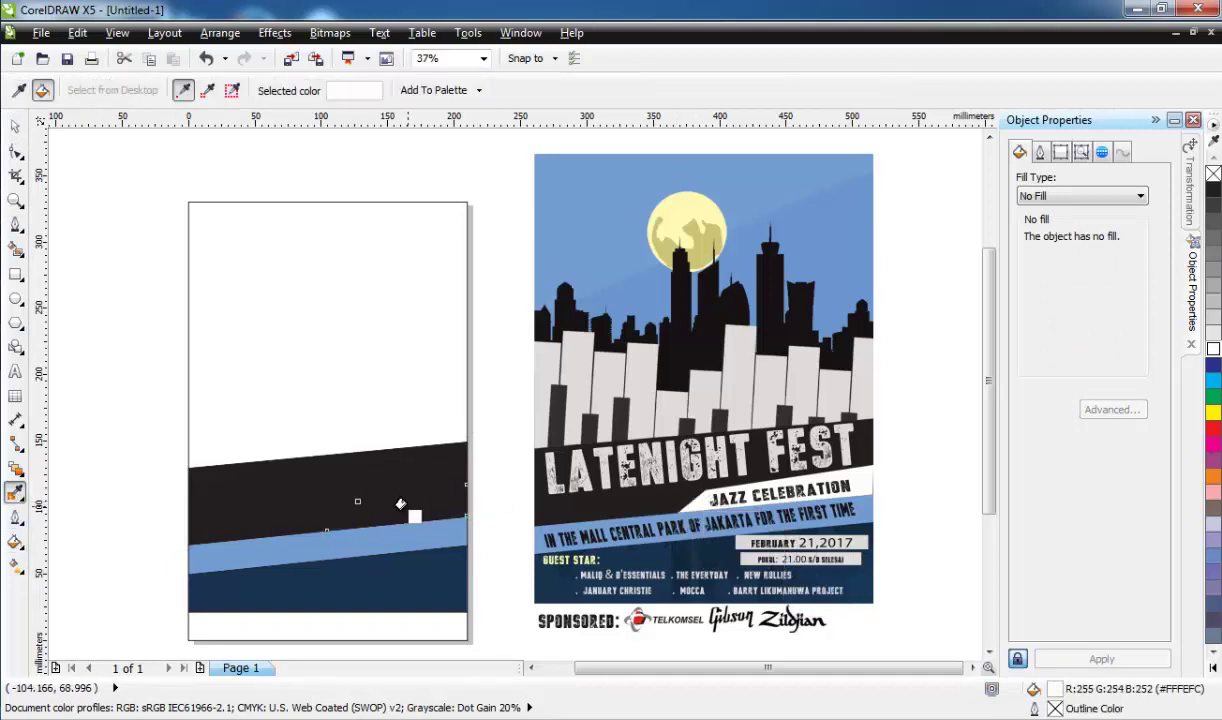
pyautogui.click(370, 505)
# Step: Stretch the wedge's corner node out to the band's right edge
pyautogui.press('F10')
pyautogui.scroll(2, 348, 518)
pyautogui.moveTo(368, 505); pyautogui.dragTo(600, 468)
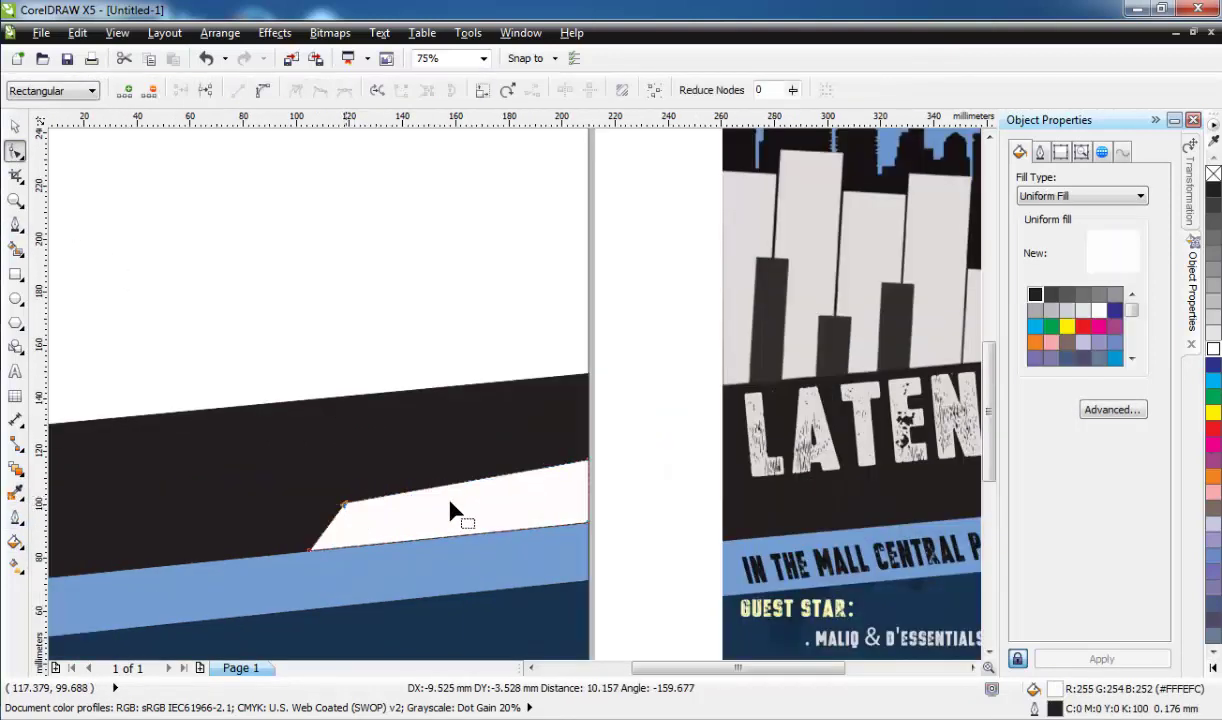
pyautogui.scroll(-2, 600, 468)
pyautogui.scroll(-2, 560, 500)
pyautogui.scroll(2, 680, 487)
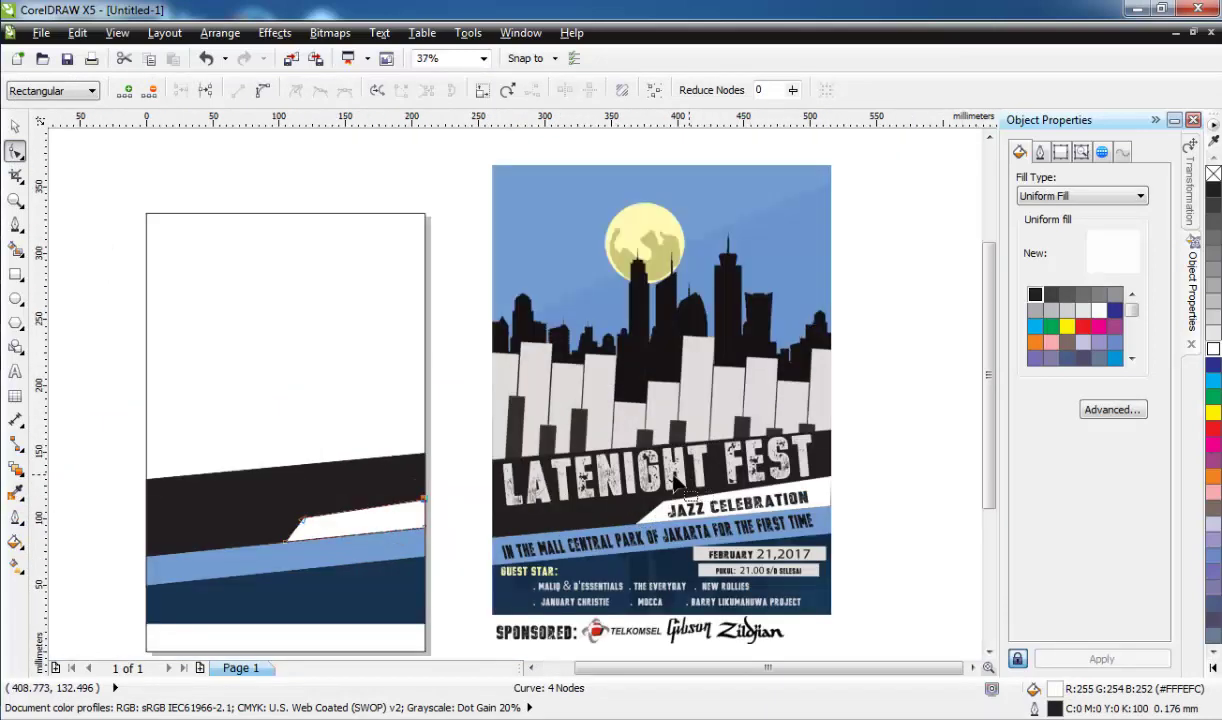
pyautogui.click(15, 273)
pyautogui.scroll(-1, 314, 390)
# Step: Draw a tall outline rectangle over the poster's first piano key
pyautogui.scroll(-1, 314, 390)
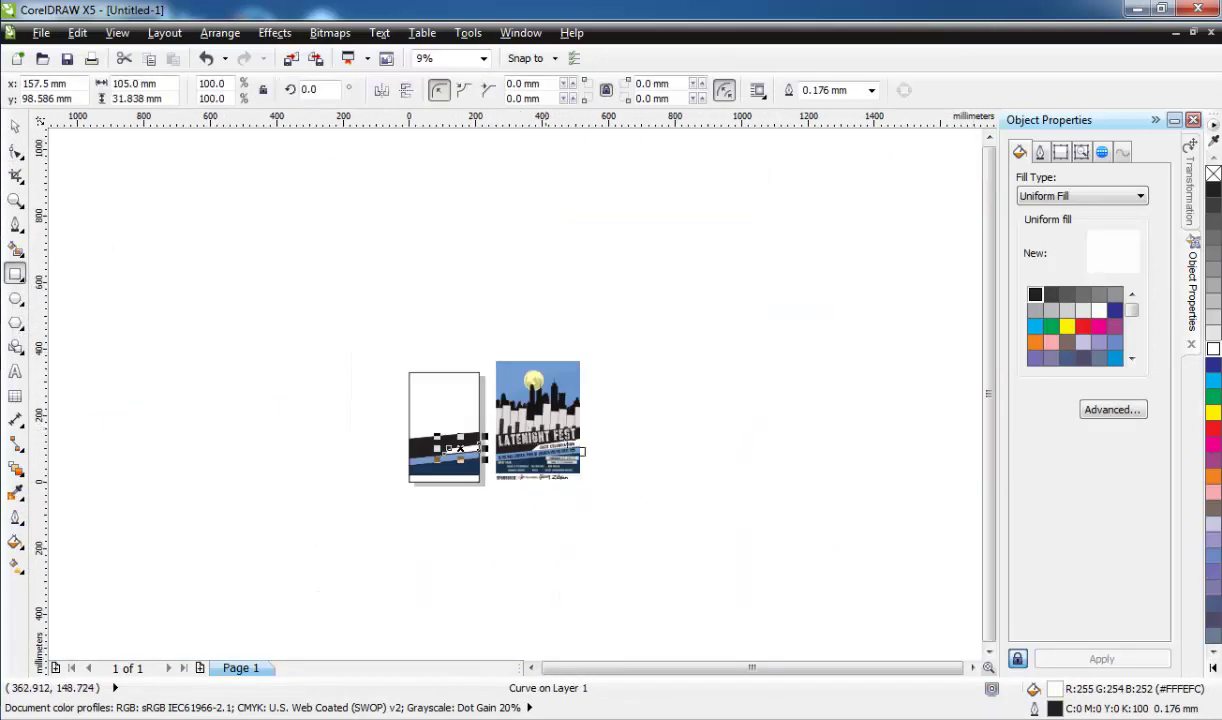
pyautogui.scroll(2, 314, 390)
pyautogui.scroll(-1, 310, 388)
pyautogui.scroll(1, 288, 373)
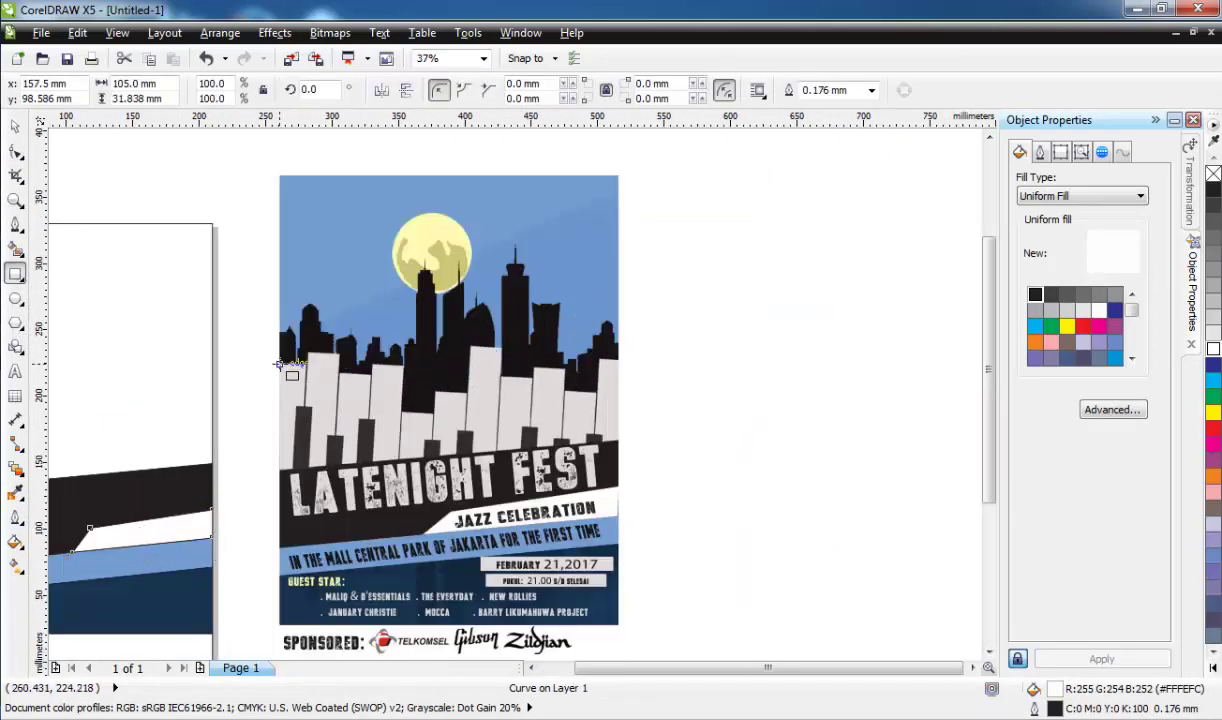
pyautogui.moveTo(279, 364); pyautogui.dragTo(307, 488)
pyautogui.scroll(1, 308, 386)
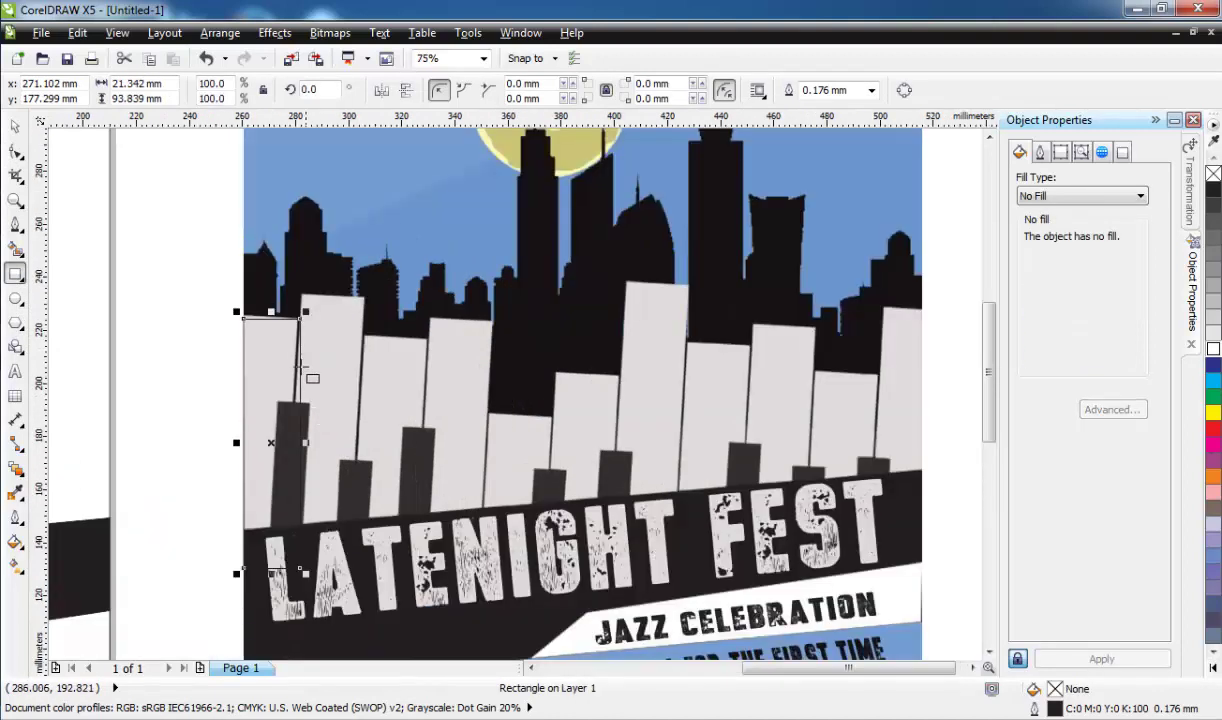
pyautogui.moveTo(290, 284); pyautogui.dragTo(371, 570)
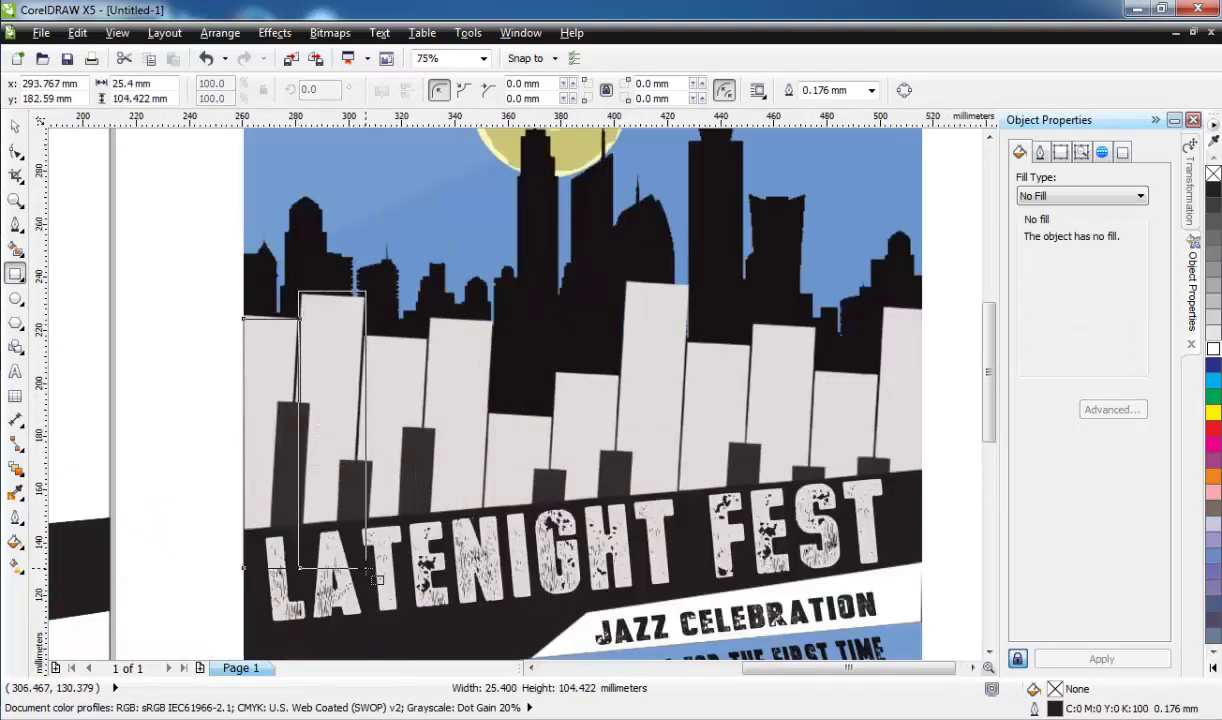
pyautogui.click(225, 323)
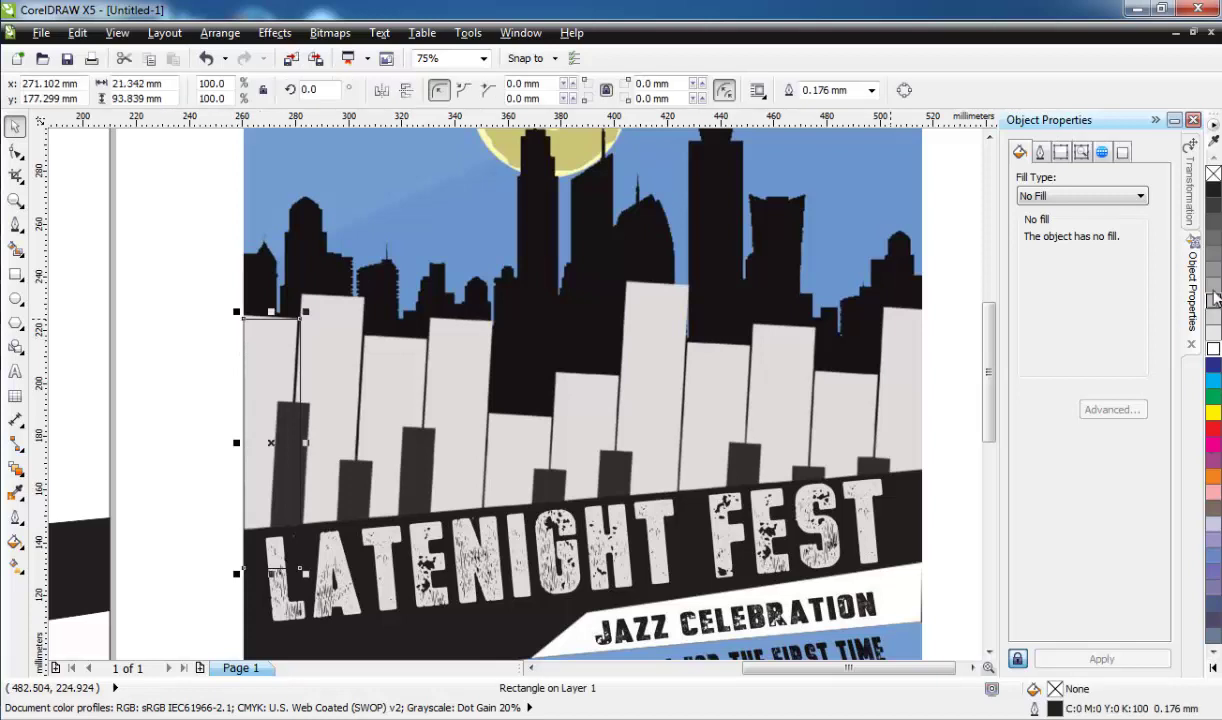
# Step: Make key-width copies to the right with Transformation Position H 21.342 mm, 1 copy
pyautogui.click(1189, 190)
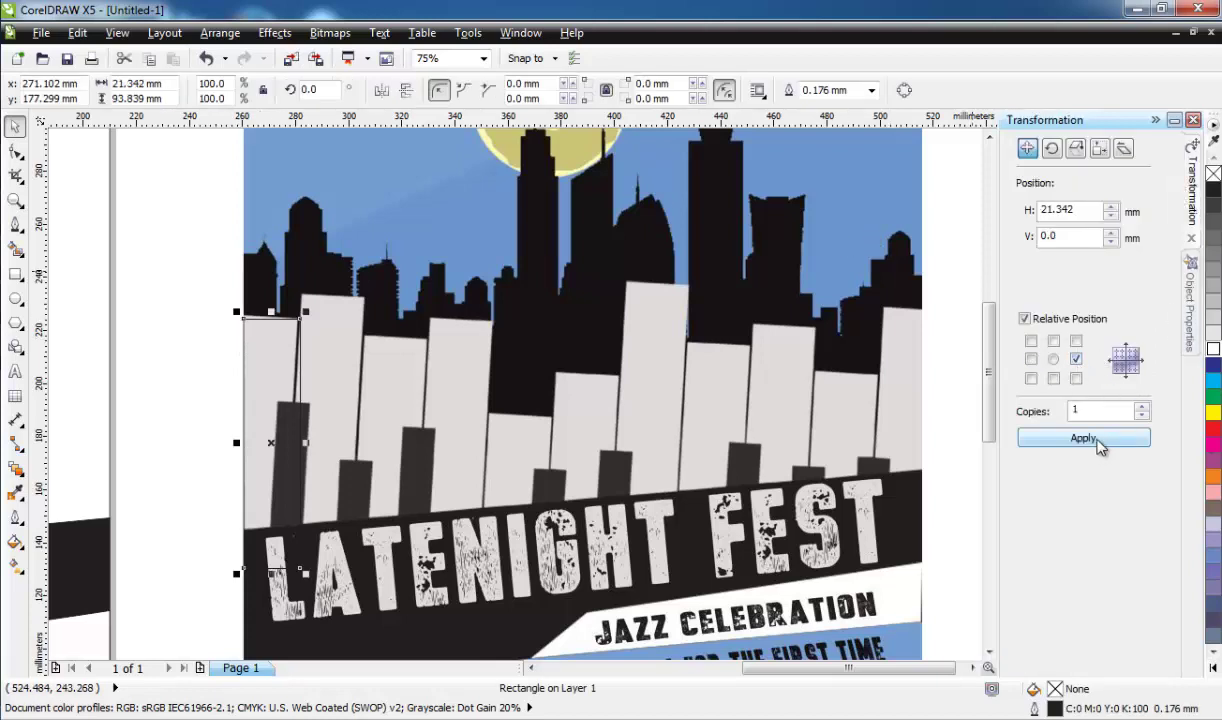
pyautogui.click(1084, 438)
pyautogui.click(1084, 438)
pyautogui.click(1084, 438)
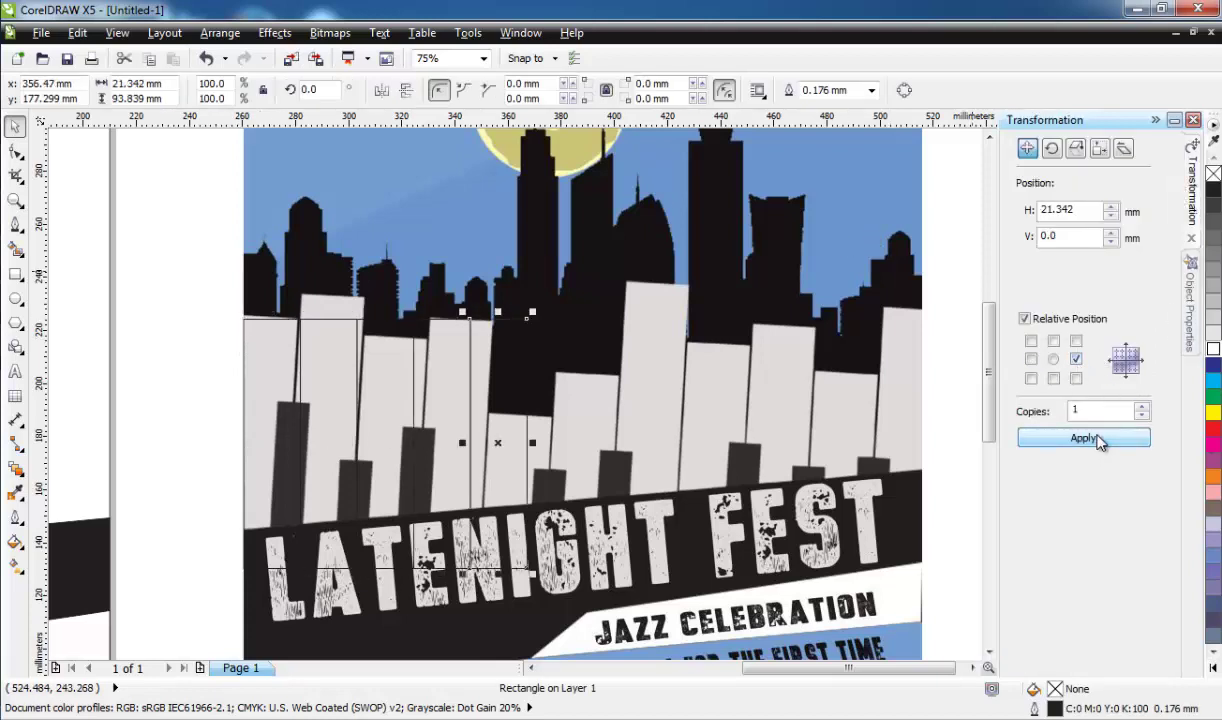
pyautogui.click(1084, 438)
pyautogui.scroll(-2, 377, 305)
pyautogui.scroll(2, 344, 327)
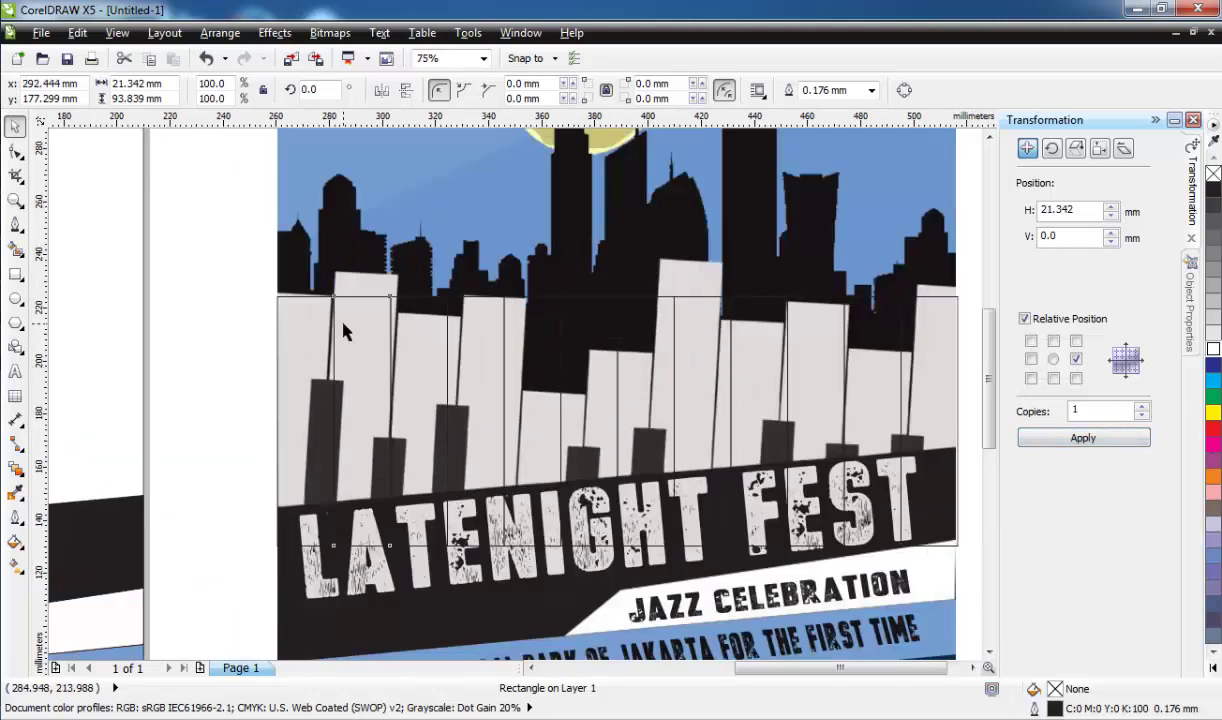
# Step: Resize the left and middle key rectangles to match their keys' heights
pyautogui.click(344, 327)
pyautogui.moveTo(362, 296)
pyautogui.mouseDown()
pyautogui.moveTo(373, 268)
pyautogui.moveTo(490, 287)
pyautogui.moveTo(532, 393)
pyautogui.mouseUp()
pyautogui.click(415, 300)
pyautogui.click(476, 300)
pyautogui.click(532, 300)
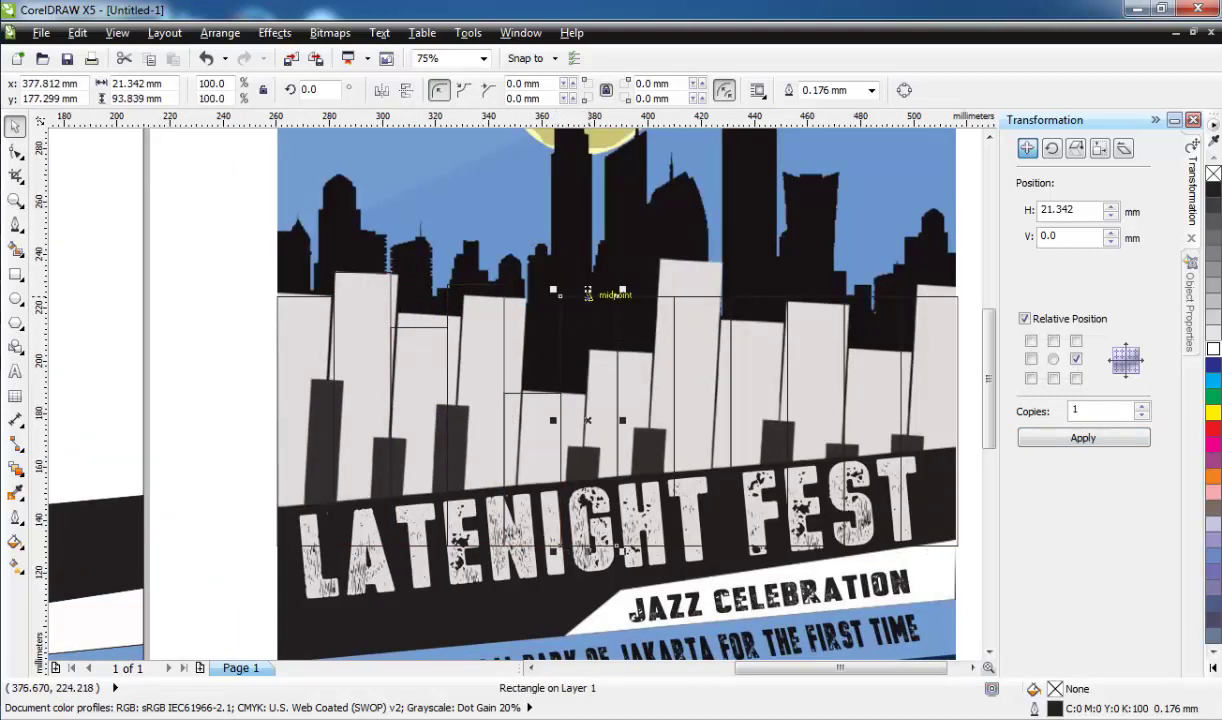
pyautogui.click(588, 300)
pyautogui.moveTo(588, 296); pyautogui.dragTo(598, 347)
pyautogui.click(702, 300)
pyautogui.moveTo(702, 296); pyautogui.dragTo(702, 341)
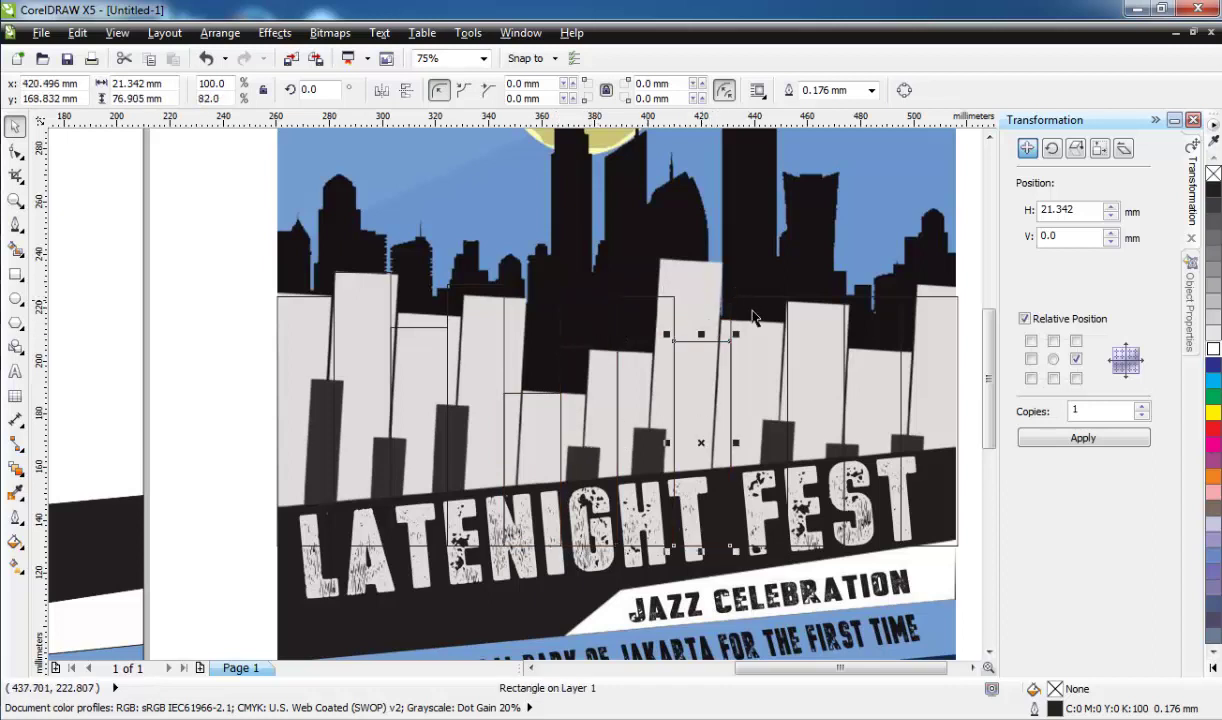
# Step: Resize the right-side key rectangles to match their keys' heights
pyautogui.click(813, 298)
pyautogui.moveTo(813, 298); pyautogui.dragTo(813, 305)
pyautogui.click(645, 296)
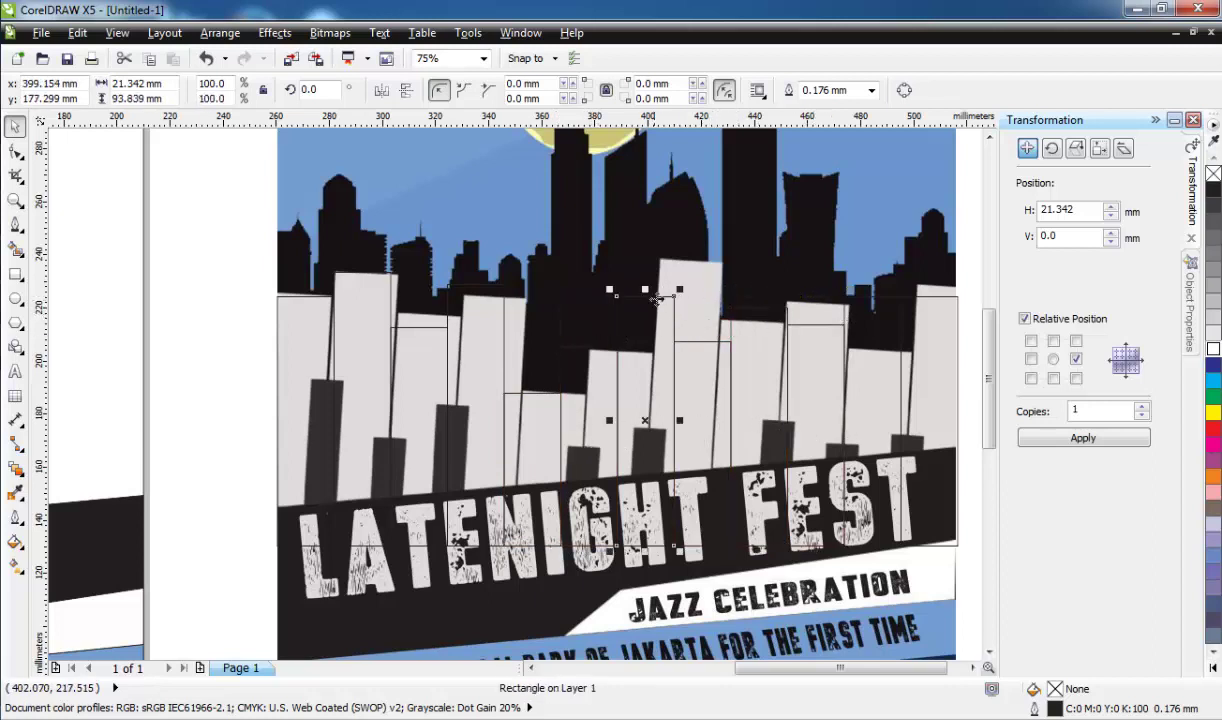
pyautogui.moveTo(645, 293); pyautogui.dragTo(661, 268)
pyautogui.click(878, 300)
pyautogui.moveTo(878, 300); pyautogui.dragTo(878, 382)
pyautogui.scroll(-3, 338, 316)
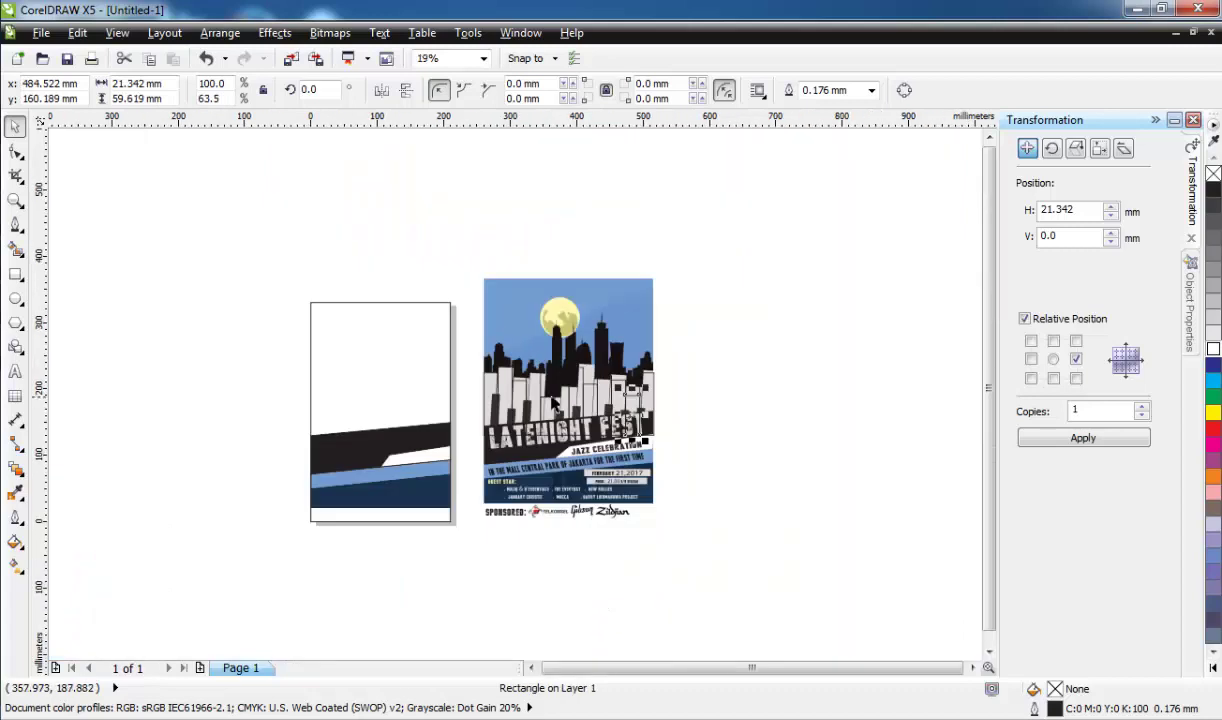
pyautogui.scroll(1, 338, 316)
# Step: Move the traced key rectangles right of the poster and draw a thin black-key rectangle
pyautogui.moveTo(783, 490); pyautogui.dragTo(783, 490)
pyautogui.moveTo(500, 410); pyautogui.dragTo(851, 446)
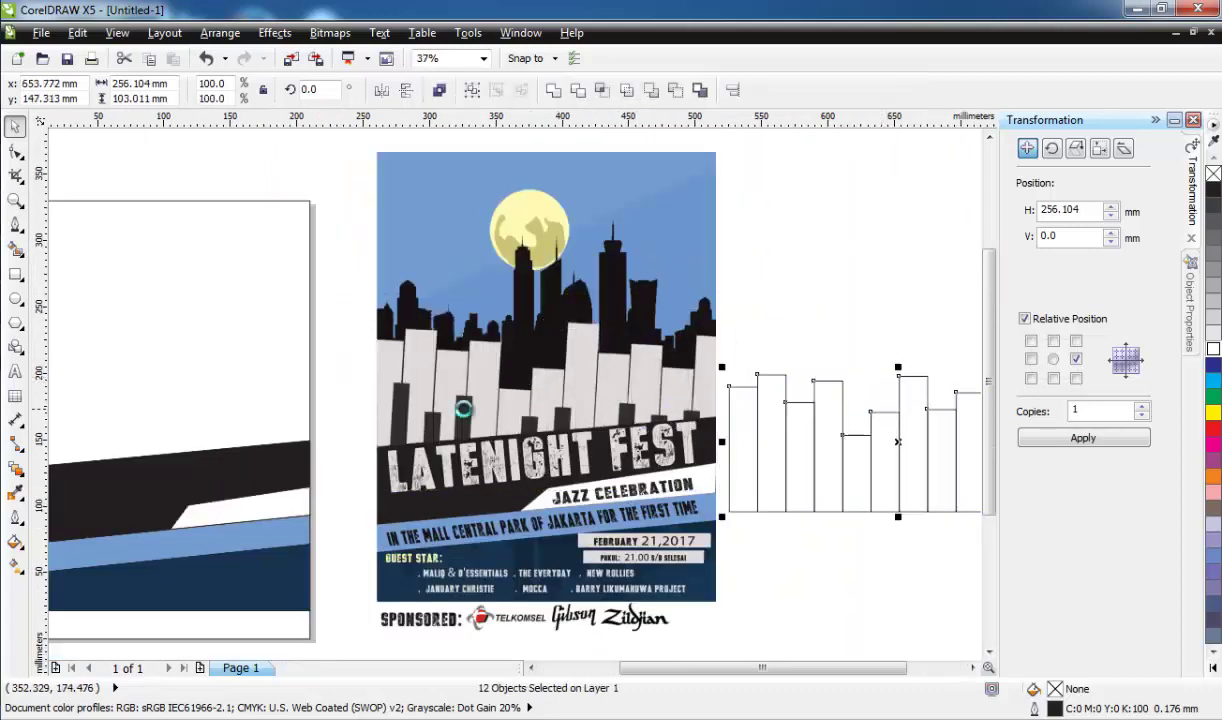
pyautogui.hscroll(2, 851, 446)
pyautogui.click(717, 278)
pyautogui.click(15, 273)
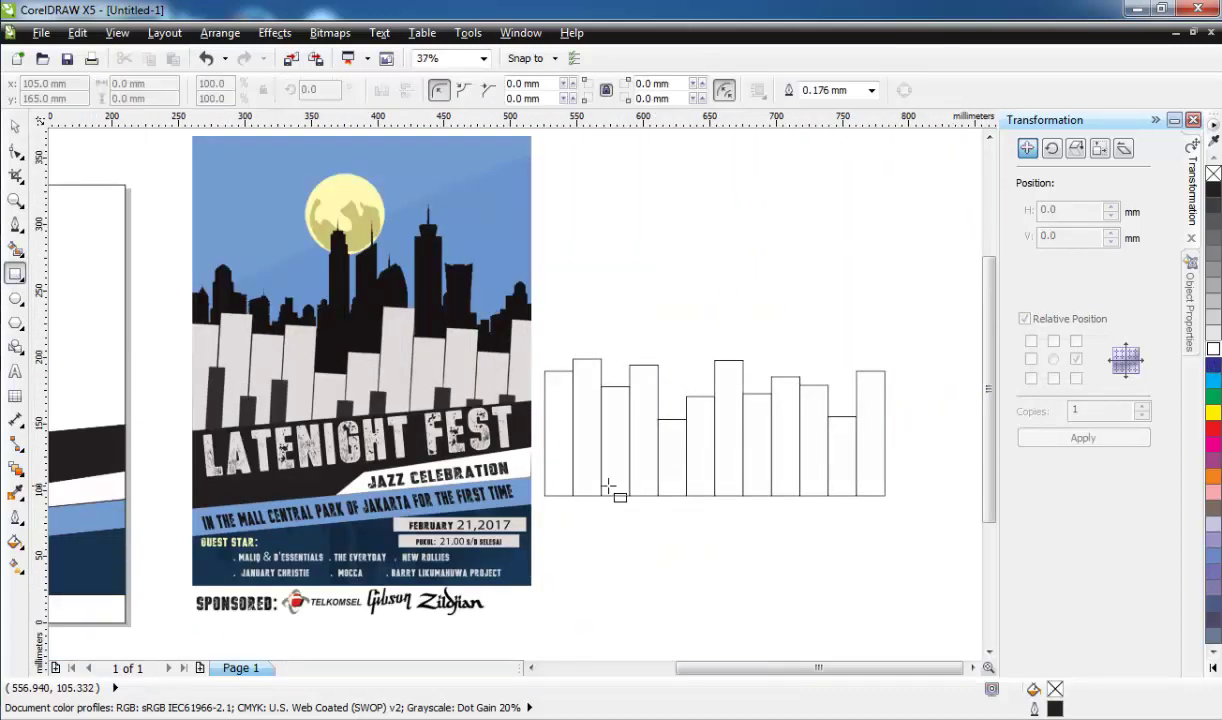
pyautogui.scroll(2, 590, 510)
pyautogui.moveTo(560, 507); pyautogui.dragTo(560, 507)
pyautogui.scroll(-2, 500, 415)
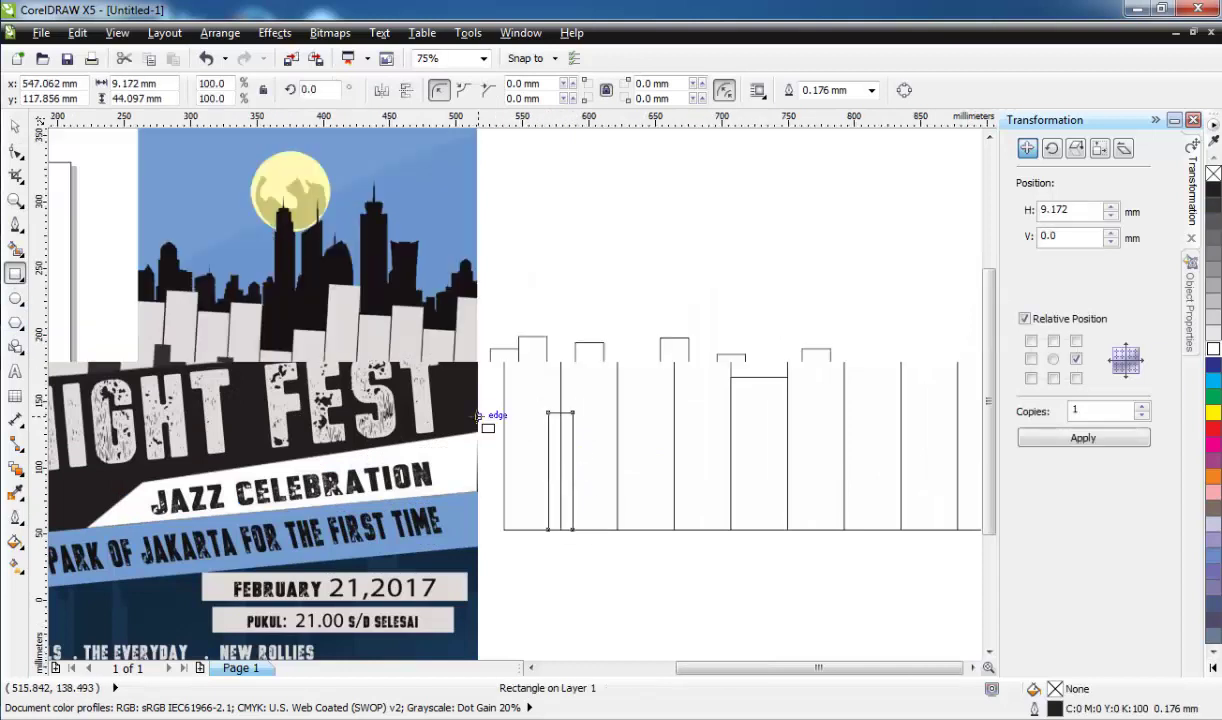
# Step: Fill all the white-key rectangles with the poster's light grey
pyautogui.click(15, 490)
pyautogui.click(133, 327)
pyautogui.click(505, 400)
pyautogui.click(530, 360)
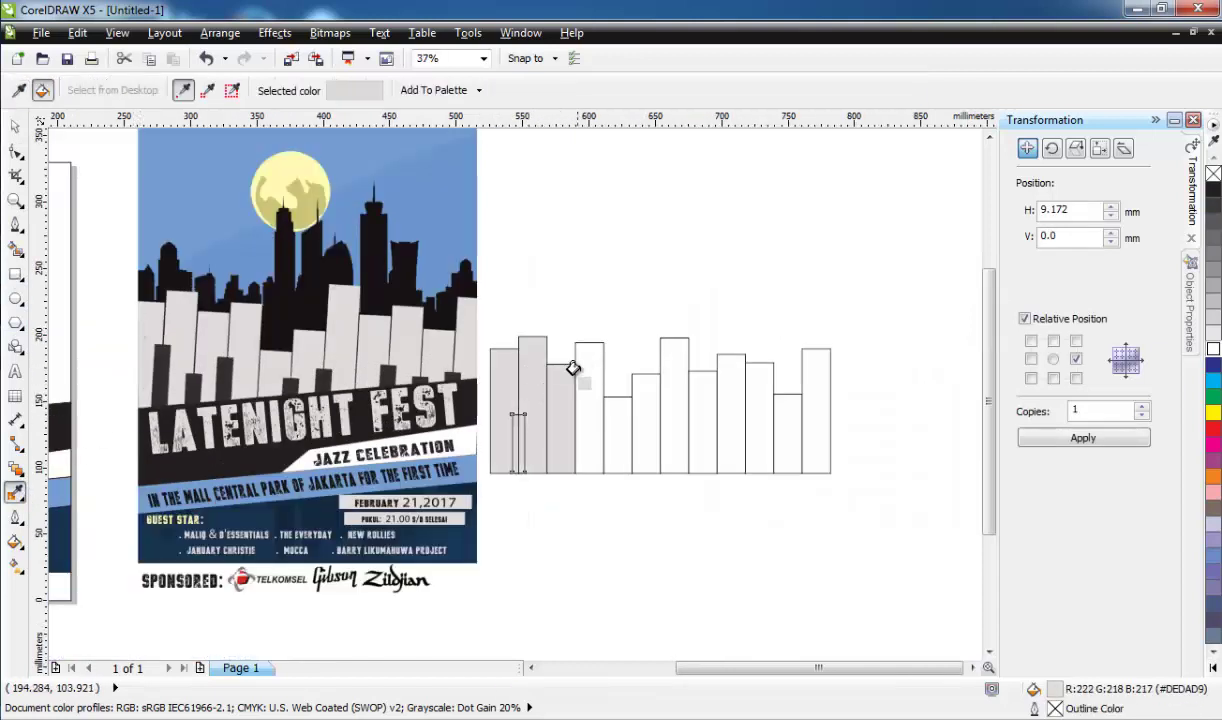
pyautogui.click(560, 380)
pyautogui.click(617, 415)
pyautogui.click(674, 372)
pyautogui.click(702, 385)
pyautogui.click(759, 395)
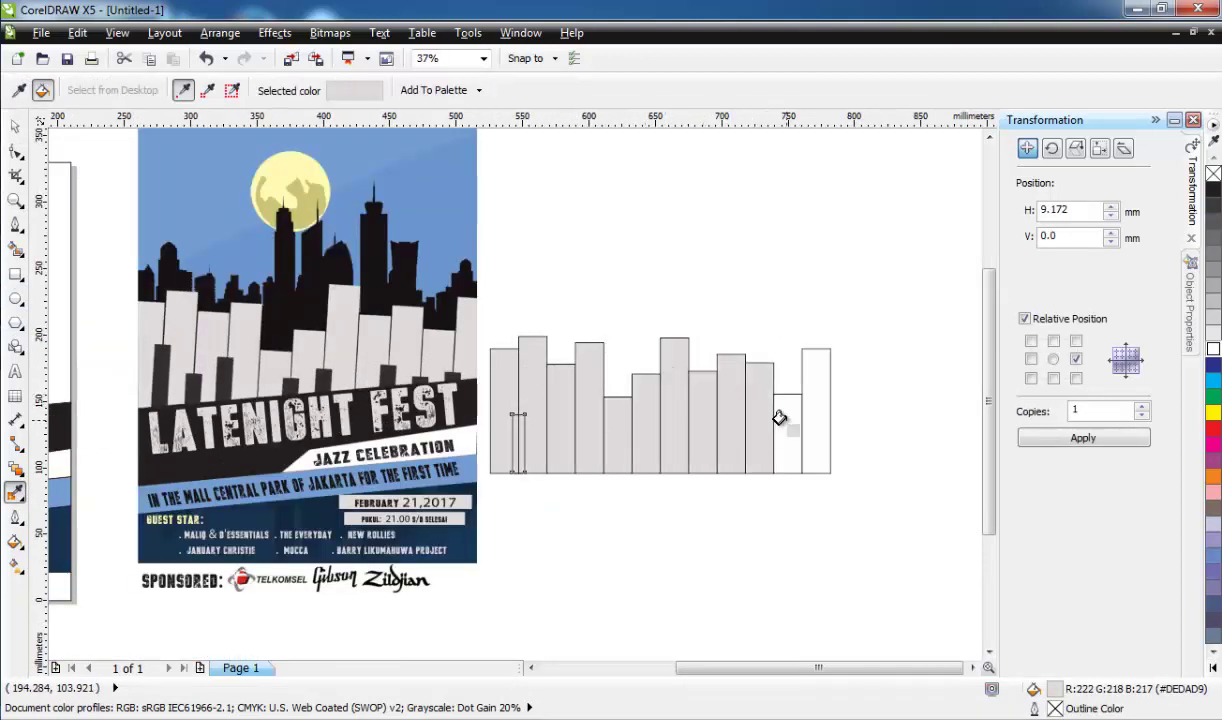
pyautogui.click(787, 415)
pyautogui.click(815, 410)
# Step: Fill the thin black-key rectangle with the poster's dark key colour
pyautogui.click(150, 345)
pyautogui.scroll(5, 447, 395)
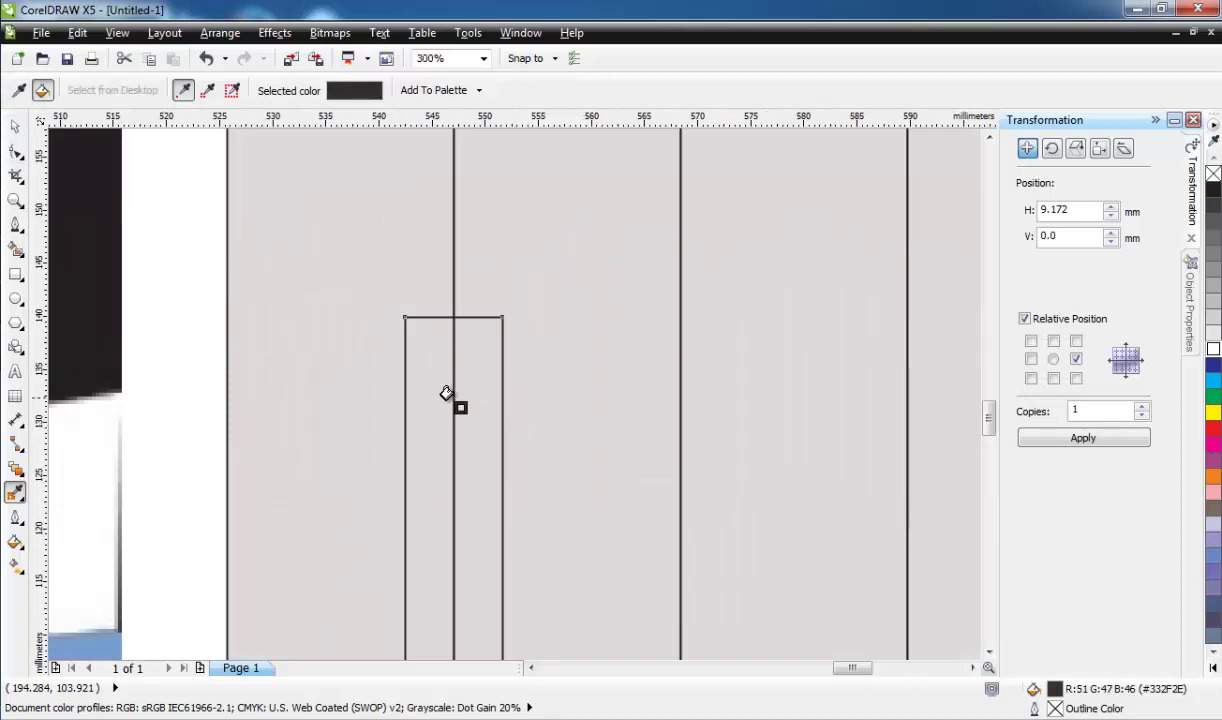
pyautogui.click(447, 395)
pyautogui.scroll(-5, 447, 395)
pyautogui.scroll(2, 485, 440)
pyautogui.click(15, 126)
pyautogui.scroll(-1, 480, 436)
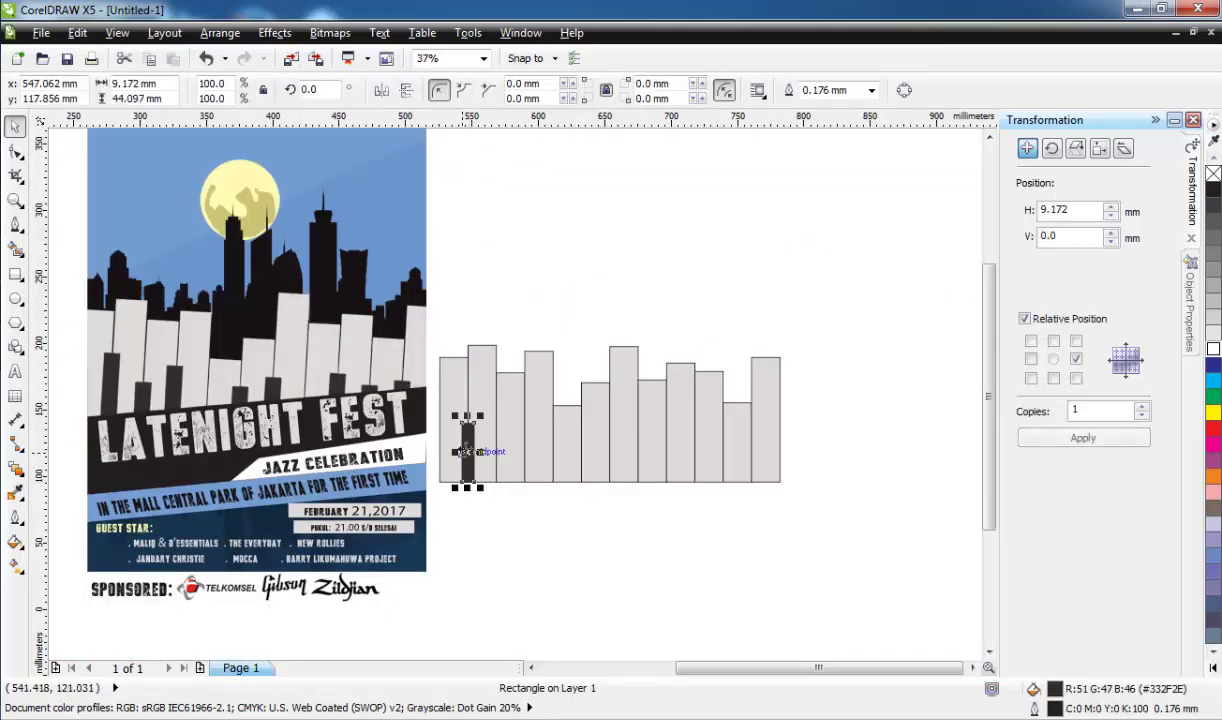
pyautogui.scroll(2, 480, 436)
# Step: Copy the dark bar and place the copies between the keys
pyautogui.click(1083, 438)
pyautogui.moveTo(526, 395); pyautogui.dragTo(597, 395)
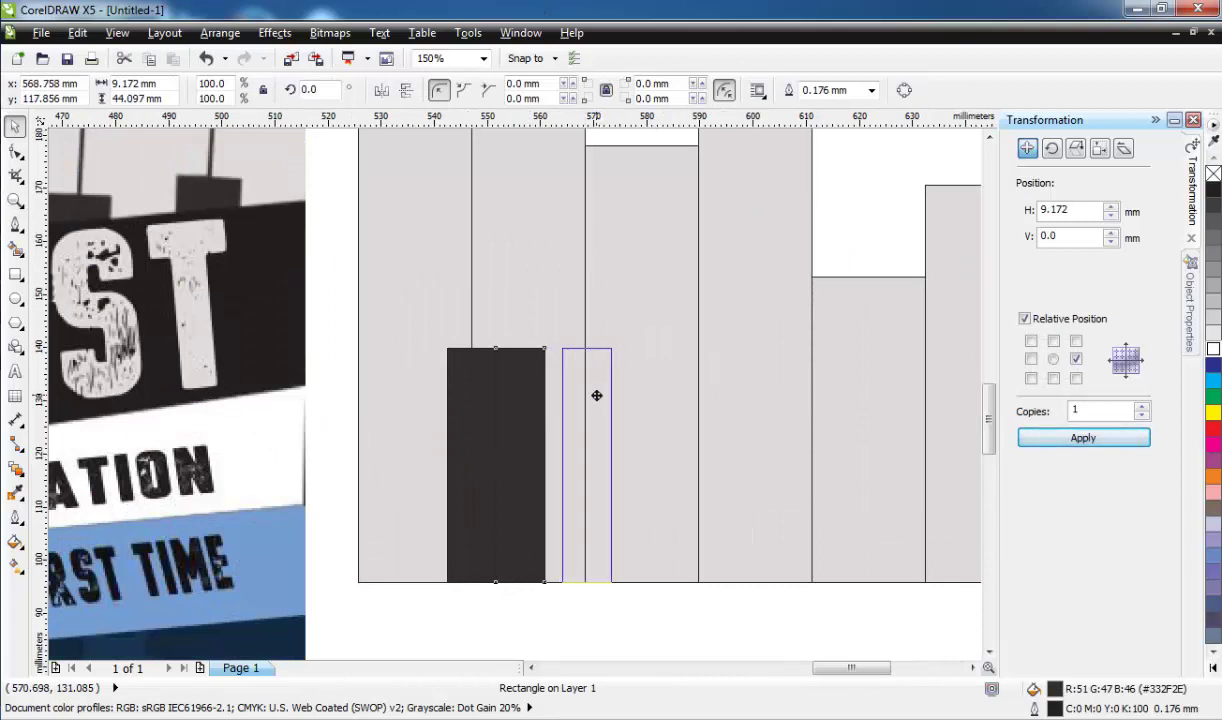
pyautogui.scroll(-2, 533, 420)
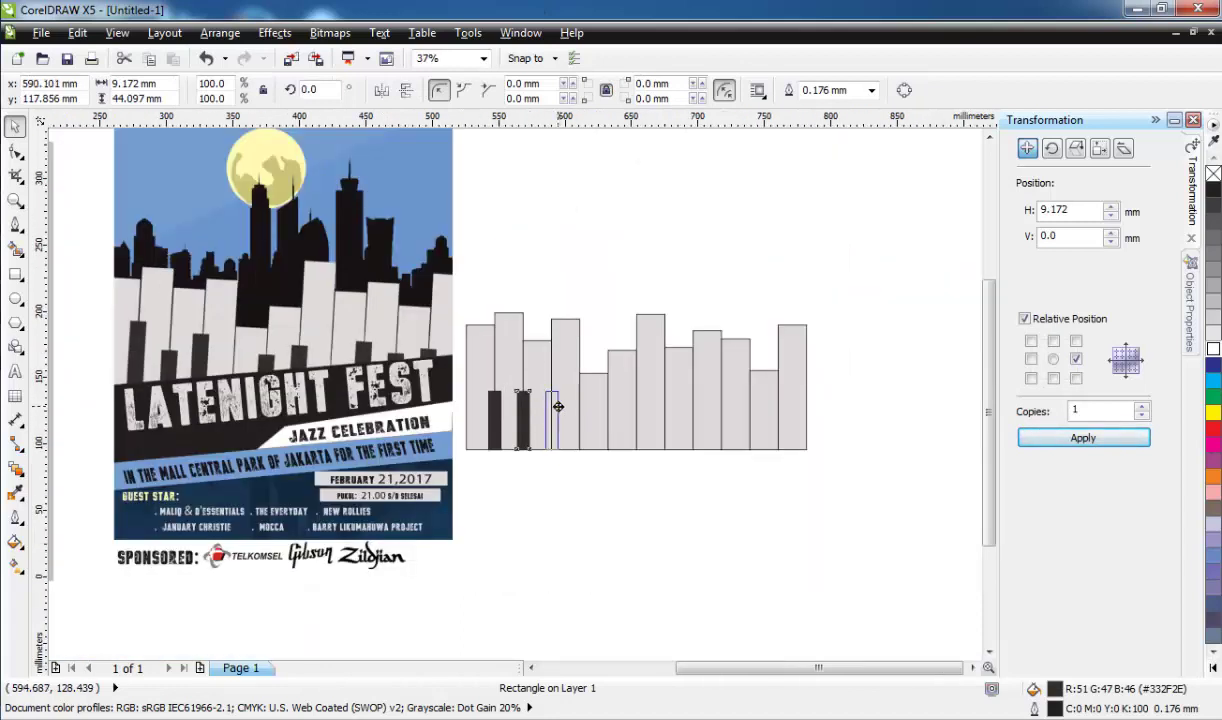
pyautogui.moveTo(553, 400)
pyautogui.mouseDown()
pyautogui.moveTo(610, 400)
pyautogui.moveTo(589, 355)
pyautogui.moveTo(614, 355)
pyautogui.mouseUp()
pyautogui.scroll(2, 610, 400)
pyautogui.scroll(-2, 673, 467)
pyautogui.scroll(2, 673, 467)
pyautogui.scroll(-2, 614, 355)
# Step: Adjust black-key bar heights, add one toward the right end, and select the piano keys
pyautogui.press('Escape')
pyautogui.click(491, 380)
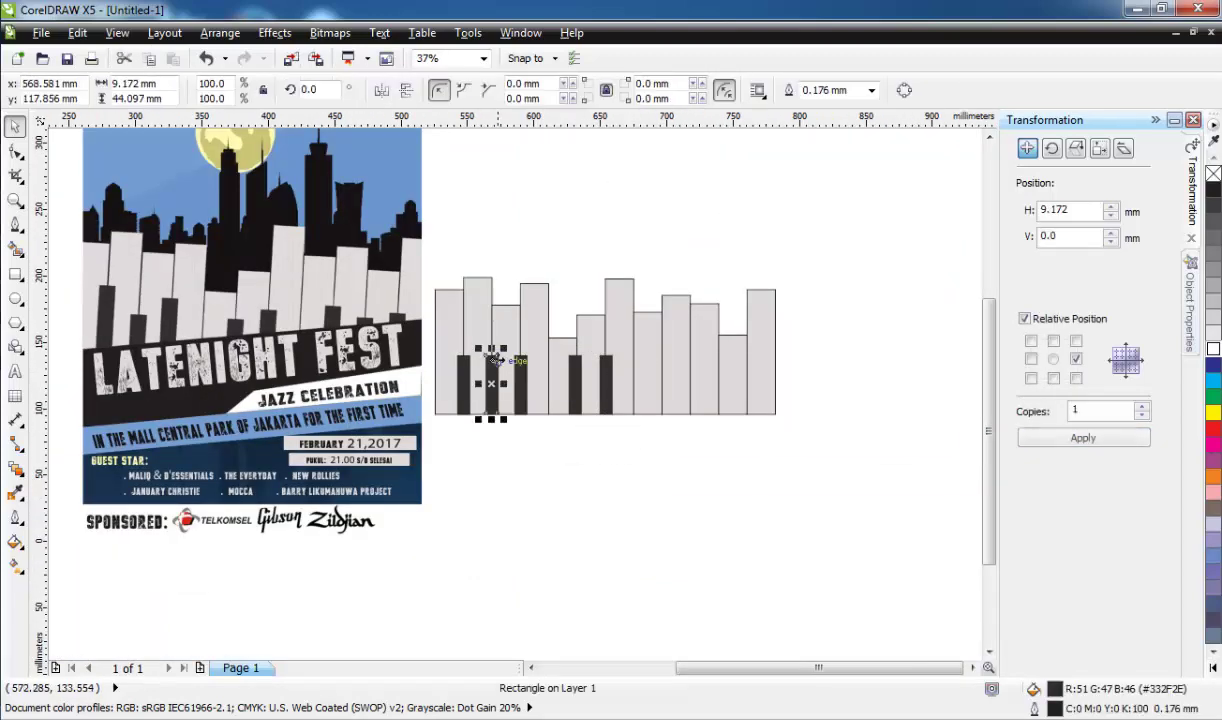
pyautogui.moveTo(491, 352); pyautogui.dragTo(491, 368)
pyautogui.press('Escape')
pyautogui.click(607, 360)
pyautogui.press('Escape')
pyautogui.moveTo(607, 355)
pyautogui.mouseDown()
pyautogui.moveTo(607, 368)
pyautogui.moveTo(694, 393)
pyautogui.moveTo(748, 392)
pyautogui.mouseUp()
pyautogui.scroll(3, 721, 391)
pyautogui.scroll(-2, 769, 409)
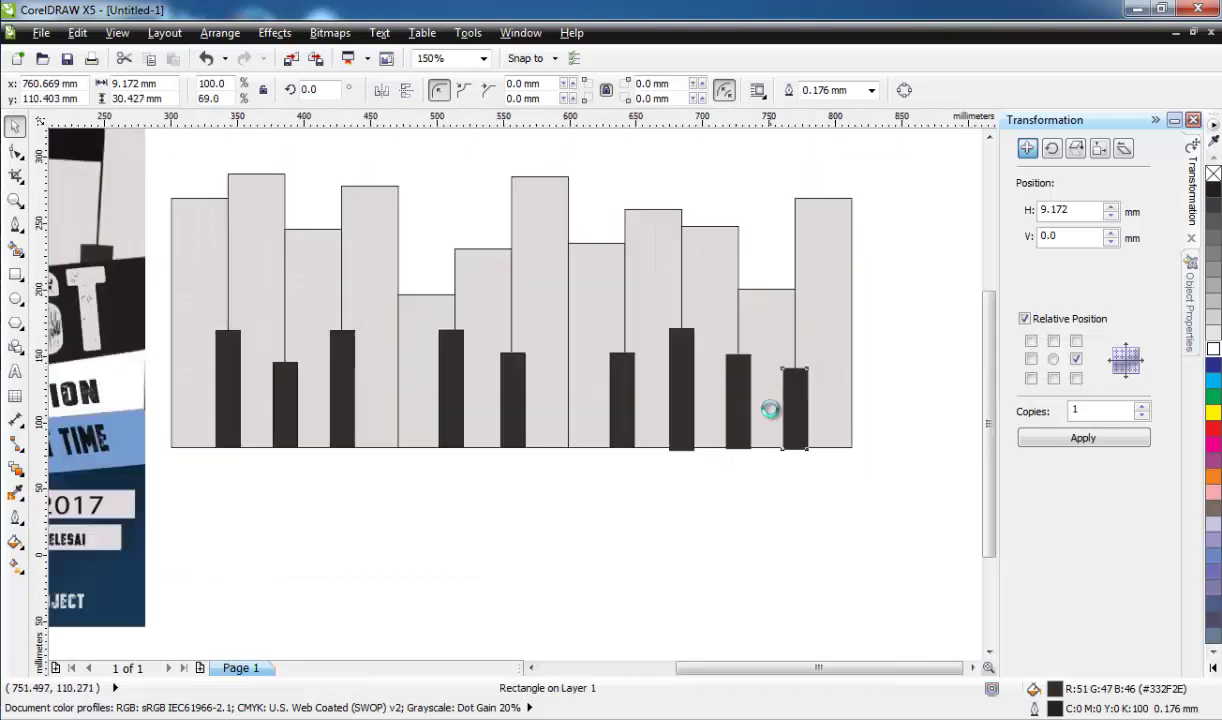
pyautogui.scroll(-1, 528, 452)
pyautogui.moveTo(530, 431); pyautogui.dragTo(922, 355)
# Step: Select all 21 piano keys and group them together
pyautogui.click(220, 33)
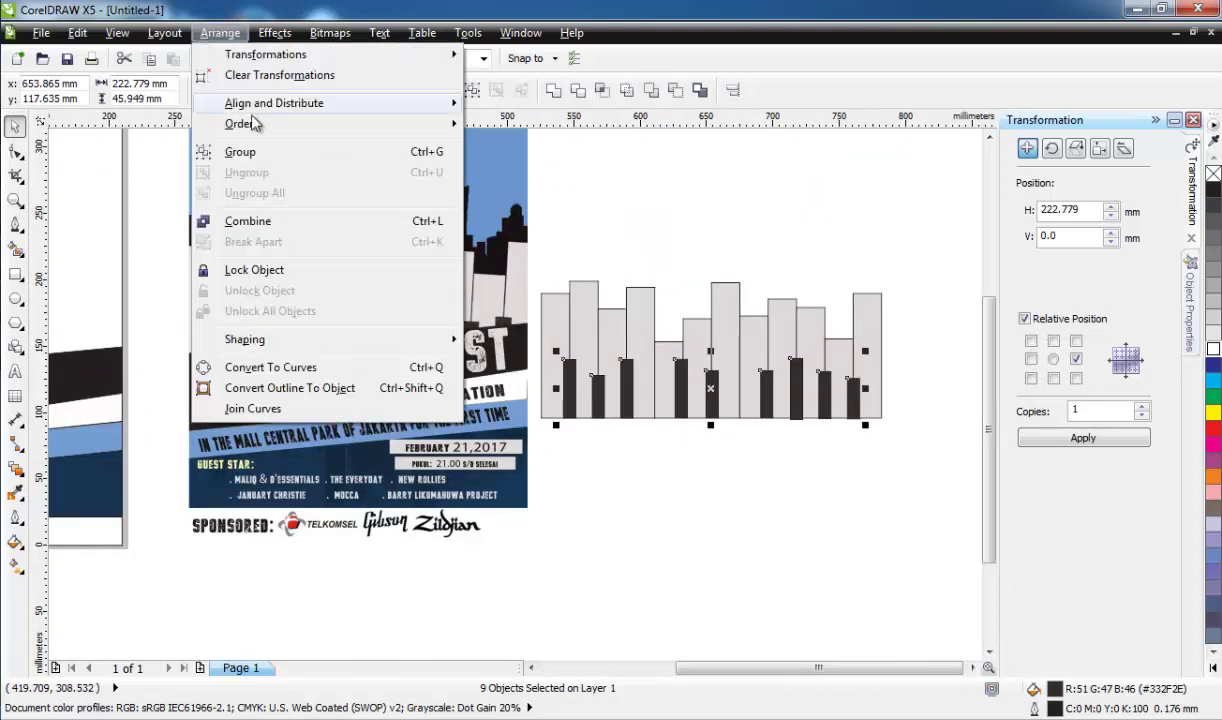
pyautogui.moveTo(274, 103)
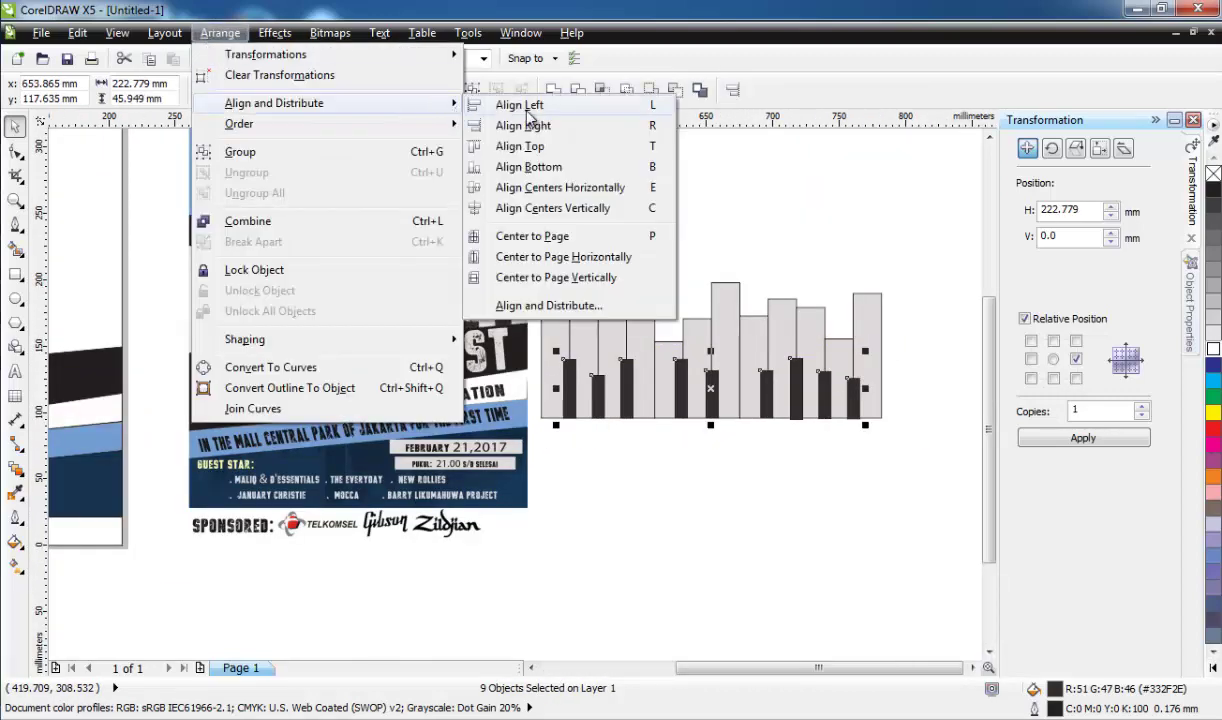
pyautogui.click(515, 160)
pyautogui.keyDown('shift'); pyautogui.click(557, 318); pyautogui.keyUp('shift')
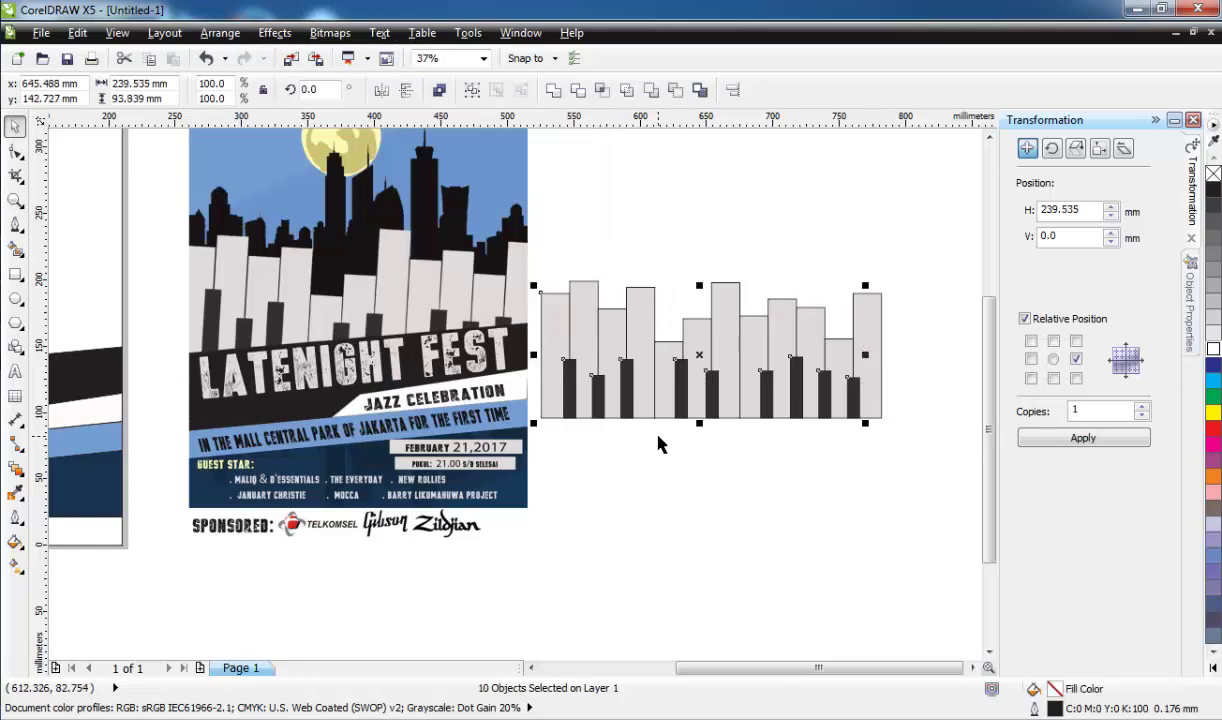
pyautogui.click(658, 445)
pyautogui.moveTo(645, 330); pyautogui.dragTo(530, 275)
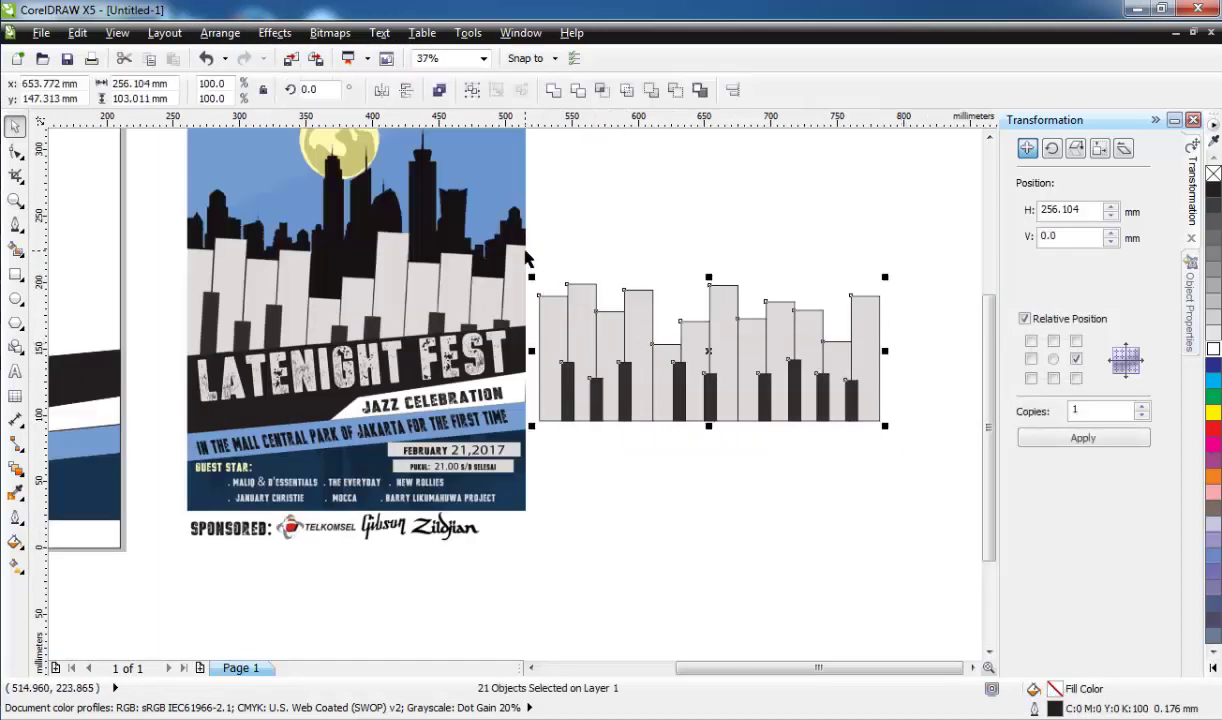
pyautogui.click(470, 90)
# Step: Scale the piano-key group to about 91% and move it over the left artwork
pyautogui.scroll(-2, 710, 290)
pyautogui.scroll(2, 710, 290)
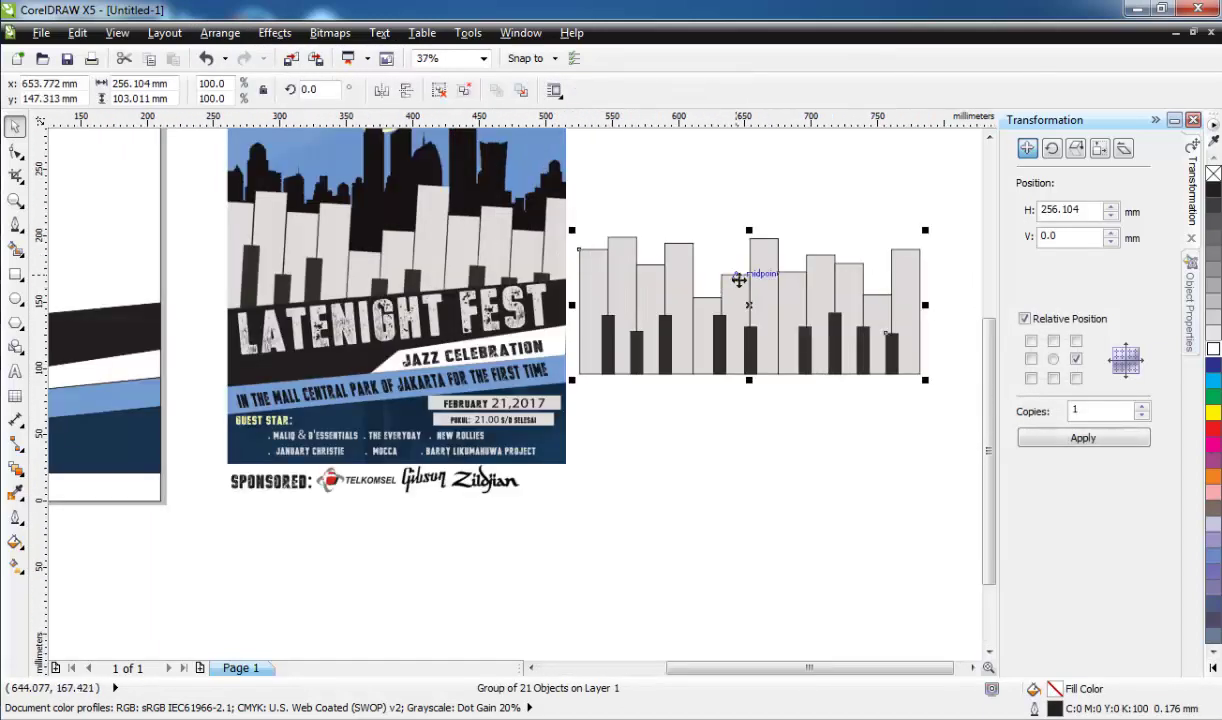
pyautogui.click(769, 196)
pyautogui.click(795, 250)
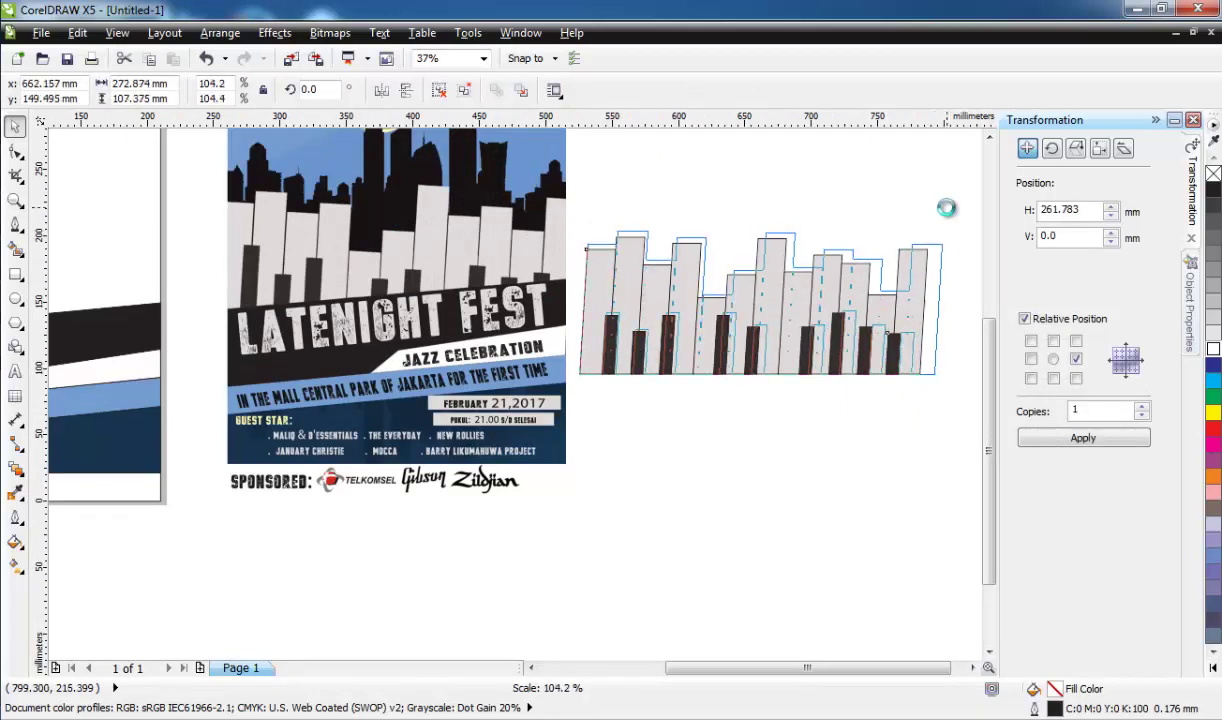
pyautogui.moveTo(926, 231); pyautogui.dragTo(943, 205)
pyautogui.scroll(-2, 780, 284)
pyautogui.moveTo(780, 284); pyautogui.dragTo(470, 255)
pyautogui.scroll(4, 470, 250)
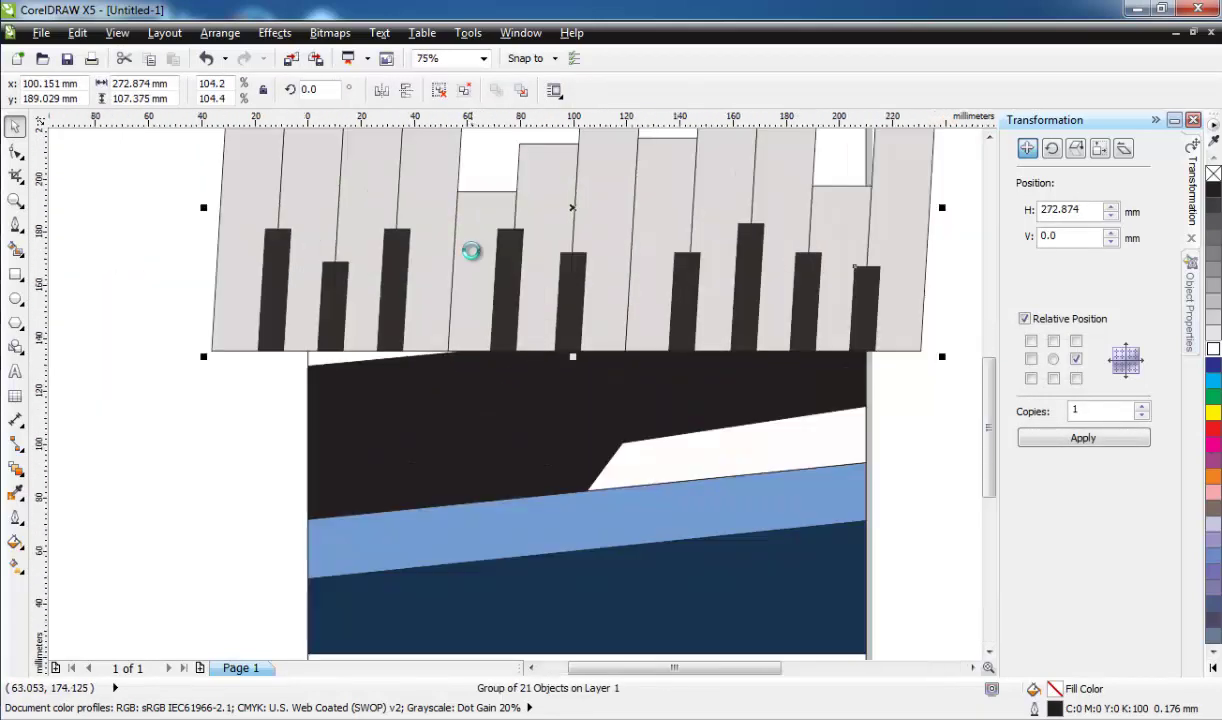
pyautogui.scroll(-2, 475, 240)
pyautogui.moveTo(292, 167); pyautogui.dragTo(366, 209)
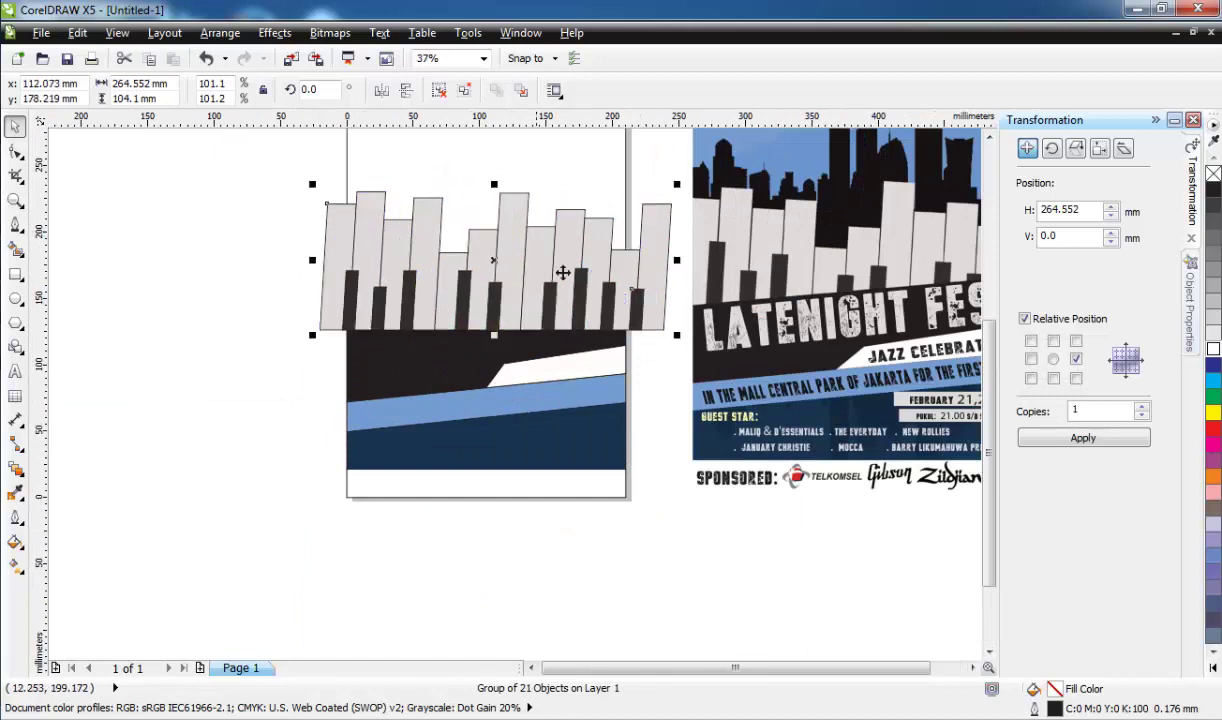
pyautogui.moveTo(678, 337); pyautogui.dragTo(642, 321)
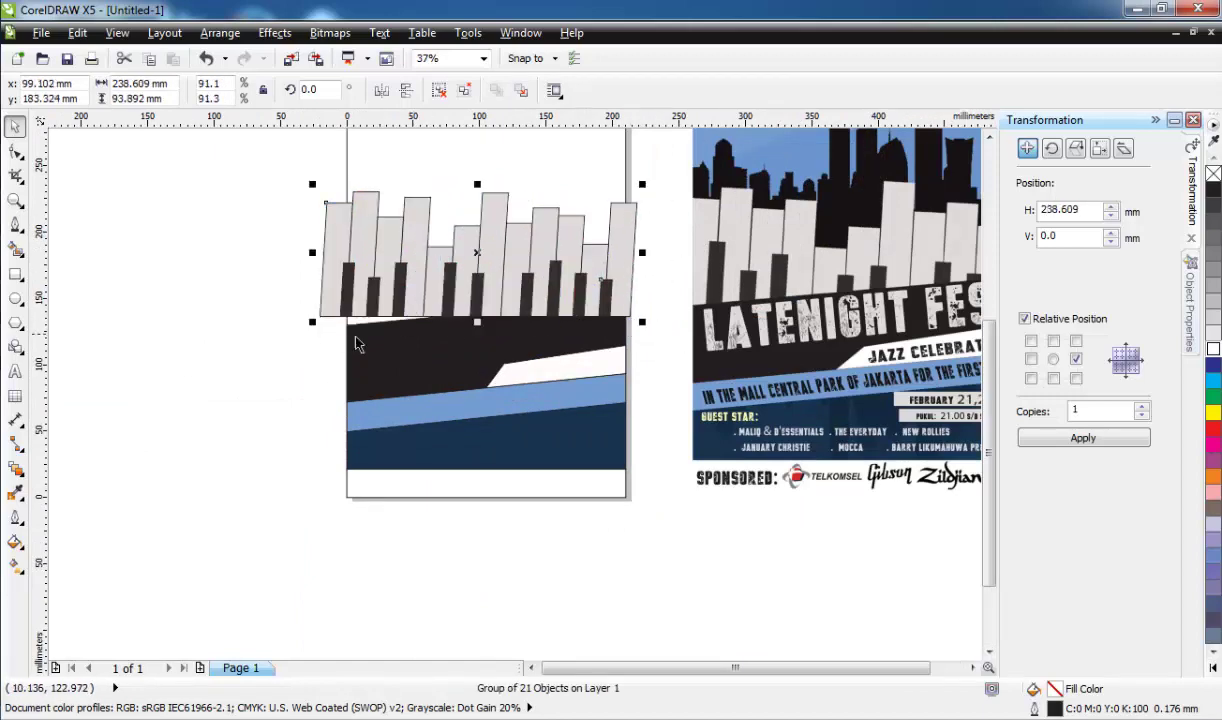
pyautogui.moveTo(408, 285)
pyautogui.mouseDown()
pyautogui.moveTo(407, 300)
pyautogui.moveTo(392, 270)
pyautogui.mouseUp()
# Step: Select the piano keys with the page rectangle and resize the key group onto the page
pyautogui.hscroll(2, 457, 268)
pyautogui.click(183, 253)
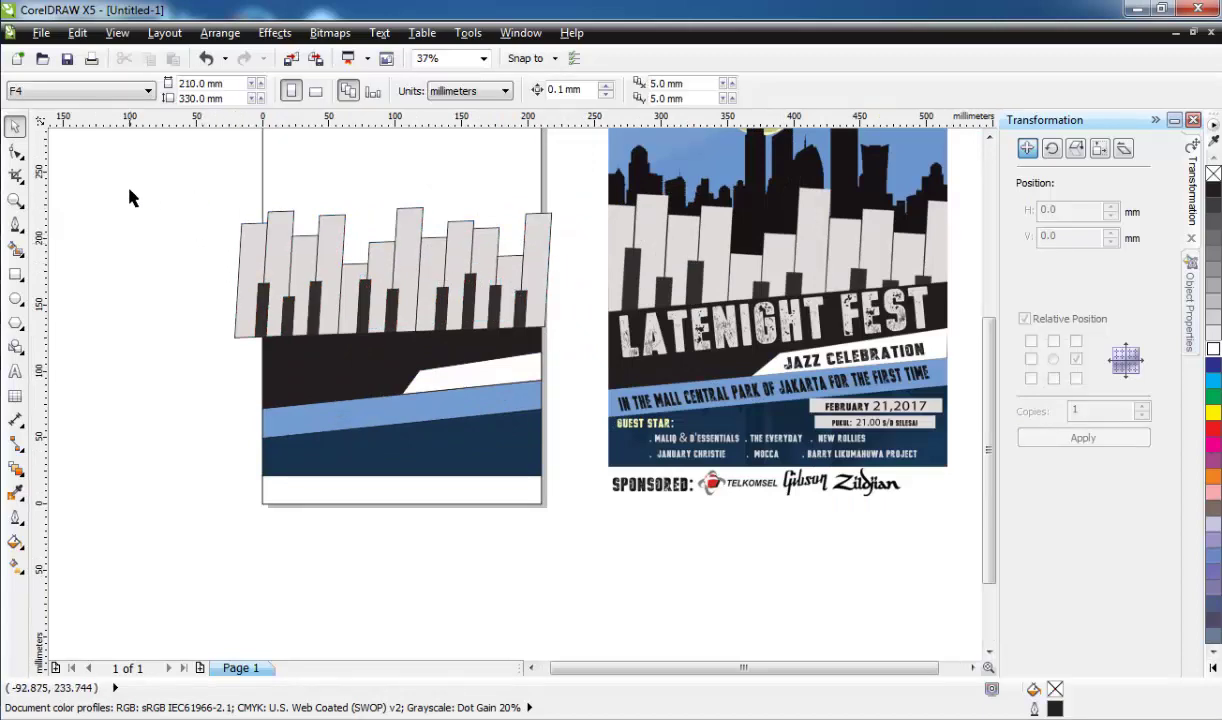
pyautogui.scroll(2, 327, 240)
pyautogui.scroll(-2, 355, 273)
pyautogui.scroll(2, 336, 284)
pyautogui.click(295, 368)
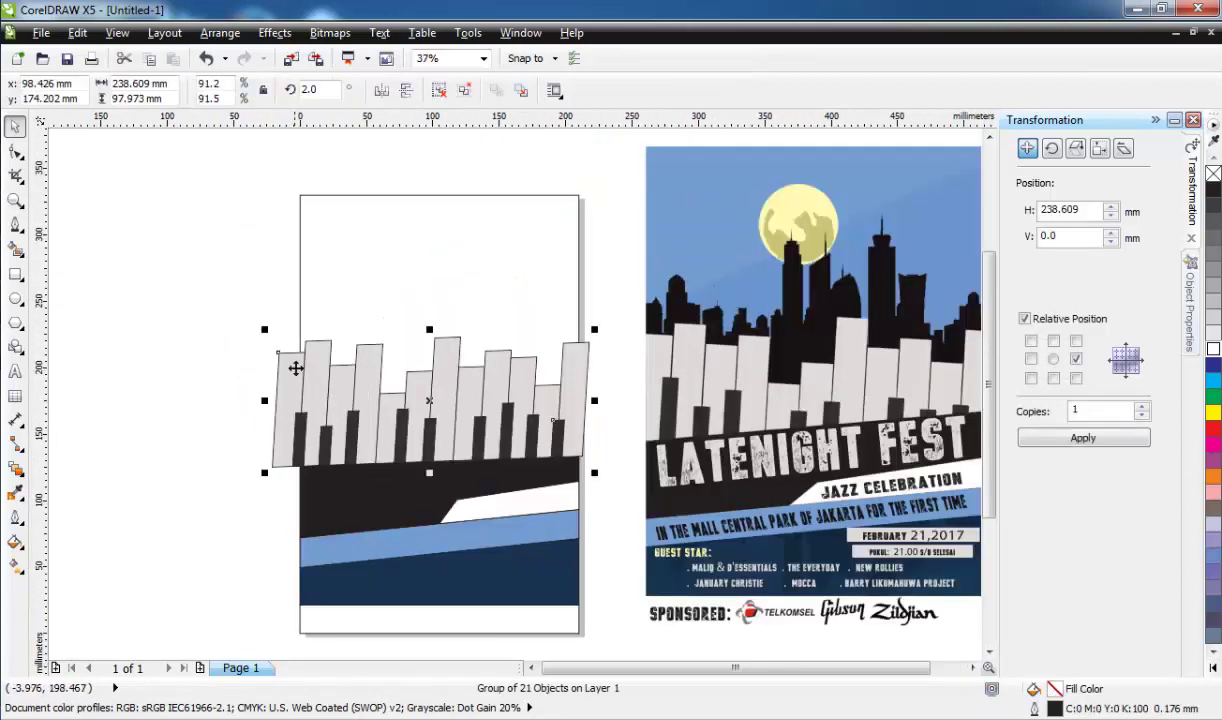
pyautogui.click(320, 230)
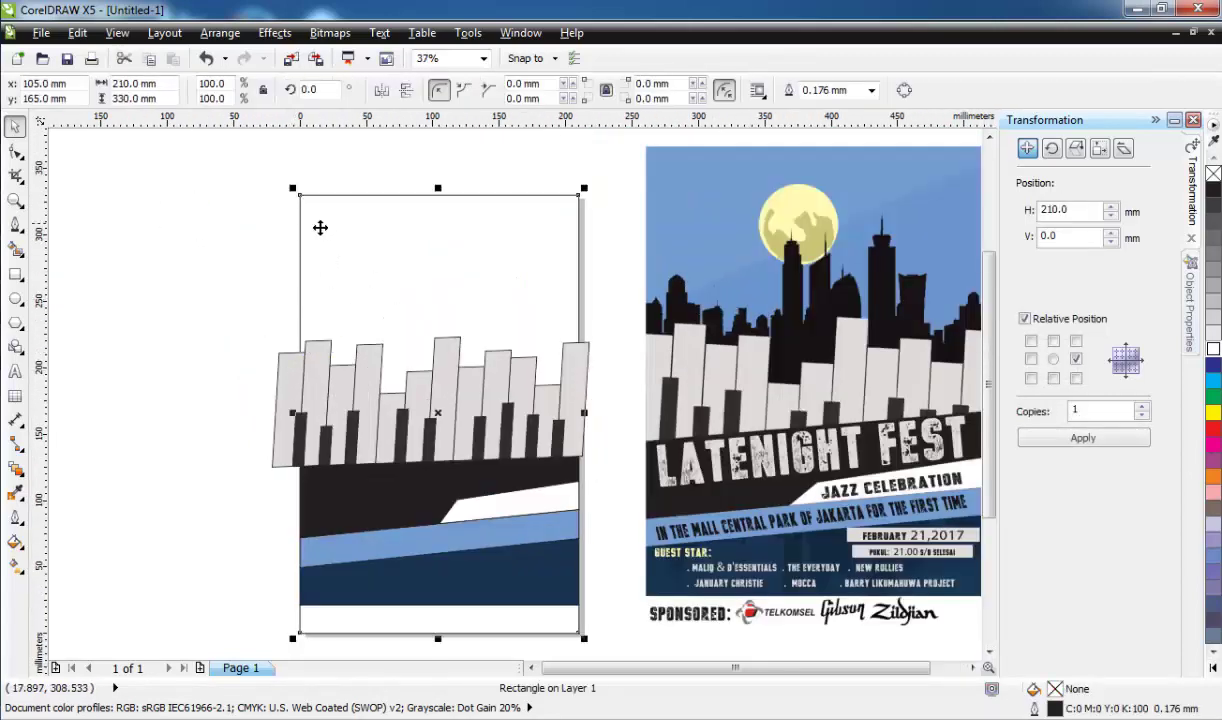
pyautogui.keyDown('shift'); pyautogui.click(274, 441); pyautogui.keyUp('shift')
pyautogui.scroll(-2, 491, 171)
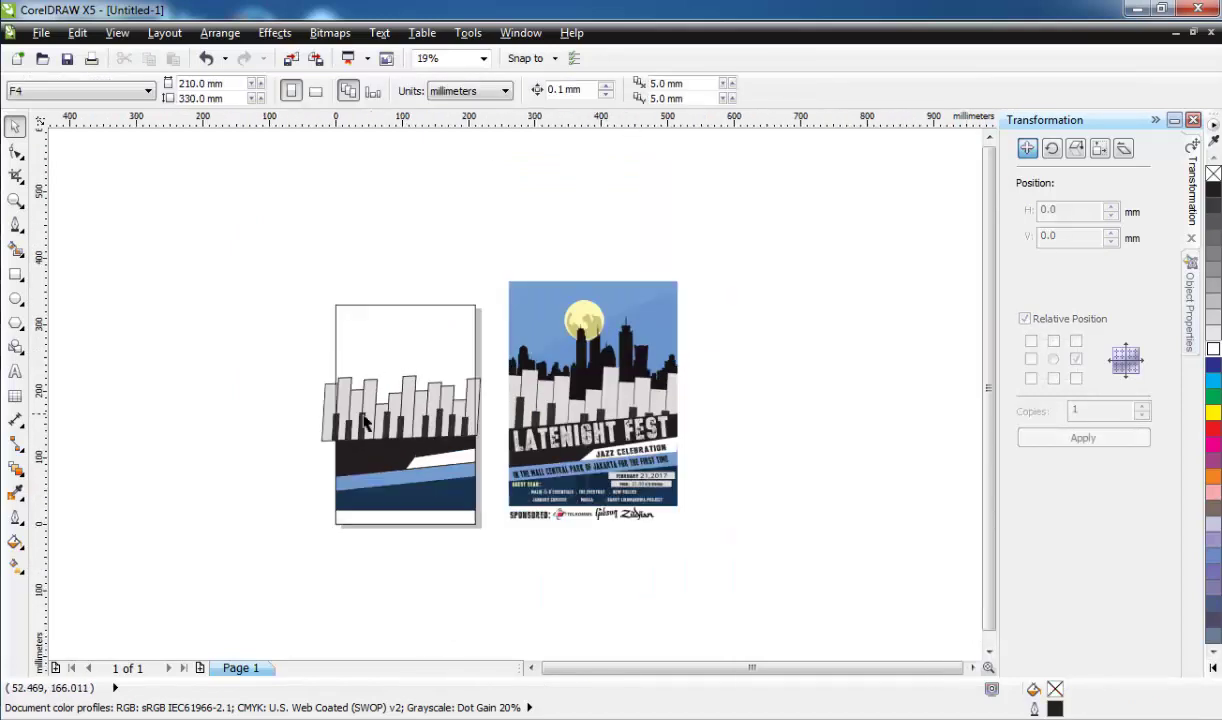
pyautogui.moveTo(415, 400); pyautogui.dragTo(218, 355)
pyautogui.scroll(2, 218, 355)
# Step: Place the piano keys behind the black band and shorten the group from the top
pyautogui.click(220, 33)
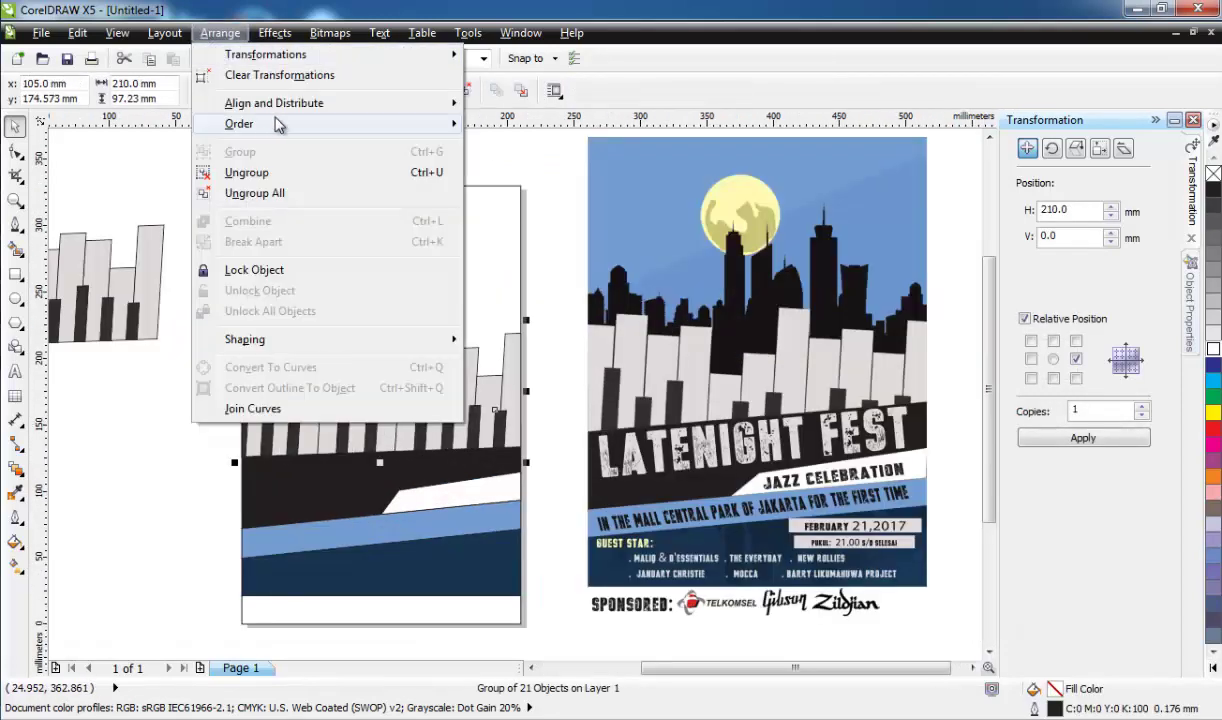
pyautogui.click(680, 281)
pyautogui.click(303, 472)
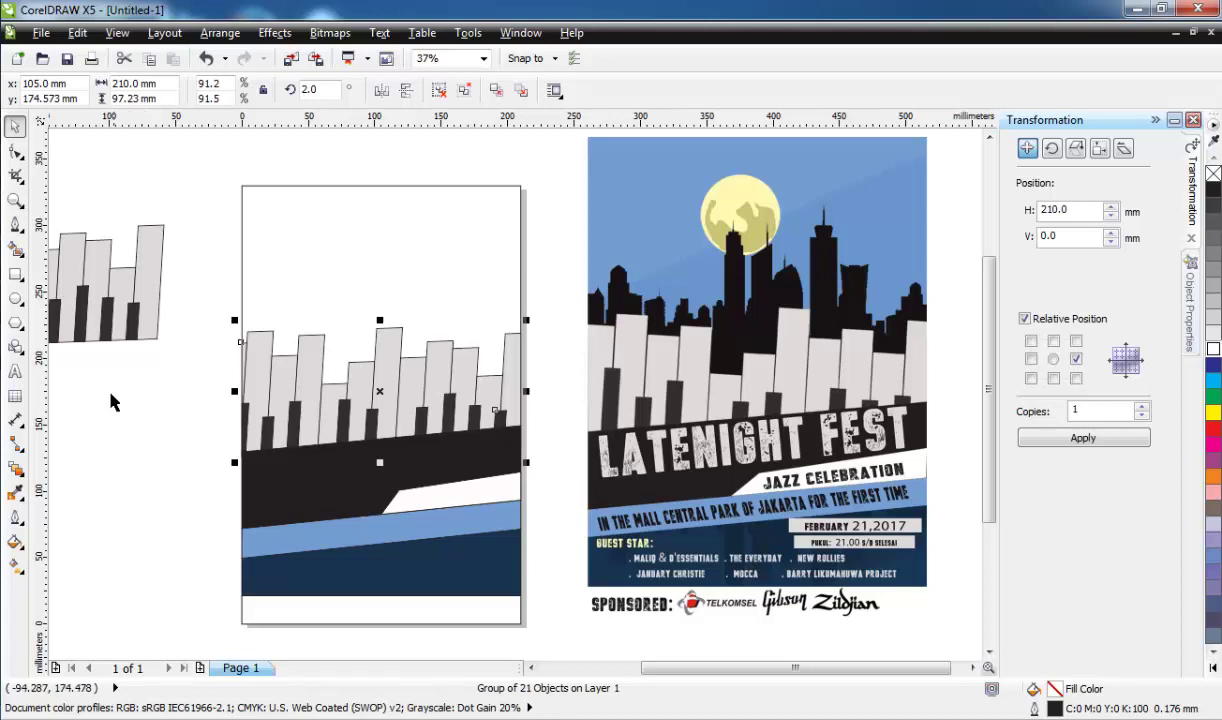
pyautogui.click(125, 436)
pyautogui.click(376, 352)
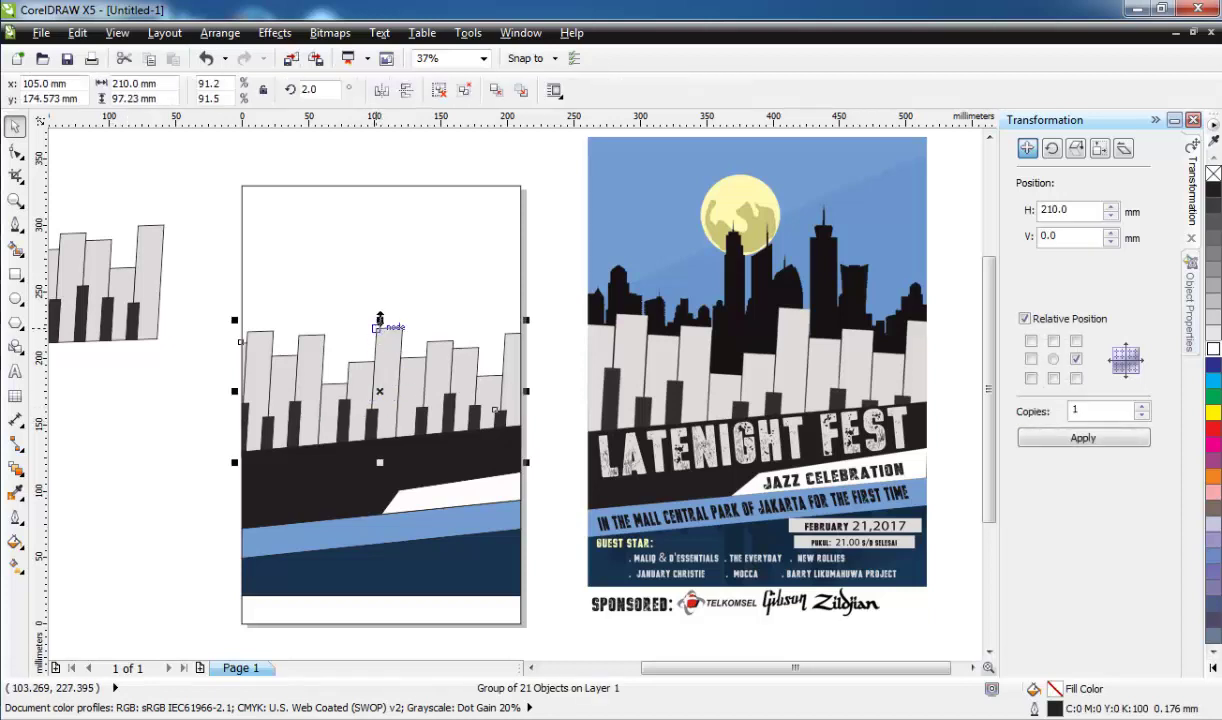
pyautogui.moveTo(380, 320); pyautogui.dragTo(380, 349)
pyautogui.click(160, 430)
pyautogui.scroll(1, 628, 288)
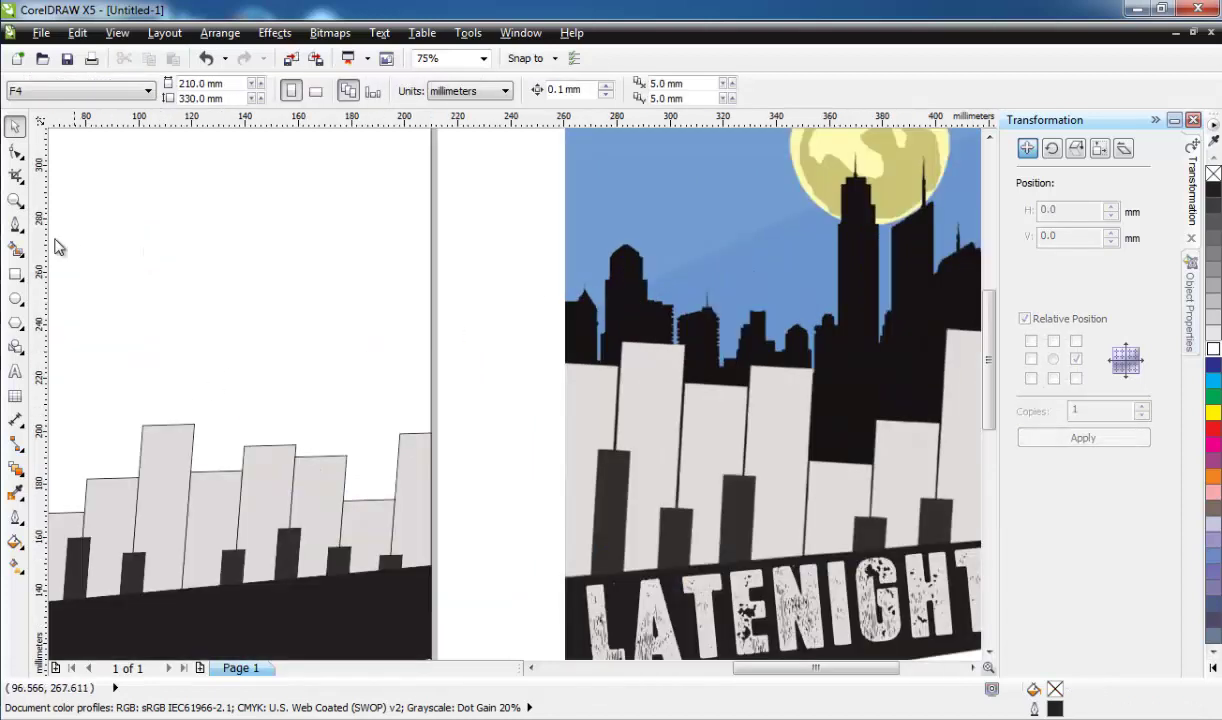
pyautogui.click(15, 222)
pyautogui.scroll(2, 566, 530)
pyautogui.scroll(-3, 566, 530)
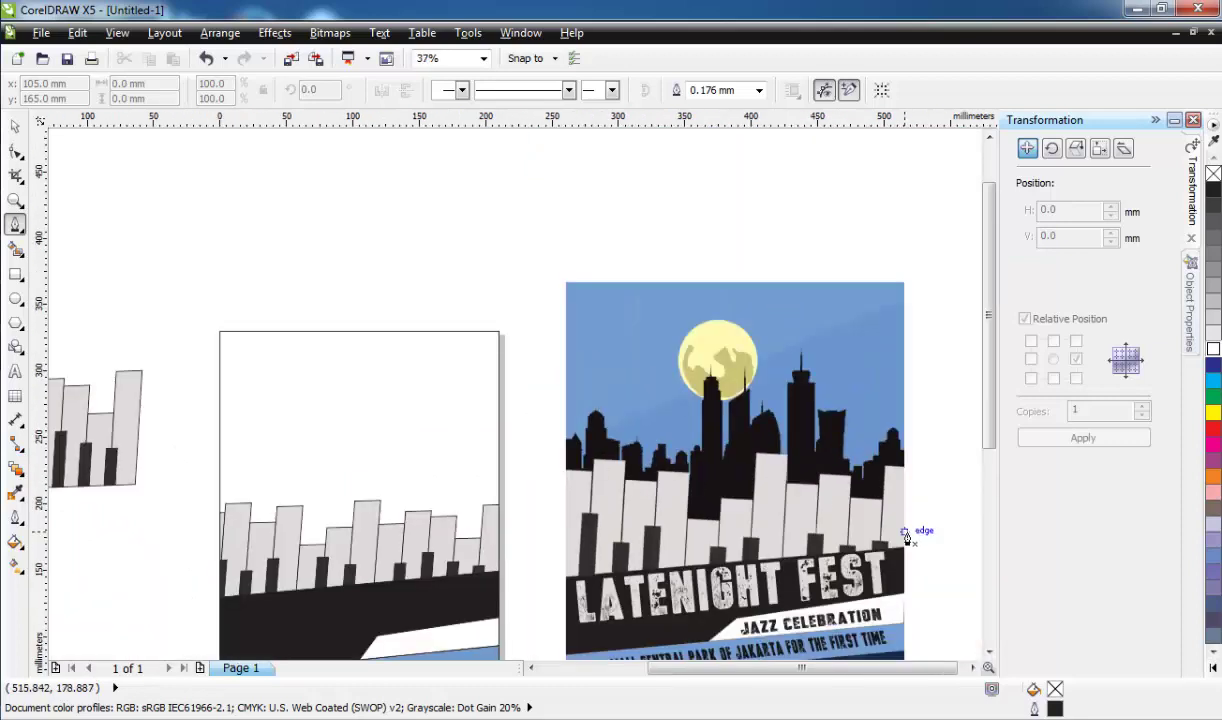
# Step: Trace the skyline from the poster's left edge over the spire and along the base
pyautogui.click(566, 538)
pyautogui.scroll(2, 566, 538)
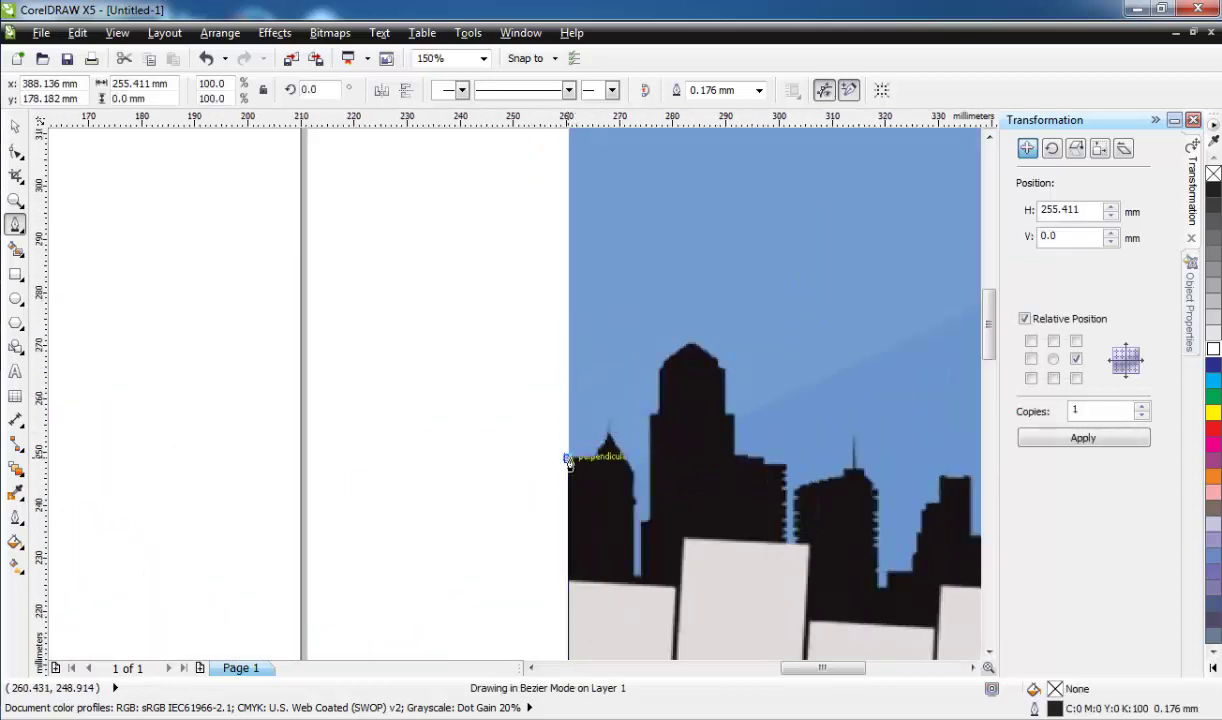
pyautogui.scroll(1, 567, 450)
pyautogui.click(568, 441)
pyautogui.click(622, 275)
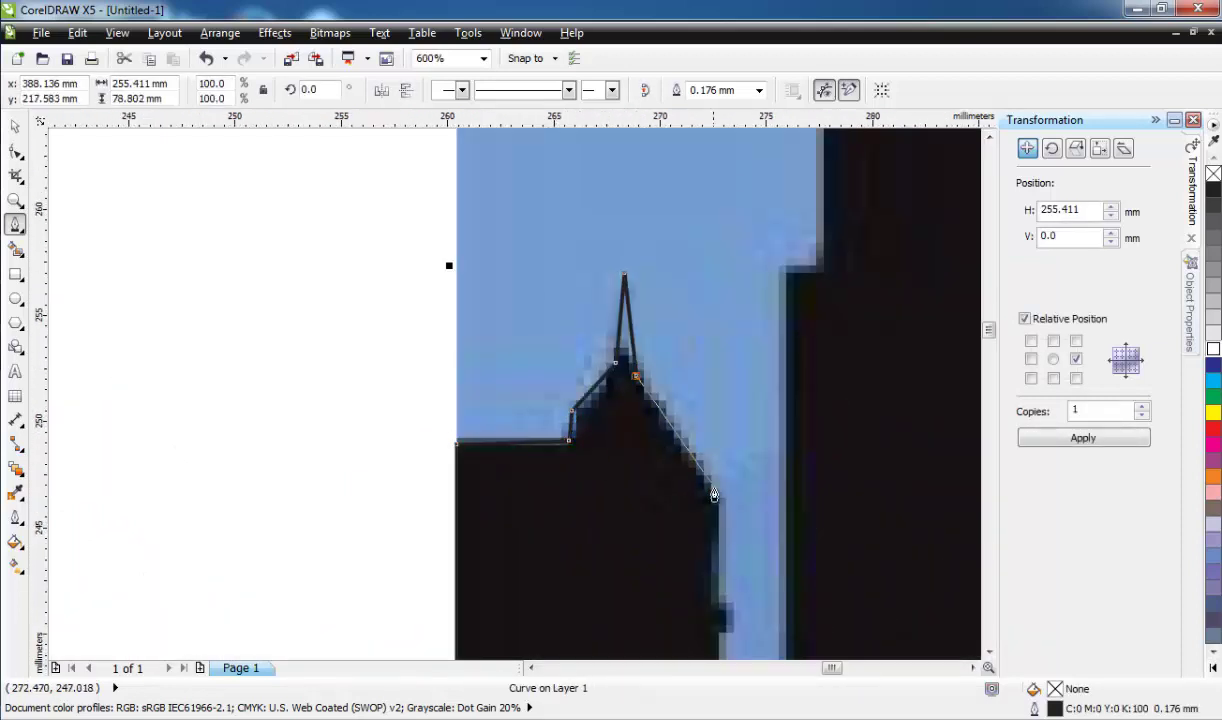
pyautogui.click(713, 490)
pyautogui.scroll(-3, 713, 490)
pyautogui.scroll(3, 650, 228)
pyautogui.click(669, 223)
pyautogui.click(652, 253)
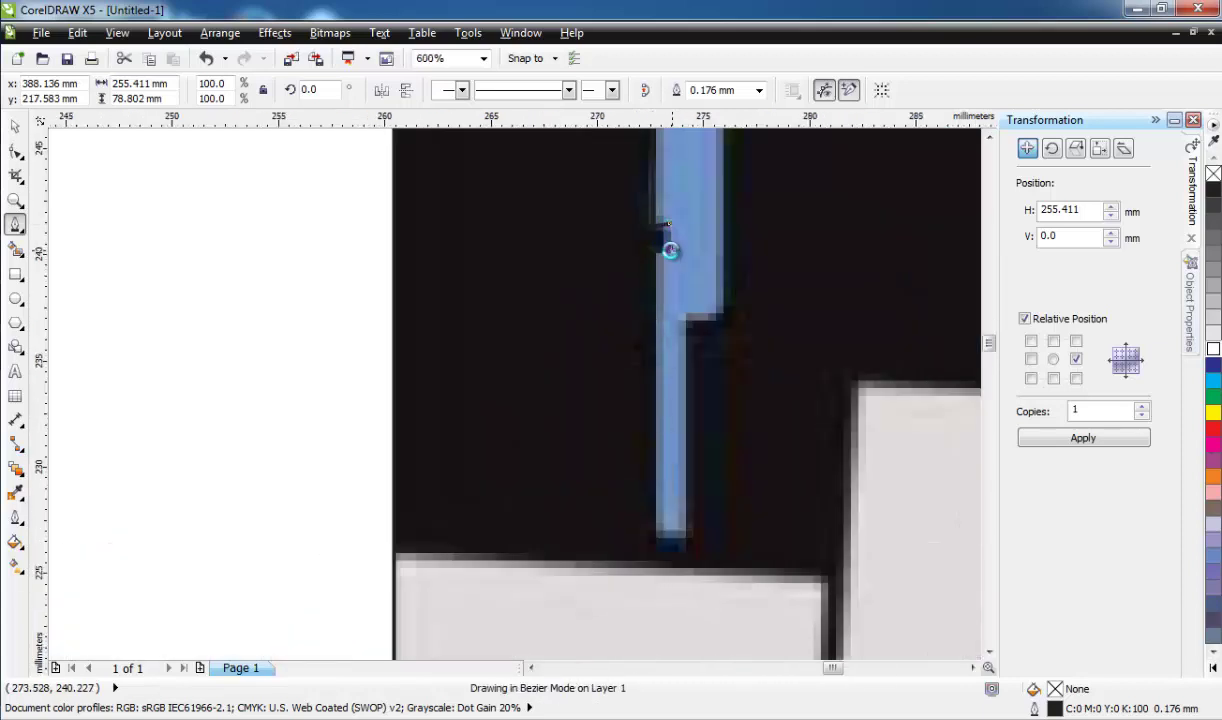
pyautogui.click(655, 538)
pyautogui.click(692, 538)
# Step: Trace the tall building's left side and rounded top to the step beside it
pyautogui.scroll(-1, 631, 463)
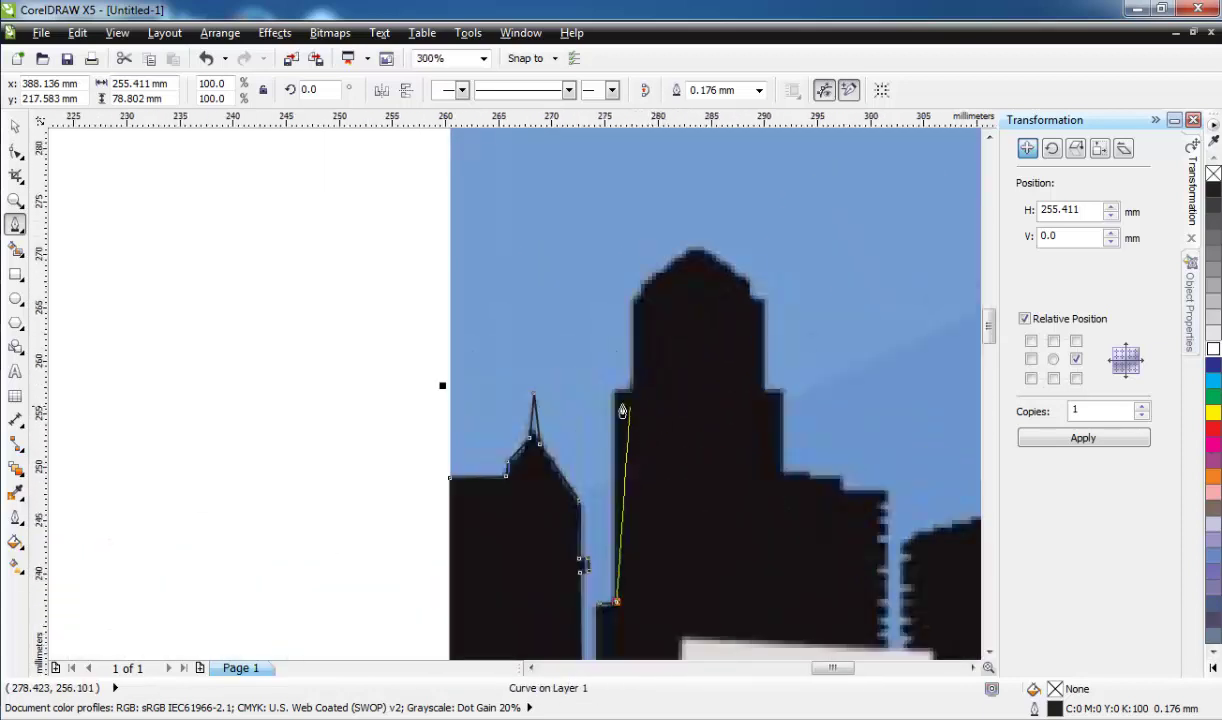
pyautogui.click(615, 387)
pyautogui.click(632, 298)
pyautogui.click(688, 251)
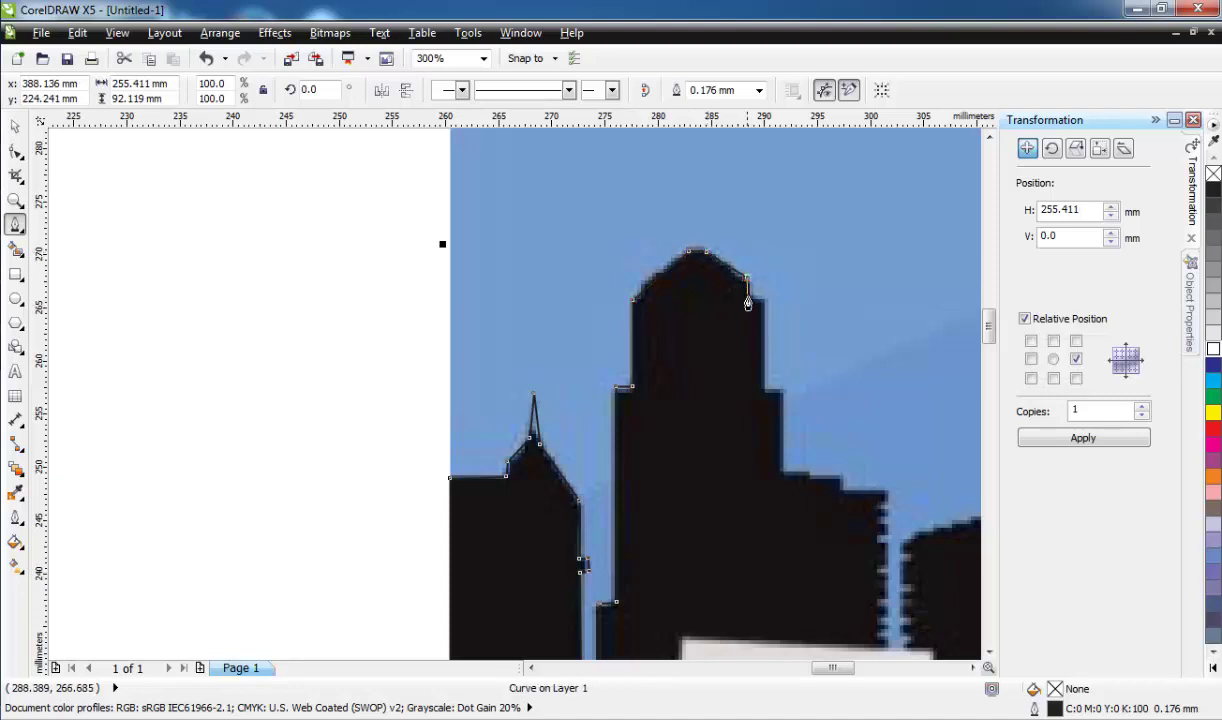
pyautogui.scroll(2, 806, 481)
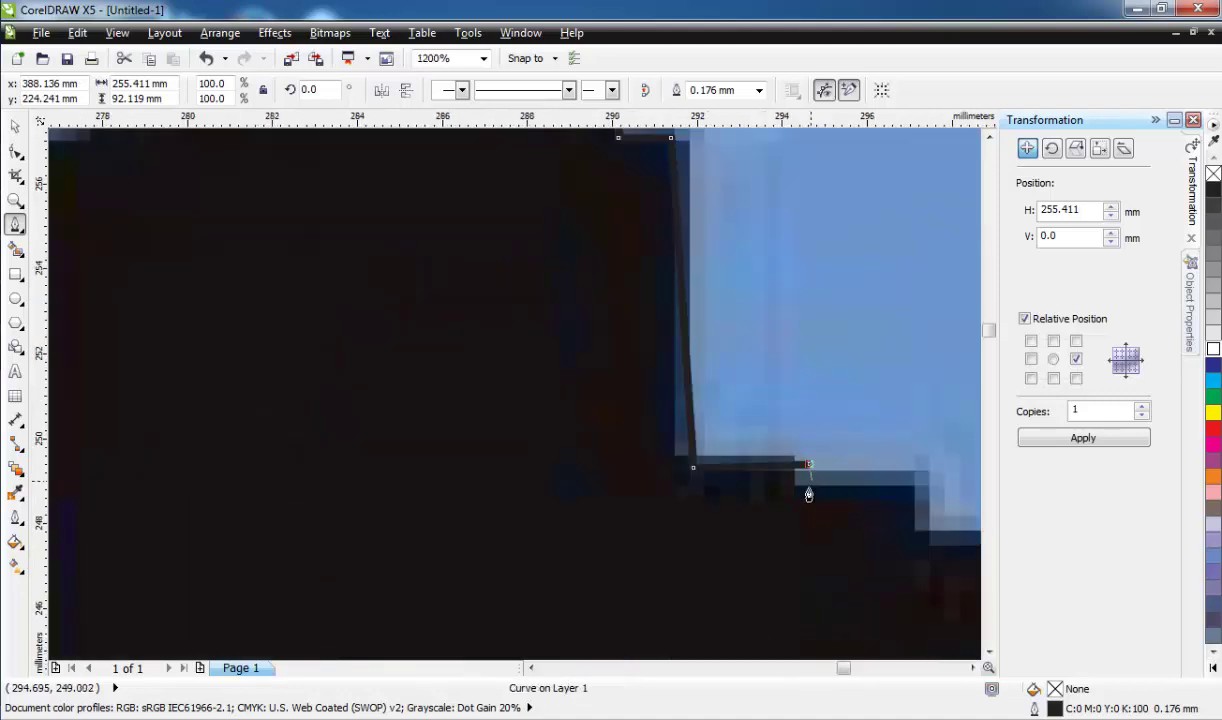
pyautogui.click(805, 491)
pyautogui.click(807, 499)
pyautogui.scroll(-1, 807, 499)
pyautogui.scroll(-3, 789, 589)
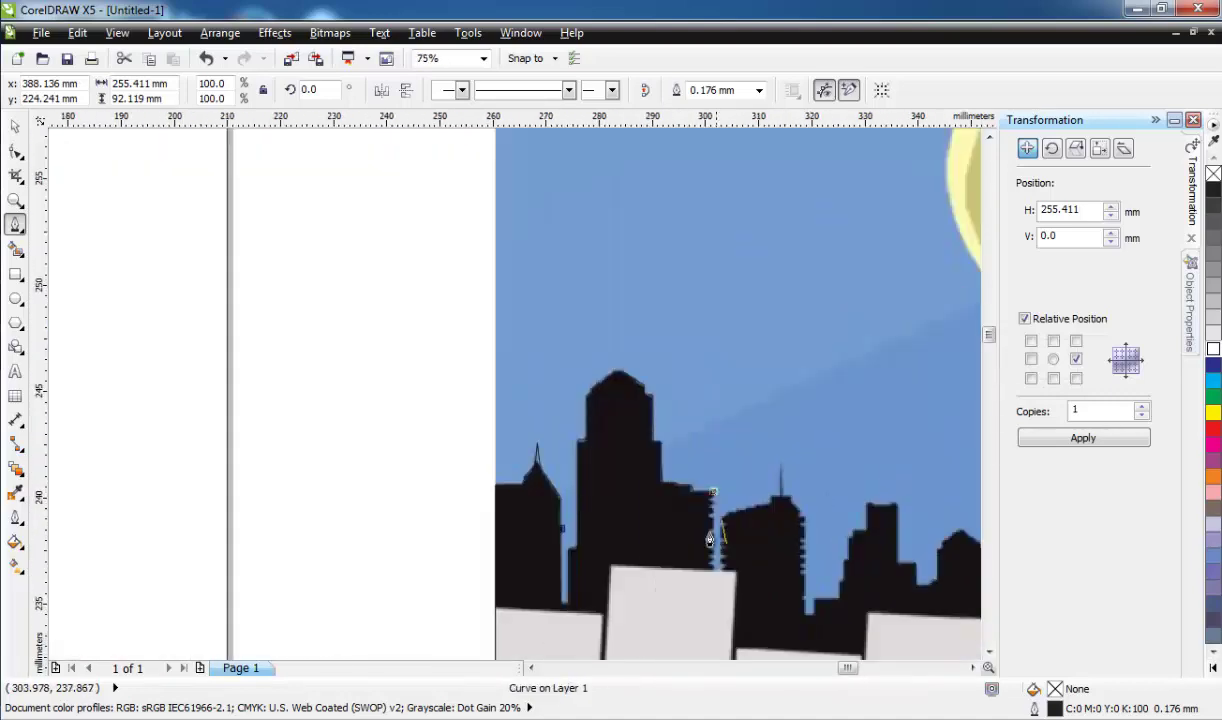
pyautogui.scroll(2, 679, 585)
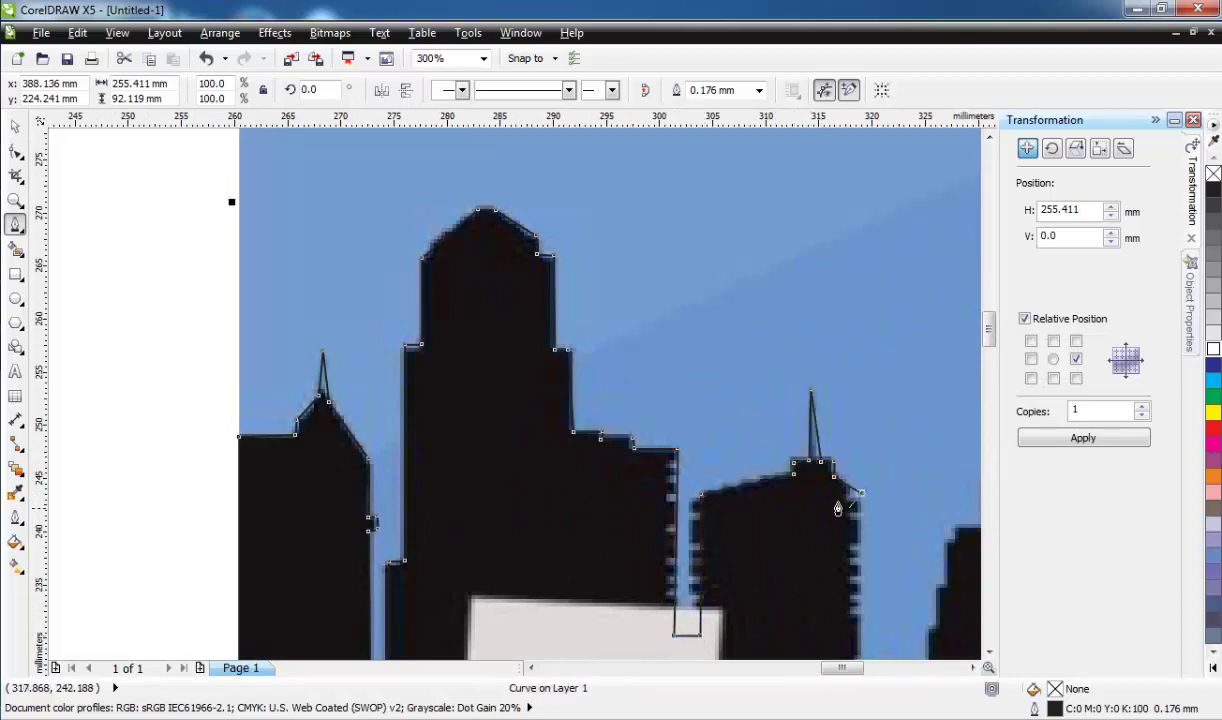
pyautogui.scroll(-2, 838, 509)
pyautogui.scroll(2, 820, 486)
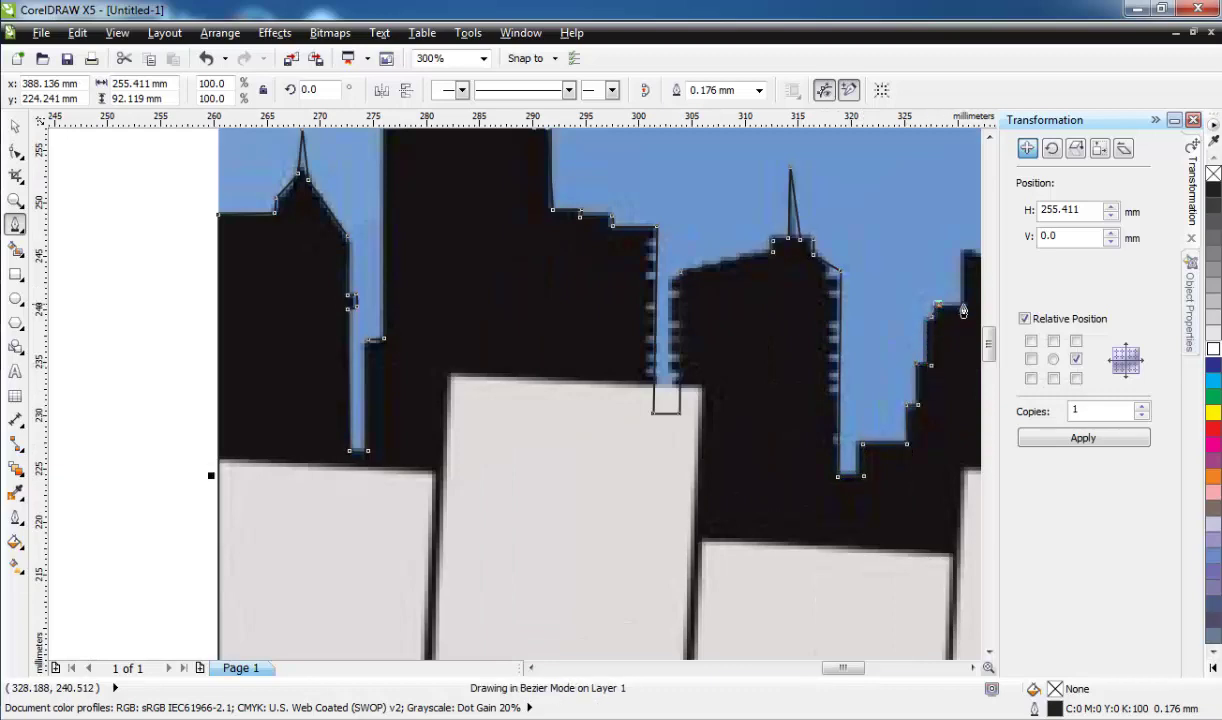
pyautogui.scroll(-1, 714, 278)
pyautogui.scroll(1, 700, 290)
pyautogui.scroll(2, 688, 295)
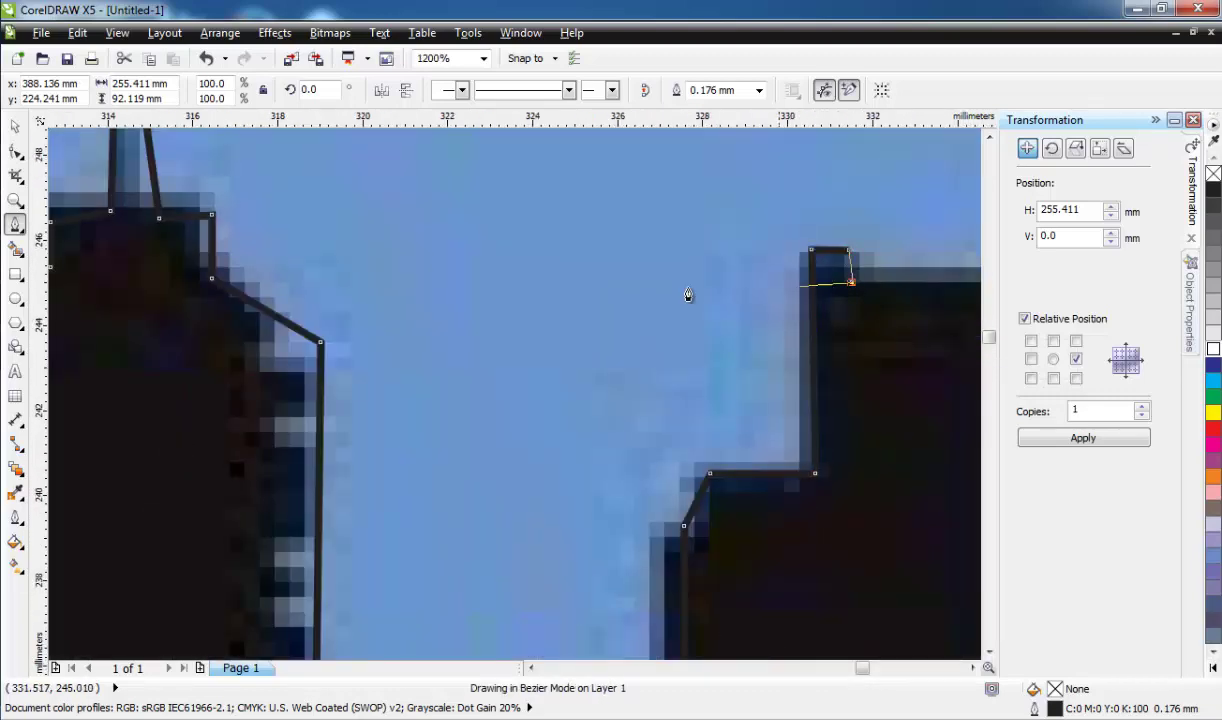
pyautogui.hscroll(3, 688, 295)
# Step: Trace the stepped building up its edge, across the top and down its right side
pyautogui.click(736, 250)
pyautogui.scroll(-2, 704, 360)
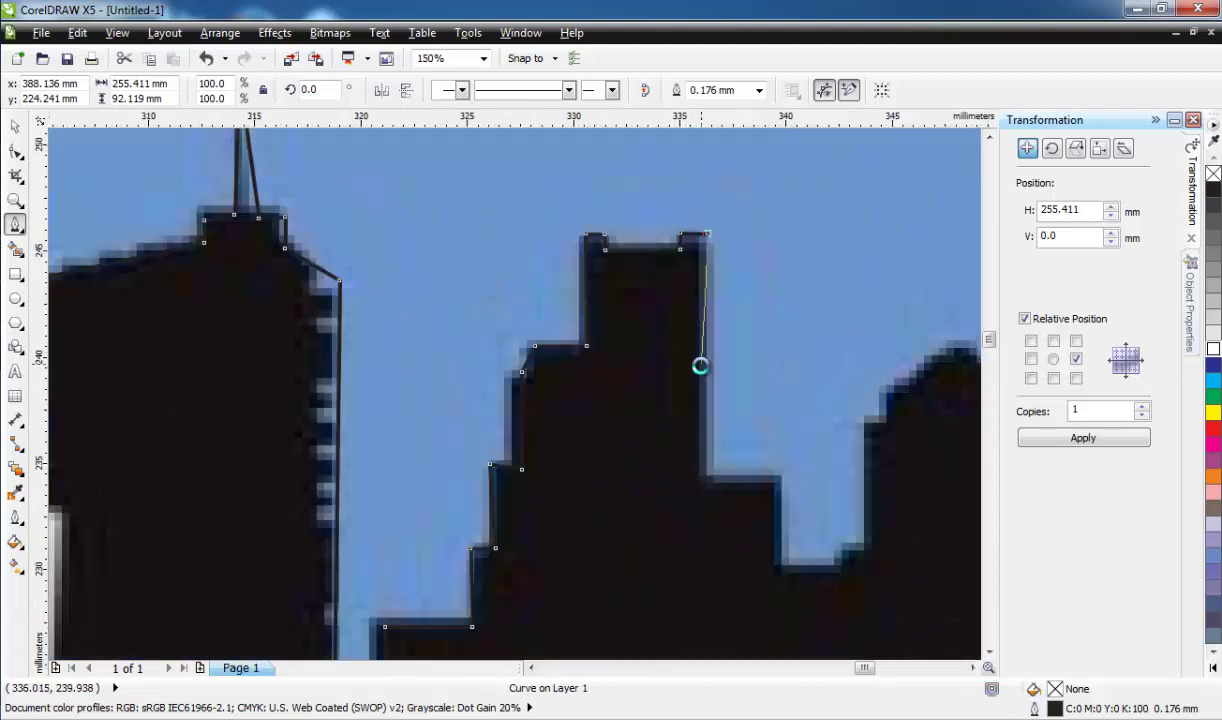
pyautogui.scroll(1, 690, 450)
pyautogui.click(774, 553)
pyautogui.scroll(-3, 774, 553)
pyautogui.scroll(3, 696, 432)
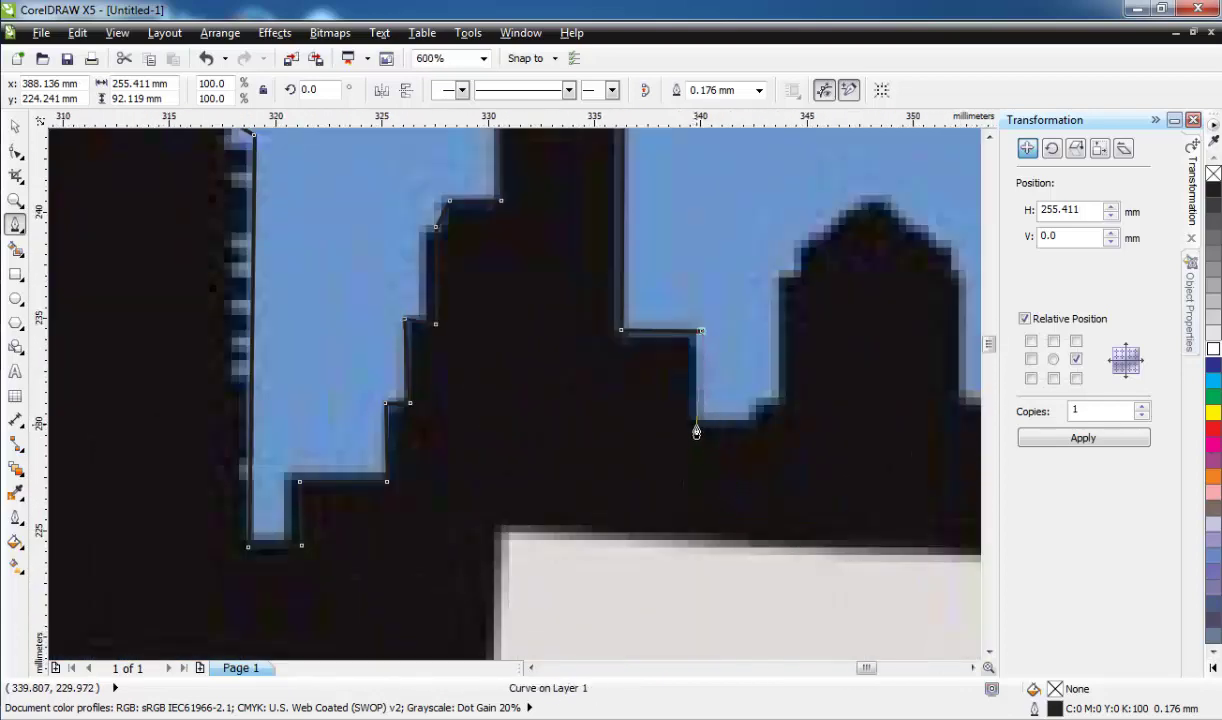
pyautogui.click(756, 428)
pyautogui.click(795, 403)
pyautogui.click(807, 270)
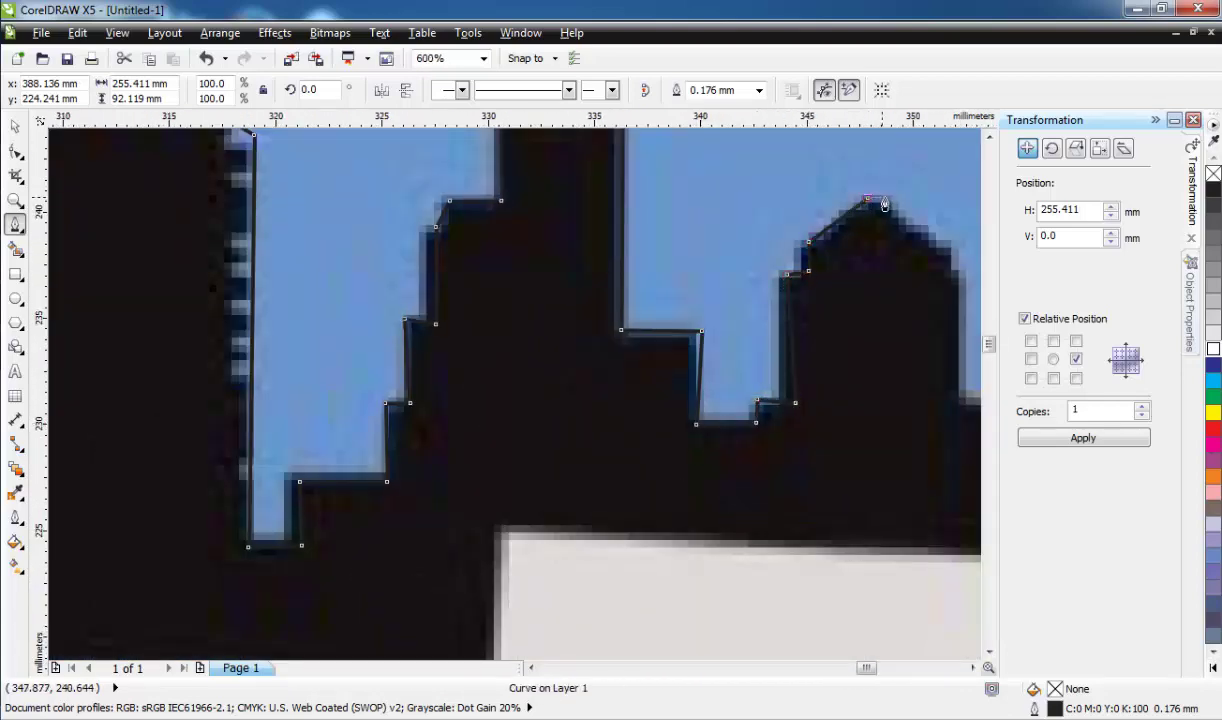
pyautogui.click(951, 254)
pyautogui.click(960, 281)
pyautogui.click(962, 404)
pyautogui.scroll(-3, 698, 366)
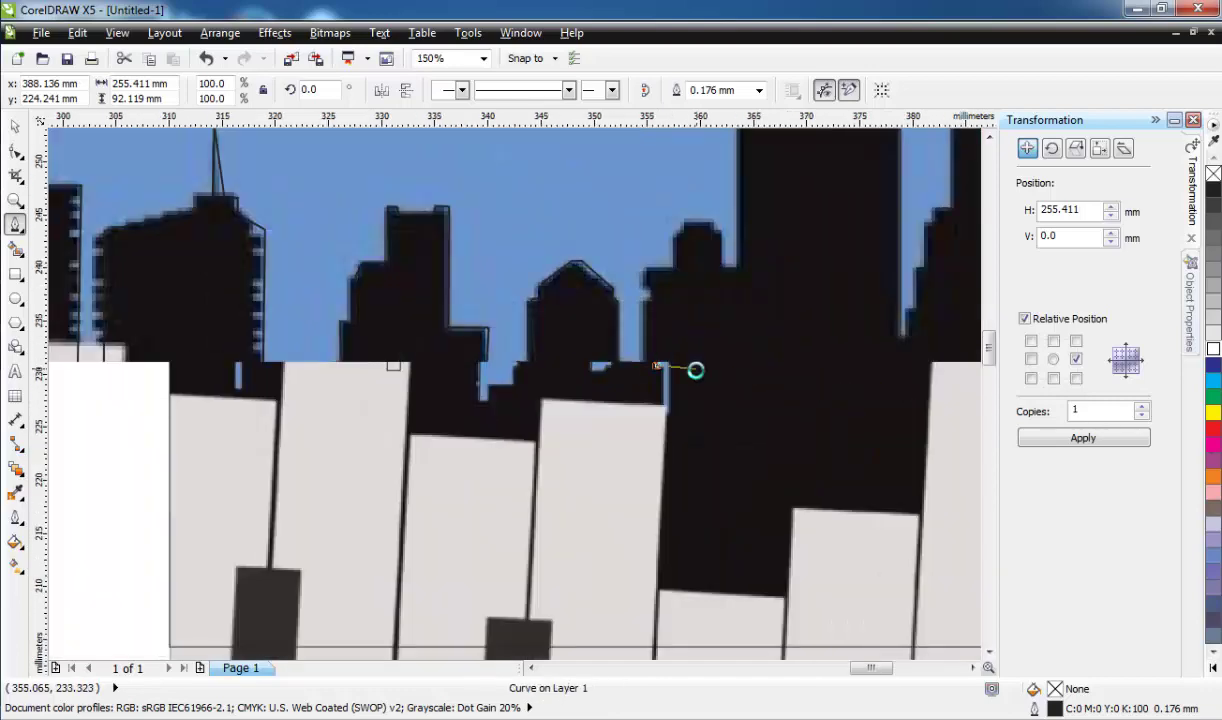
pyautogui.scroll(3, 698, 366)
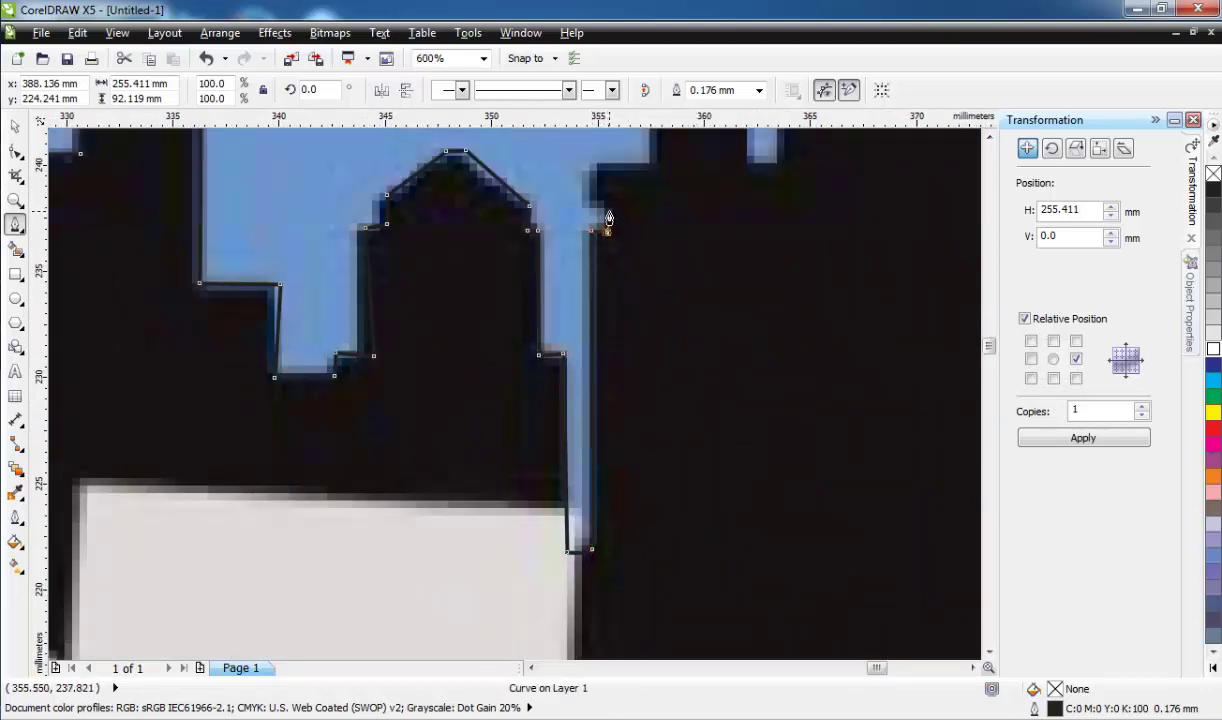
# Step: Add a node at the next building's corner toward the tall tower
pyautogui.click(630, 150)
pyautogui.scroll(-3, 631, 232)
pyautogui.scroll(3, 598, 410)
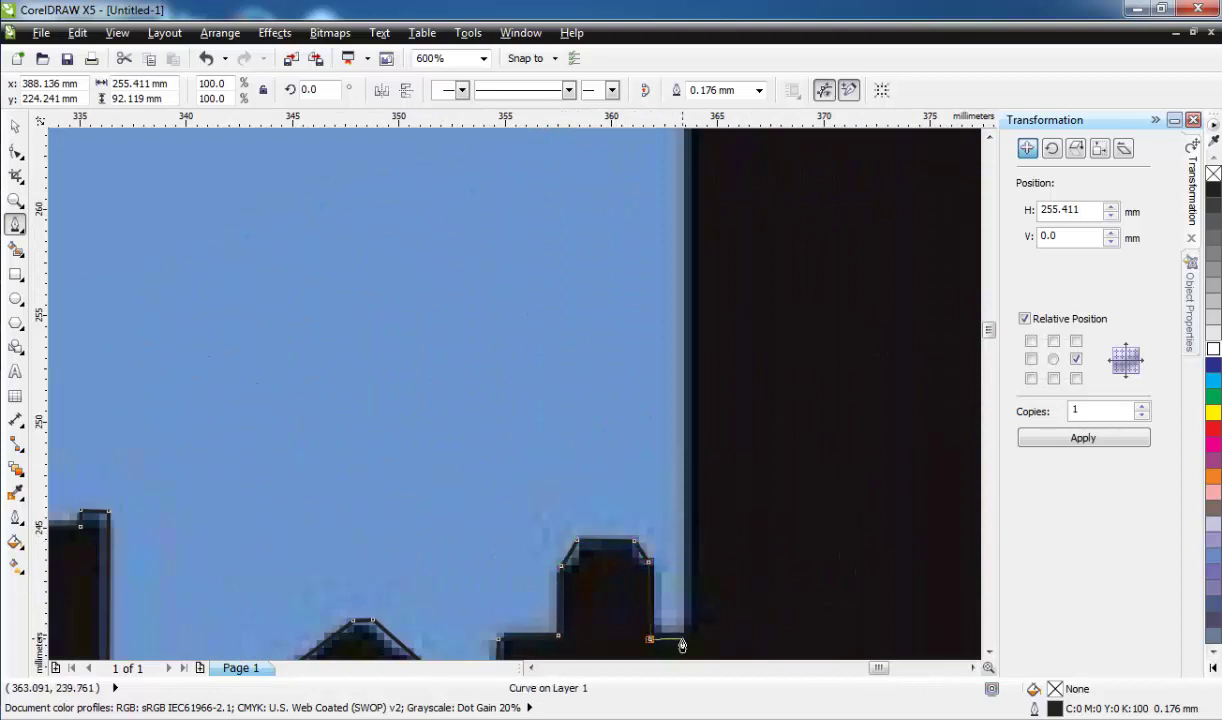
pyautogui.scroll(-3, 681, 645)
# Step: Trace the skyline outline up to the spire's tip and down to its right base
pyautogui.scroll(2, 717, 560)
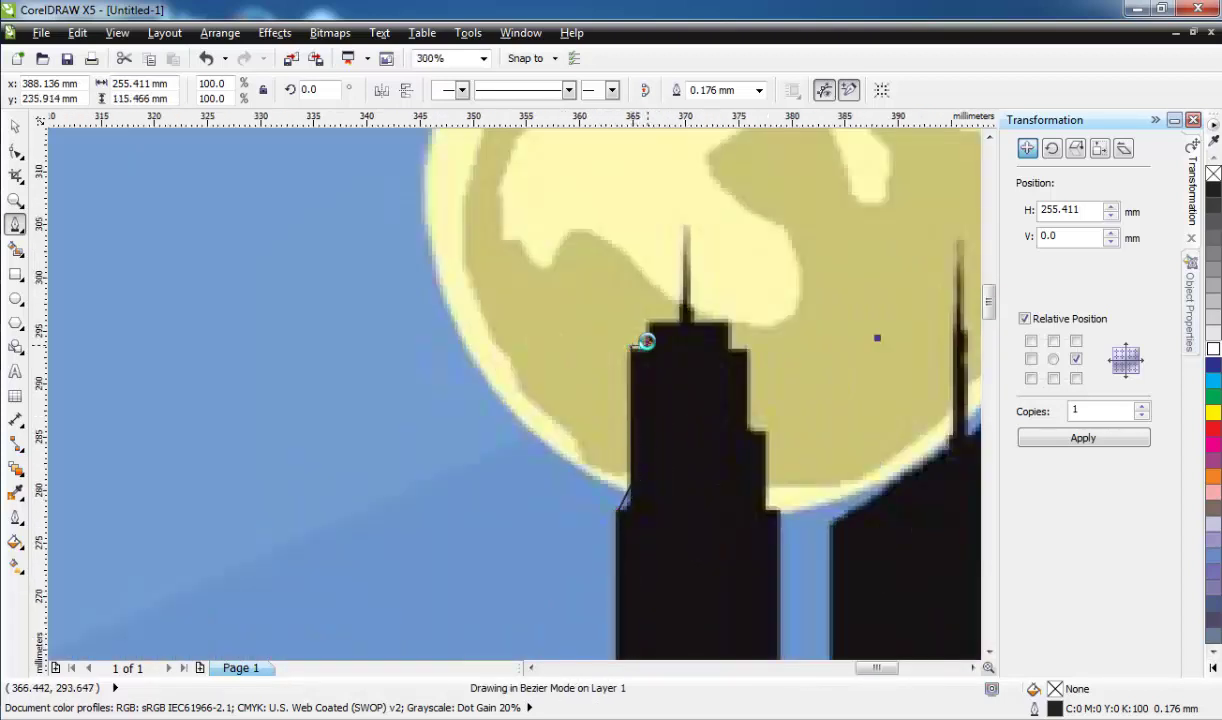
pyautogui.click(683, 226)
pyautogui.click(694, 323)
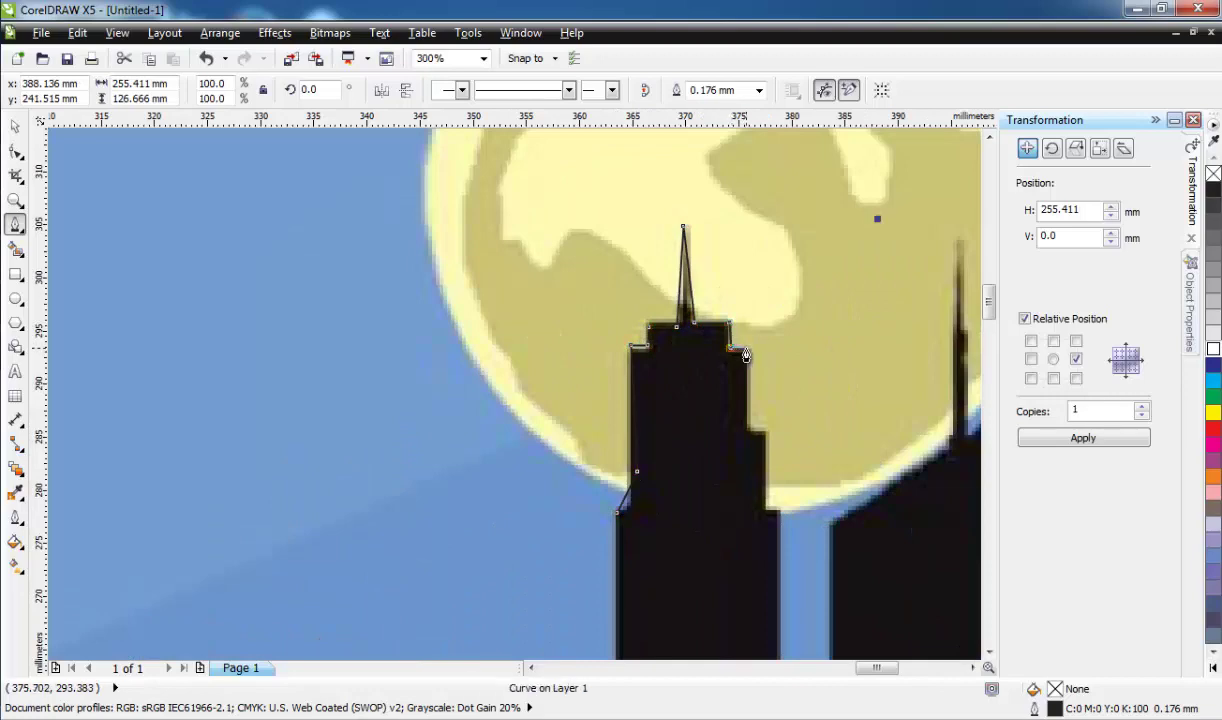
pyautogui.scroll(-2, 720, 560)
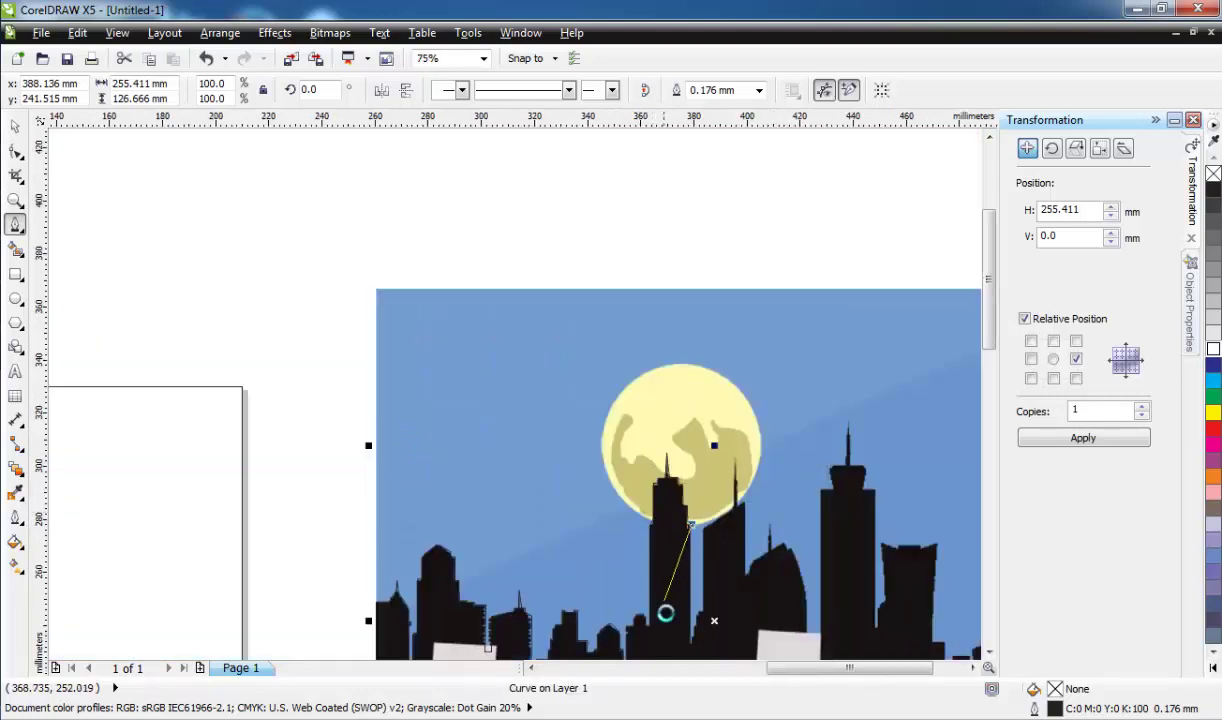
pyautogui.scroll(-1, 663, 614)
pyautogui.scroll(3, 567, 545)
# Step: Continue the outline along the rooftops to the next building's edge and the spire notch
pyautogui.click(561, 540)
pyautogui.click(575, 505)
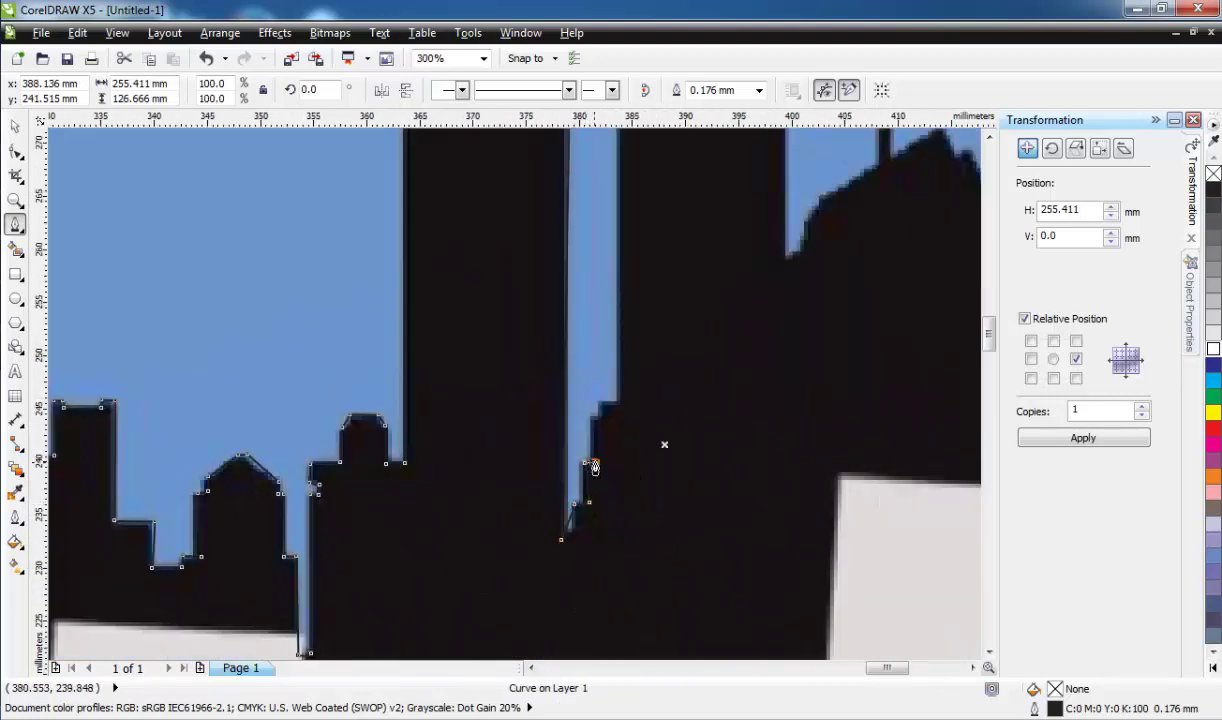
pyautogui.scroll(-3, 621, 407)
pyautogui.scroll(3, 633, 390)
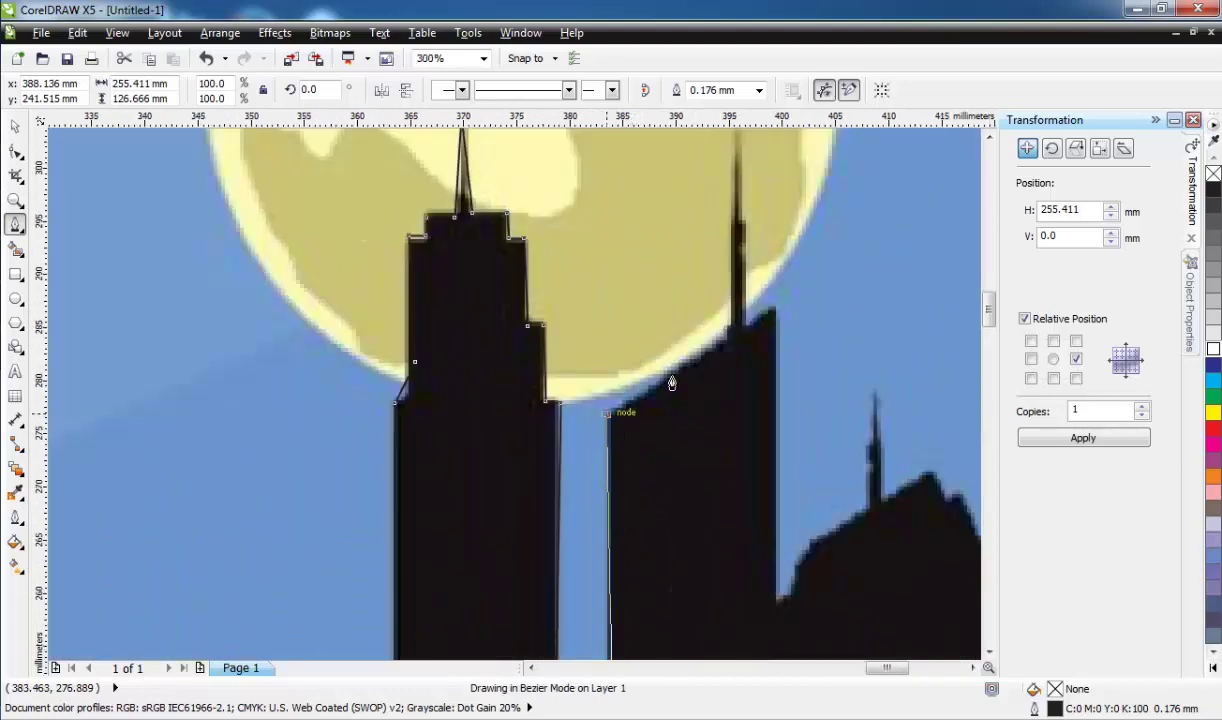
pyautogui.click(713, 432)
pyautogui.scroll(2, 727, 256)
pyautogui.click(752, 362)
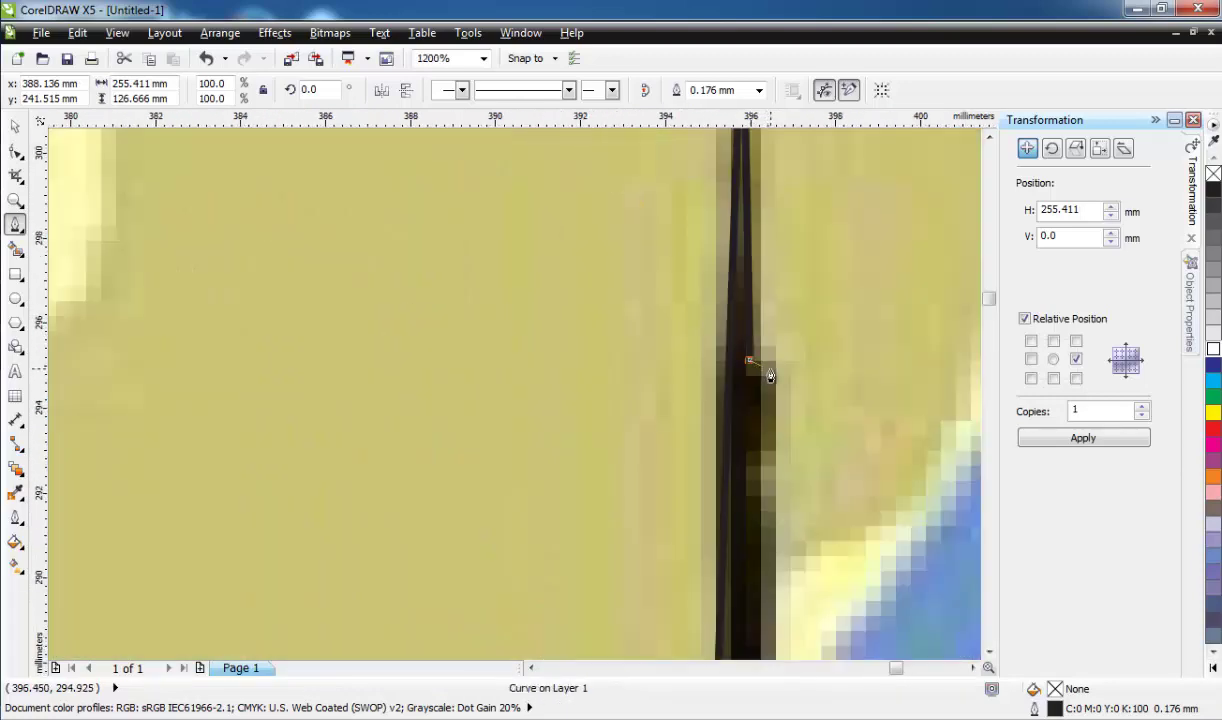
pyautogui.scroll(-1, 770, 372)
pyautogui.click(729, 435)
pyautogui.scroll(-3, 769, 464)
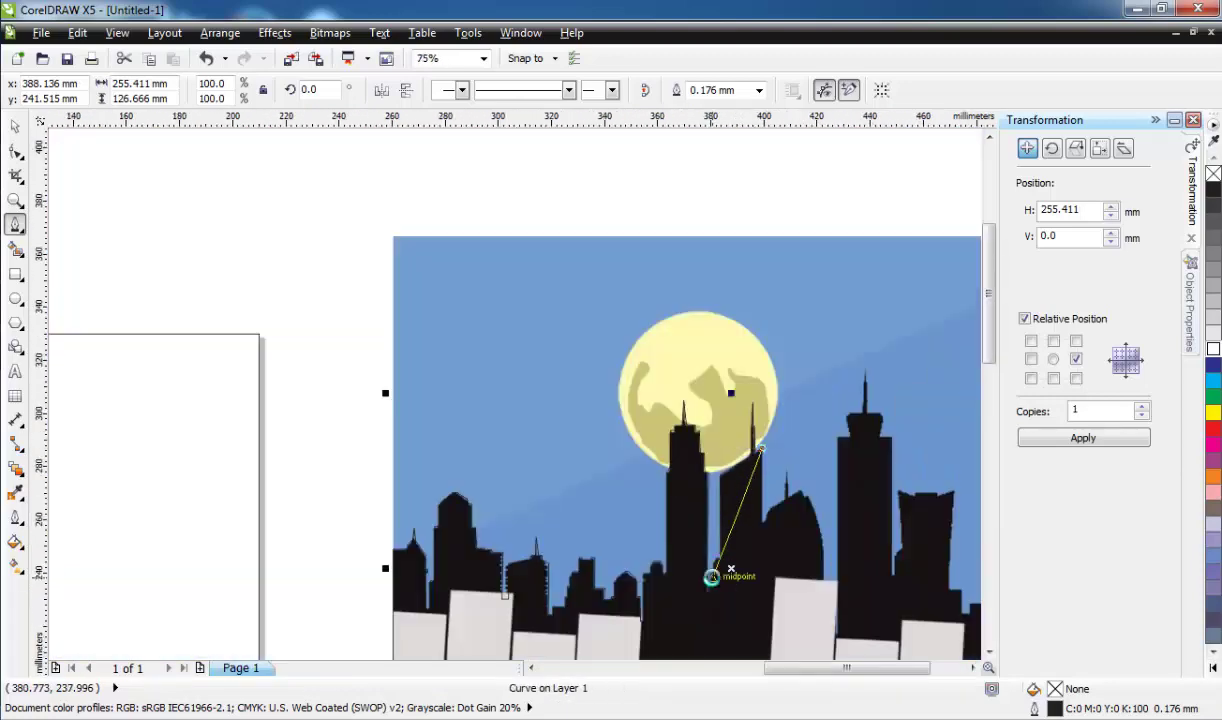
pyautogui.scroll(3, 796, 464)
# Step: Trace along the building edge, then up and down both sides of the thin spire
pyautogui.click(681, 540)
pyautogui.click(724, 516)
pyautogui.click(732, 444)
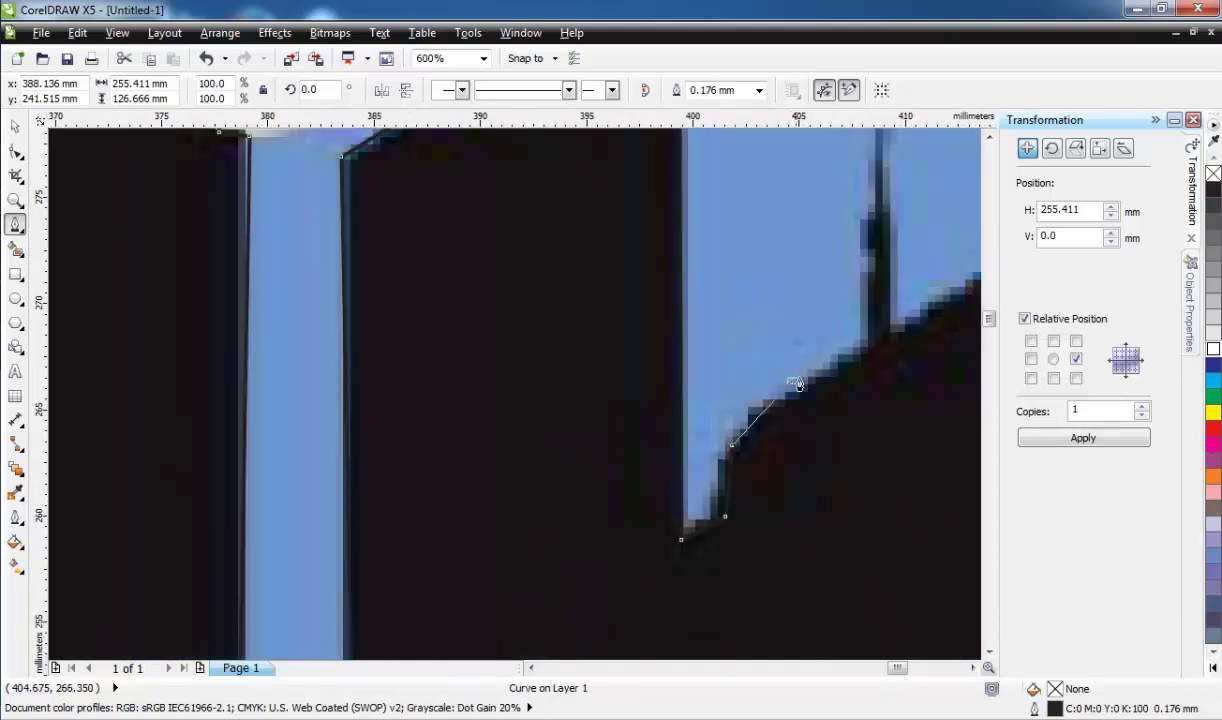
pyautogui.scroll(-1, 827, 403)
pyautogui.scroll(1, 836, 339)
pyautogui.click(843, 289)
pyautogui.click(851, 281)
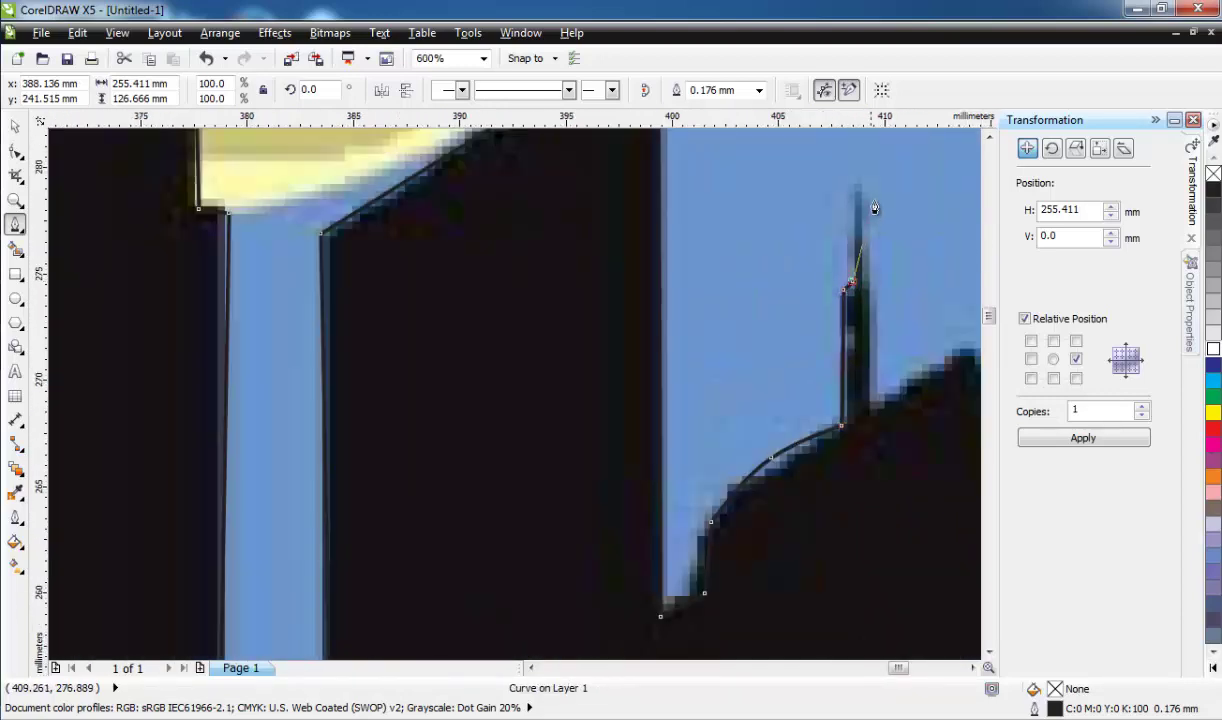
pyautogui.click(862, 188)
pyautogui.click(868, 414)
pyautogui.scroll(-3, 868, 414)
pyautogui.scroll(3, 764, 390)
# Step: Add curved segments along the rounded tower and nodes at its top-left ledge and corner
pyautogui.moveTo(764, 390); pyautogui.dragTo(804, 395)
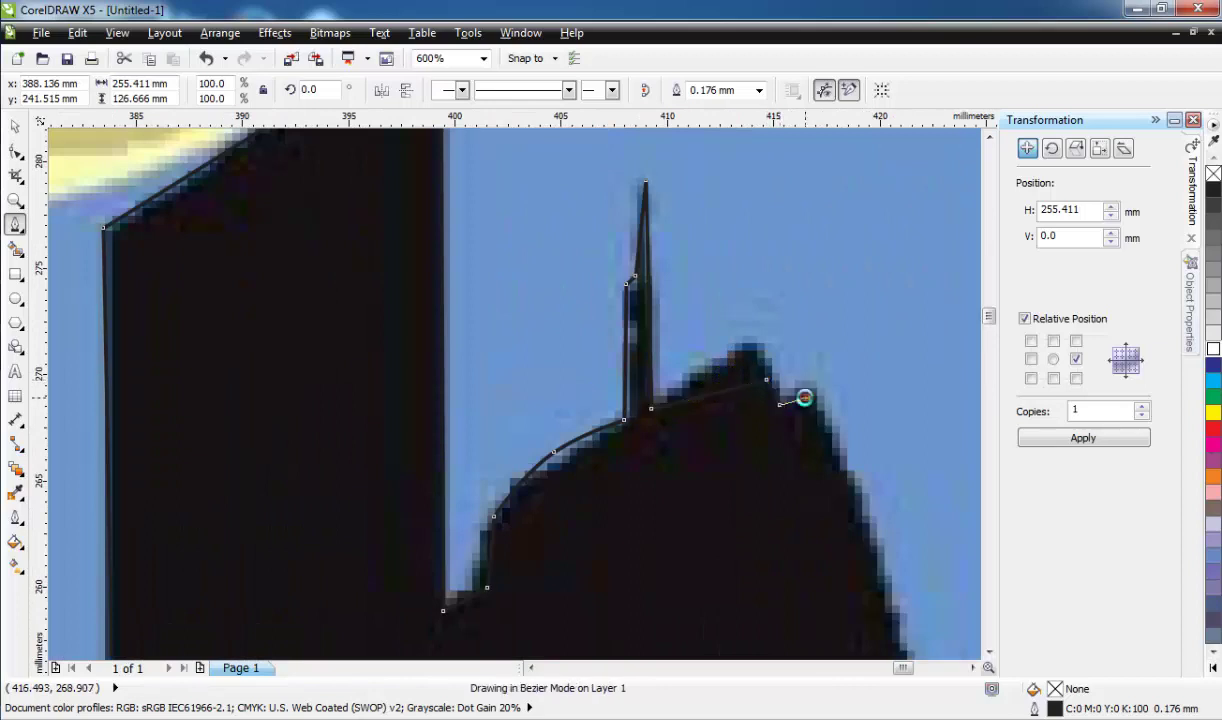
pyautogui.scroll(-3, 804, 395)
pyautogui.moveTo(707, 449); pyautogui.dragTo(714, 491)
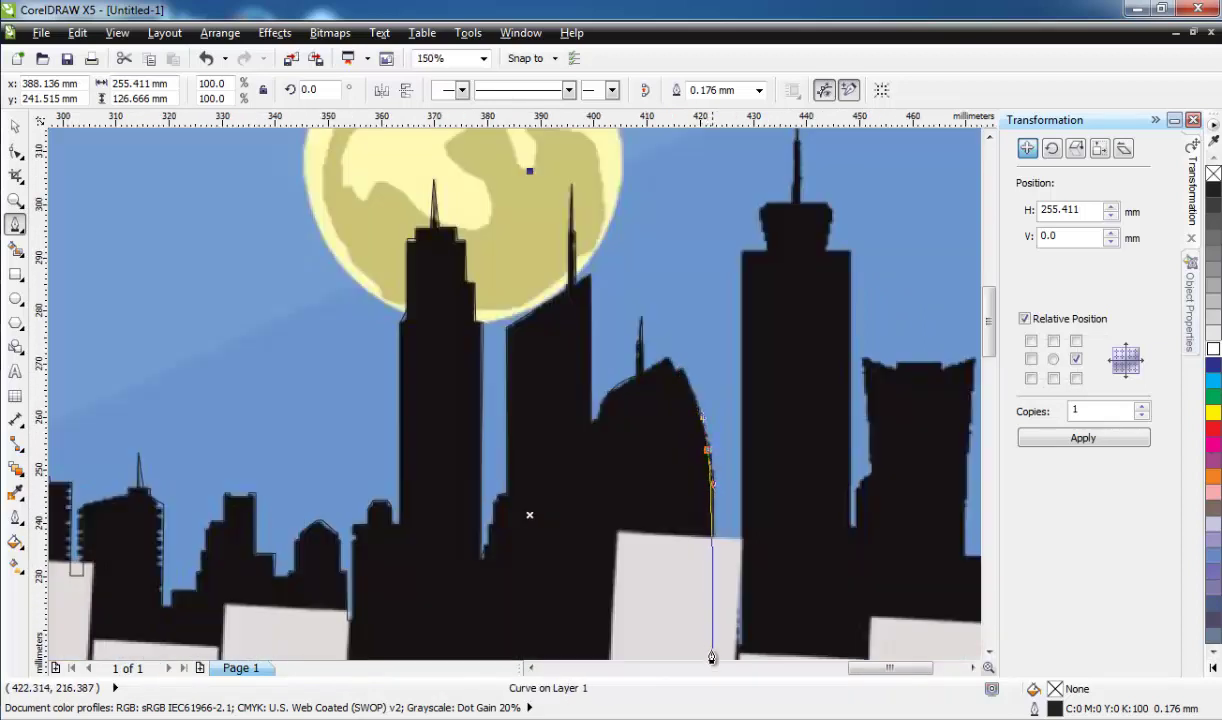
pyautogui.click(770, 251)
pyautogui.scroll(3, 764, 207)
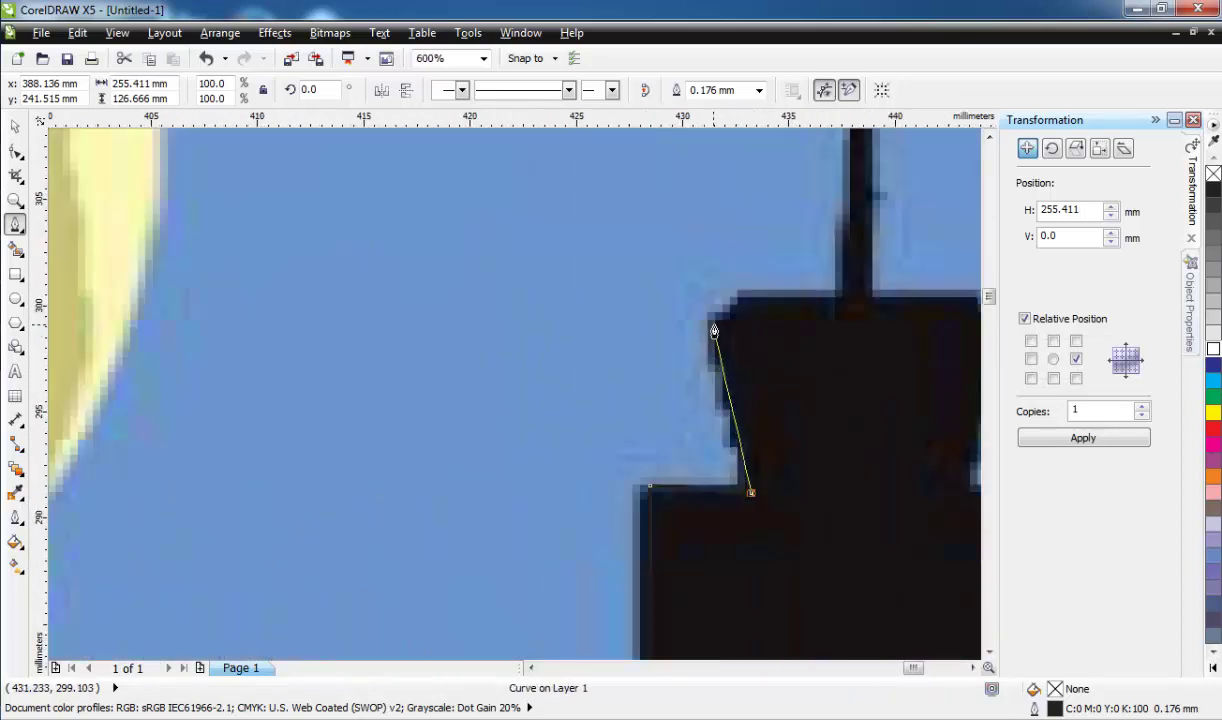
pyautogui.click(714, 331)
pyautogui.scroll(-2, 829, 305)
pyautogui.scroll(-2, 829, 305)
pyautogui.scroll(1, 838, 275)
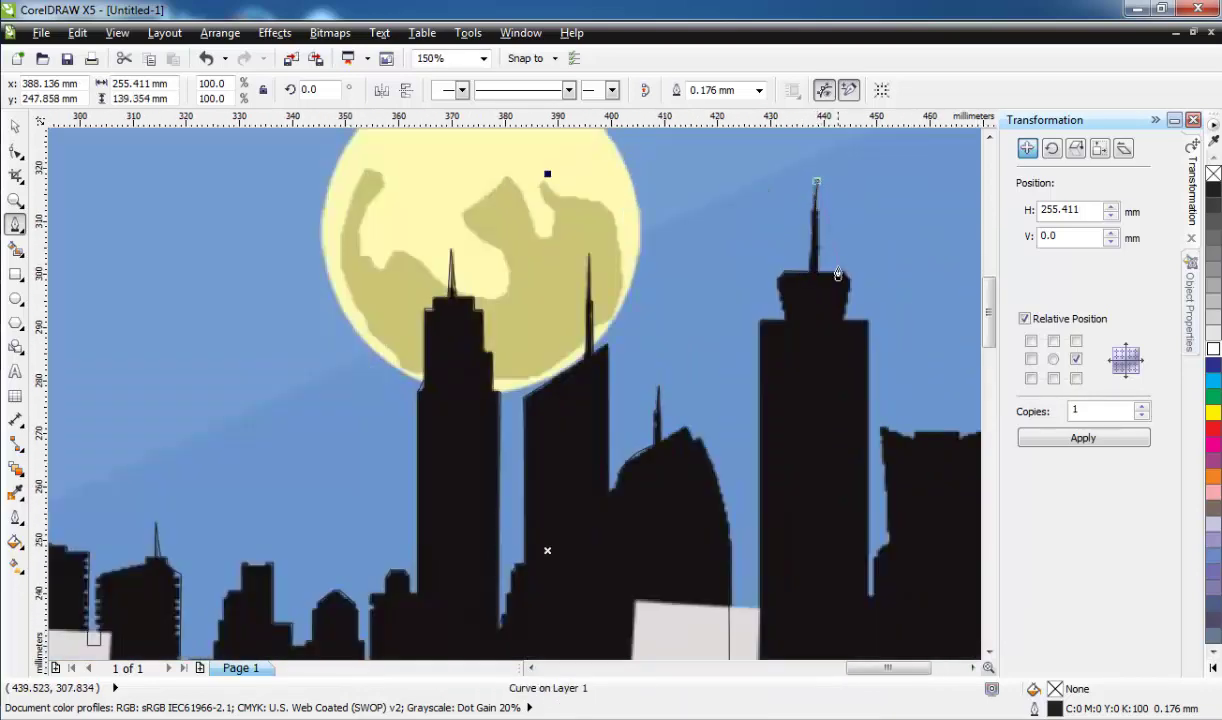
pyautogui.scroll(3, 838, 275)
# Step: Trace the tower's top-right edge, the bottom notch, and the next tower's jagged top
pyautogui.click(715, 278)
pyautogui.click(914, 308)
pyautogui.click(944, 355)
pyautogui.scroll(-1, 944, 355)
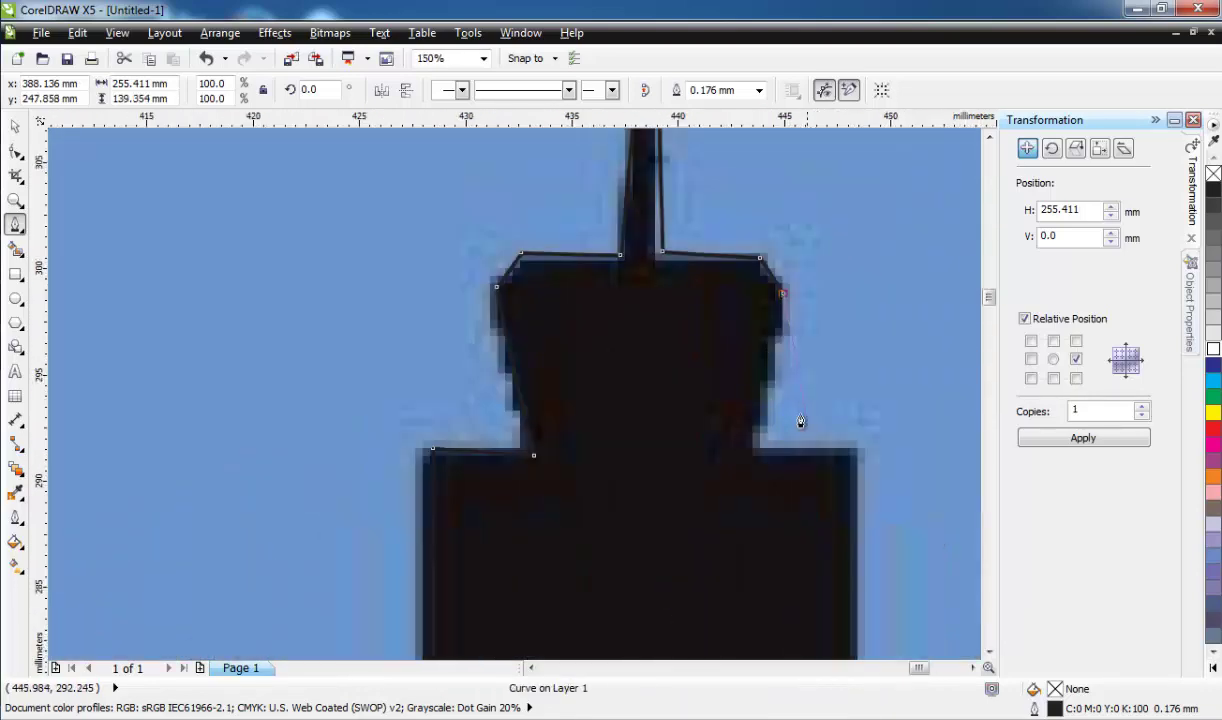
pyautogui.scroll(-1, 813, 469)
pyautogui.scroll(-3, 592, 499)
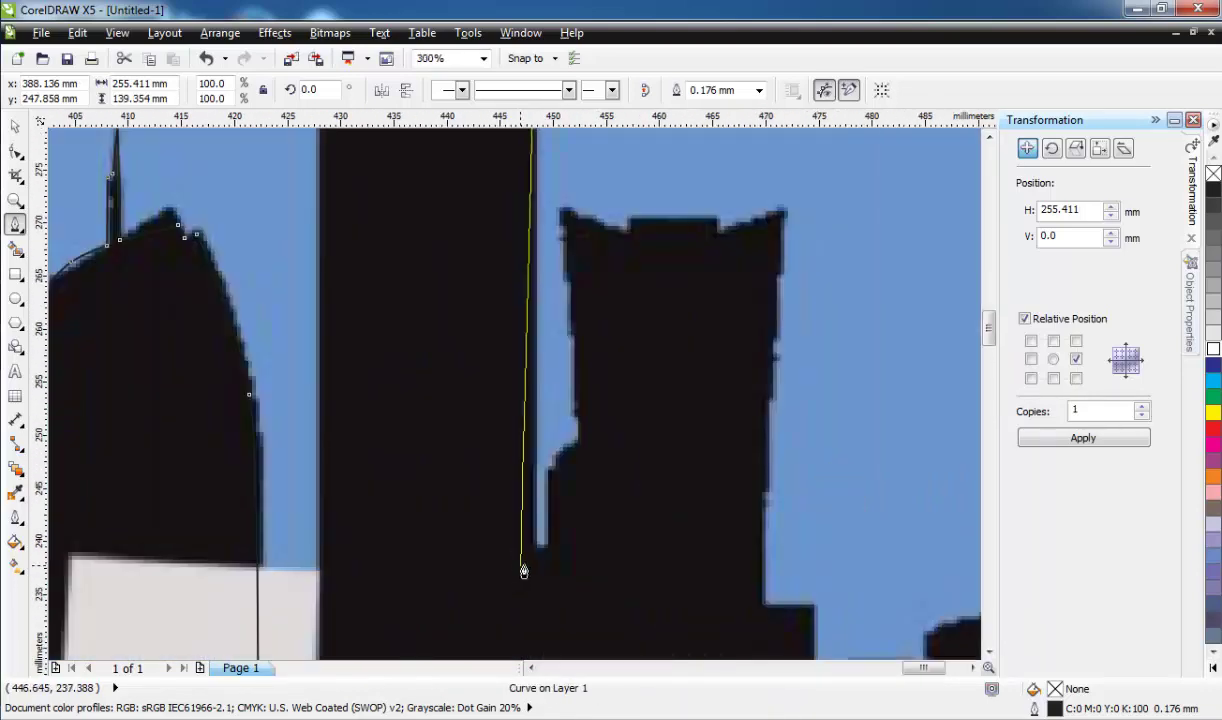
pyautogui.click(530, 551)
pyautogui.click(549, 550)
pyautogui.click(549, 462)
pyautogui.click(576, 440)
pyautogui.click(563, 210)
pyautogui.click(631, 237)
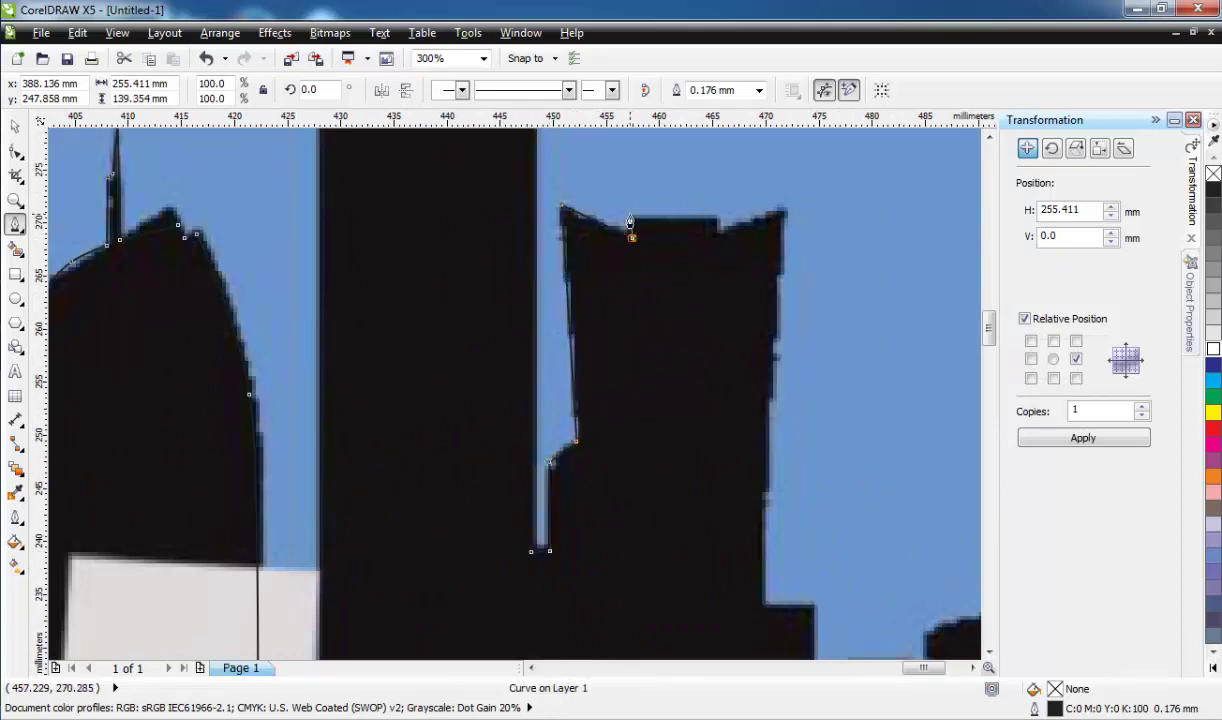
# Step: Place nodes around the stepped building's bottom corner, steps, and right step
pyautogui.click(762, 614)
pyautogui.click(815, 605)
pyautogui.scroll(-1, 638, 394)
pyautogui.scroll(1, 700, 556)
pyautogui.click(785, 542)
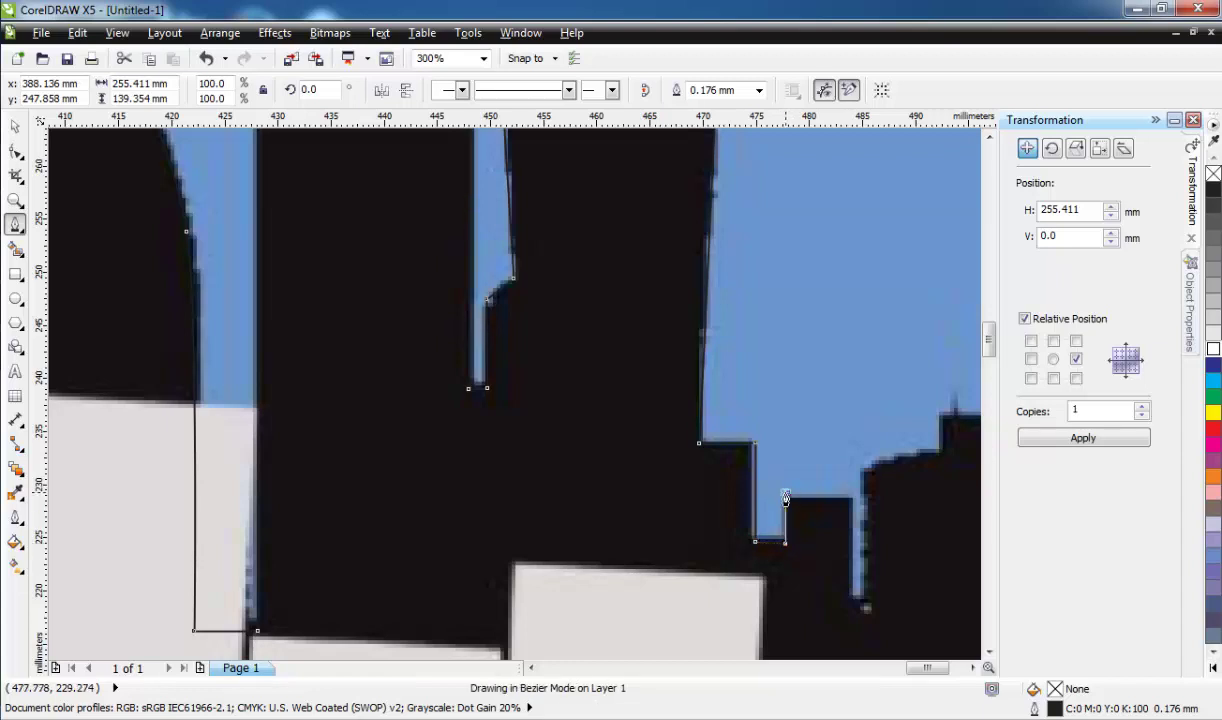
pyautogui.click(785, 493)
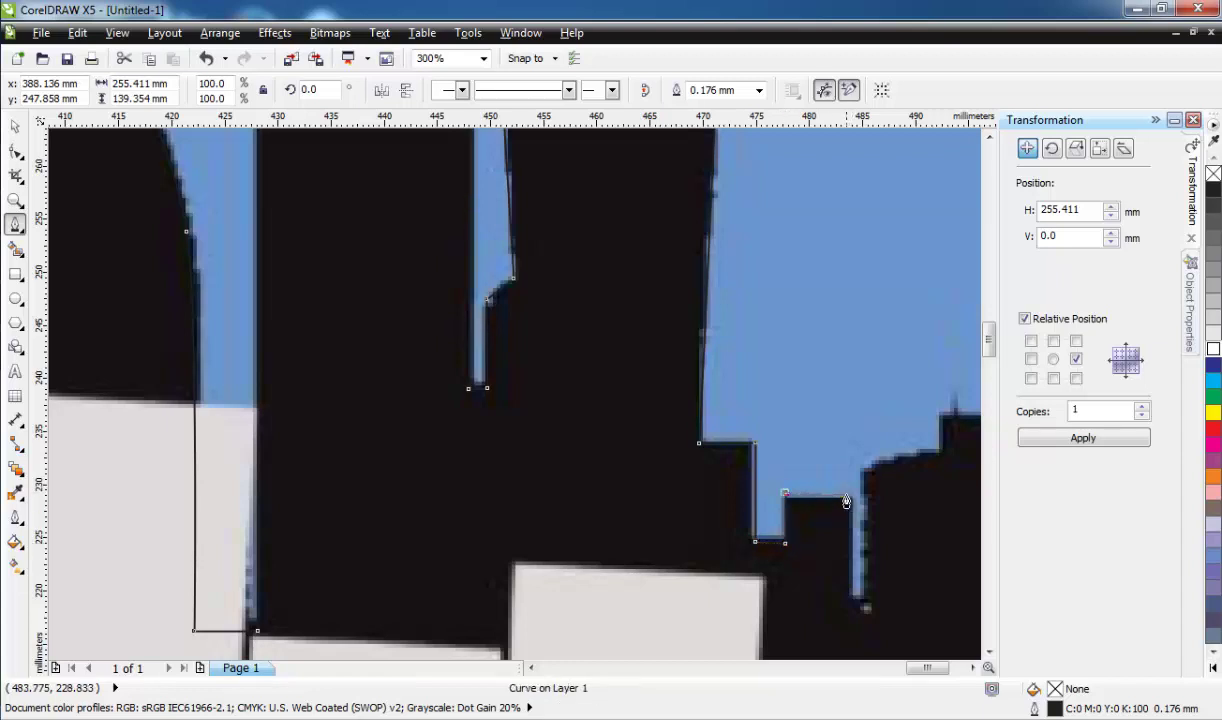
pyautogui.click(947, 448)
pyautogui.click(949, 411)
pyautogui.scroll(-1, 949, 411)
pyautogui.scroll(1, 794, 294)
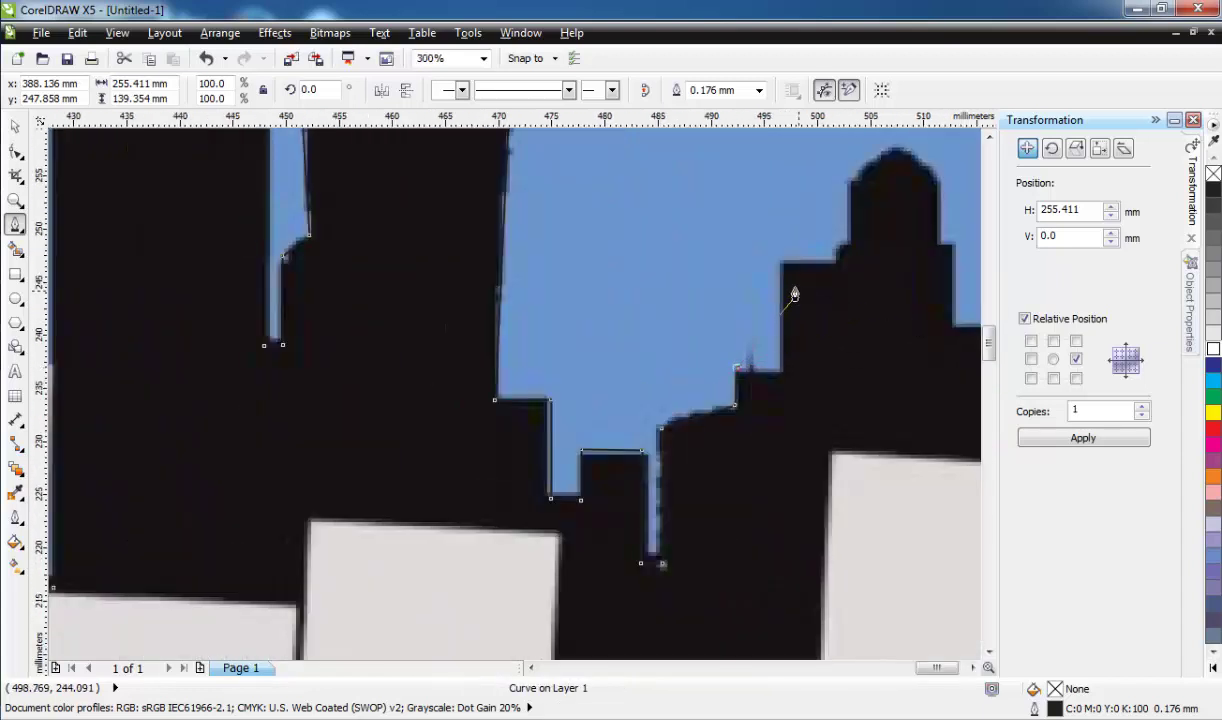
# Step: Trace the stepped right rooftops, over the domed tower top, and down its right edge
pyautogui.click(779, 374)
pyautogui.click(783, 259)
pyautogui.click(837, 259)
pyautogui.click(849, 180)
pyautogui.click(896, 147)
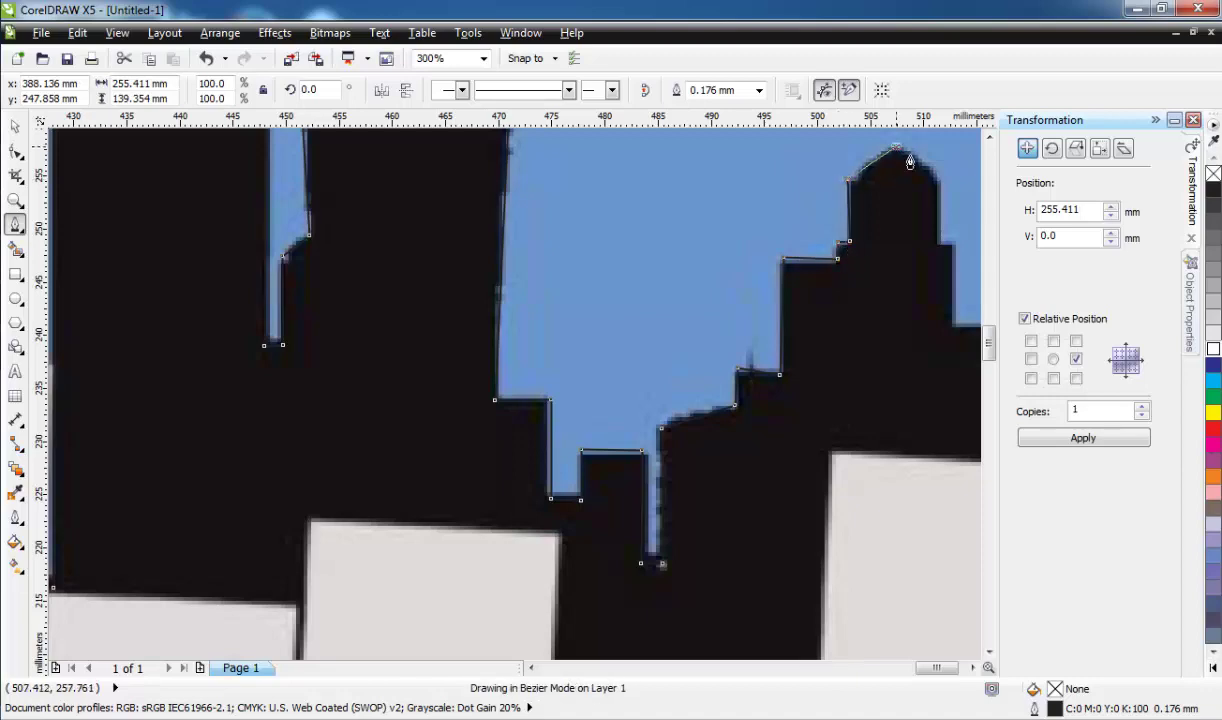
pyautogui.click(940, 243)
pyautogui.scroll(-1, 606, 284)
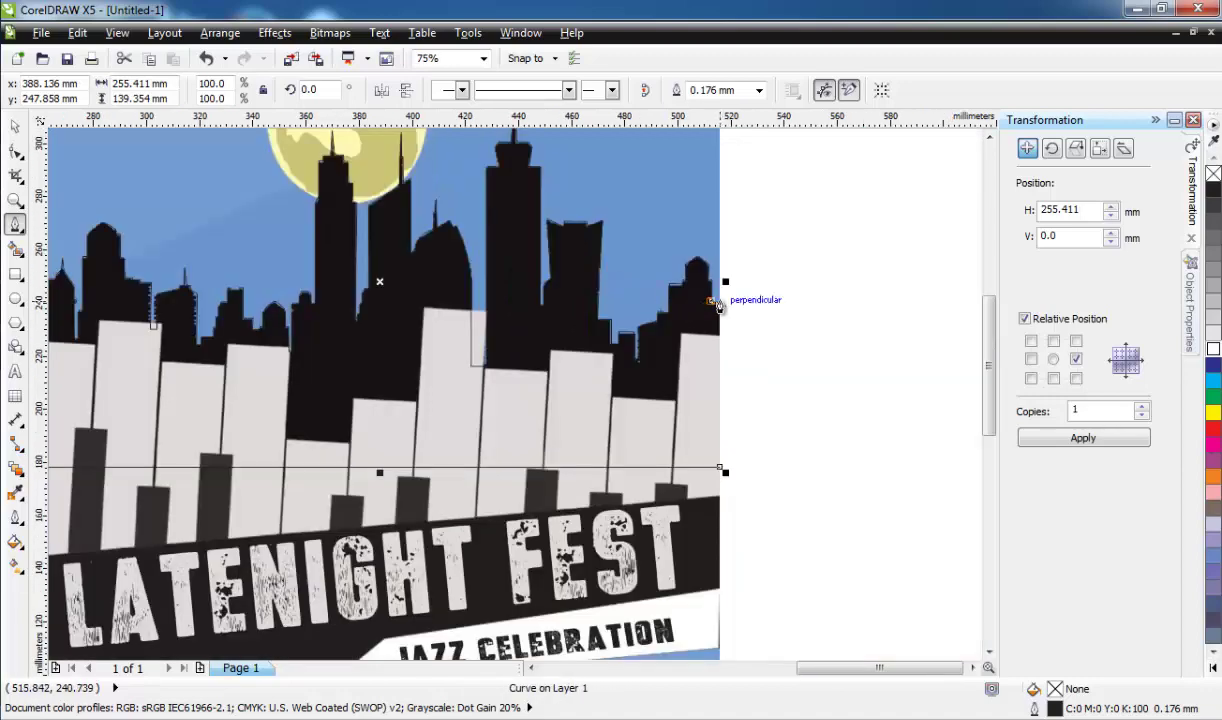
pyautogui.scroll(1, 717, 305)
# Step: Finish the skyline trace with a final node at its right edge
pyautogui.click(717, 305)
pyautogui.scroll(-1, 717, 305)
pyautogui.click(700, 548)
pyautogui.scroll(-2, 700, 548)
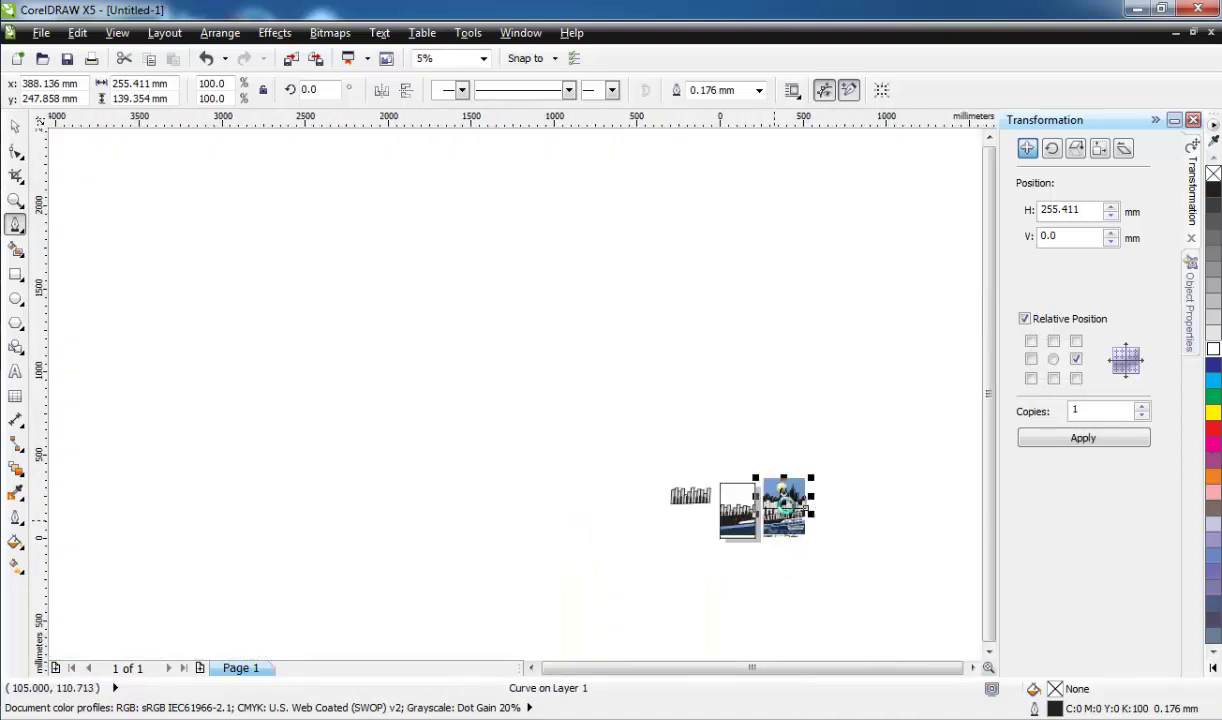
pyautogui.scroll(2, 597, 445)
# Step: Move the traced skyline onto the middle page and scale it to 210 mm wide
pyautogui.press('i')
pyautogui.press('space')
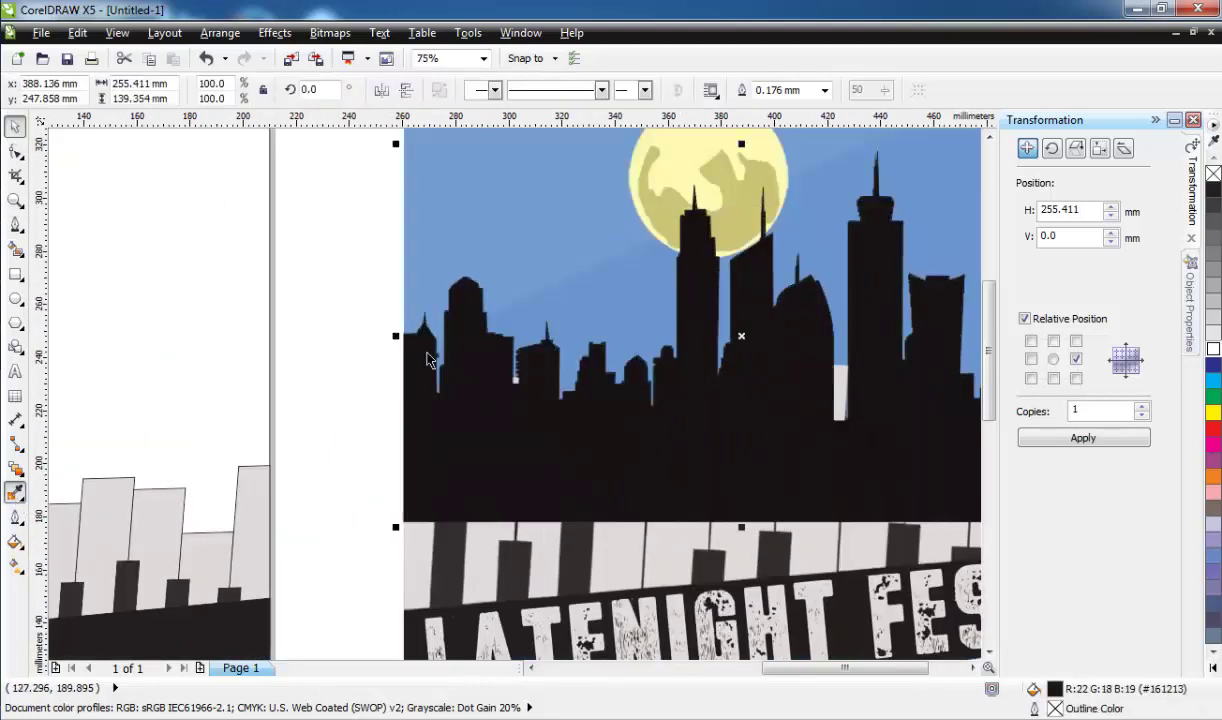
pyautogui.scroll(-1, 636, 431)
pyautogui.moveTo(636, 431)
pyautogui.mouseDown()
pyautogui.moveTo(382, 426)
pyautogui.moveTo(368, 386)
pyautogui.mouseUp()
pyautogui.click(374, 218)
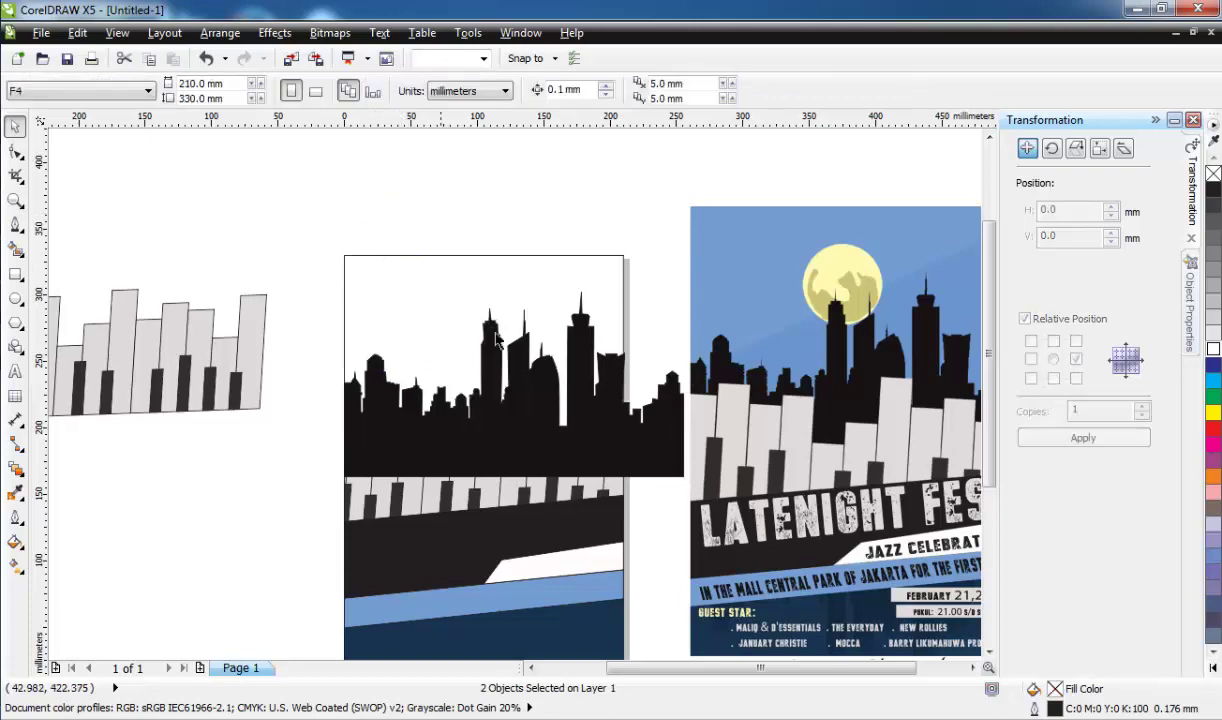
pyautogui.moveTo(683, 478); pyautogui.dragTo(698, 487)
pyautogui.moveTo(688, 288); pyautogui.dragTo(622, 310)
# Step: Use Arrange > Order to put the skyline behind the piano keys
pyautogui.scroll(5, 622, 417)
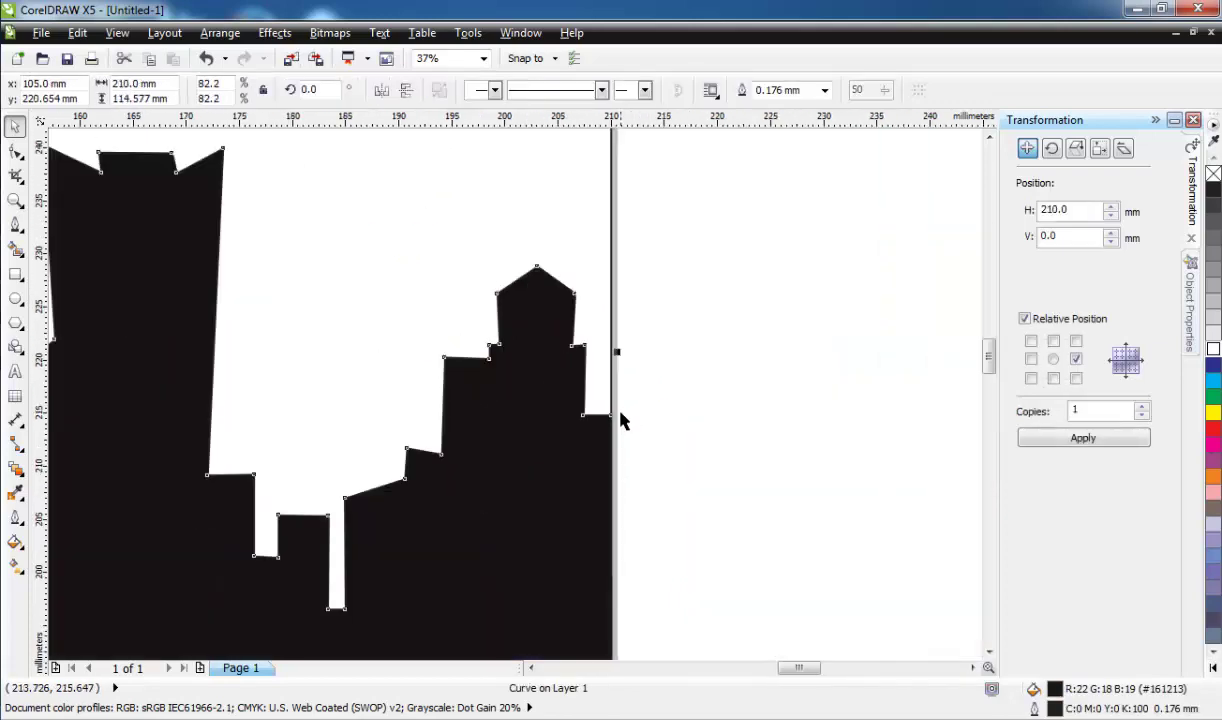
pyautogui.scroll(-3, 622, 417)
pyautogui.scroll(-2, 500, 400)
pyautogui.click(220, 33)
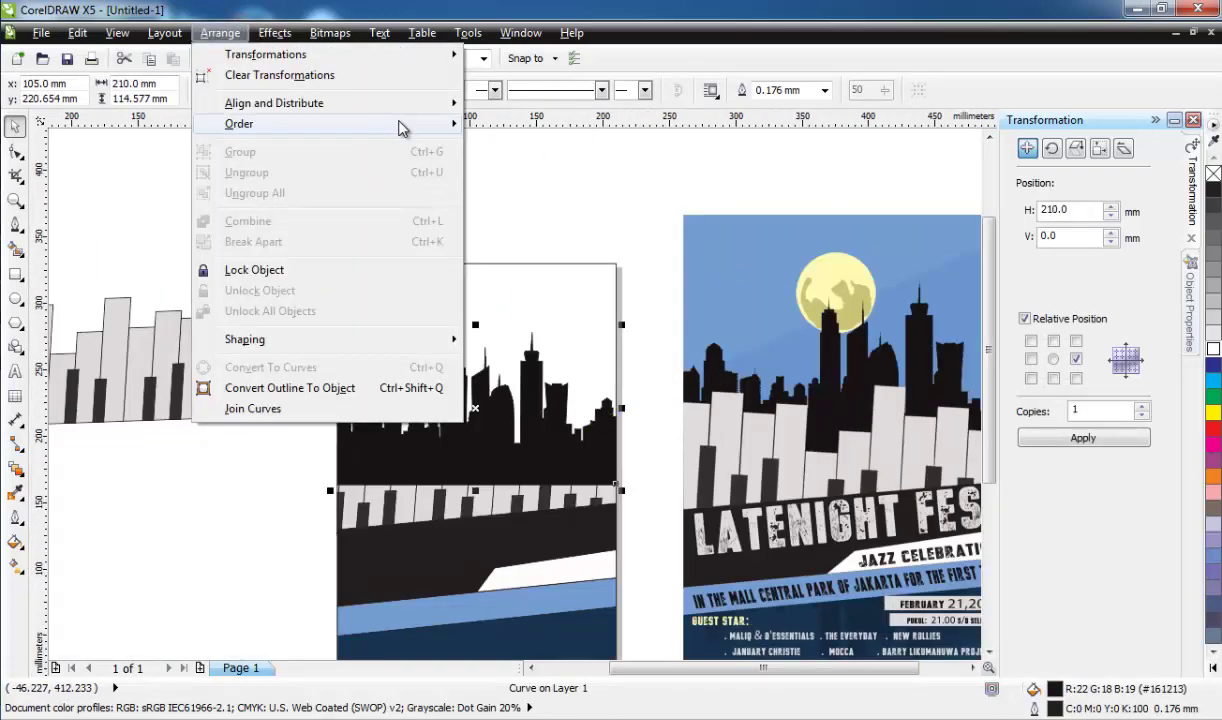
pyautogui.click(500, 293)
pyautogui.click(383, 487)
pyautogui.click(375, 354)
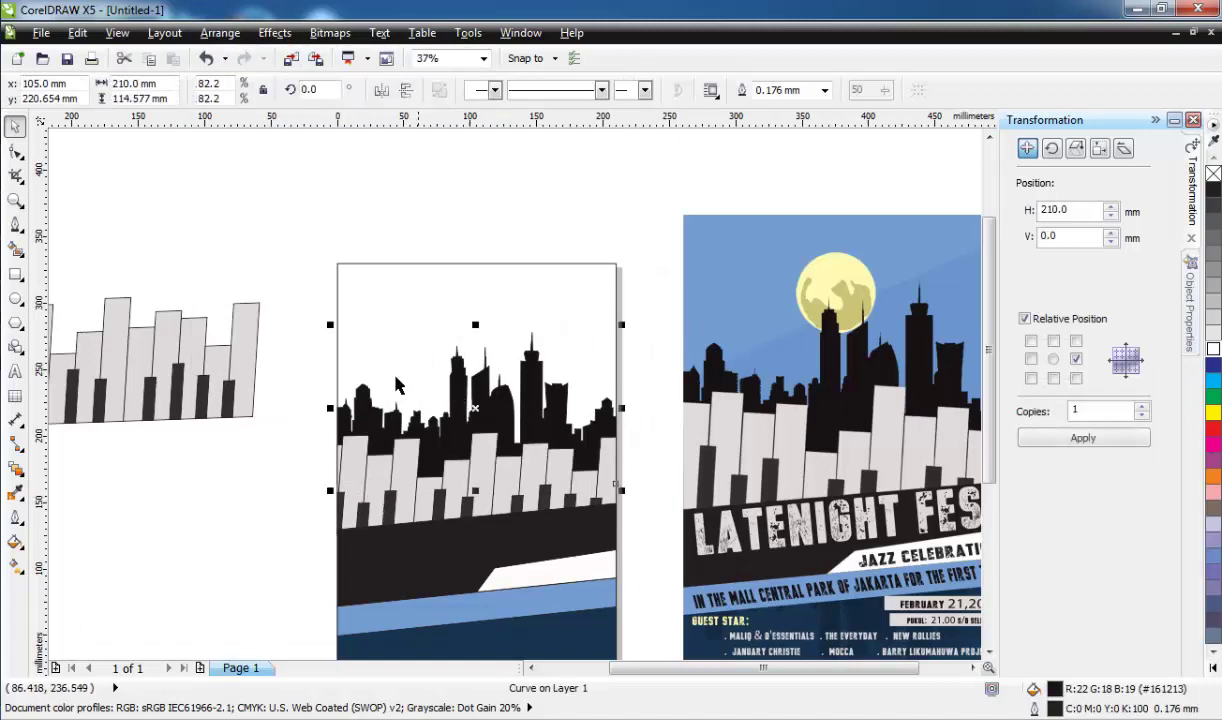
pyautogui.hscroll(3, 565, 322)
pyautogui.scroll(2, 565, 322)
pyautogui.click(15, 298)
pyautogui.scroll(-2, 441, 371)
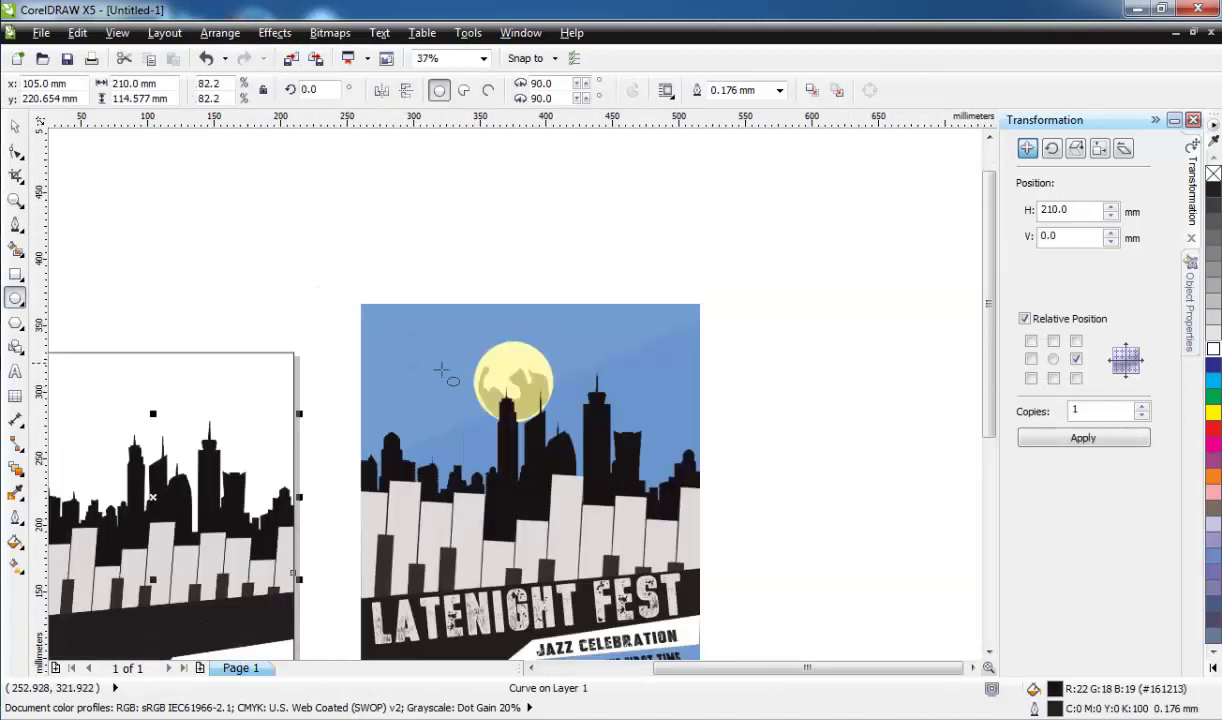
# Step: Draw a 68 mm wide circle and position it above the middle page's corner
pyautogui.scroll(-2, 452, 380)
pyautogui.scroll(2, 240, 404)
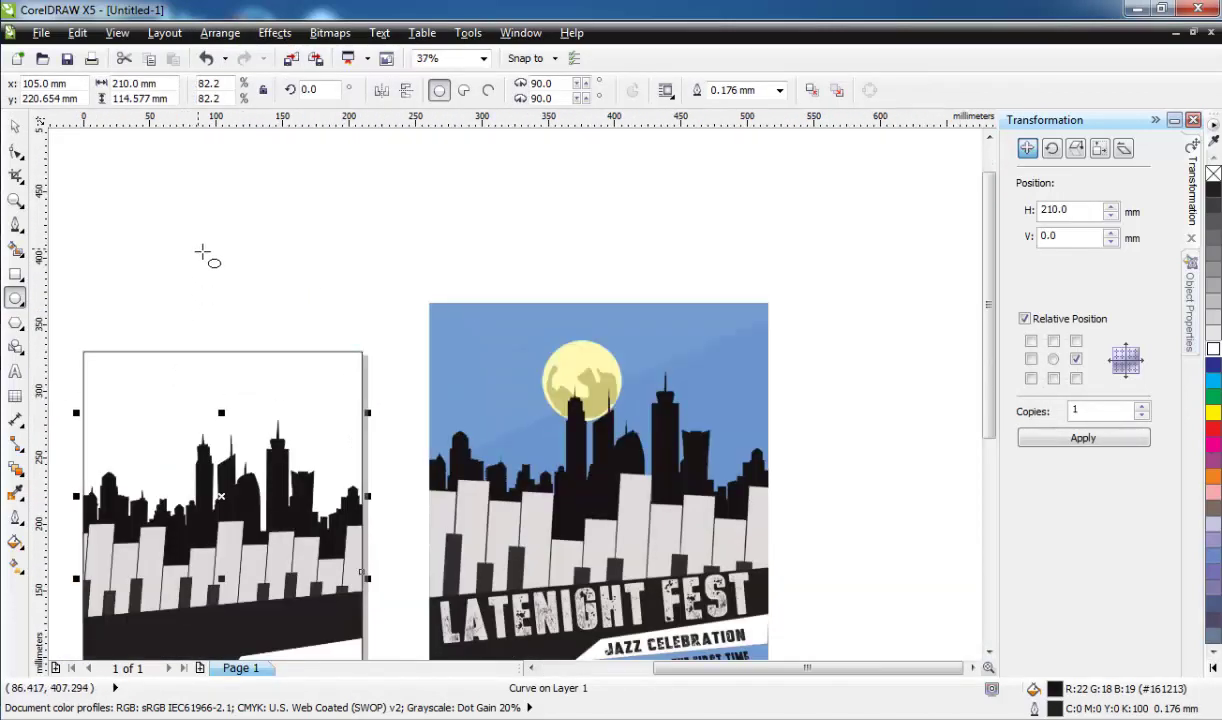
pyautogui.moveTo(201, 250); pyautogui.dragTo(287, 336)
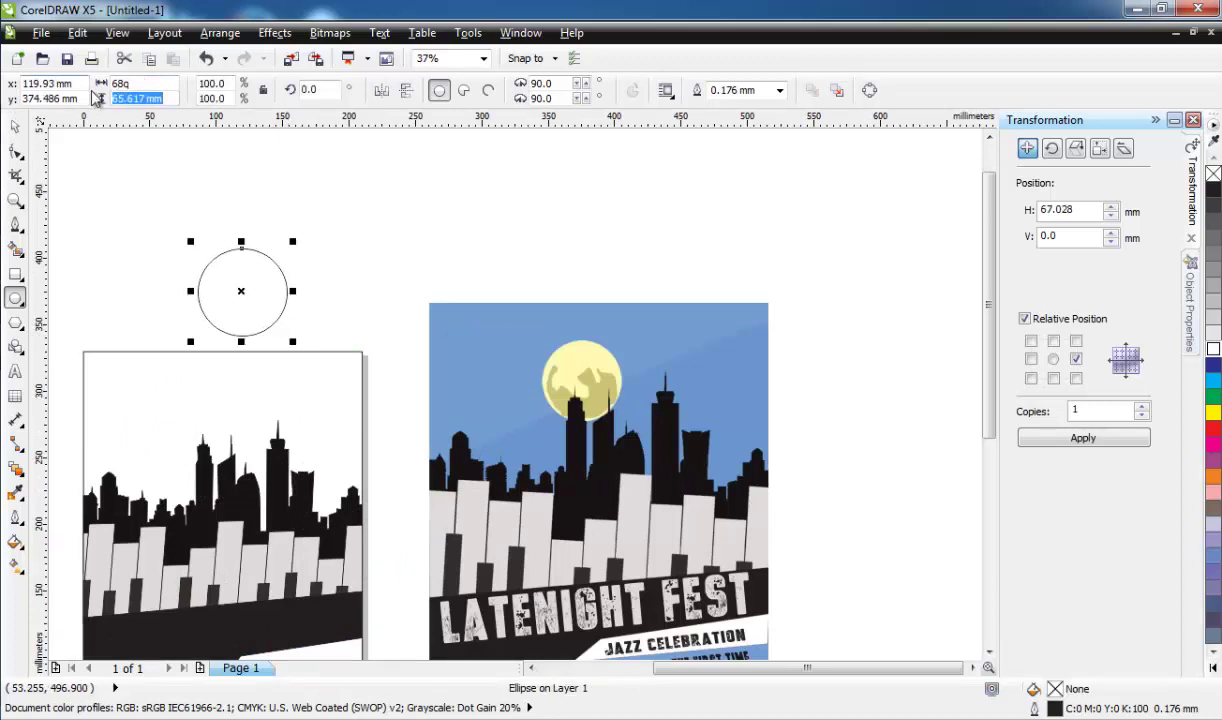
pyautogui.write('68')
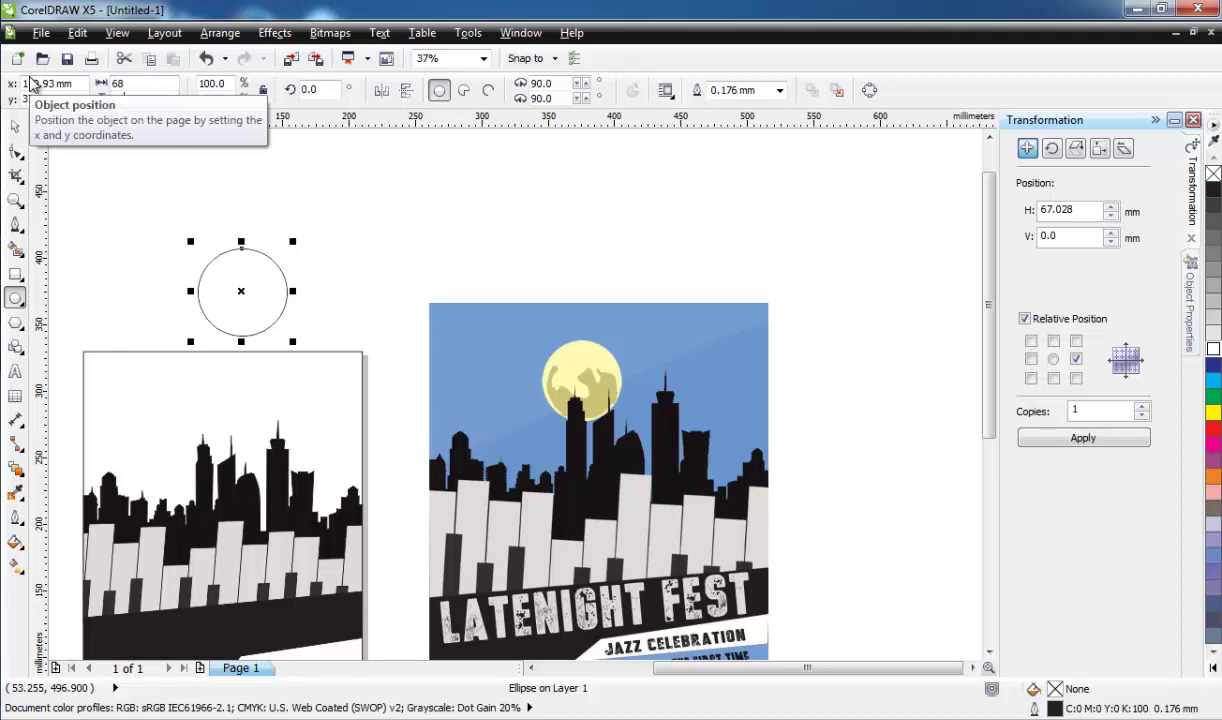
pyautogui.press('Return')
pyautogui.click(15, 224)
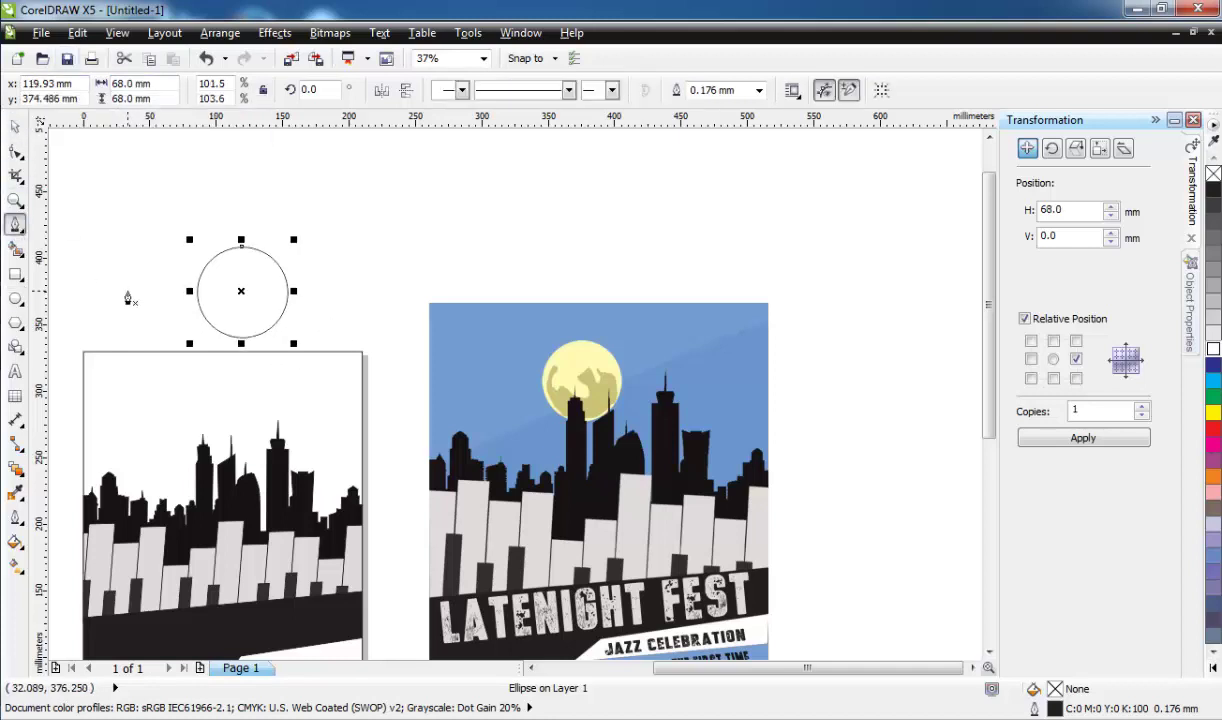
pyautogui.click(12, 126)
pyautogui.moveTo(284, 262); pyautogui.dragTo(416, 279)
pyautogui.scroll(2, 457, 337)
# Step: Begin the crater outline along the moon's left edge, curving into an S-shape
pyautogui.click(16, 228)
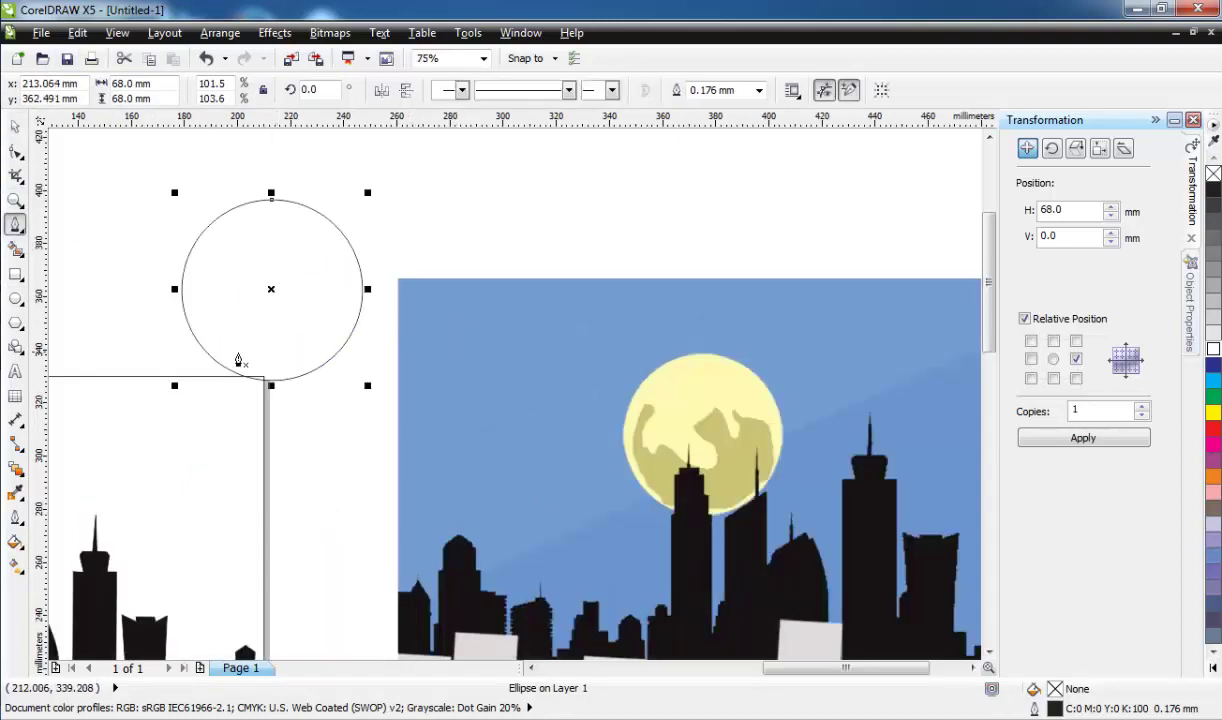
pyautogui.click(237, 356)
pyautogui.click(203, 325)
pyautogui.click(196, 290)
pyautogui.click(208, 247)
pyautogui.click(231, 315)
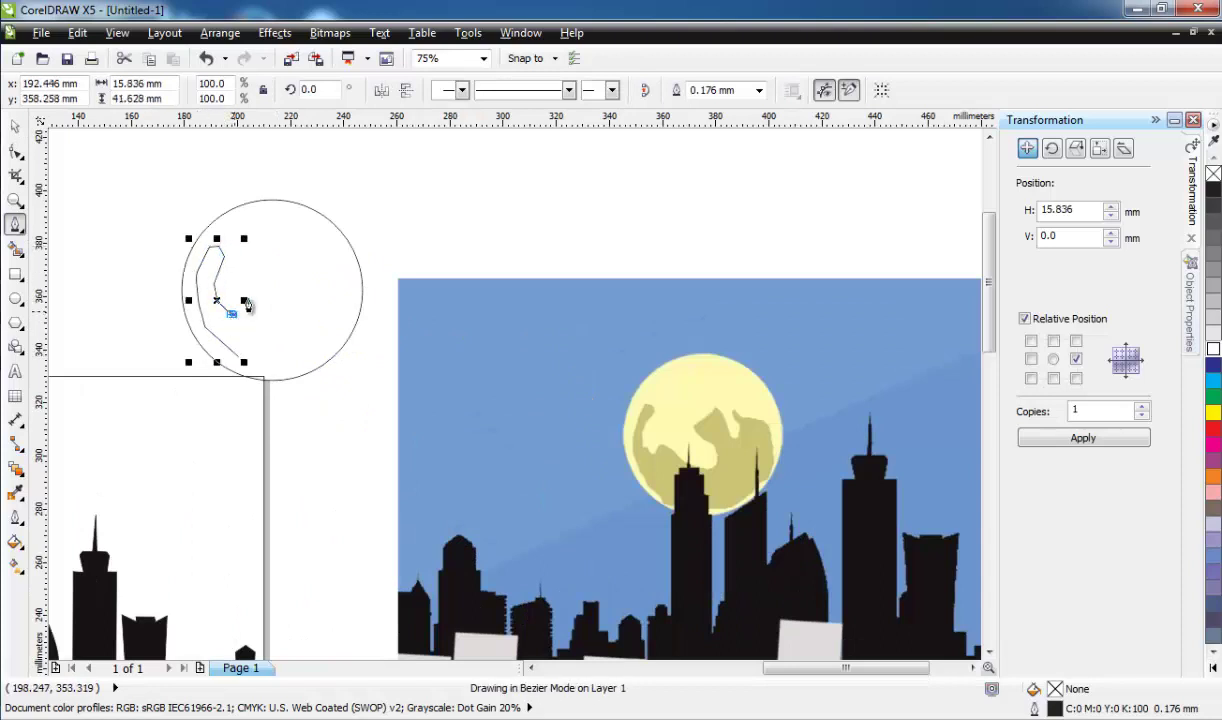
pyautogui.click(282, 328)
pyautogui.click(283, 292)
# Step: Extend the crater outline to the circle's right side and close it at its start
pyautogui.click(299, 254)
pyautogui.click(312, 294)
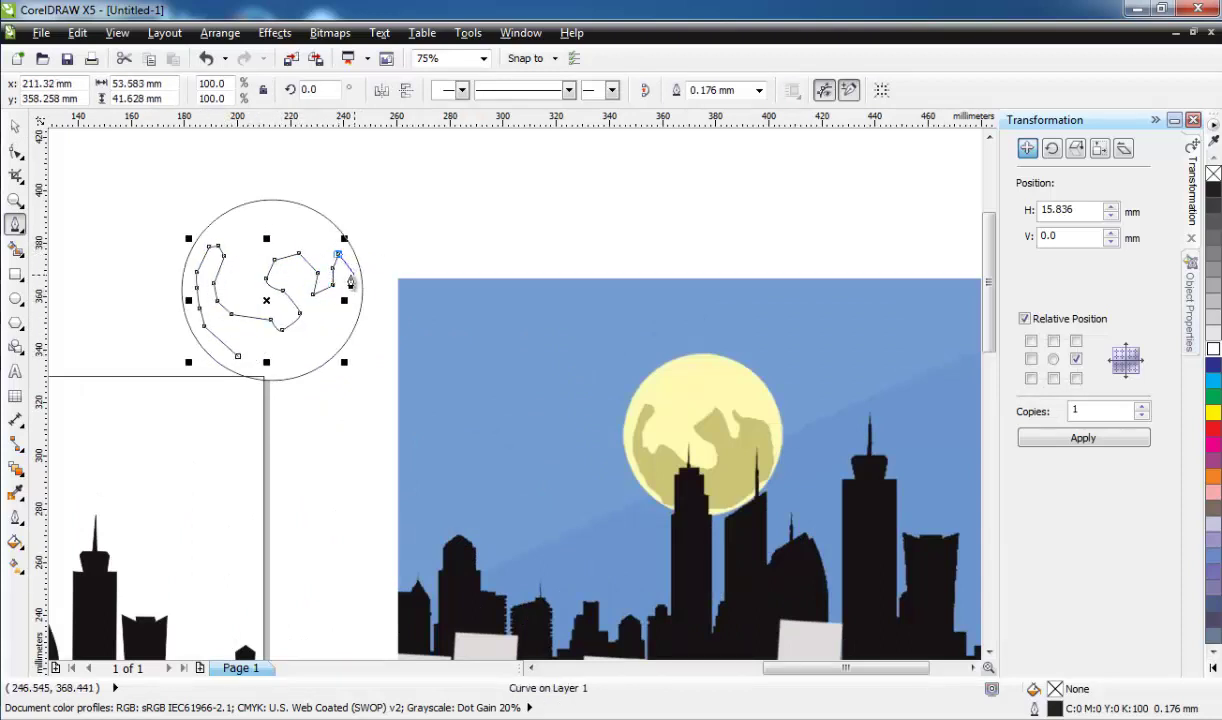
pyautogui.click(338, 255)
pyautogui.click(348, 275)
pyautogui.click(348, 321)
pyautogui.click(326, 347)
pyautogui.click(290, 361)
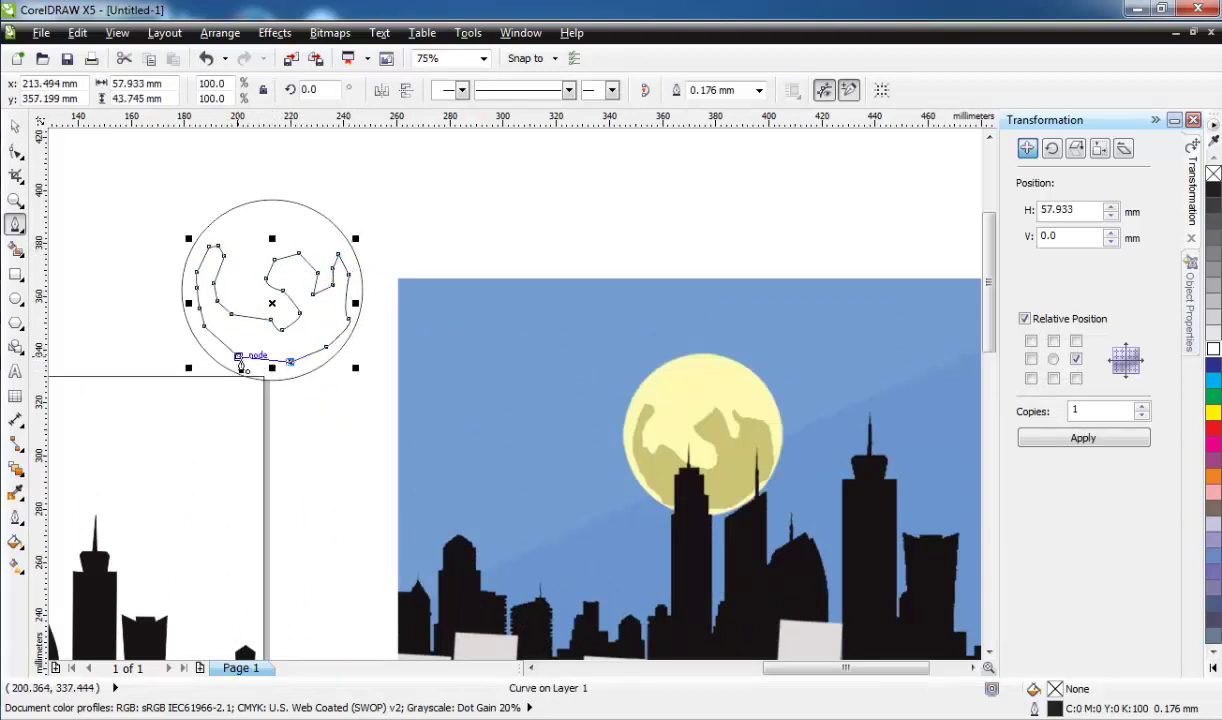
# Step: Eyedrop the reference moon's pale yellow and fill the circle and crater shape
pyautogui.click(17, 494)
pyautogui.click(696, 366)
pyautogui.click(273, 266)
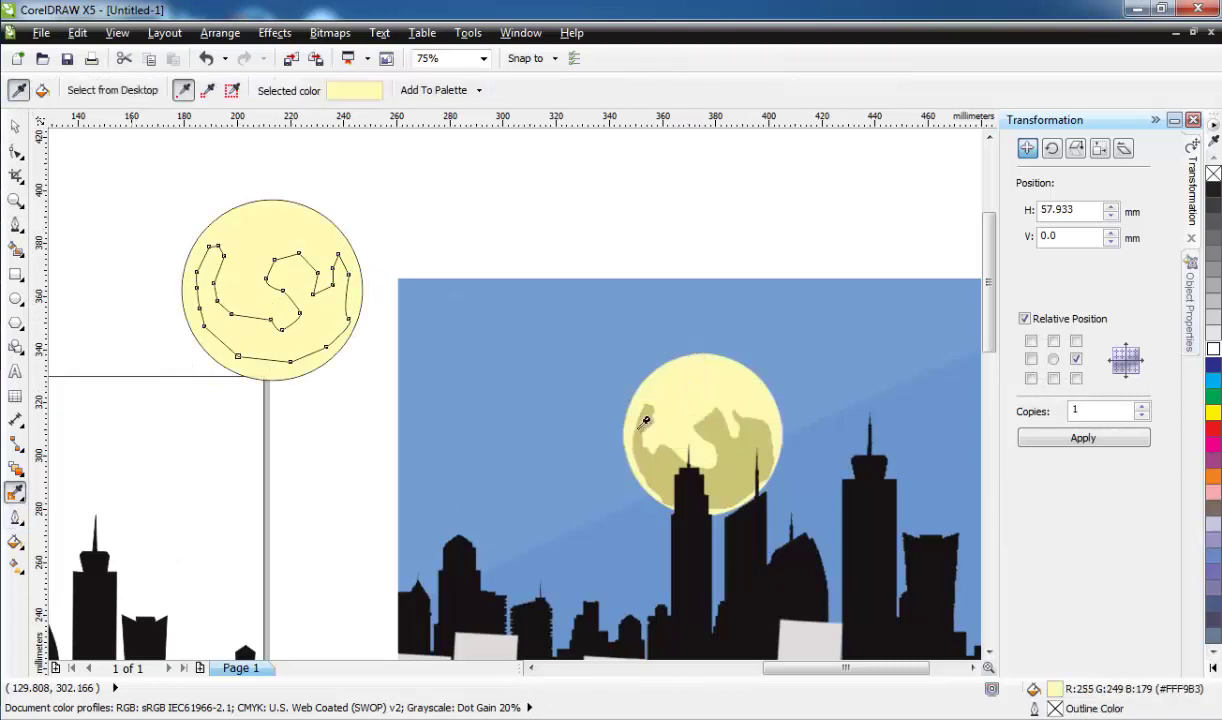
pyautogui.click(305, 300)
pyautogui.click(15, 126)
# Step: Group the two moon pieces, move the moon into the left poster and shrink it
pyautogui.moveTo(363, 417); pyautogui.dragTo(330, 375)
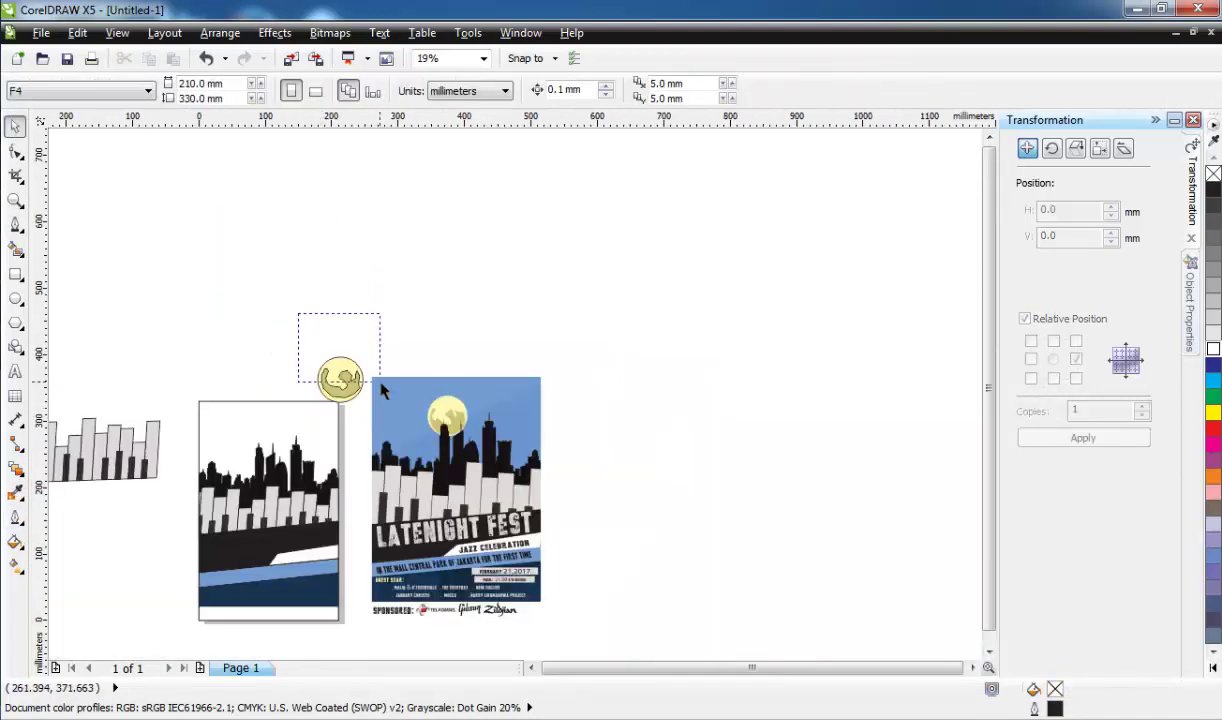
pyautogui.hotkey('ctrl', 'g')
pyautogui.moveTo(423, 300); pyautogui.dragTo(212, 468)
pyautogui.scroll(-4, 240, 500)
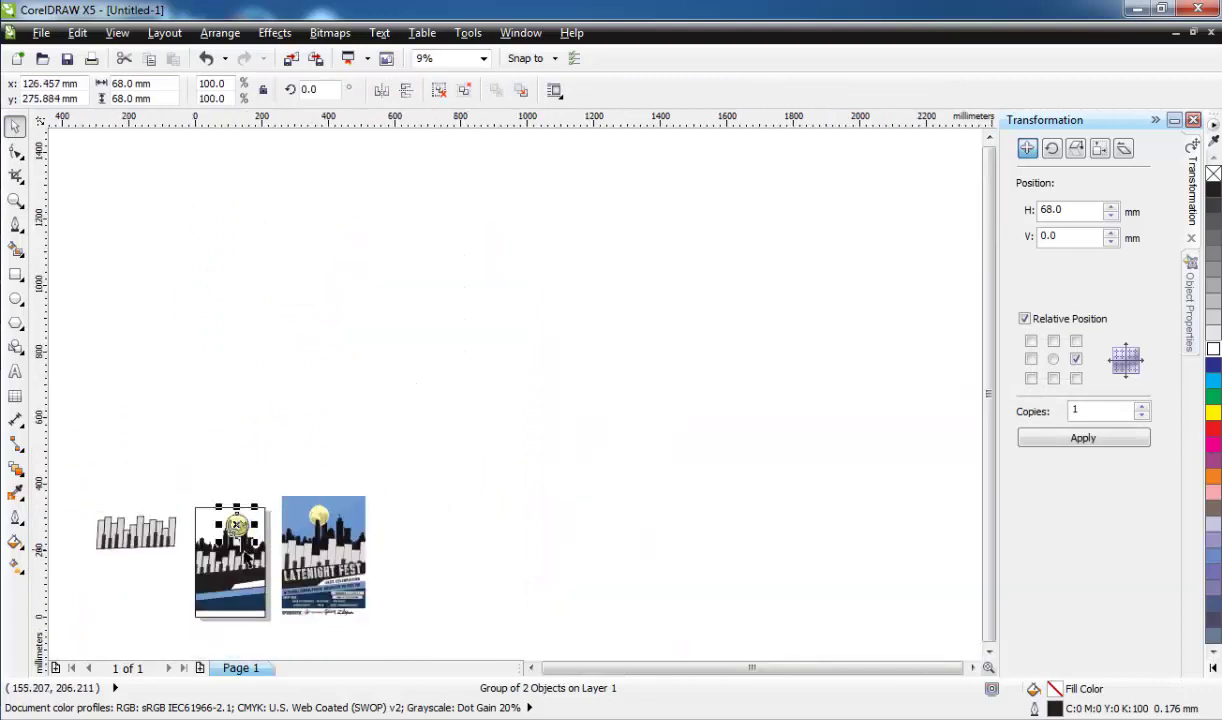
pyautogui.scroll(3, 250, 520)
pyautogui.moveTo(280, 497); pyautogui.dragTo(197, 450)
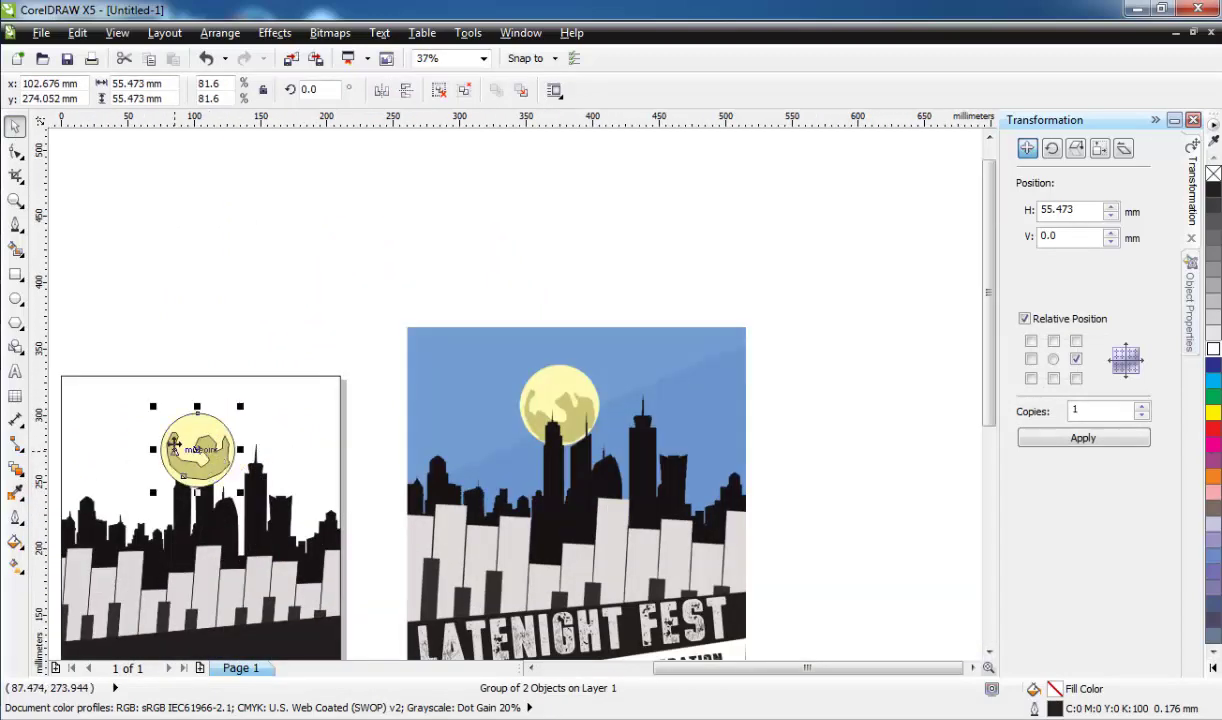
# Step: Use Arrange > Order to send the moon behind the skyline buildings
pyautogui.keyDown('shift'); pyautogui.click(113, 417); pyautogui.keyUp('shift')
pyautogui.click(224, 322)
pyautogui.scroll(2, 221, 299)
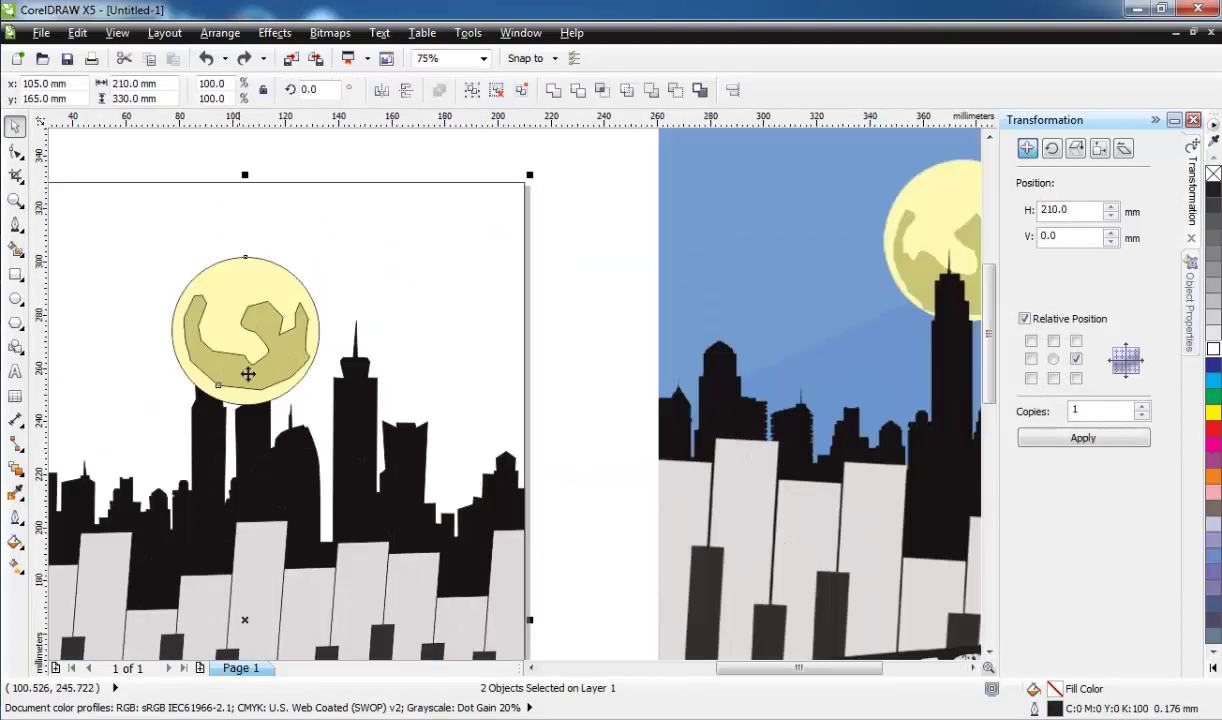
pyautogui.click(281, 314)
pyautogui.click(220, 32)
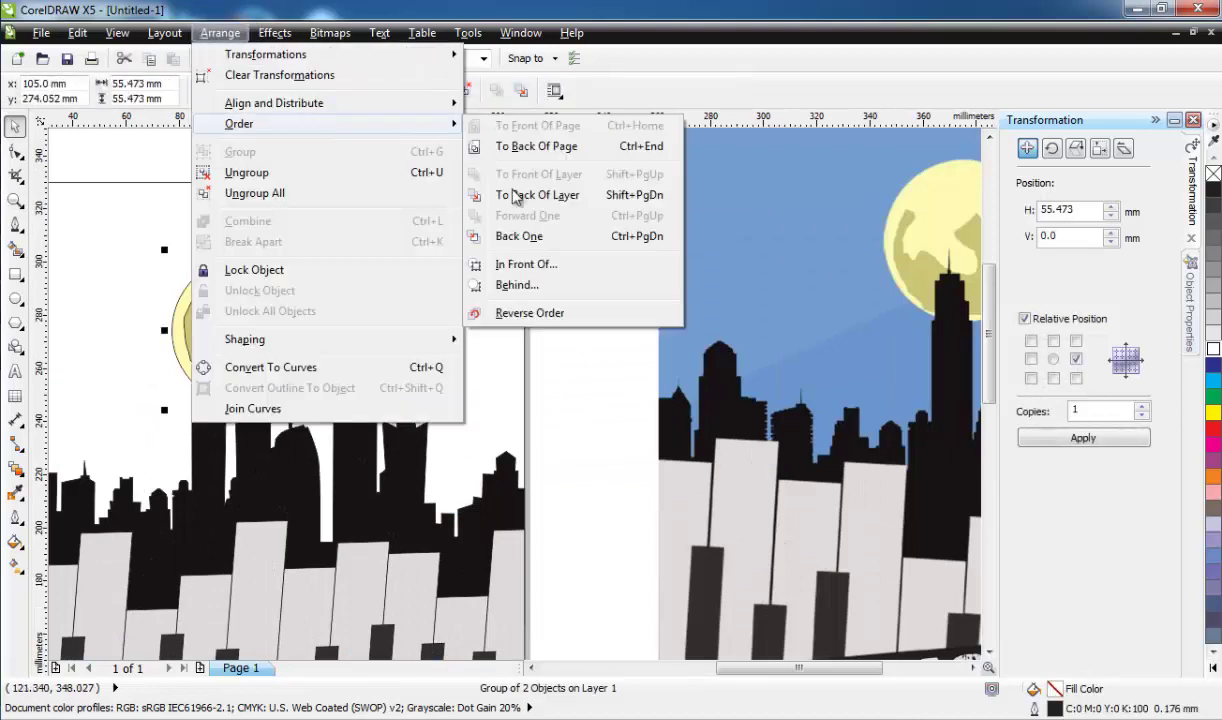
pyautogui.click(530, 281)
pyautogui.click(411, 444)
pyautogui.scroll(-2, 411, 444)
# Step: Fill the left poster's background with the right poster's sky blue using the eyedropper
pyautogui.click(15, 490)
pyautogui.click(470, 350)
pyautogui.click(360, 390)
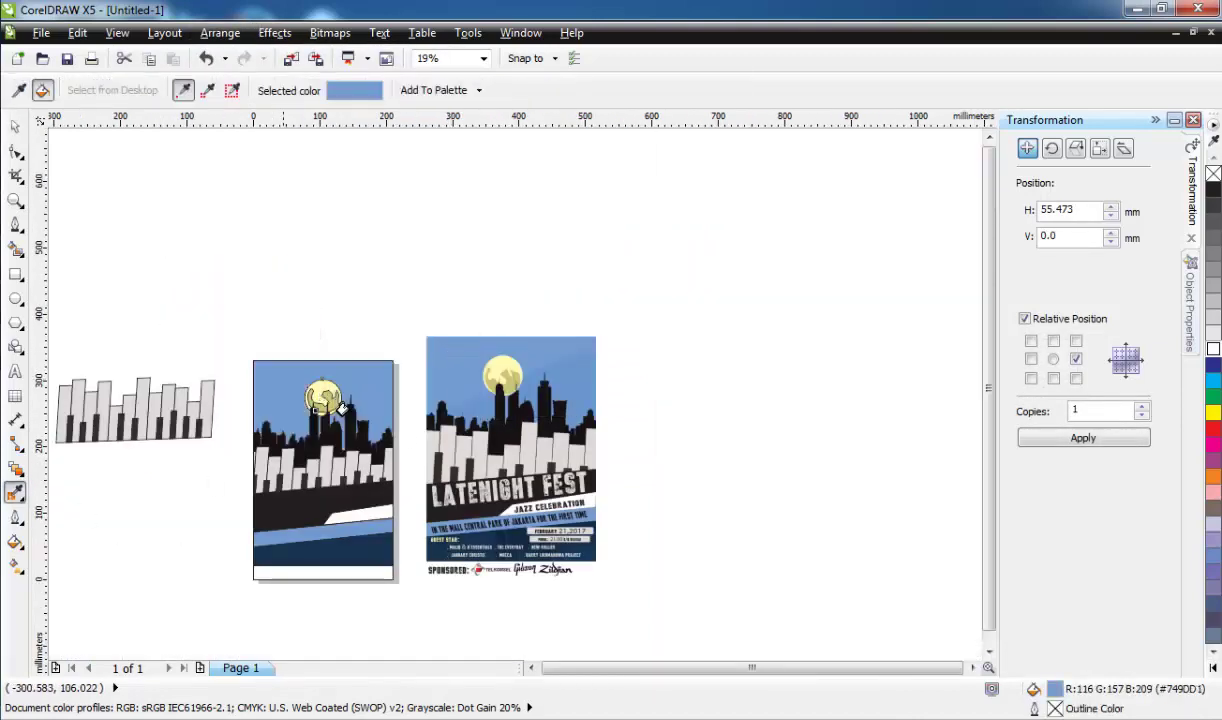
pyautogui.scroll(1, 380, 398)
# Step: Draw a four-sided diagonal shape across the lower right of the poster
pyautogui.click(15, 228)
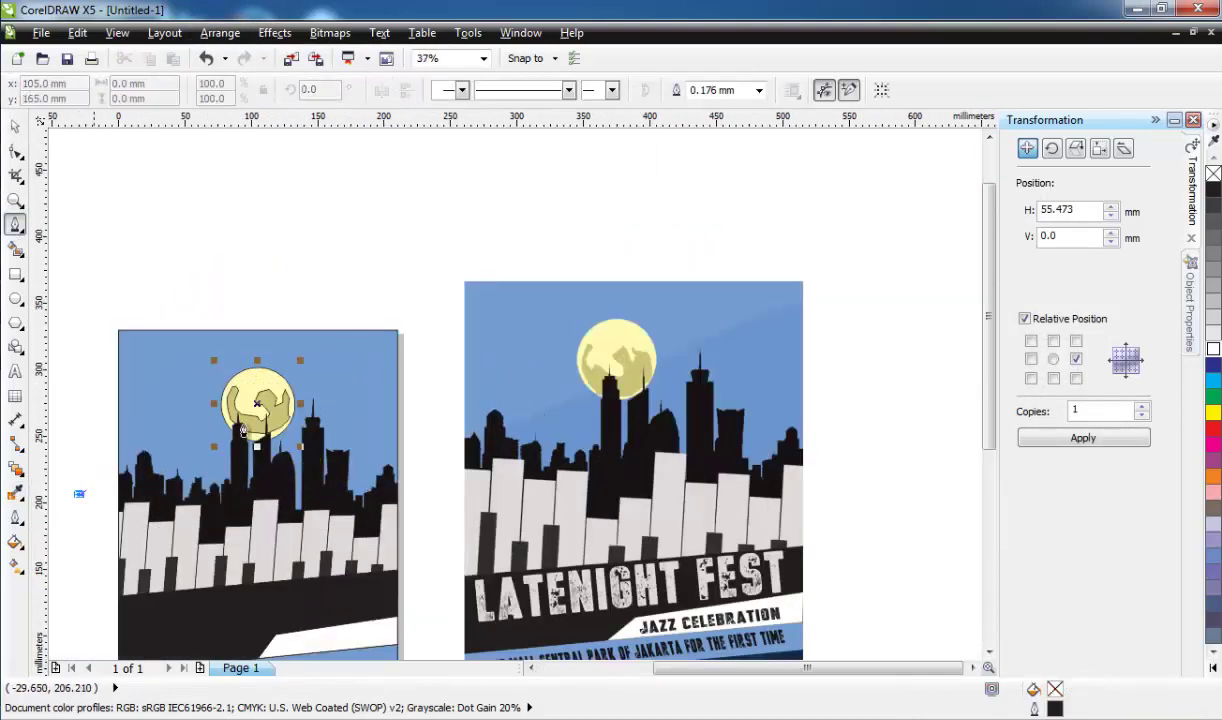
pyautogui.click(443, 308)
pyautogui.click(441, 575)
pyautogui.click(82, 585)
pyautogui.click(79, 493)
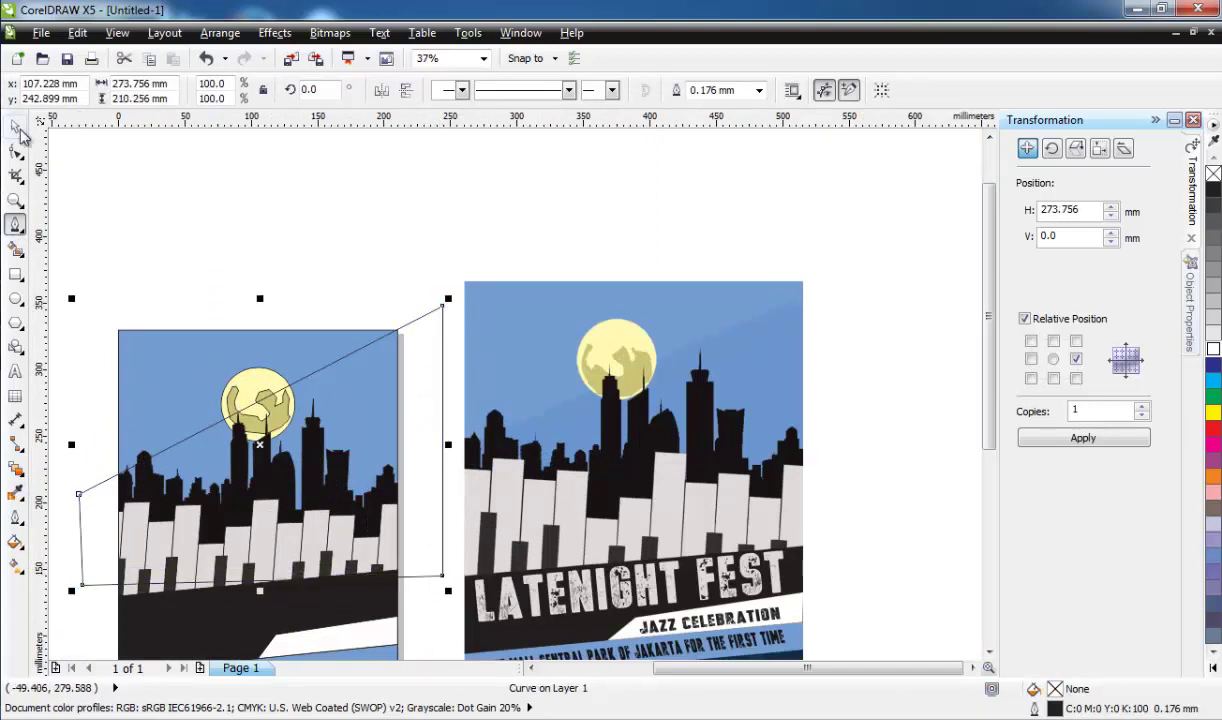
pyautogui.press('space')
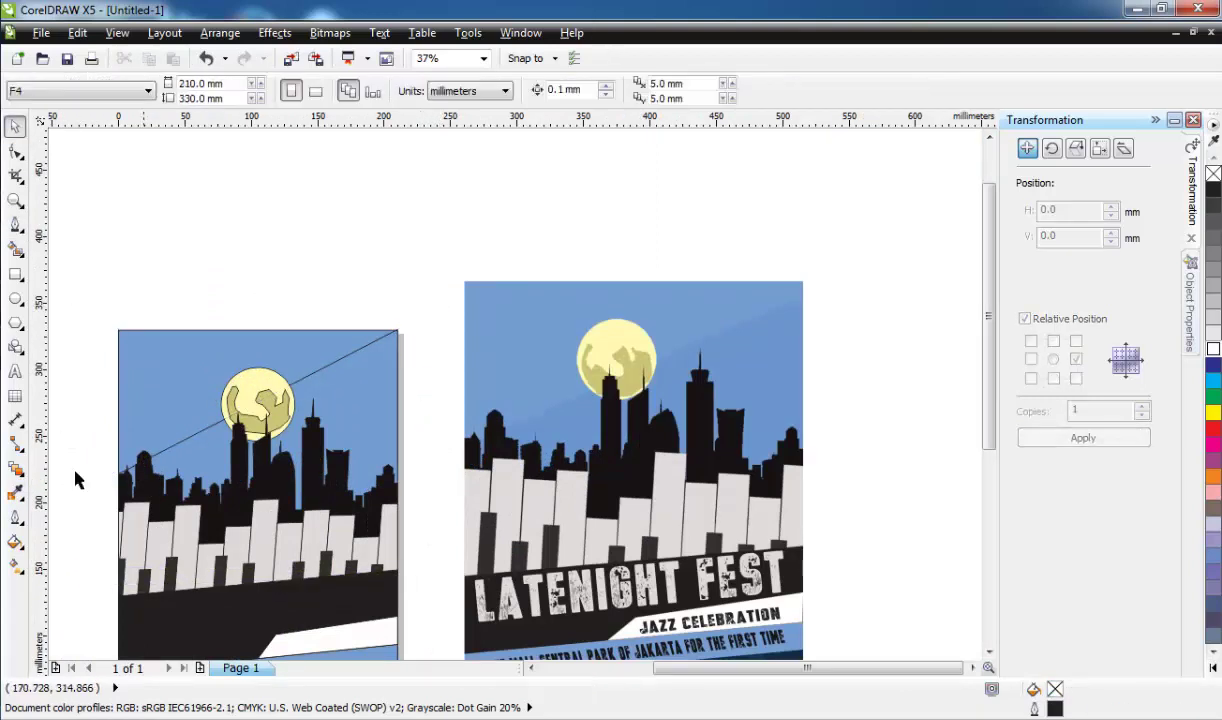
# Step: Remove the outlines from all of the left poster's objects
pyautogui.click(15, 490)
pyautogui.press('space')
pyautogui.scroll(-2, 252, 140)
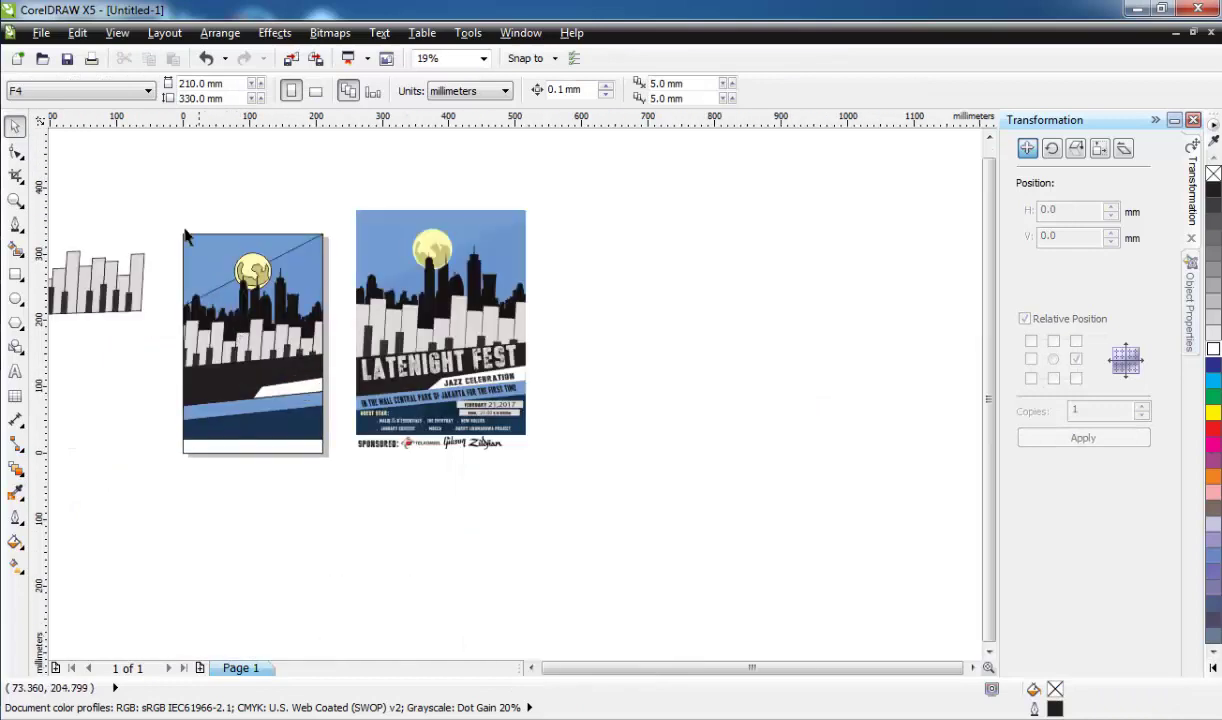
pyautogui.moveTo(165, 210); pyautogui.dragTo(341, 486)
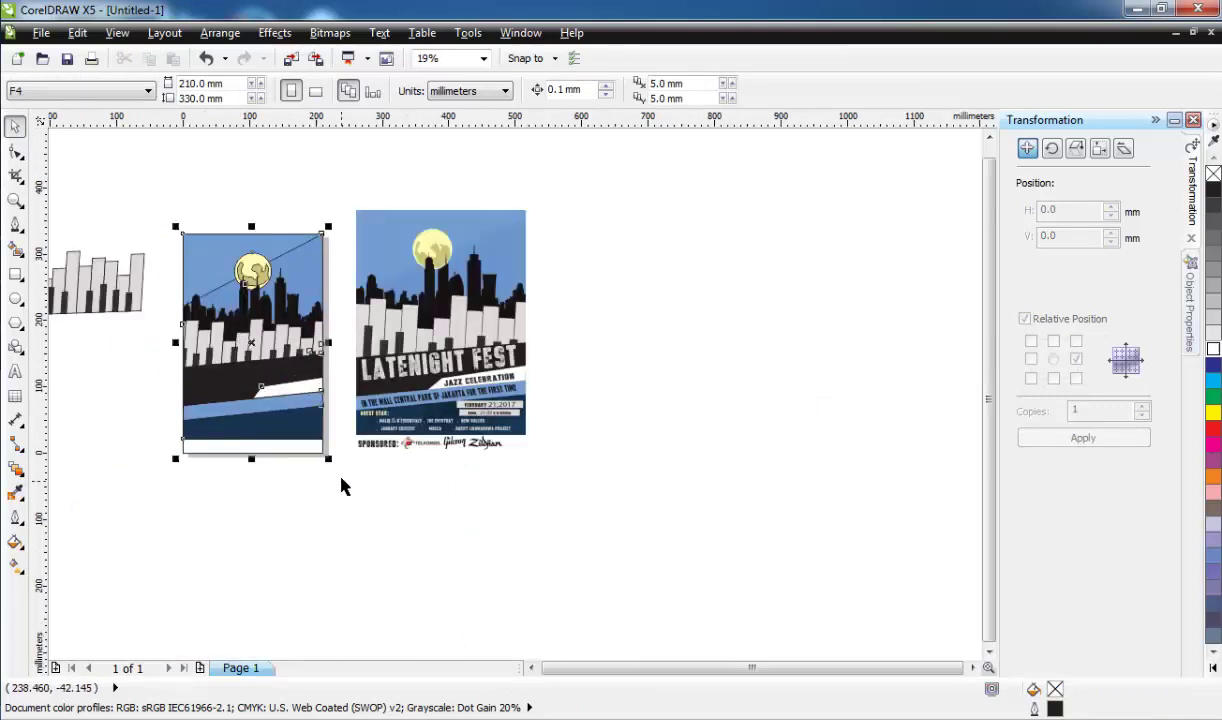
pyautogui.click(22, 537)
pyautogui.click(65, 412)
pyautogui.click(204, 177)
pyautogui.scroll(2, 237, 361)
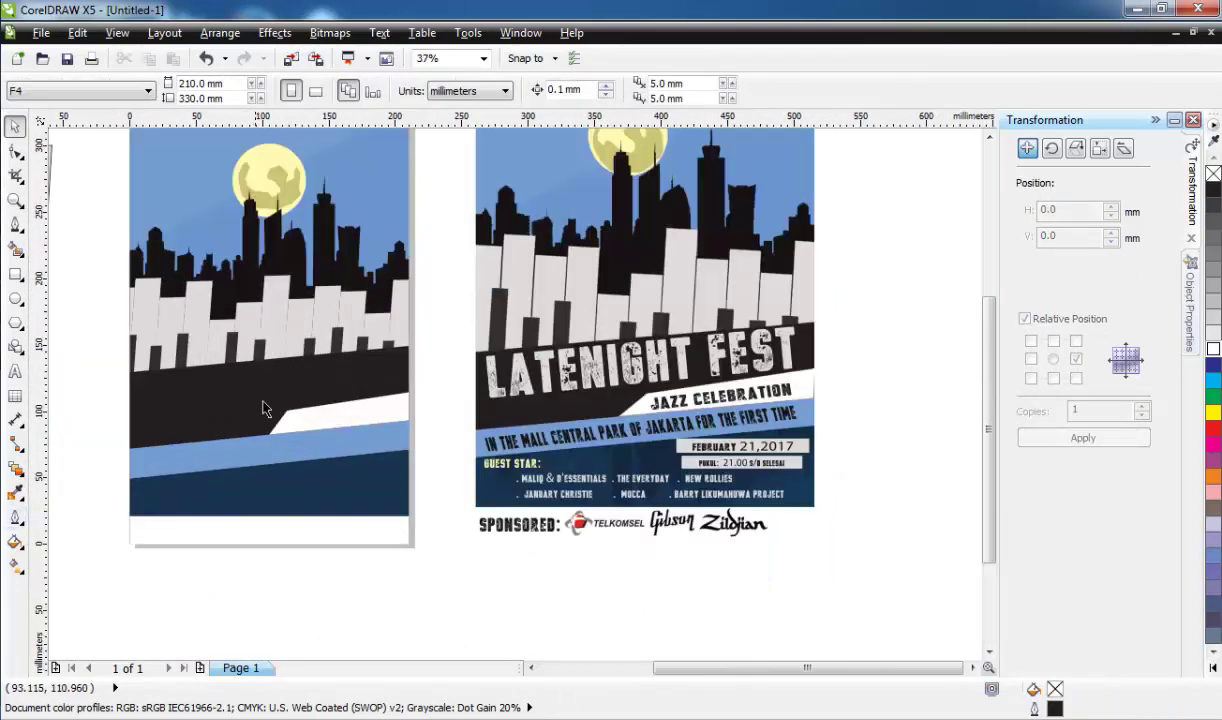
pyautogui.scroll(2, 264, 408)
# Step: Type the MUSIC FEST title with the Text tool and enlarge it
pyautogui.click(16, 372)
pyautogui.scroll(-2, 360, 480)
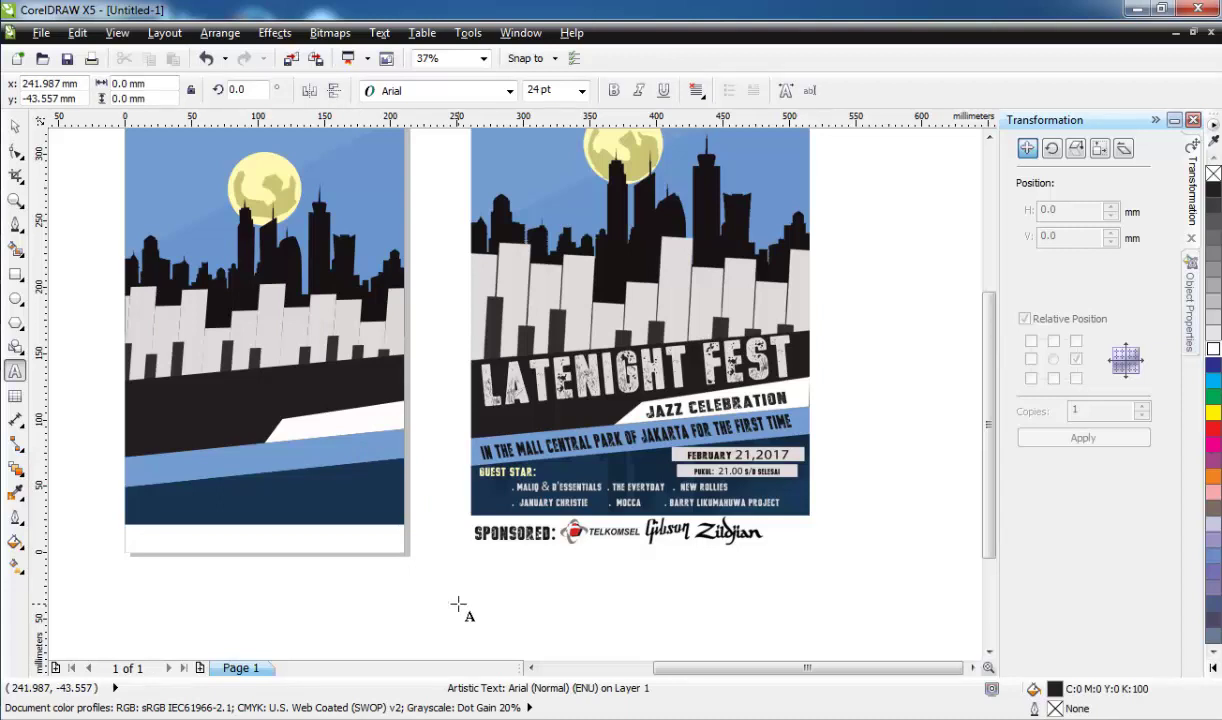
pyautogui.write('MUSIC FEST')
pyautogui.hotkey('ctrl', 'z')
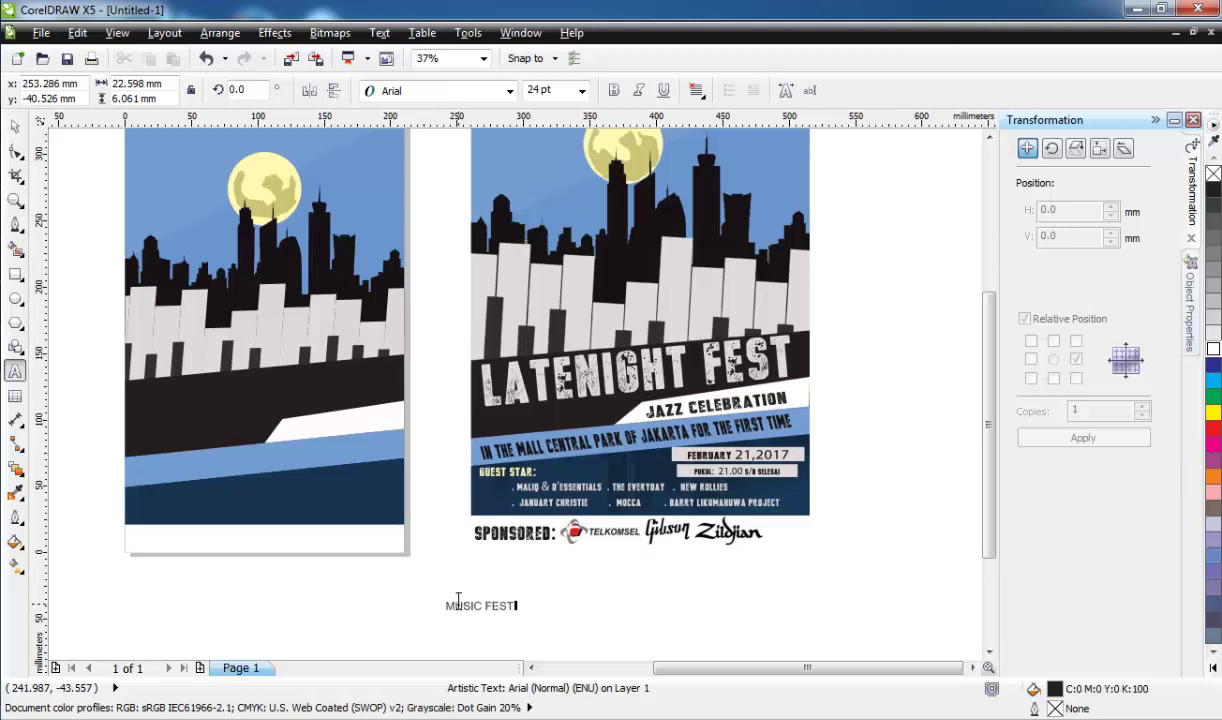
pyautogui.hotkey('ctrl', 'space')
pyautogui.moveTo(438, 594); pyautogui.dragTo(280, 576)
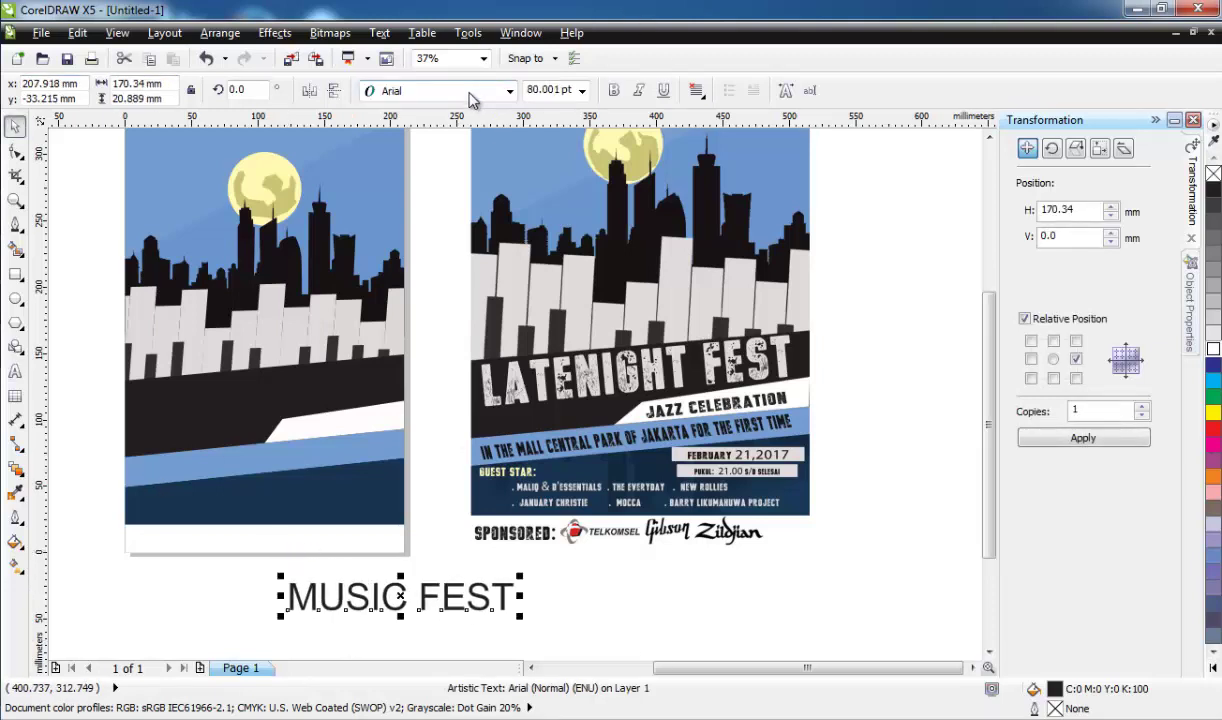
# Step: Set the title to Bodoni MT Black, then tilt it onto the dark band
pyautogui.click(509, 91)
pyautogui.scroll(-3, 460, 240)
pyautogui.scroll(-2, 460, 300)
pyautogui.scroll(-3, 460, 345)
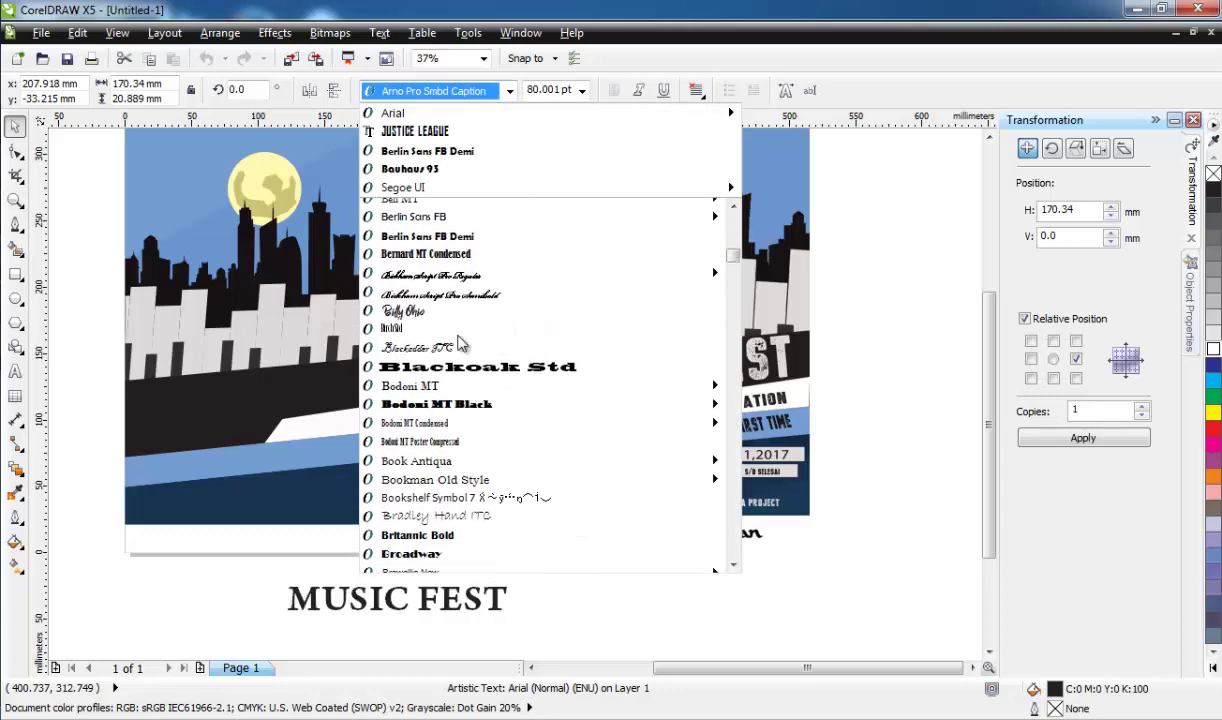
pyautogui.scroll(-1, 460, 344)
pyautogui.click(450, 376)
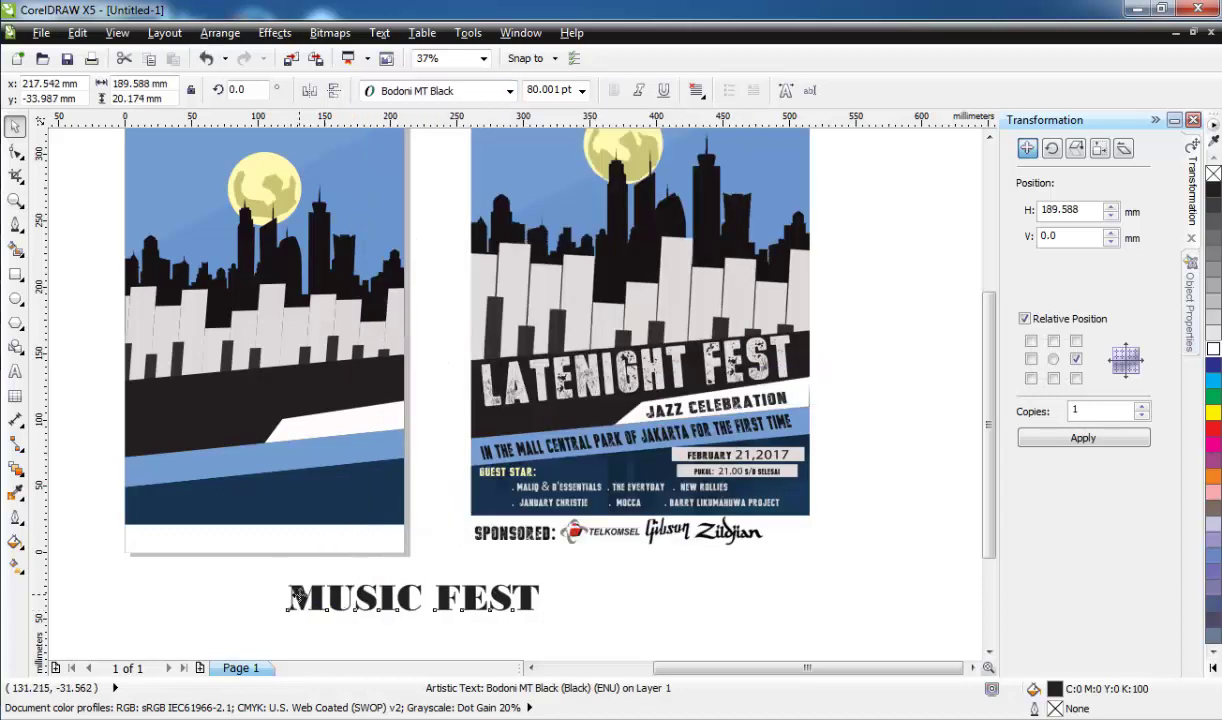
pyautogui.moveTo(297, 595)
pyautogui.mouseDown()
pyautogui.moveTo(245, 605)
pyautogui.moveTo(157, 410)
pyautogui.moveTo(290, 580)
pyautogui.moveTo(190, 390)
pyautogui.moveTo(133, 395)
pyautogui.mouseUp()
# Step: Recolour the title with the piano keys' light grey via the eyedropper
pyautogui.press('i')
pyautogui.click(483, 573)
pyautogui.press('space')
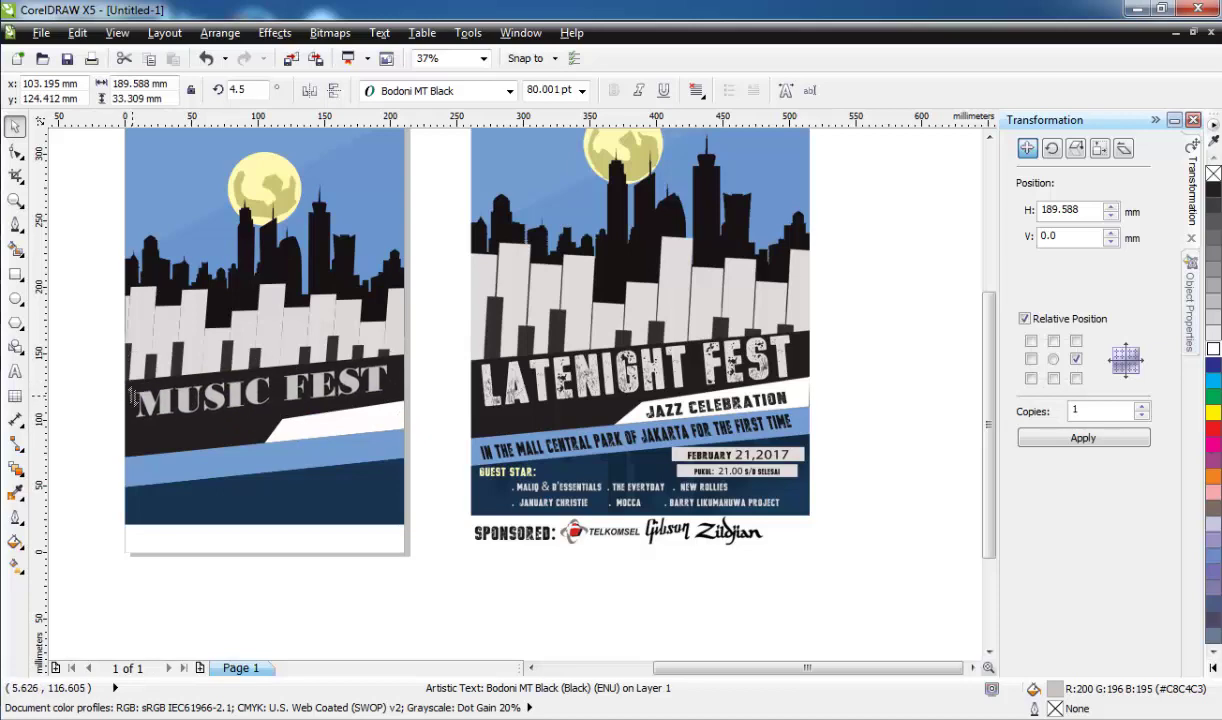
pyautogui.scroll(2, 133, 397)
pyautogui.scroll(1, 286, 464)
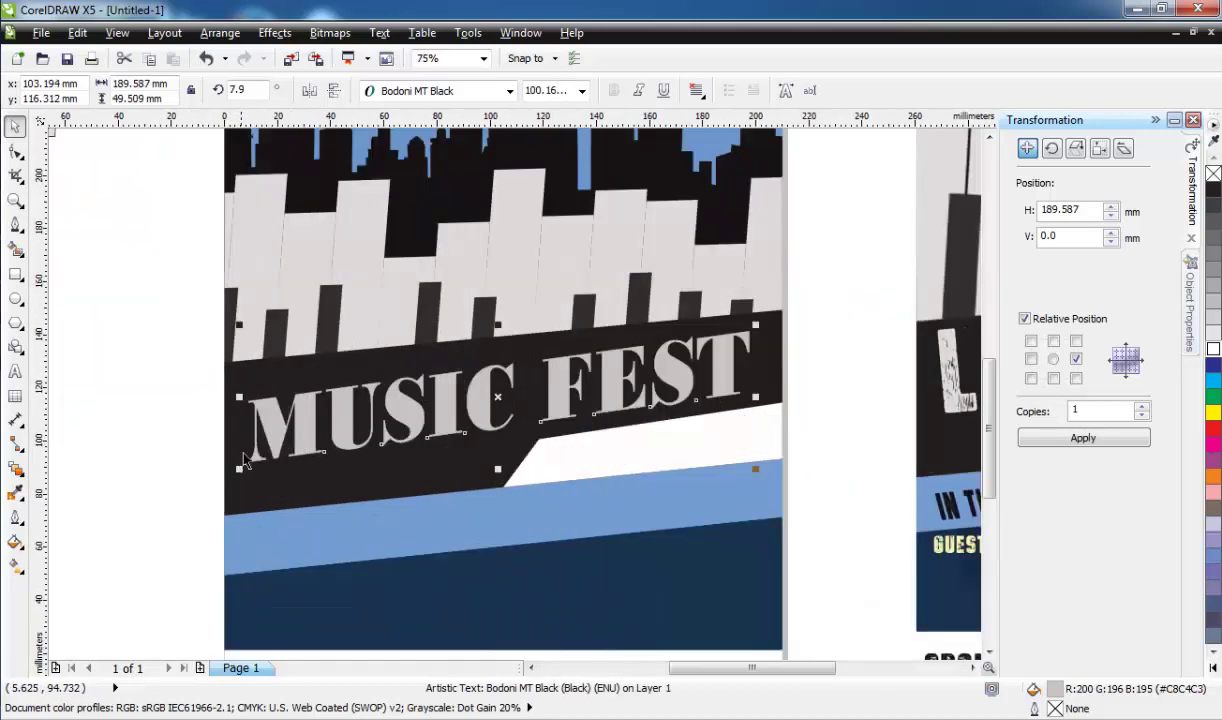
pyautogui.press('Escape')
pyautogui.scroll(-3, 335, 443)
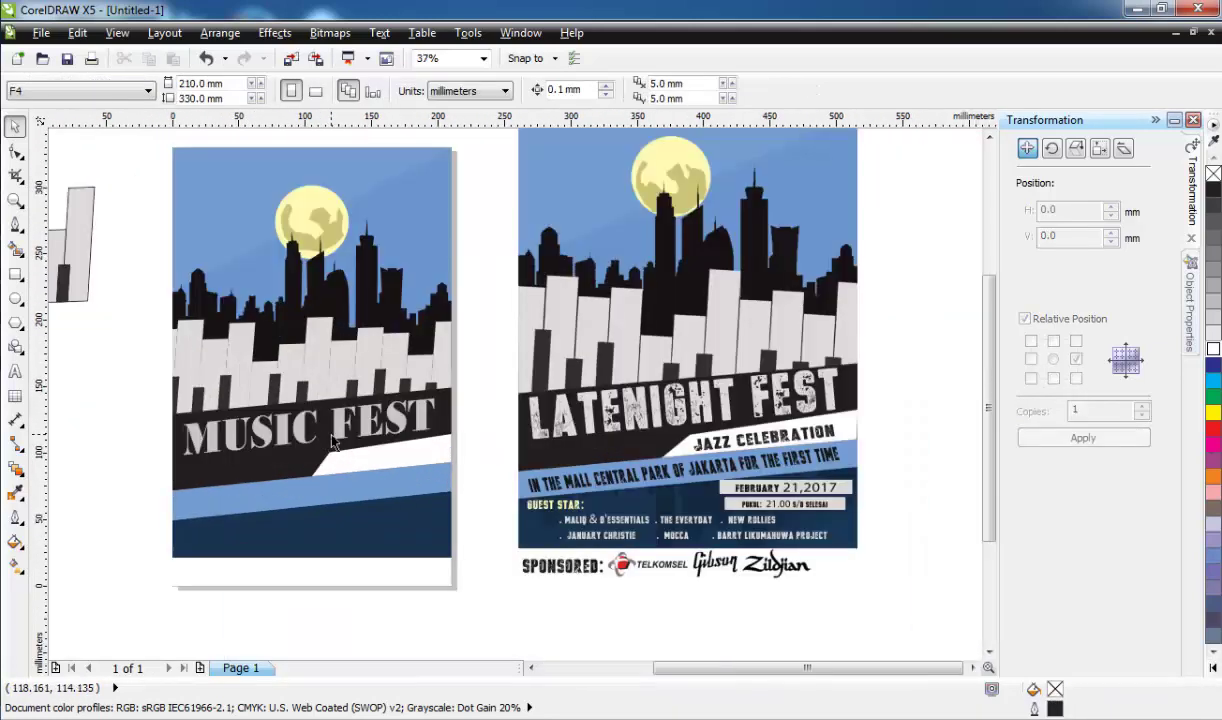
# Step: Add the DANGDUT CELEBRATION text with the Text tool
pyautogui.click(15, 370)
pyautogui.scroll(-1, 148, 569)
pyautogui.scroll(1, 335, 592)
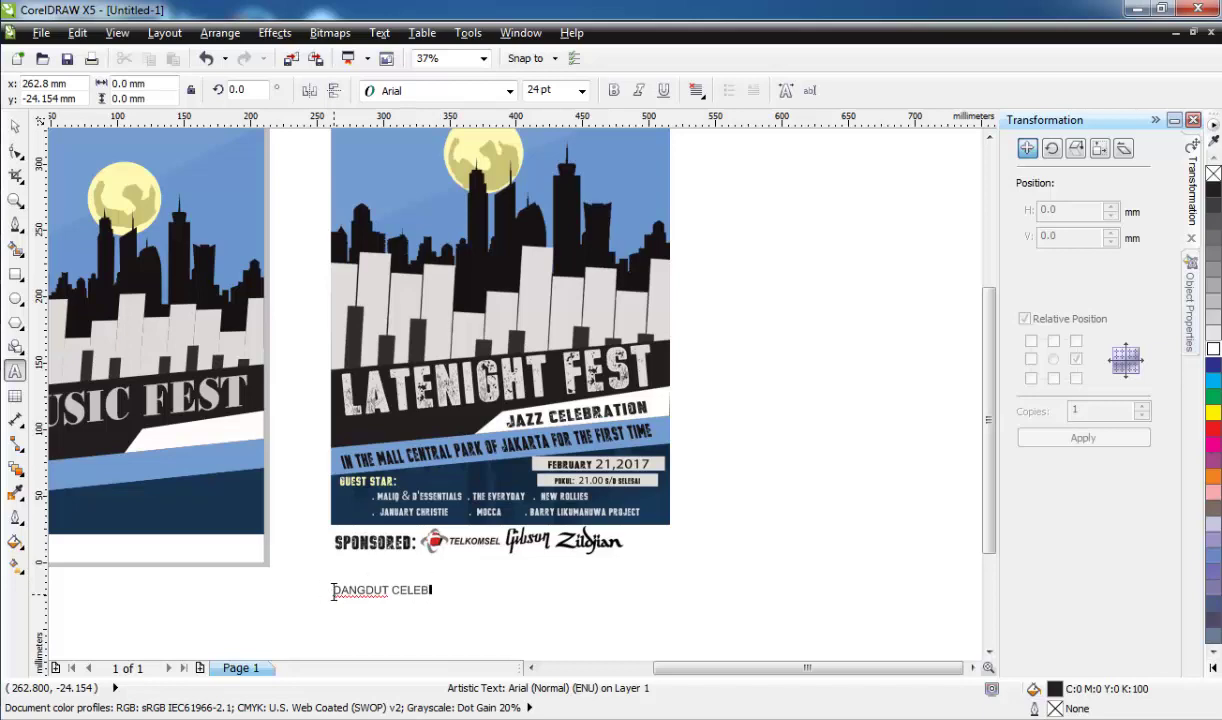
pyautogui.click(15, 125)
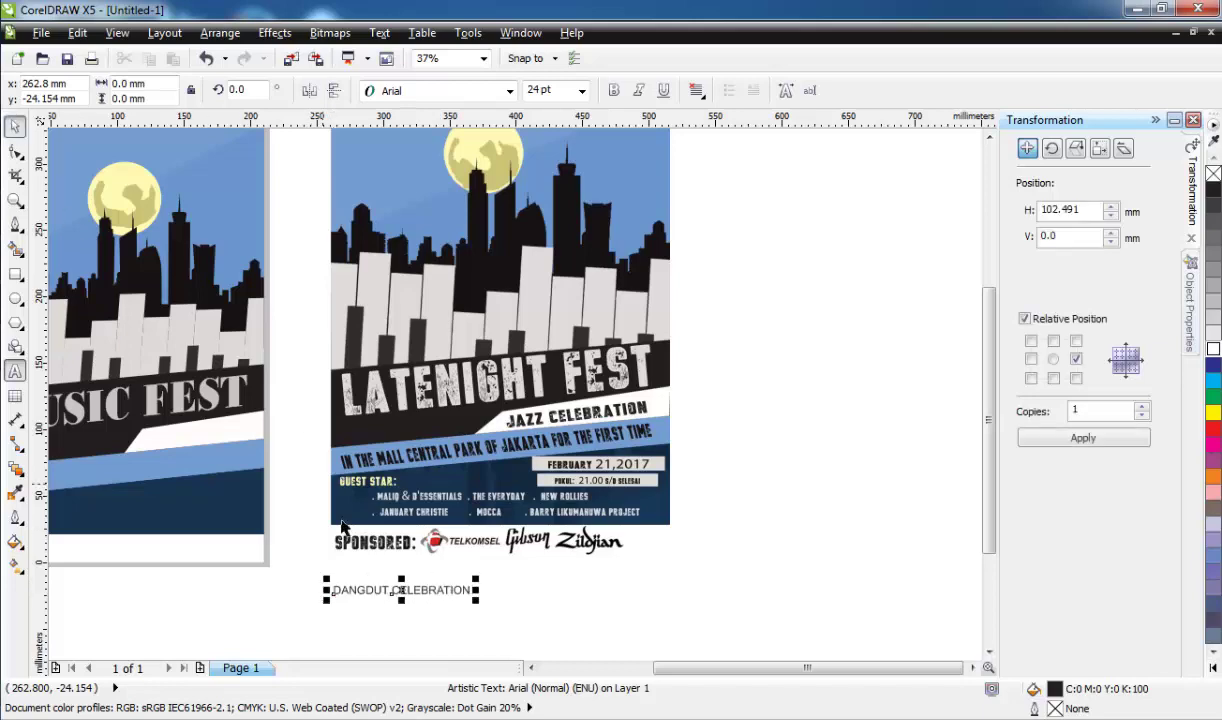
pyautogui.scroll(3, 347, 563)
# Step: Set the DANGDUT CELEBRATION font to Impact
pyautogui.click(510, 90)
pyautogui.click(427, 236)
pyautogui.scroll(-3, 450, 600)
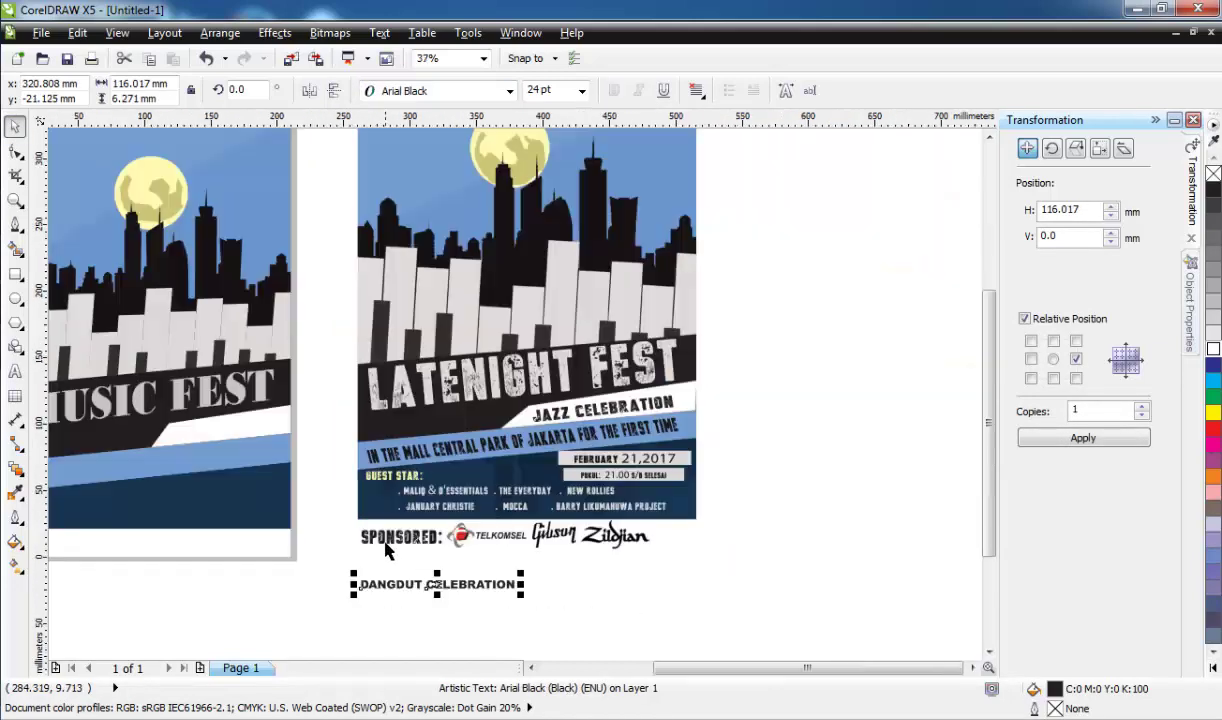
pyautogui.scroll(3, 450, 600)
pyautogui.click(510, 90)
pyautogui.scroll(-10, 450, 455)
pyautogui.click(396, 508)
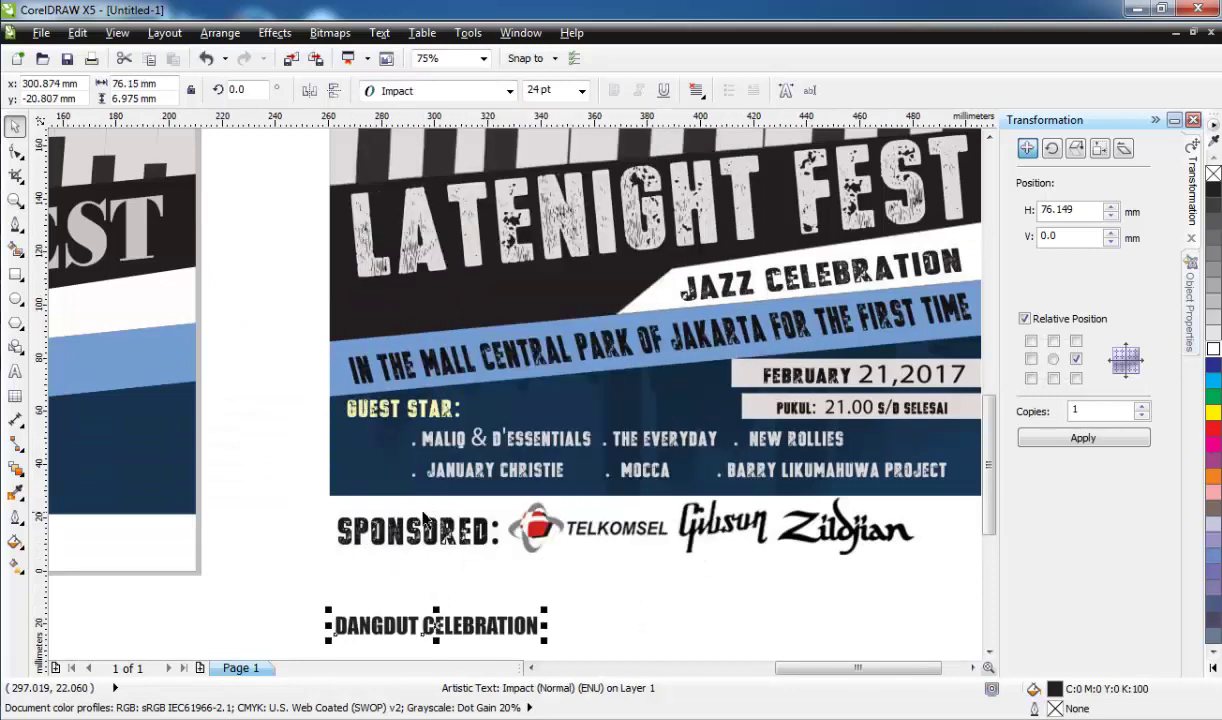
pyautogui.scroll(2, 436, 551)
# Step: Move the subtitle onto the white band beneath MUSIC FEST
pyautogui.moveTo(436, 551); pyautogui.dragTo(251, 388)
pyautogui.scroll(2, 135, 463)
pyautogui.scroll(-2, 101, 330)
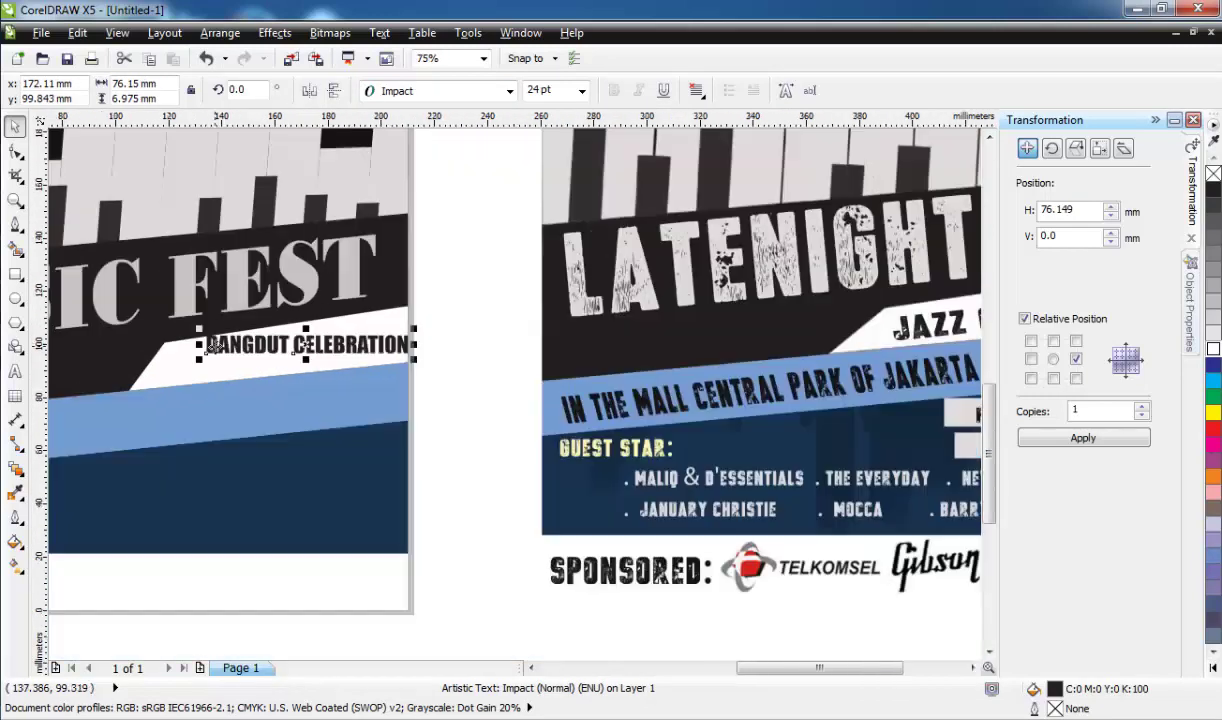
pyautogui.scroll(3, 210, 340)
pyautogui.moveTo(420, 348); pyautogui.dragTo(330, 378)
pyautogui.scroll(2, 330, 378)
# Step: Tilt the subtitle about 6° to follow the band and enlarge it slightly
pyautogui.click(335, 381)
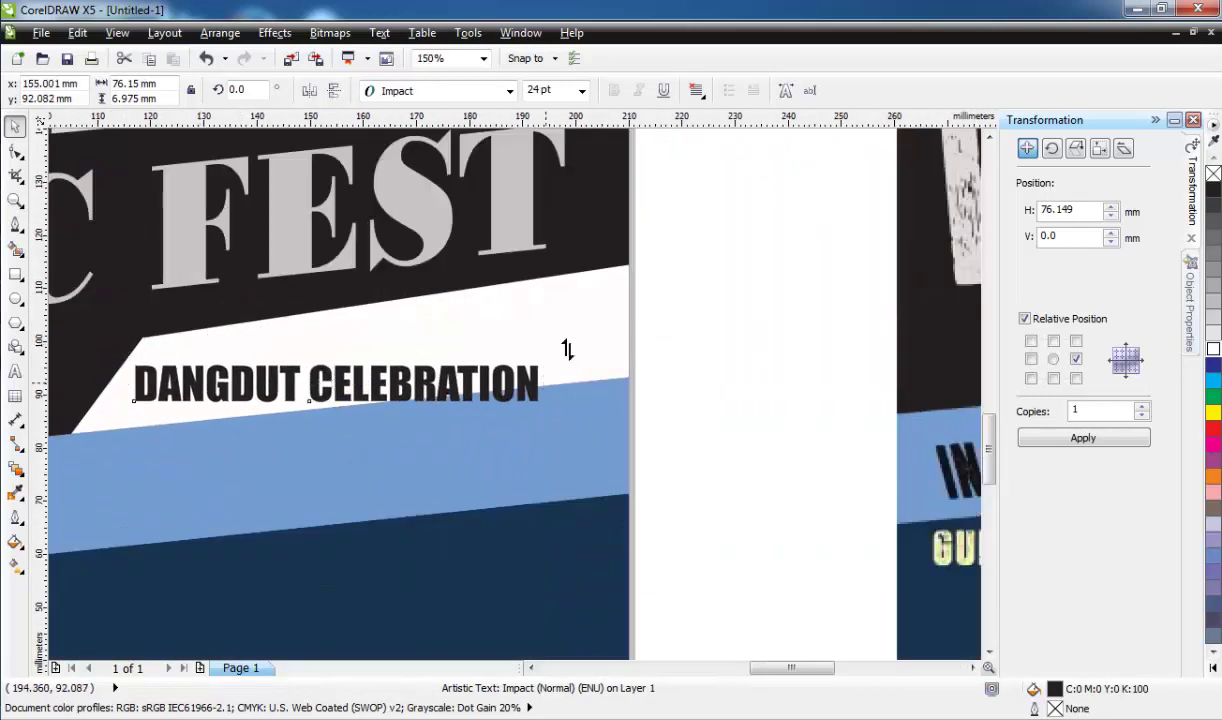
pyautogui.moveTo(548, 355)
pyautogui.mouseDown()
pyautogui.moveTo(573, 346)
pyautogui.moveTo(620, 278)
pyautogui.moveTo(606, 312)
pyautogui.mouseUp()
pyautogui.click(400, 355)
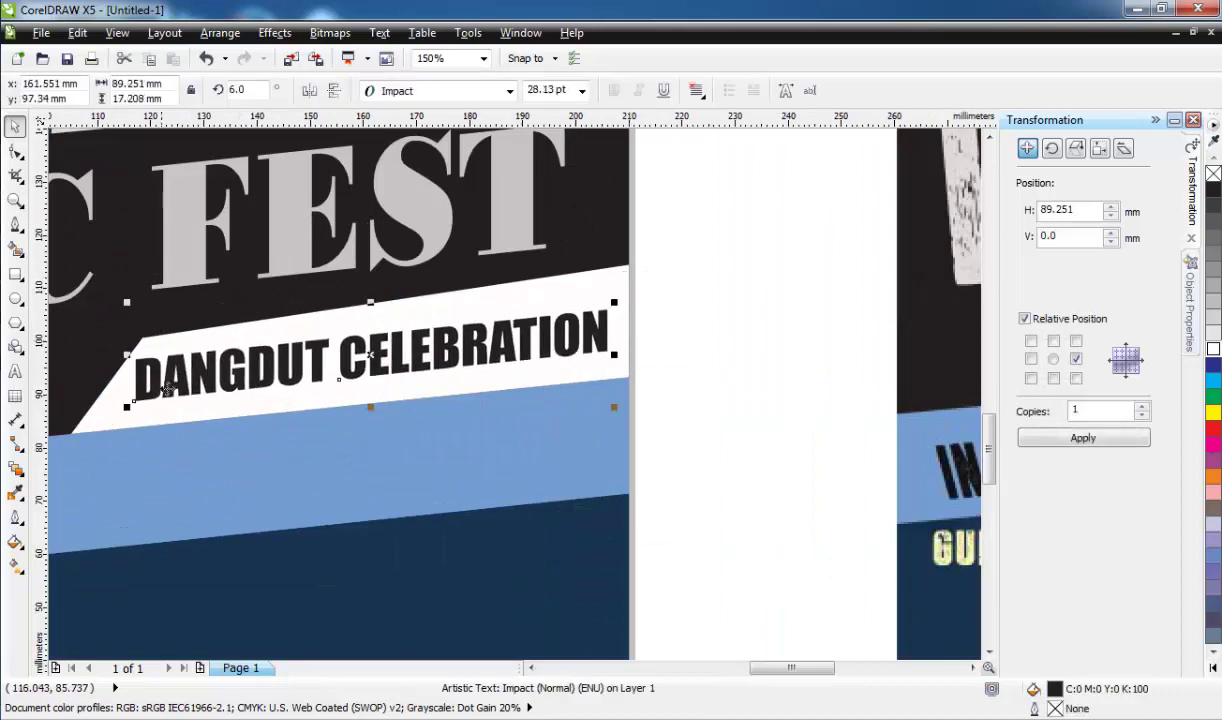
pyautogui.click(355, 340)
pyautogui.moveTo(124, 340); pyautogui.dragTo(122, 347)
pyautogui.scroll(-4, 363, 545)
pyautogui.scroll(-1, 363, 545)
pyautogui.scroll(1, 449, 527)
pyautogui.click(449, 527)
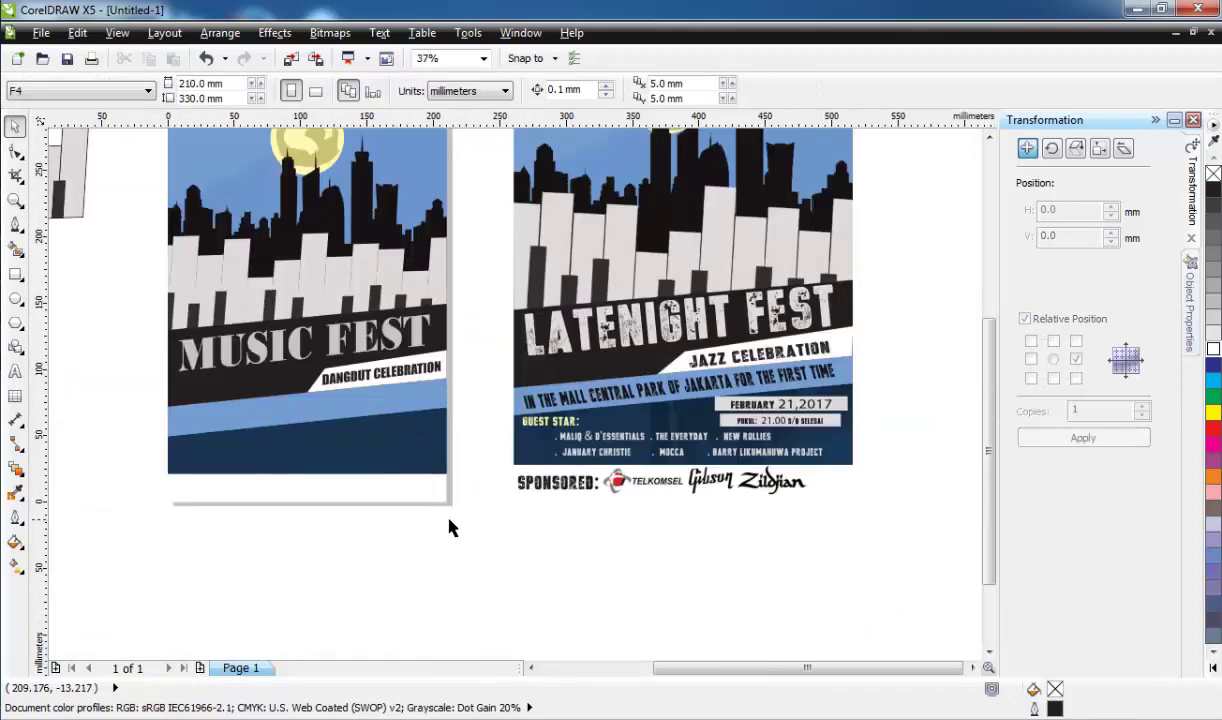
# Step: Type the IN THE MALL MATOS FOR THE FIRST TIME line in Impact and move it onto the blue band
pyautogui.press('F8')
pyautogui.write('IN THE MALL MATOS FOR THE FIRST TIME')
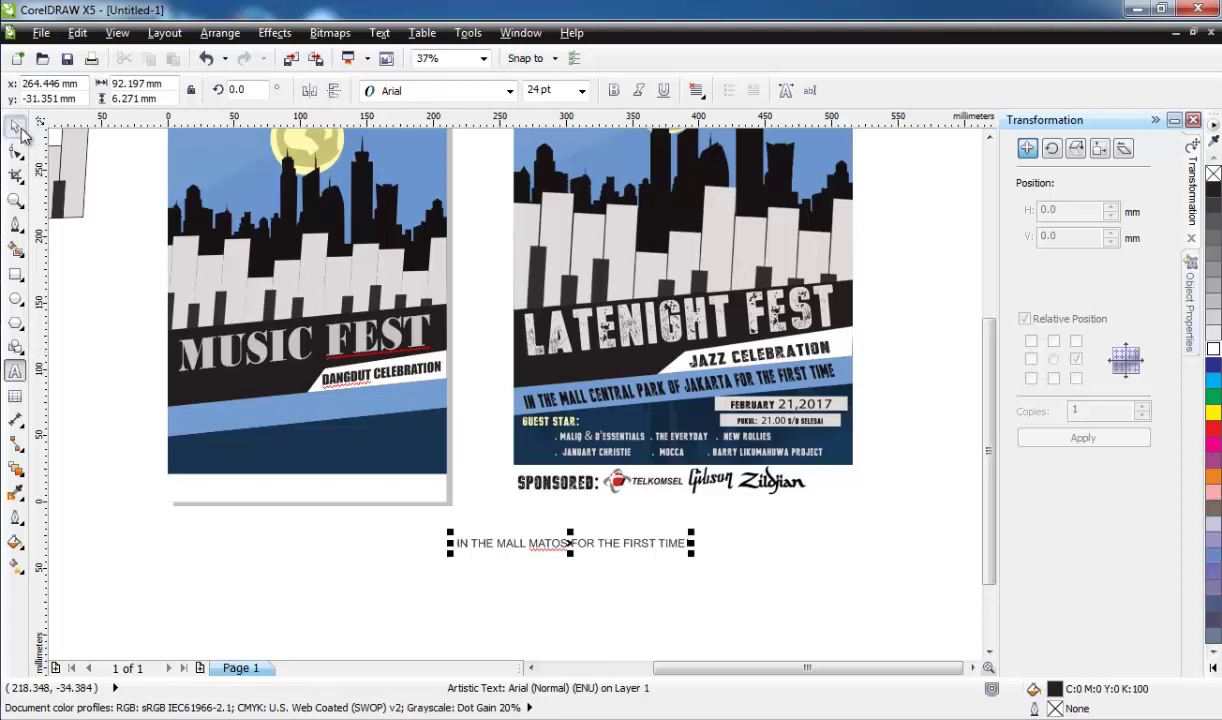
pyautogui.click(510, 91)
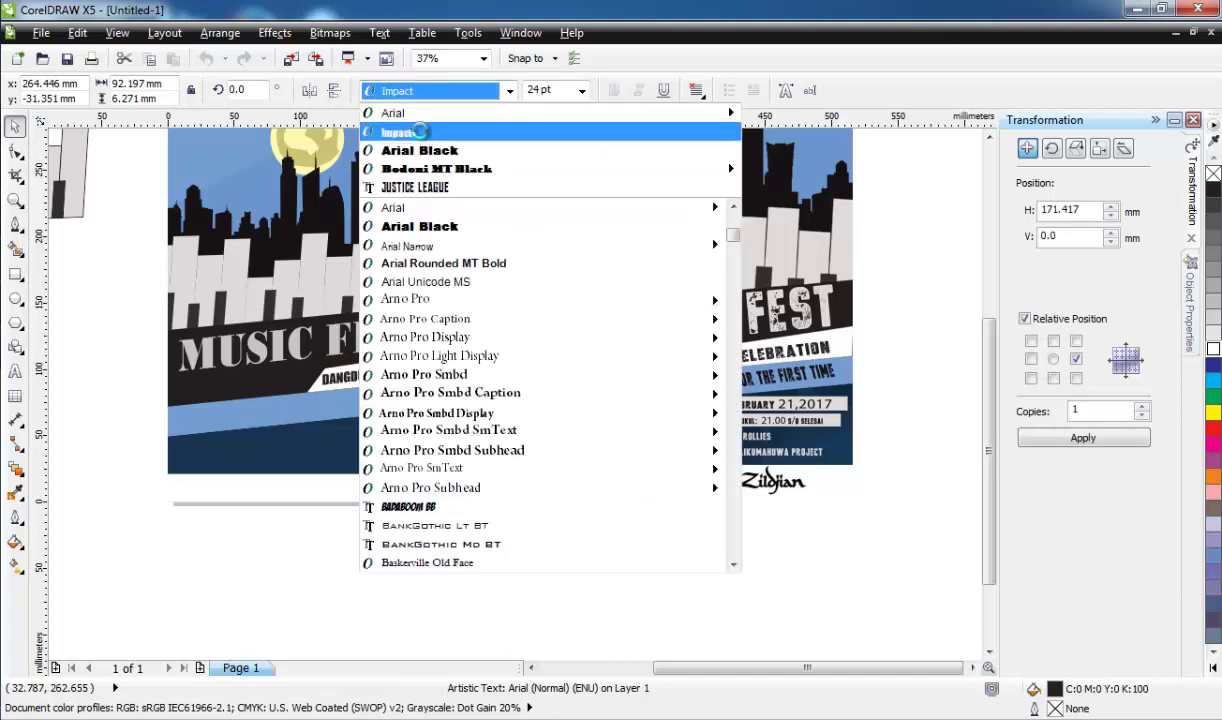
pyautogui.click(410, 127)
pyautogui.moveTo(367, 519); pyautogui.dragTo(198, 415)
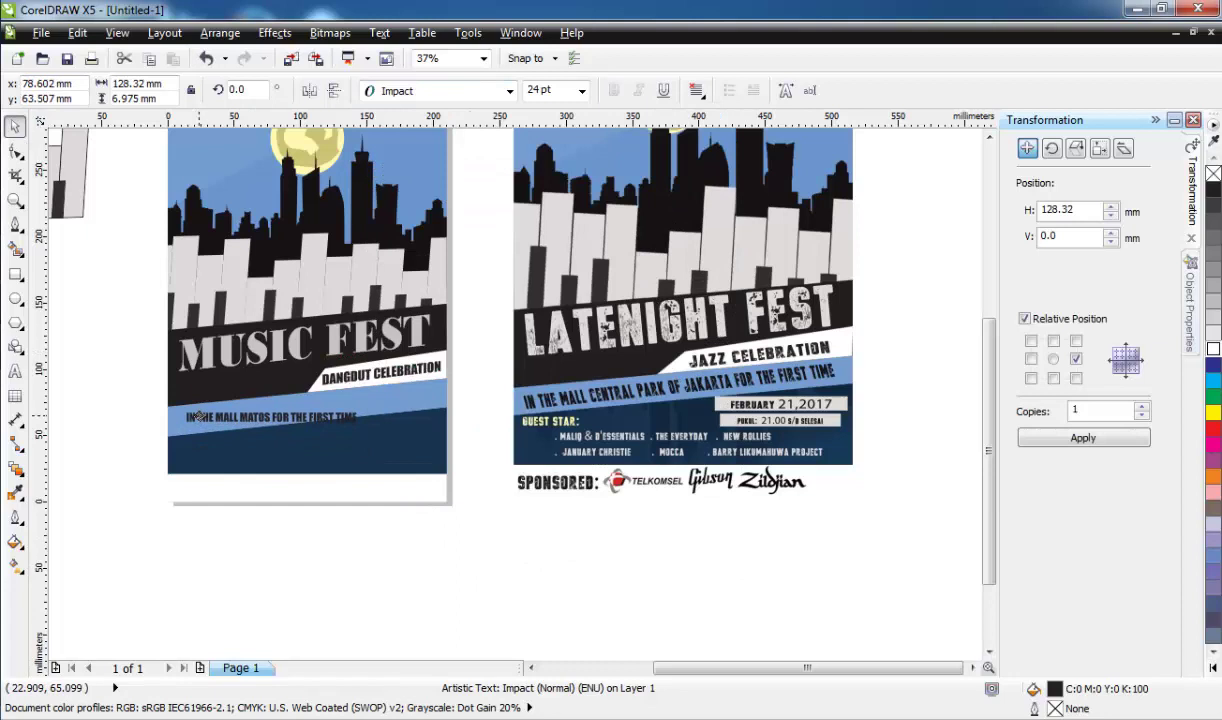
# Step: Tilt the MATOS line about 6° to follow the blue band
pyautogui.click(369, 398)
pyautogui.click(306, 430)
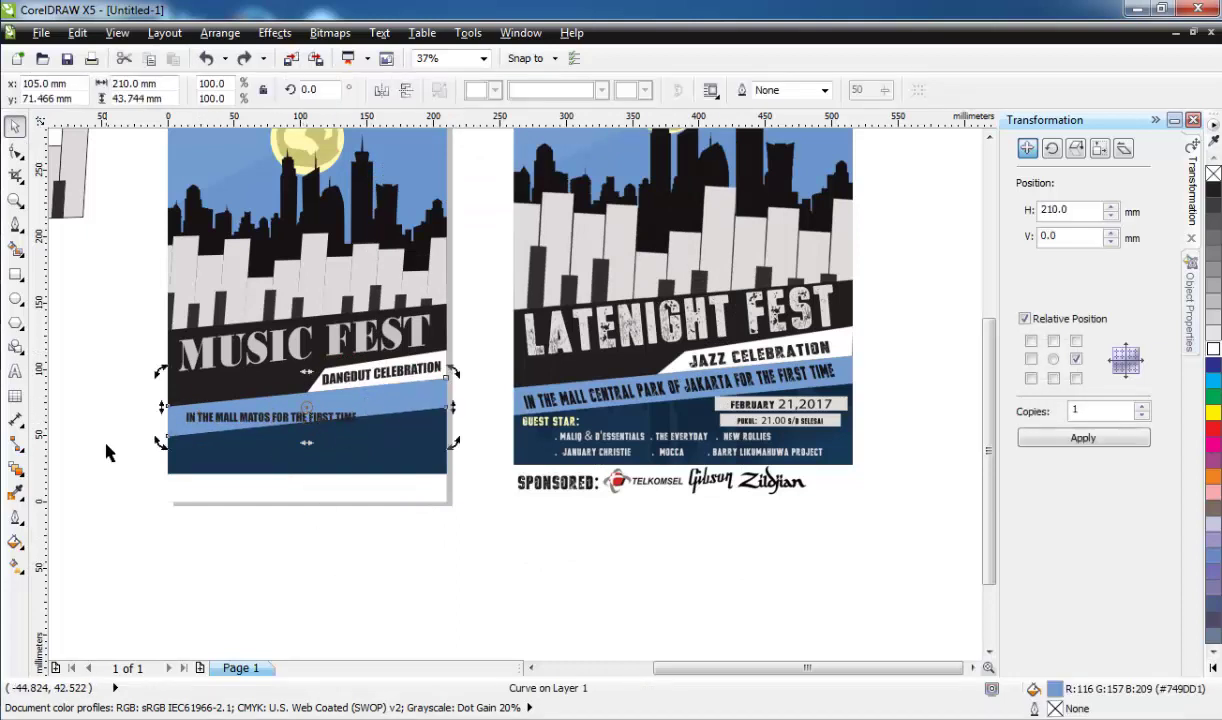
pyautogui.click(350, 416)
pyautogui.scroll(2, 350, 416)
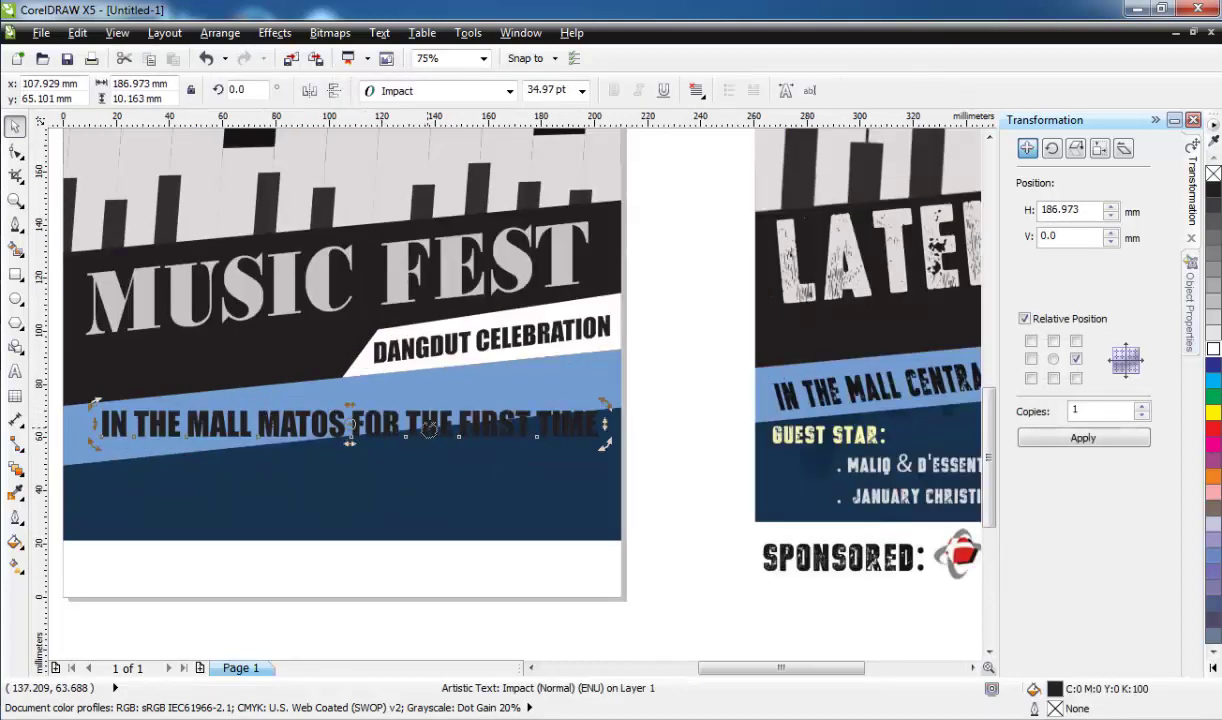
pyautogui.moveTo(605, 424); pyautogui.dragTo(627, 395)
pyautogui.scroll(1, 142, 316)
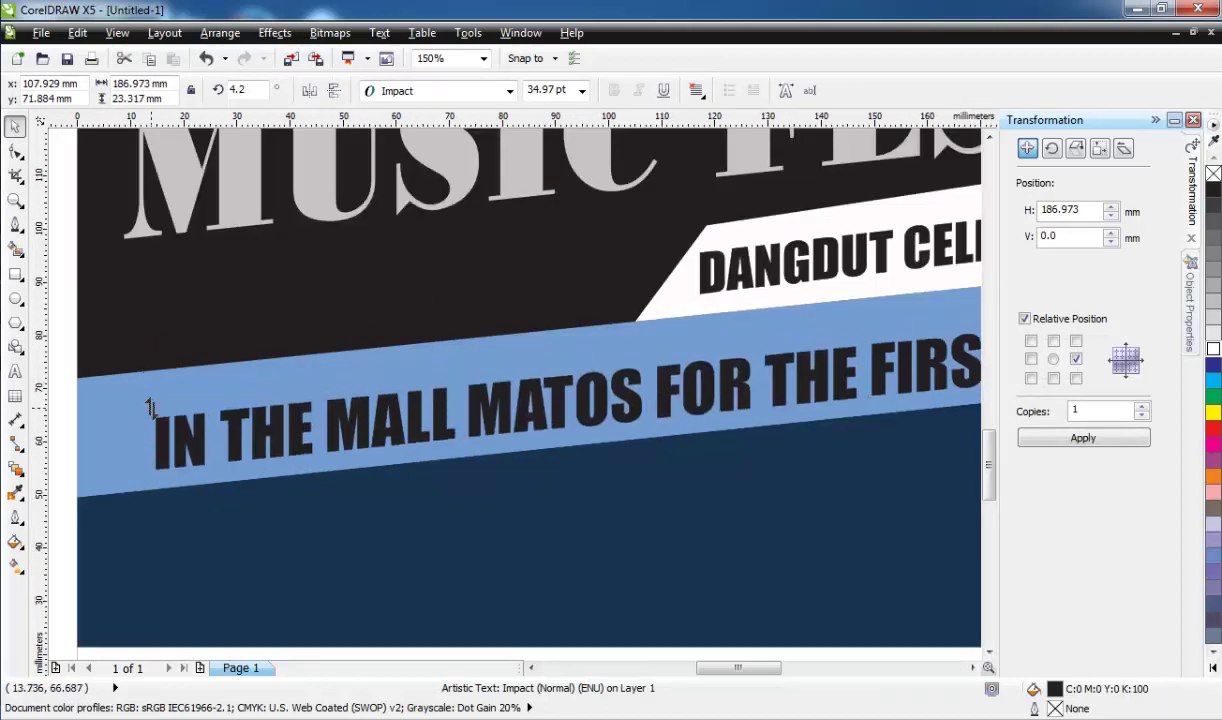
pyautogui.scroll(-3, 193, 405)
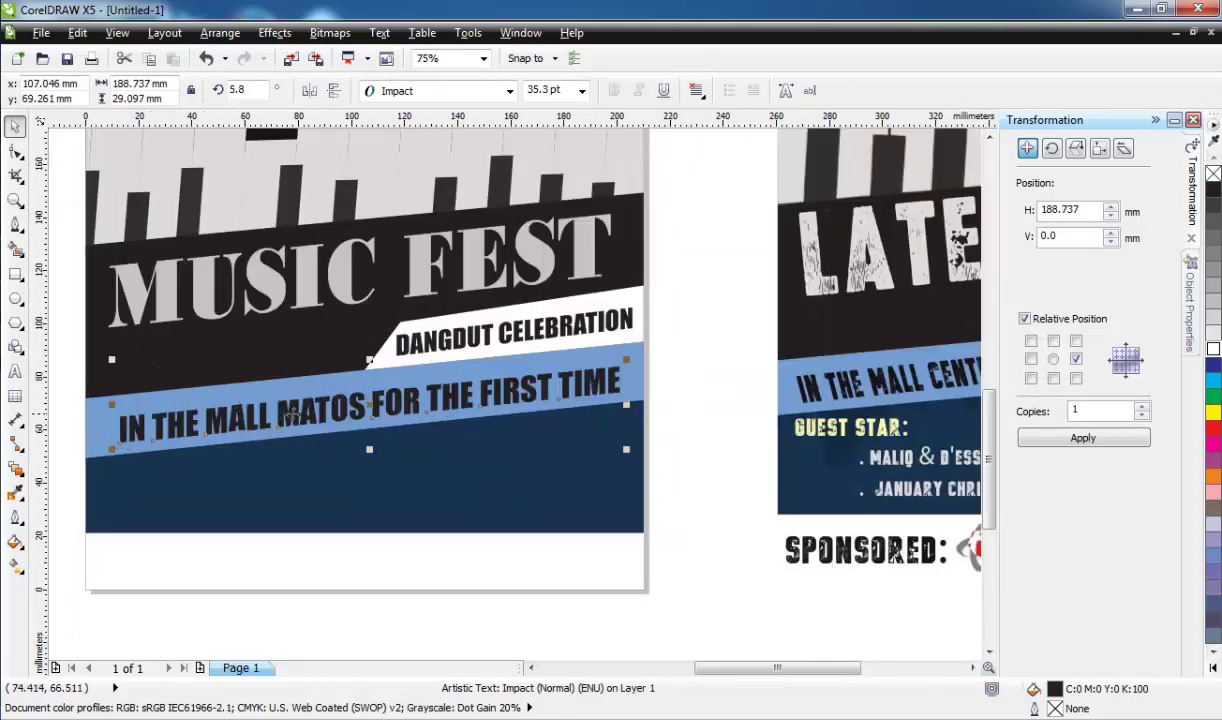
pyautogui.scroll(2, 238, 413)
pyautogui.moveTo(336, 352); pyautogui.dragTo(345, 350)
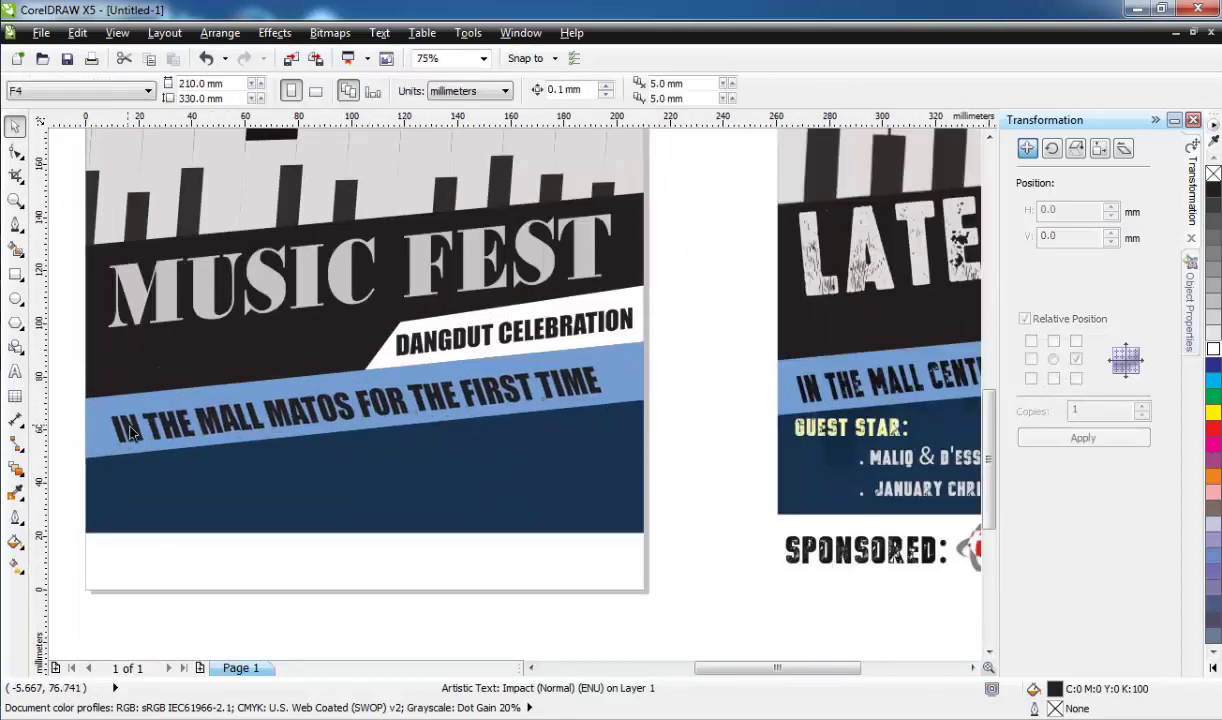
pyautogui.scroll(1, 140, 435)
pyautogui.scroll(1, 140, 435)
# Step: Try sampling colours from the artwork with the Color Eyedropper
pyautogui.click(15, 492)
pyautogui.scroll(-2, 341, 401)
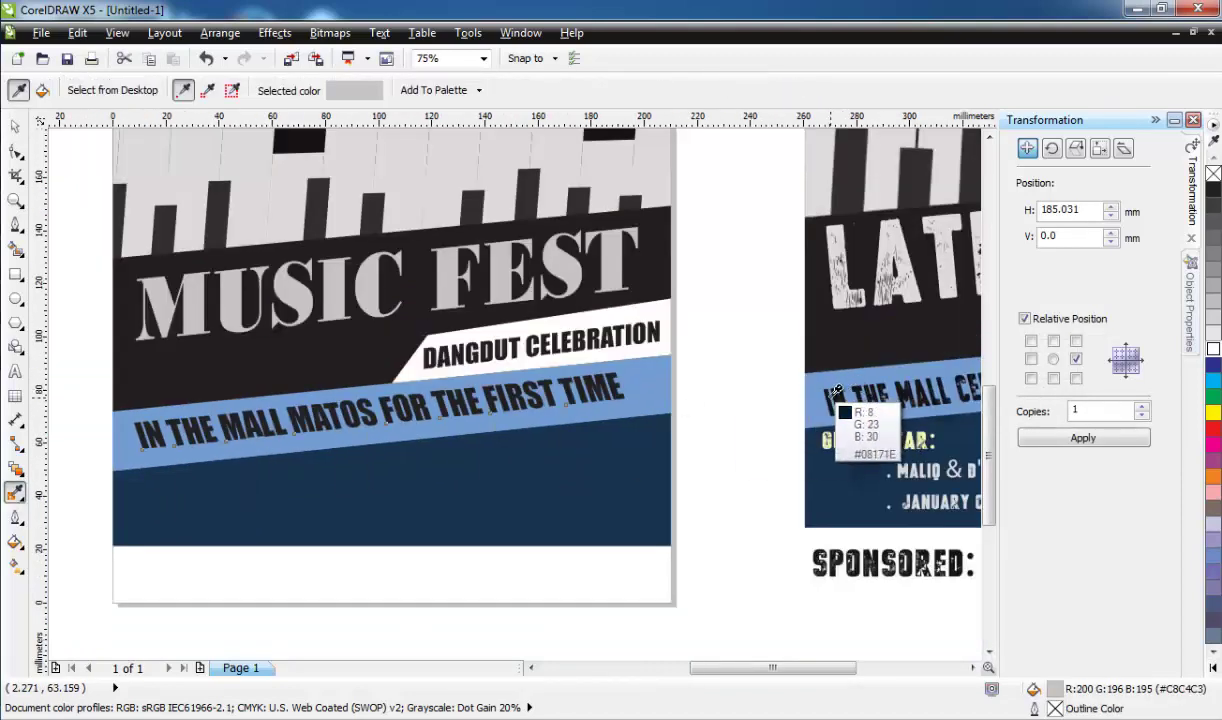
pyautogui.click(805, 375)
pyautogui.scroll(6, 575, 408)
pyautogui.scroll(-4, 575, 408)
pyautogui.scroll(-2, 417, 442)
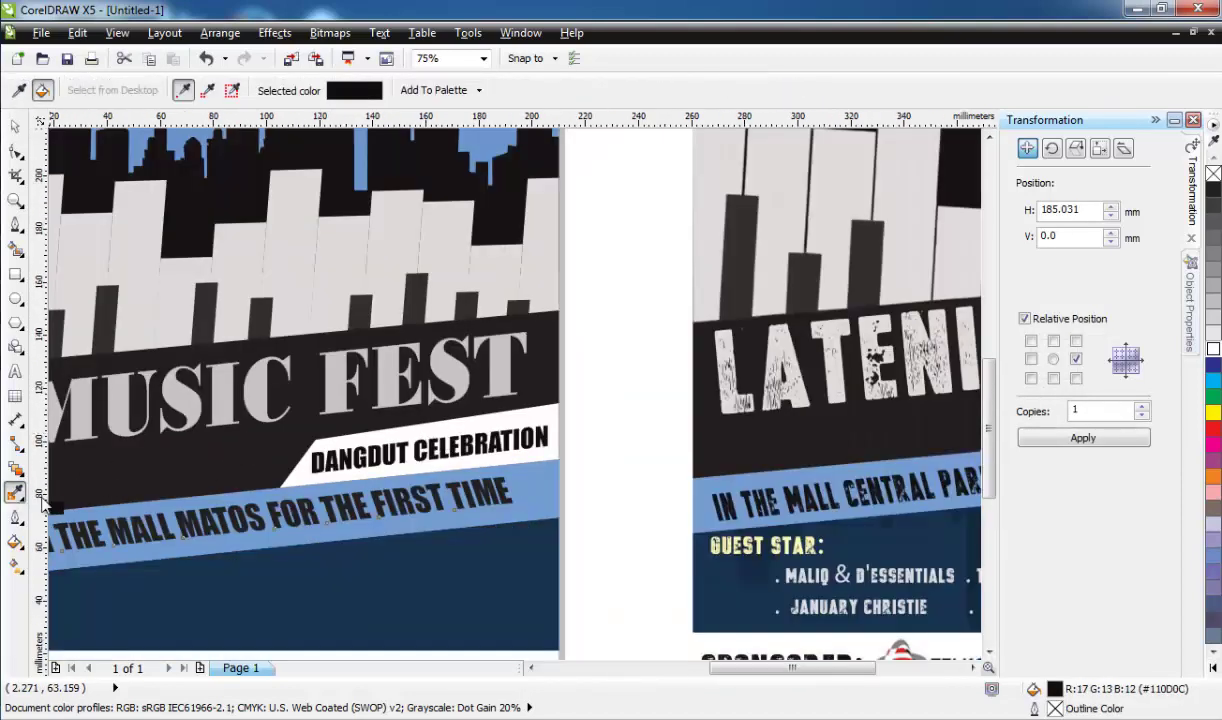
pyautogui.click(19, 91)
pyautogui.scroll(4, 721, 503)
pyautogui.scroll(-2, 722, 510)
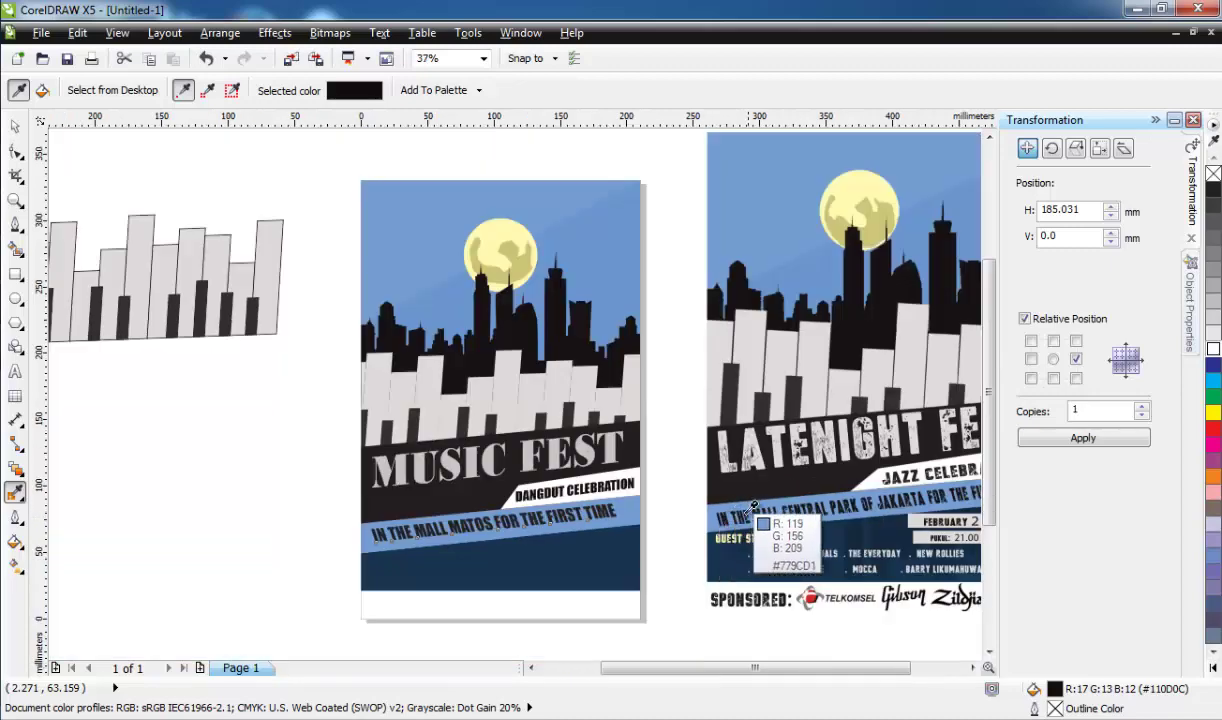
pyautogui.scroll(5, 780, 530)
pyautogui.scroll(-5, 470, 575)
pyautogui.scroll(8, 472, 565)
pyautogui.scroll(-5, 472, 565)
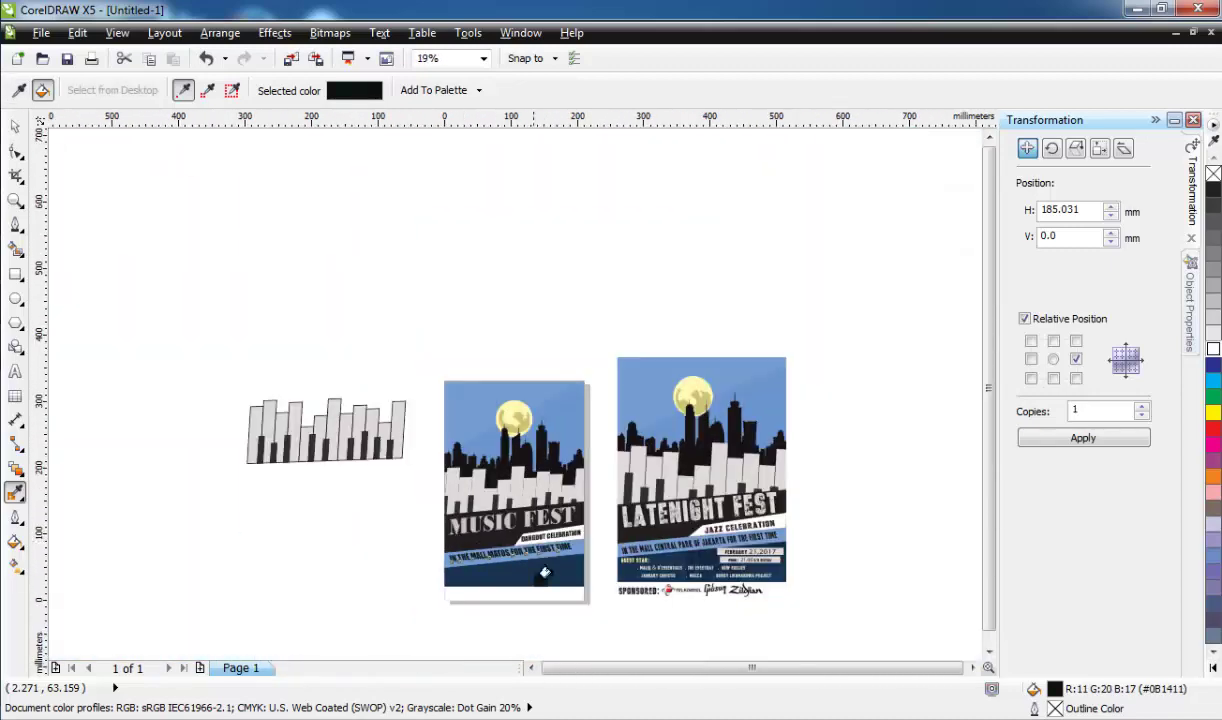
pyautogui.scroll(1, 554, 559)
pyautogui.scroll(1, 595, 559)
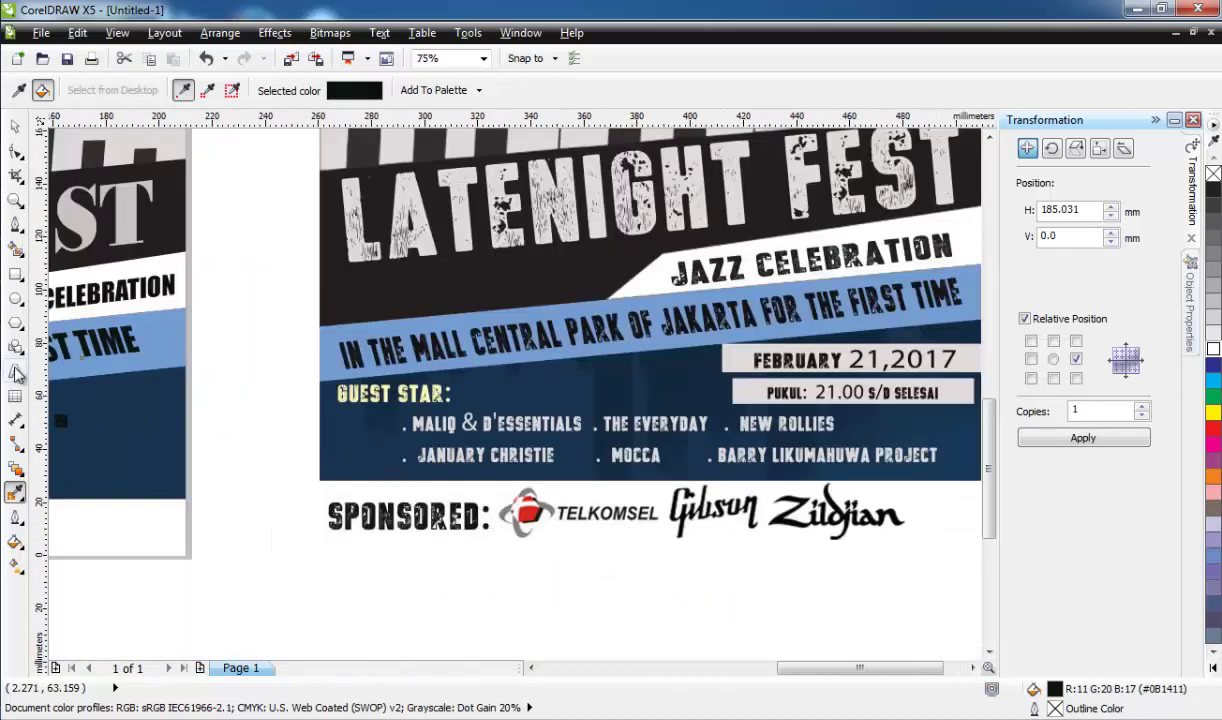
# Step: Add a 'GUEST STAR:' heading in Impact below the sponsors
pyautogui.click(15, 372)
pyautogui.click(370, 597)
pyautogui.write('GUEST STAR')
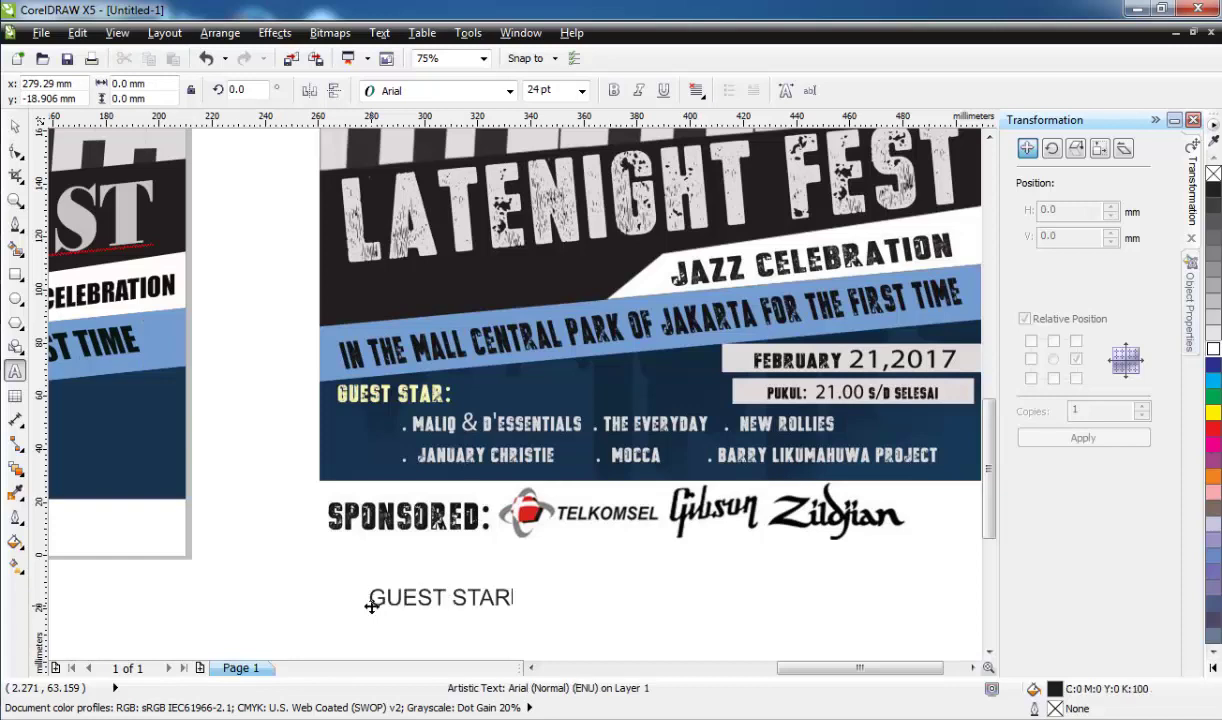
pyautogui.write(':')
pyautogui.click(15, 125)
pyautogui.click(440, 597)
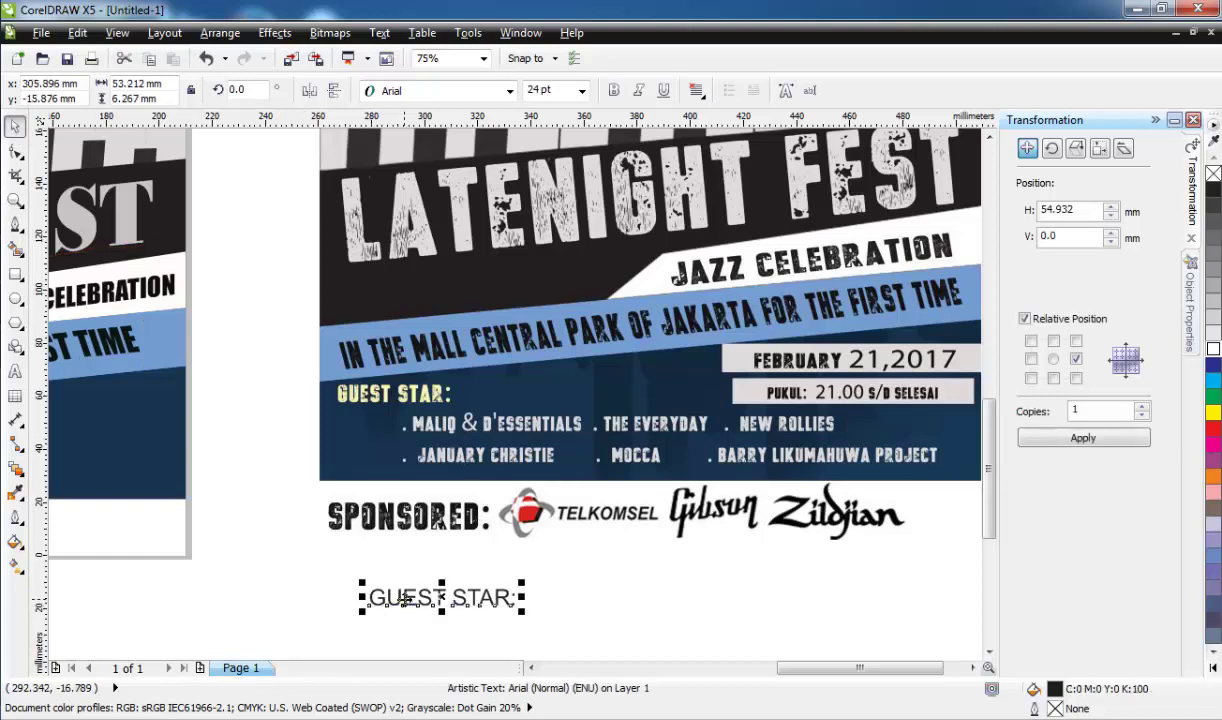
pyautogui.moveTo(440, 597)
pyautogui.mouseDown()
pyautogui.moveTo(390, 567)
pyautogui.moveTo(443, 592)
pyautogui.mouseUp()
pyautogui.click(509, 91)
pyautogui.click(409, 128)
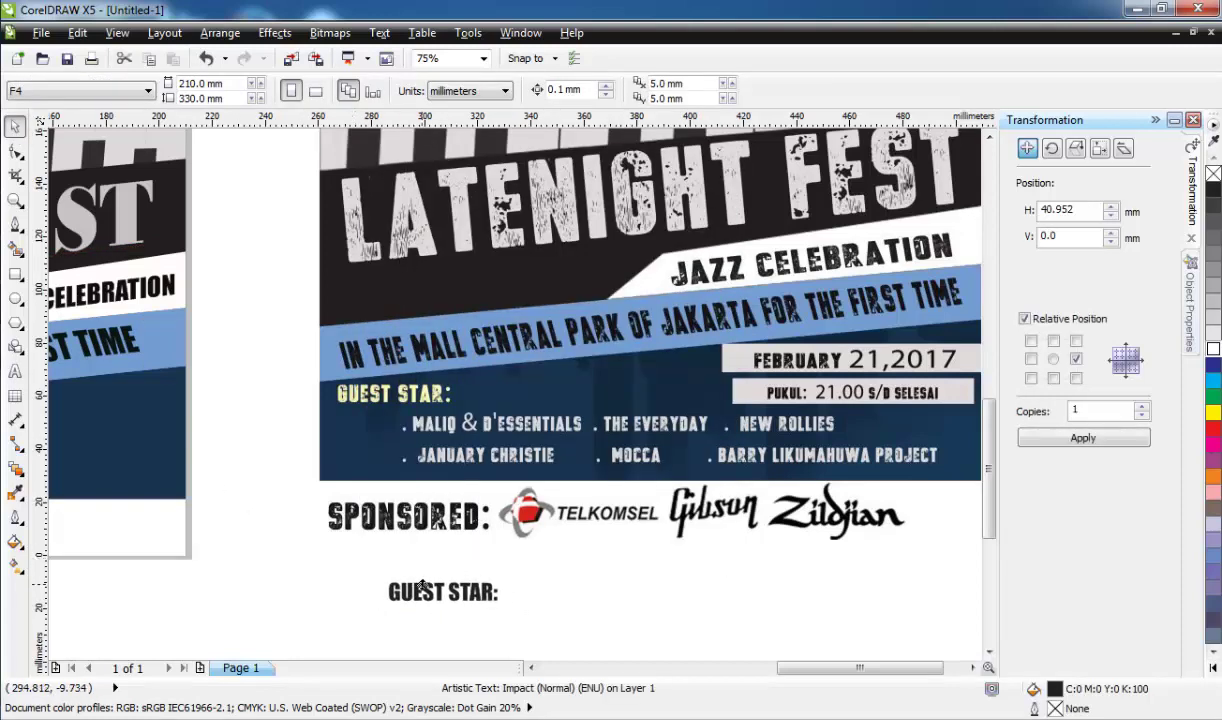
# Step: Make copies of the heading reading 'VIA' and 'NEI', the second placed lower right
pyautogui.click(15, 372)
pyautogui.hotkey('ctrl', 'a')
pyautogui.write('VIA')
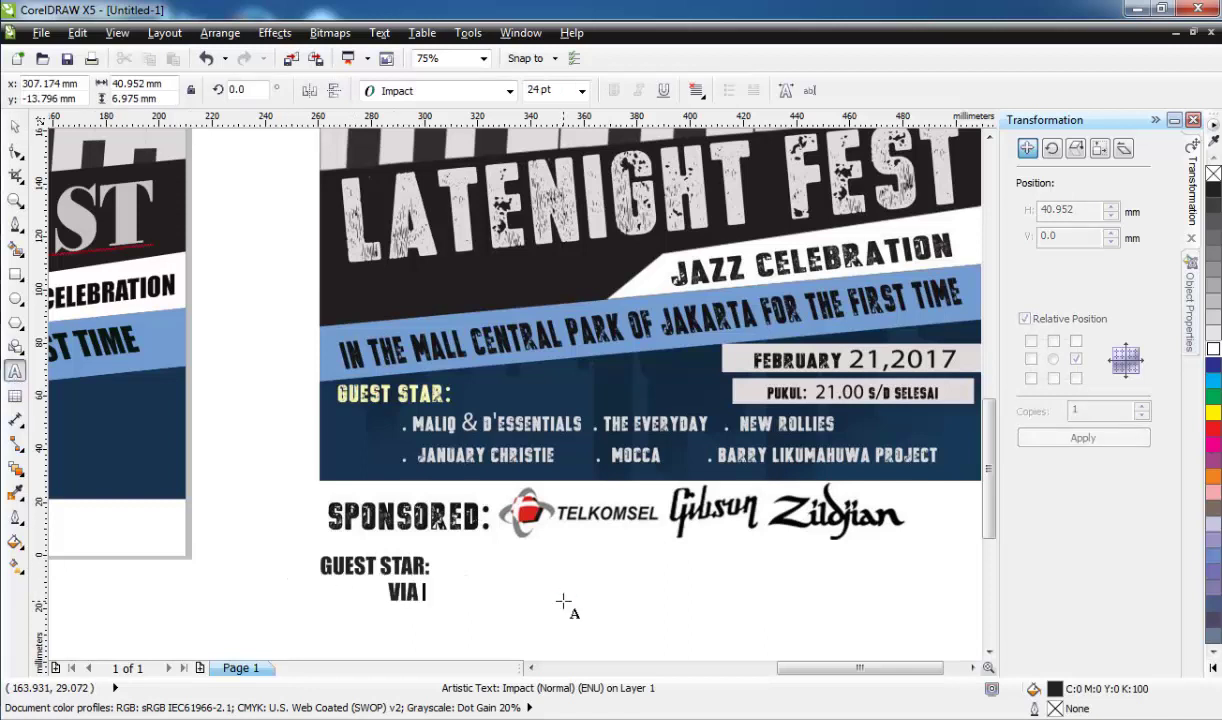
pyautogui.click(15, 125)
pyautogui.moveTo(436, 592); pyautogui.dragTo(471, 617)
pyautogui.press('F8')
pyautogui.hotkey('ctrl', 'a')
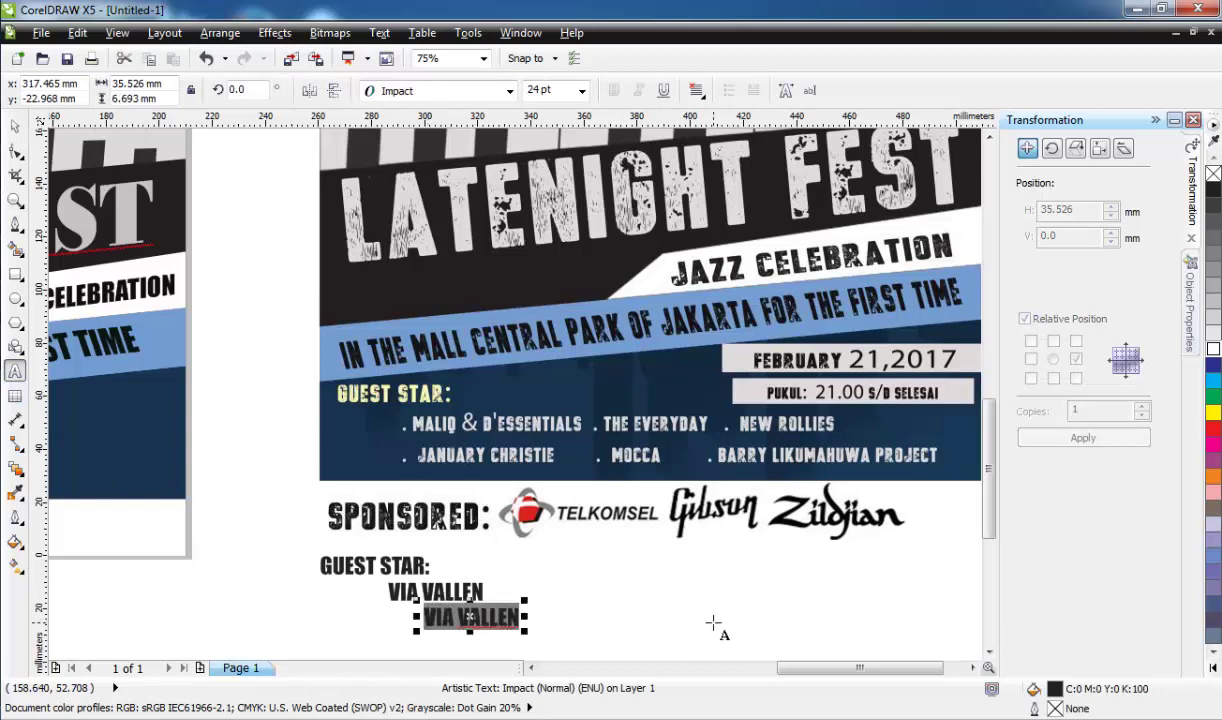
pyautogui.write('NEI')
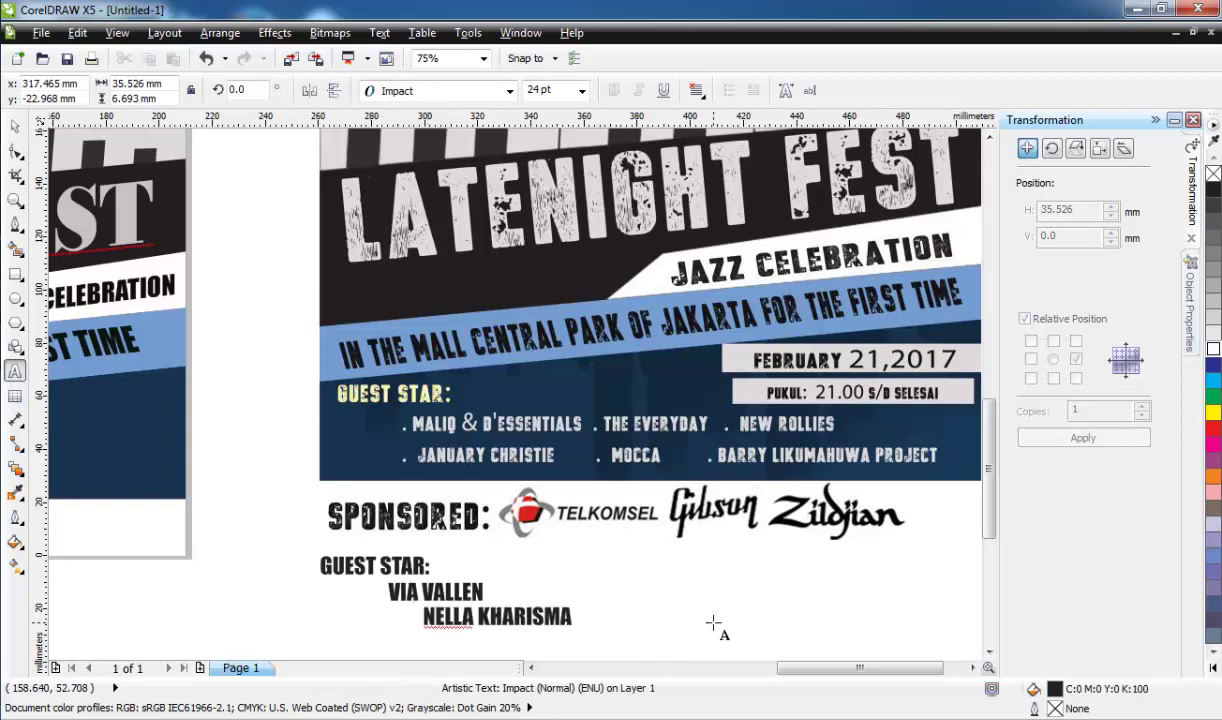
# Step: Add staggered name copies reading 'DDI' and 'SOI' to the right
pyautogui.click(15, 125)
pyautogui.moveTo(497, 616); pyautogui.dragTo(608, 590)
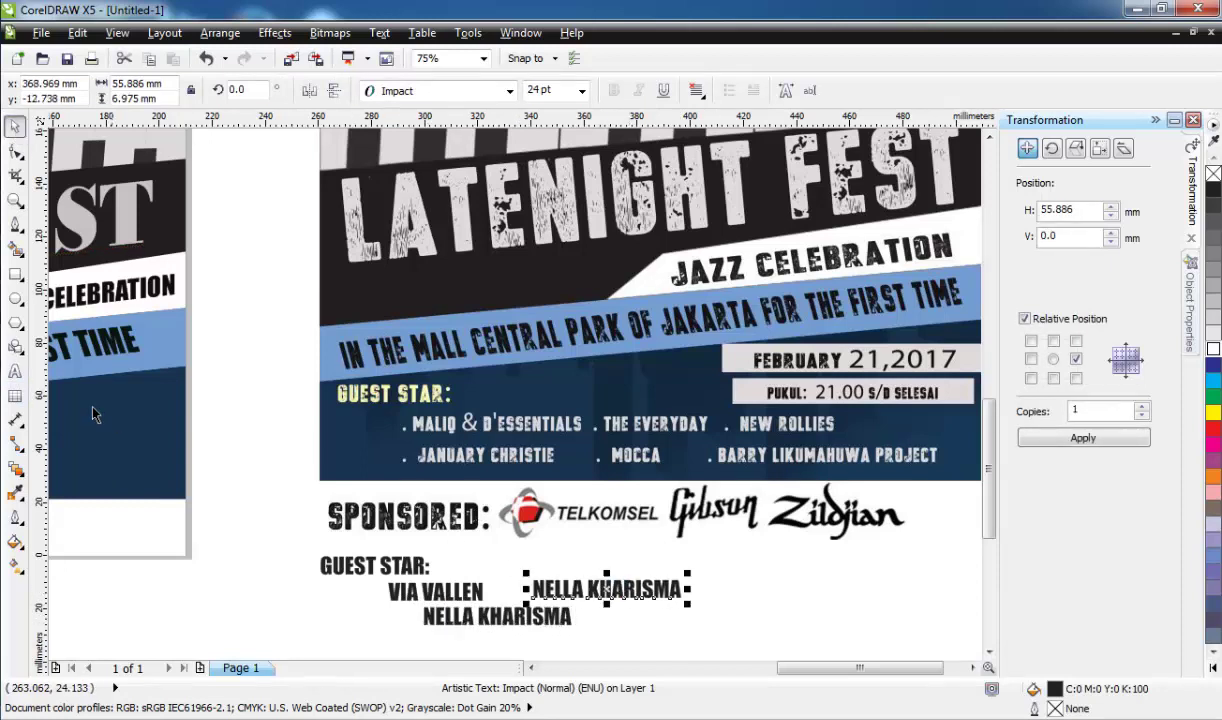
pyautogui.press('F8')
pyautogui.hotkey('ctrl', 'a')
pyautogui.write('DDI')
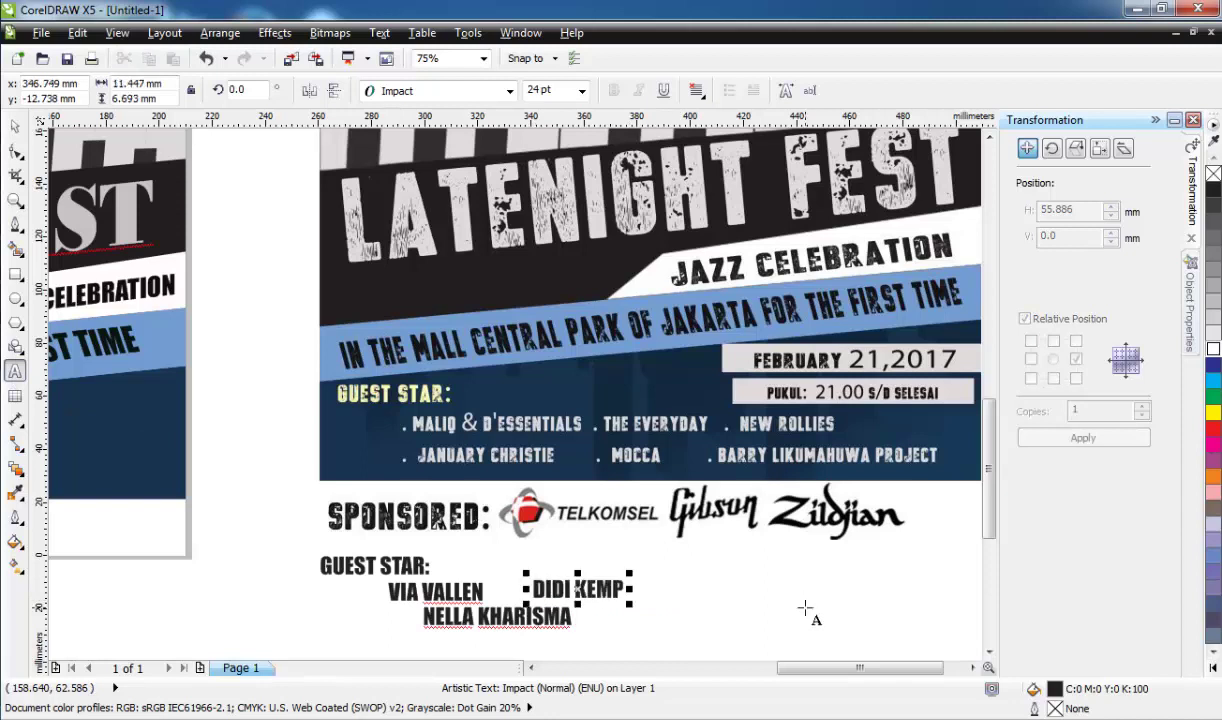
pyautogui.click(15, 125)
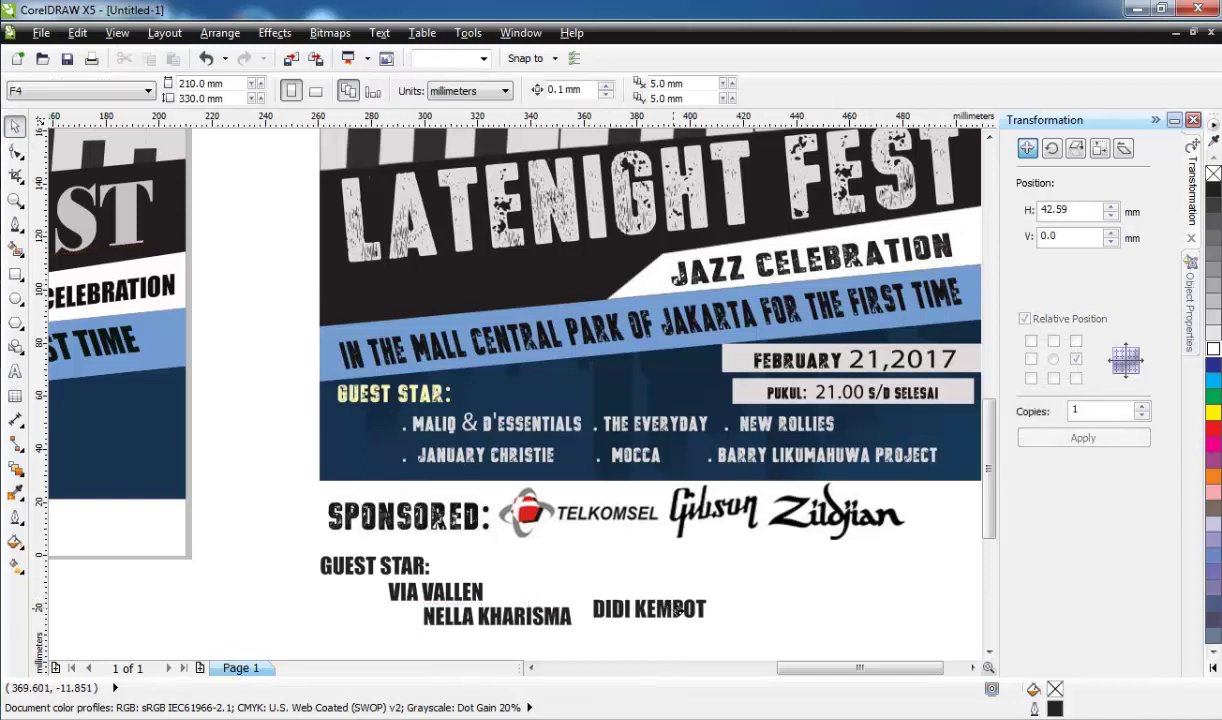
pyautogui.moveTo(600, 590); pyautogui.dragTo(661, 615)
pyautogui.click(15, 372)
pyautogui.hotkey('ctrl', 'a')
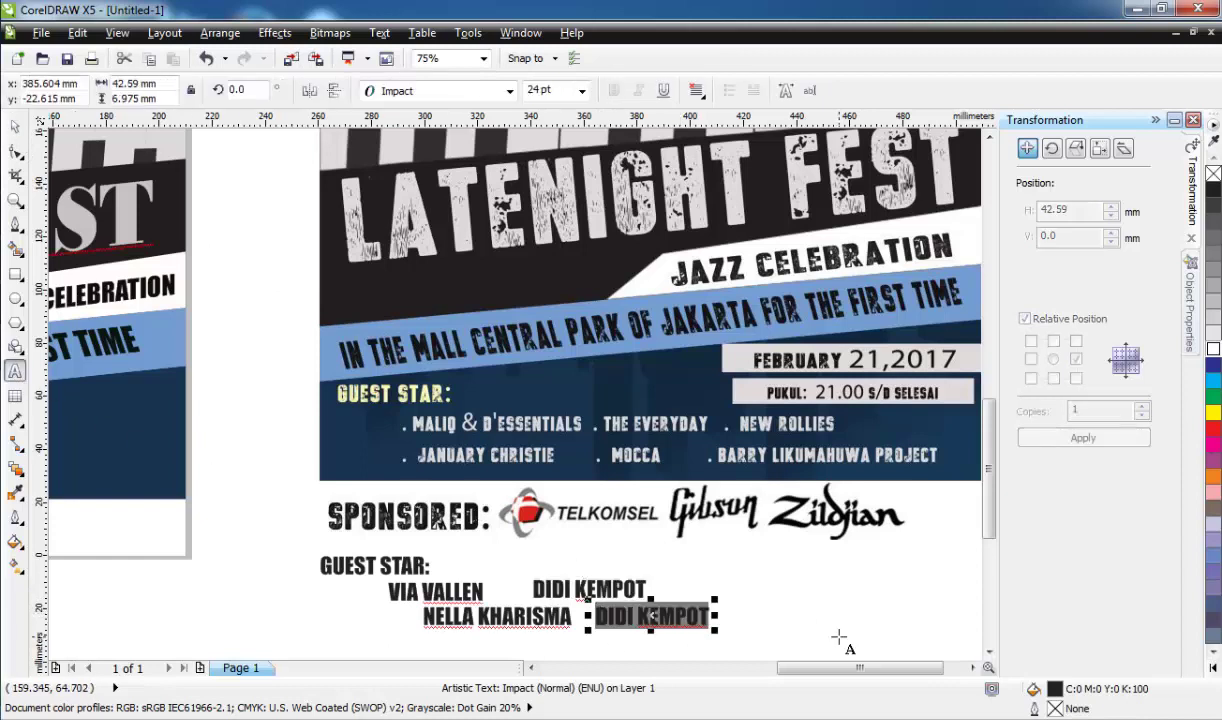
pyautogui.write('SOI')
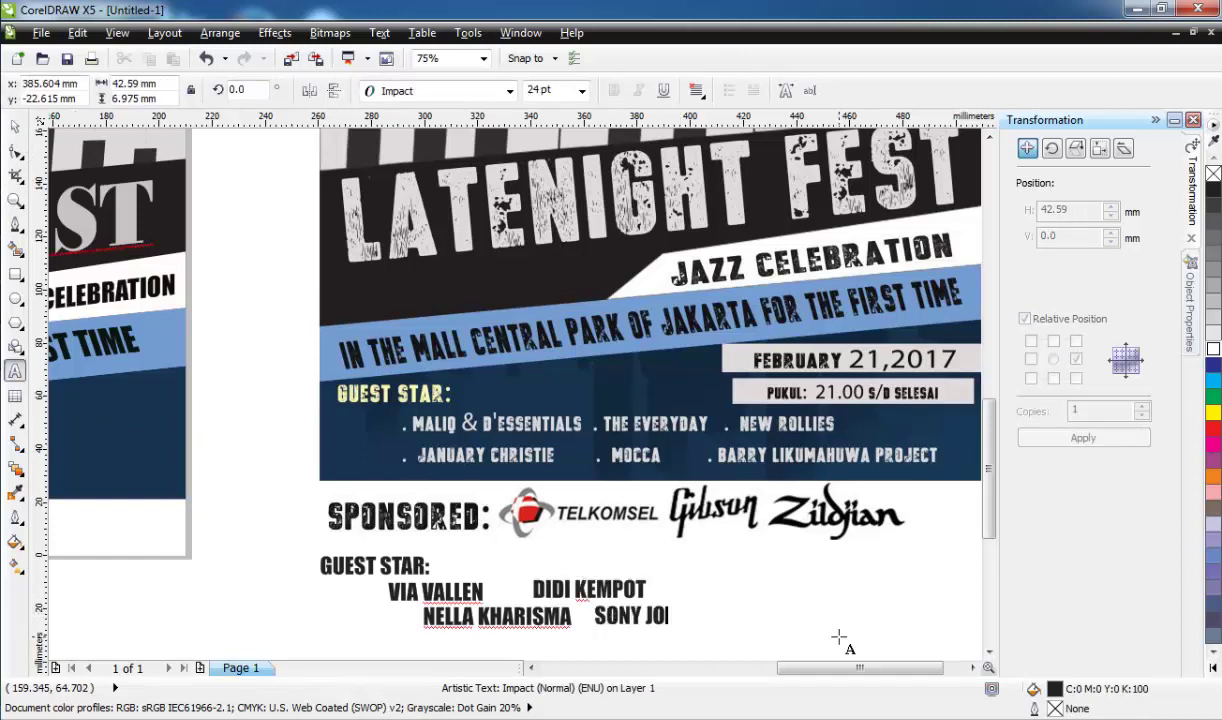
# Step: Add the last two performer names, 'RHOMA IRAMA' in the top row and 'IIS DAHLIA' below
pyautogui.click(15, 125)
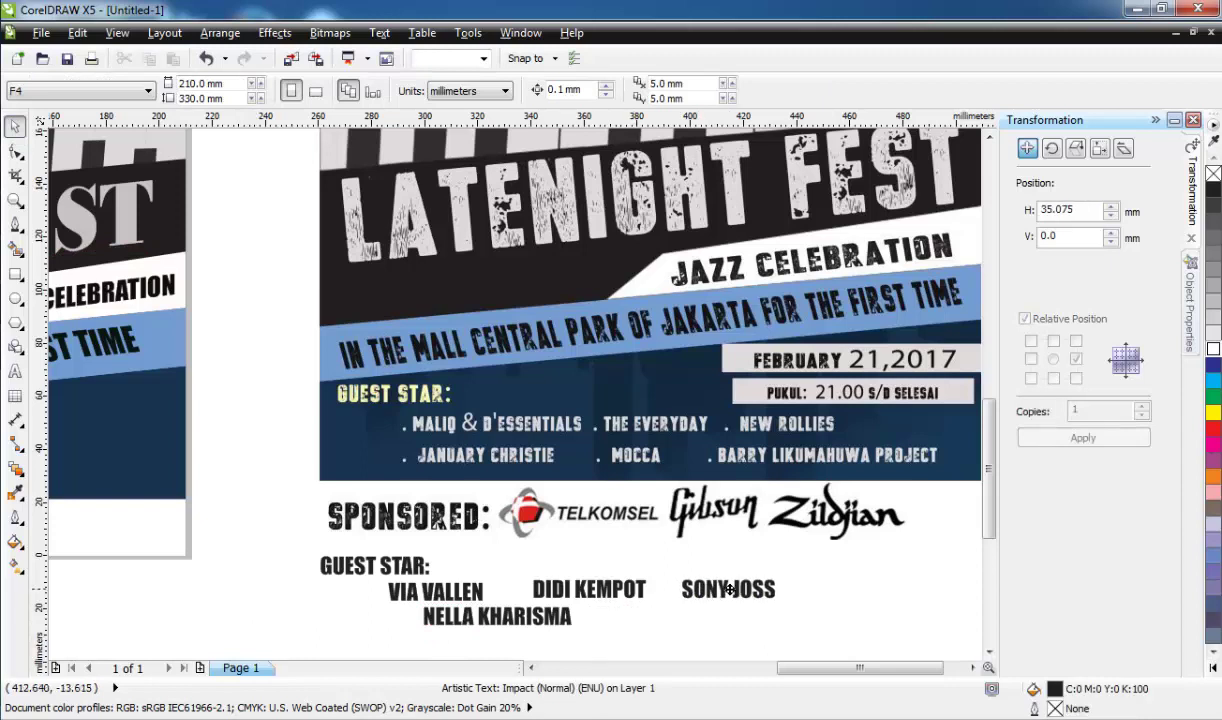
pyautogui.moveTo(640, 615); pyautogui.dragTo(728, 590)
pyautogui.hotkey('ctrl', 'a')
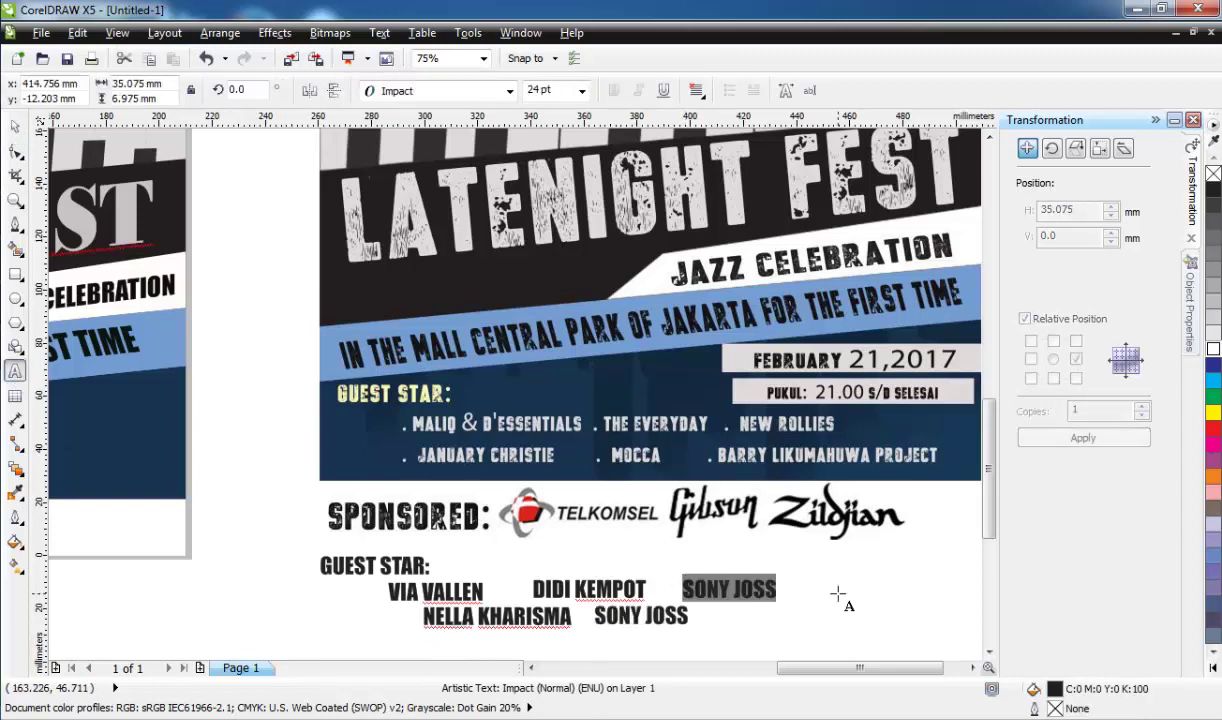
pyautogui.write('RHOMA IRAMA')
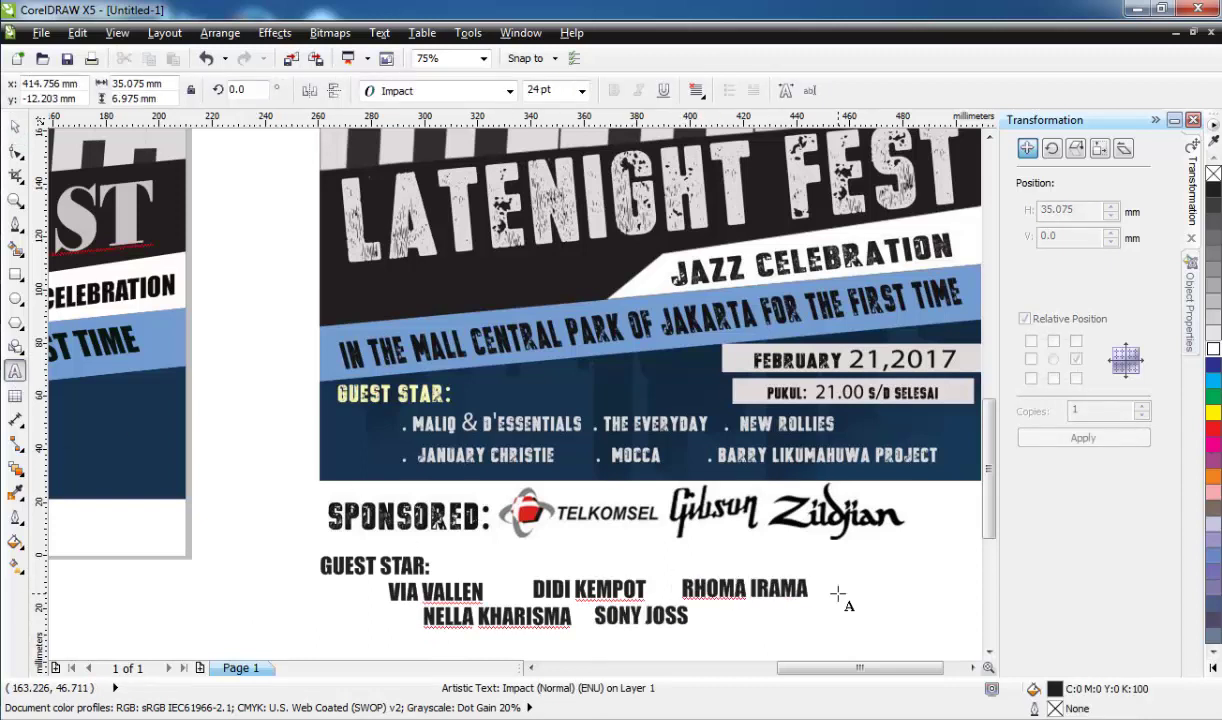
pyautogui.click(16, 129)
pyautogui.moveTo(741, 597); pyautogui.dragTo(770, 616)
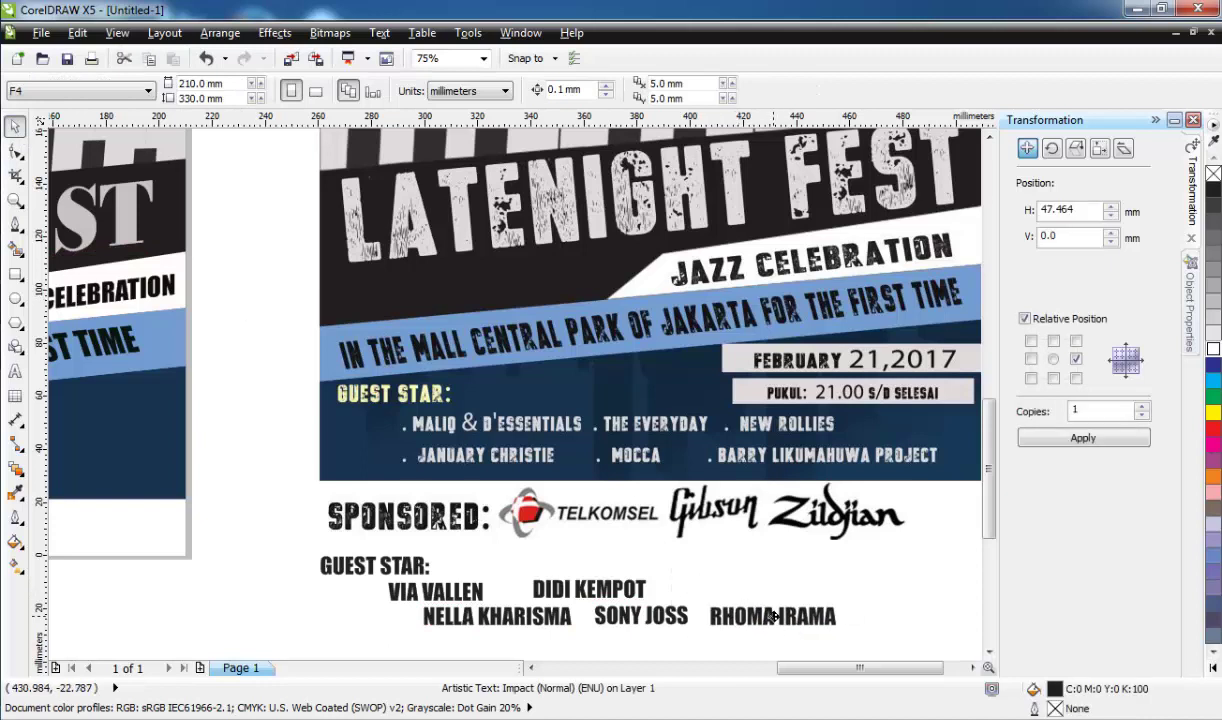
pyautogui.press('F8')
pyautogui.hotkey('ctrl', 'a')
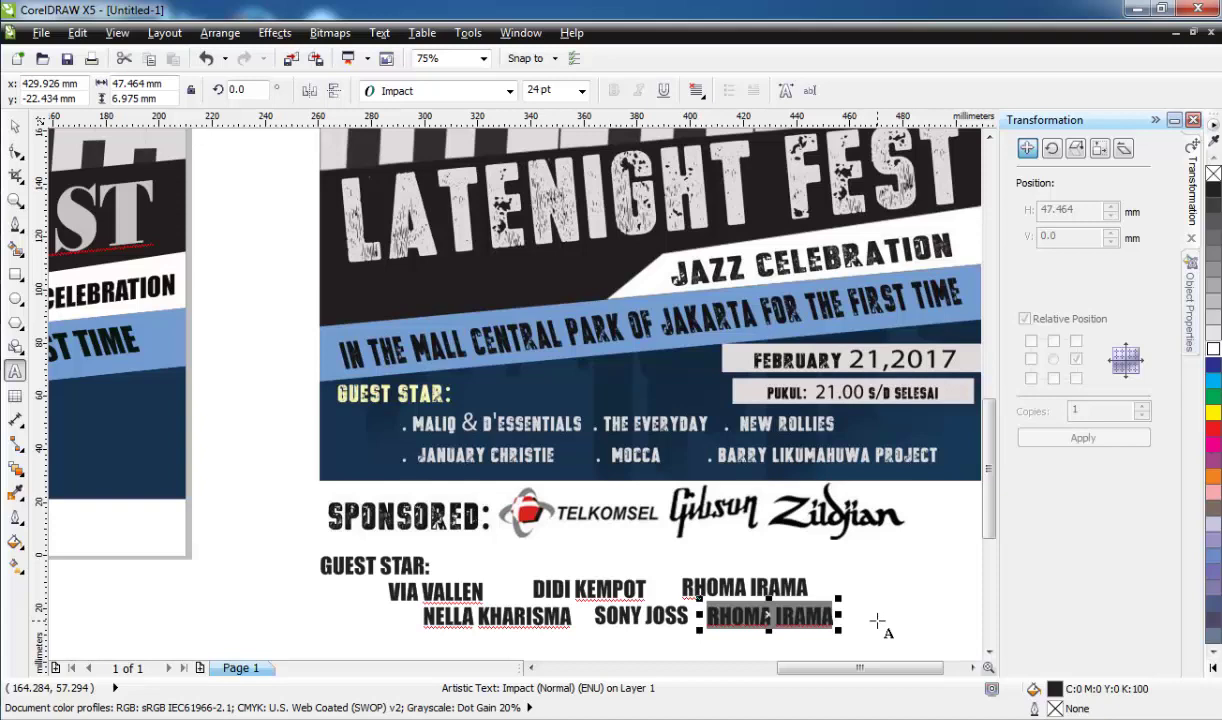
pyautogui.write('IIS DAHLIA')
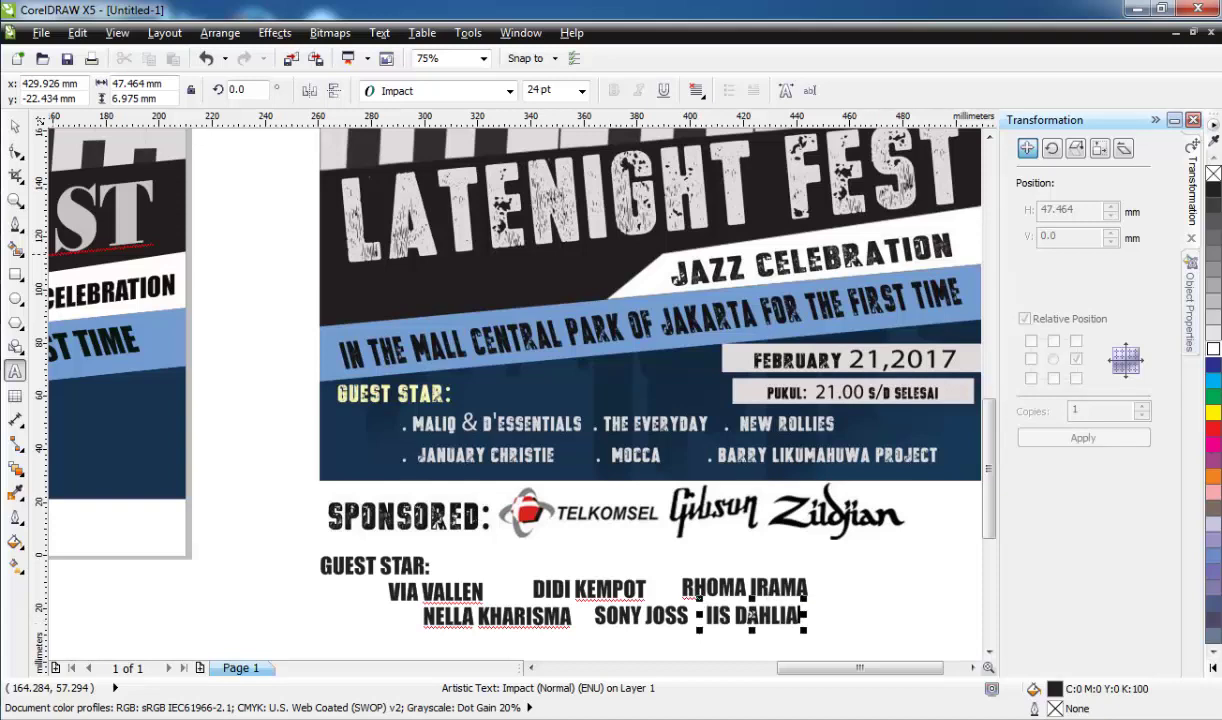
# Step: Use the eyedropper to make the GUEST STAR: heading pale yellow and the names pale grey
pyautogui.scroll(-2, 760, 590)
pyautogui.scroll(1, 322, 537)
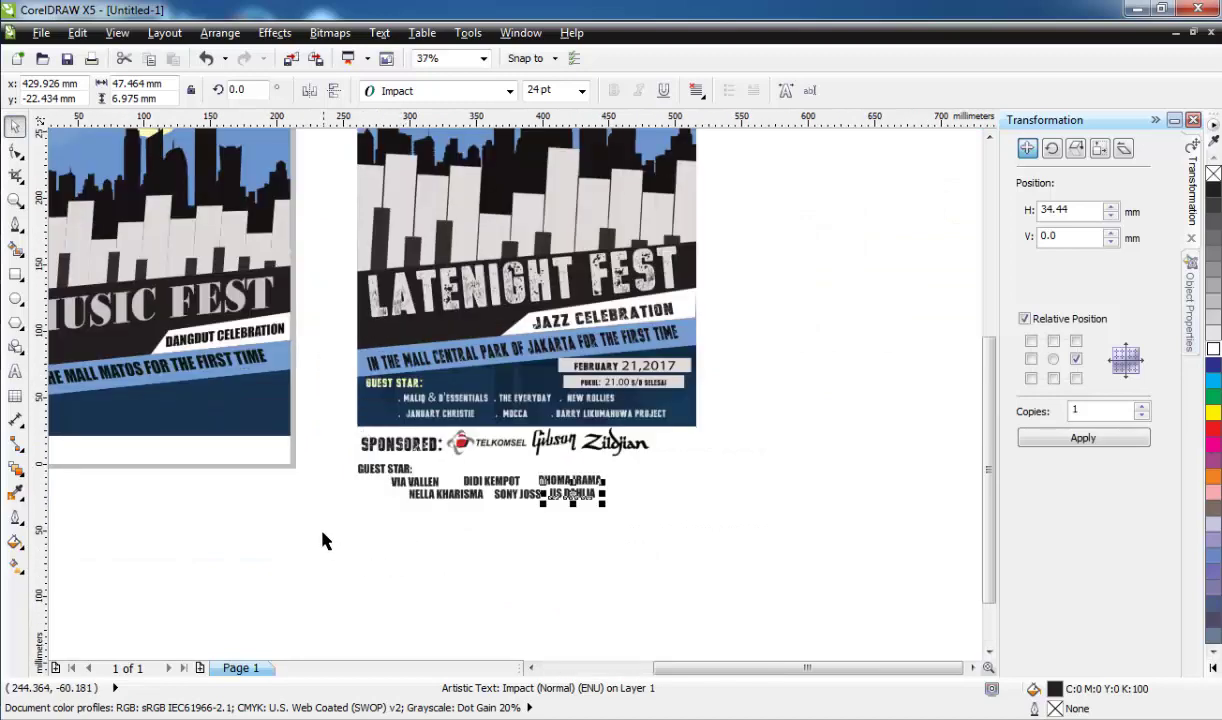
pyautogui.scroll(1, 322, 537)
pyautogui.press('i')
pyautogui.click(312, 332)
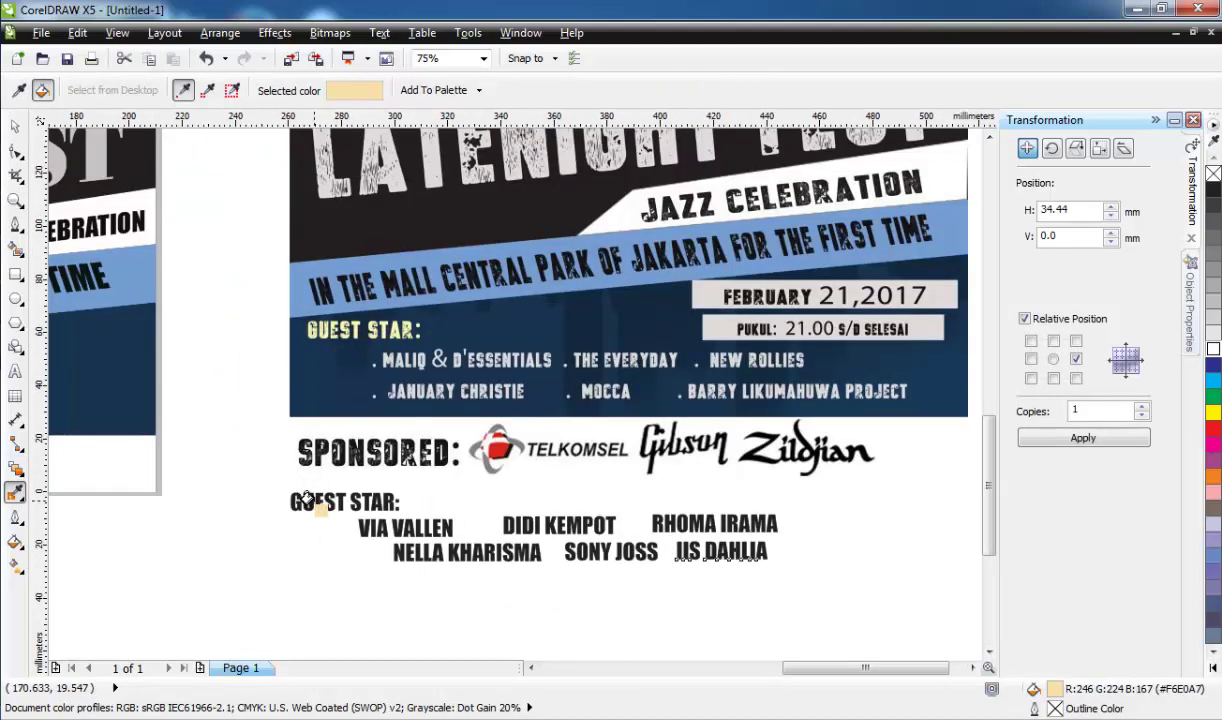
pyautogui.click(307, 500)
pyautogui.scroll(4, 409, 380)
pyautogui.scroll(3, 374, 376)
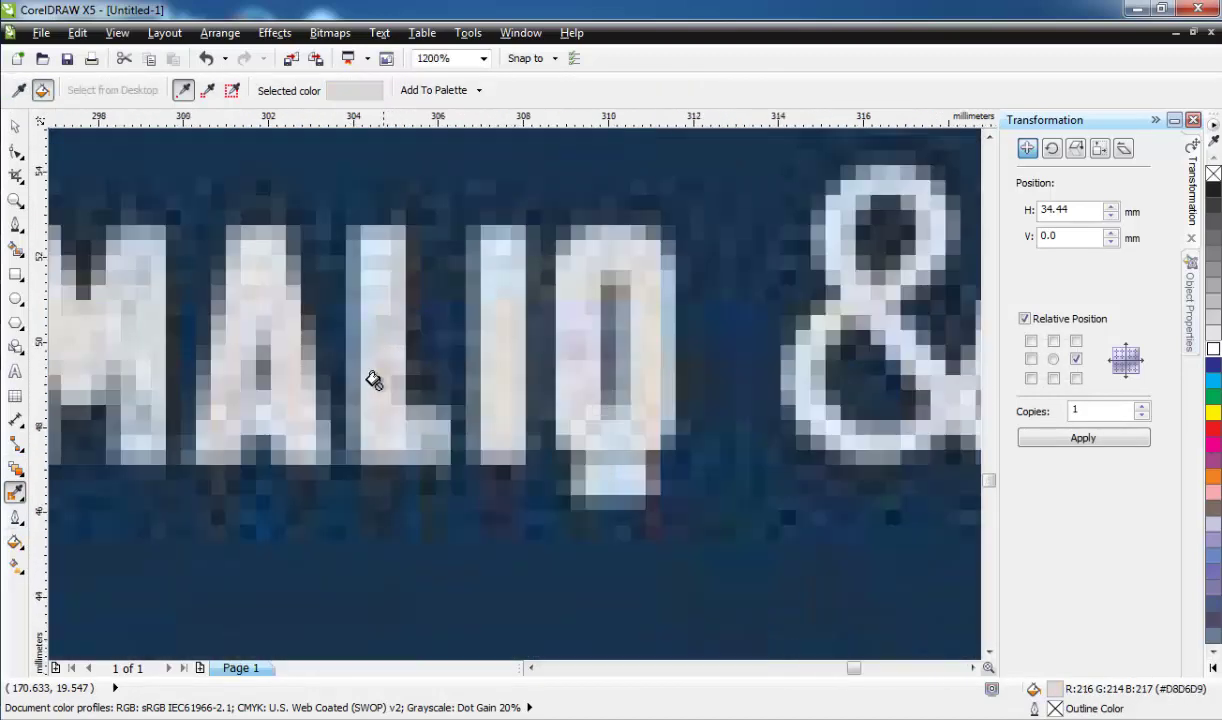
pyautogui.scroll(-8, 374, 376)
pyautogui.scroll(4, 246, 417)
pyautogui.click(248, 415)
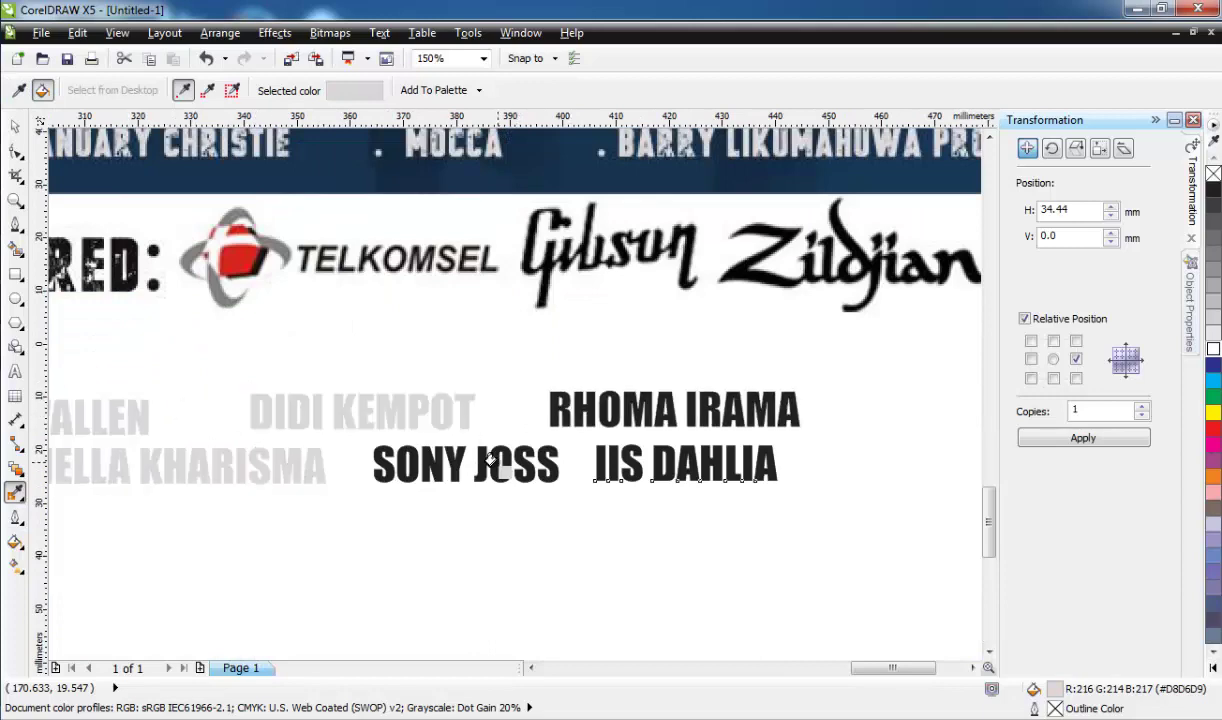
pyautogui.scroll(-2, 626, 446)
# Step: Marquee-select all guest-star texts and scale them down onto the dark band
pyautogui.press('space')
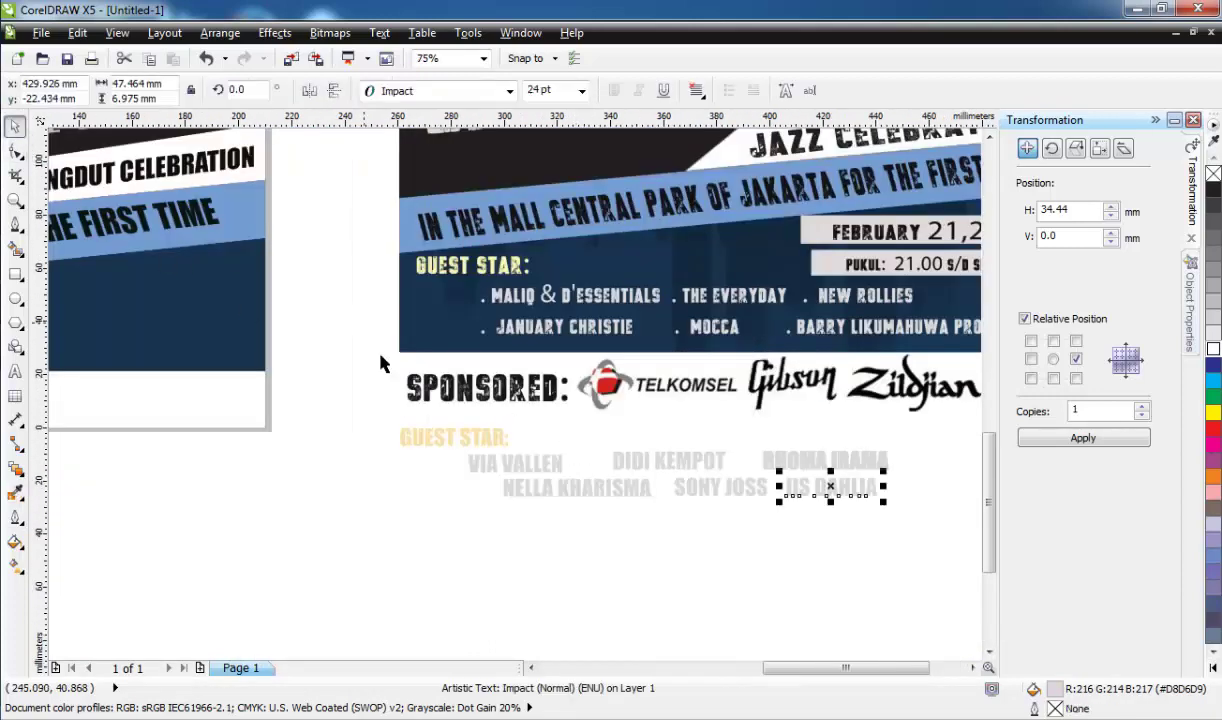
pyautogui.moveTo(350, 528); pyautogui.dragTo(900, 425)
pyautogui.scroll(-2, 404, 442)
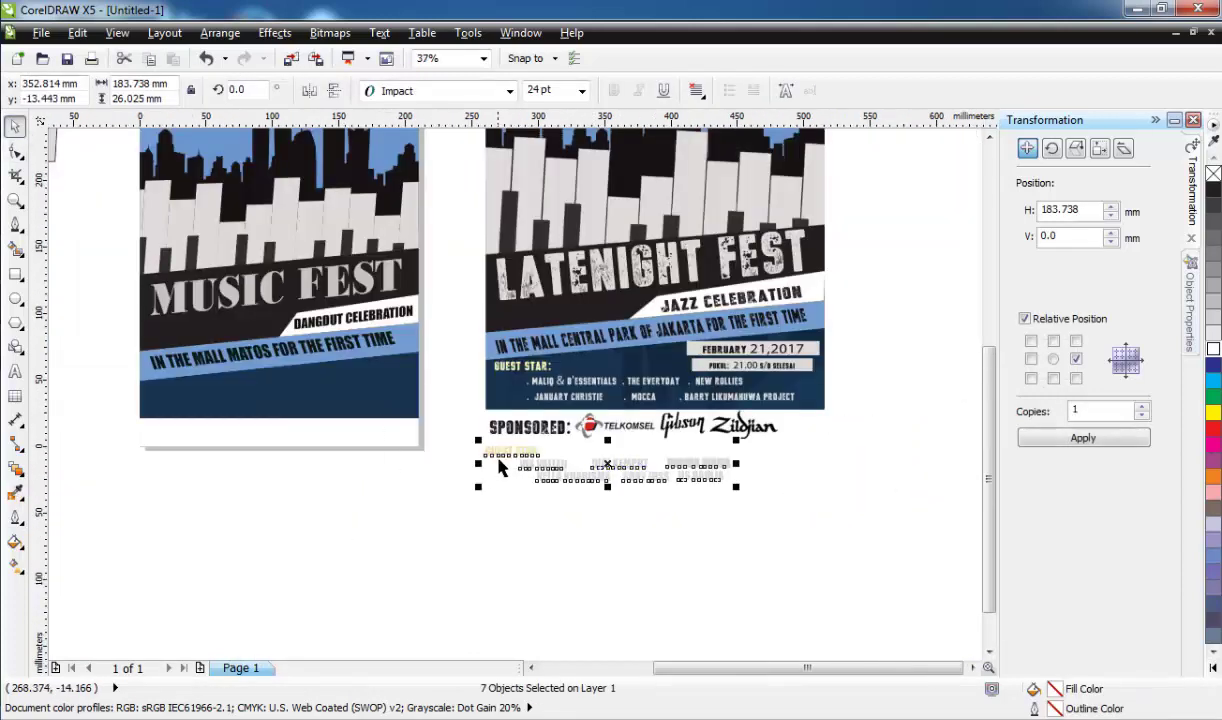
pyautogui.scroll(2, 176, 391)
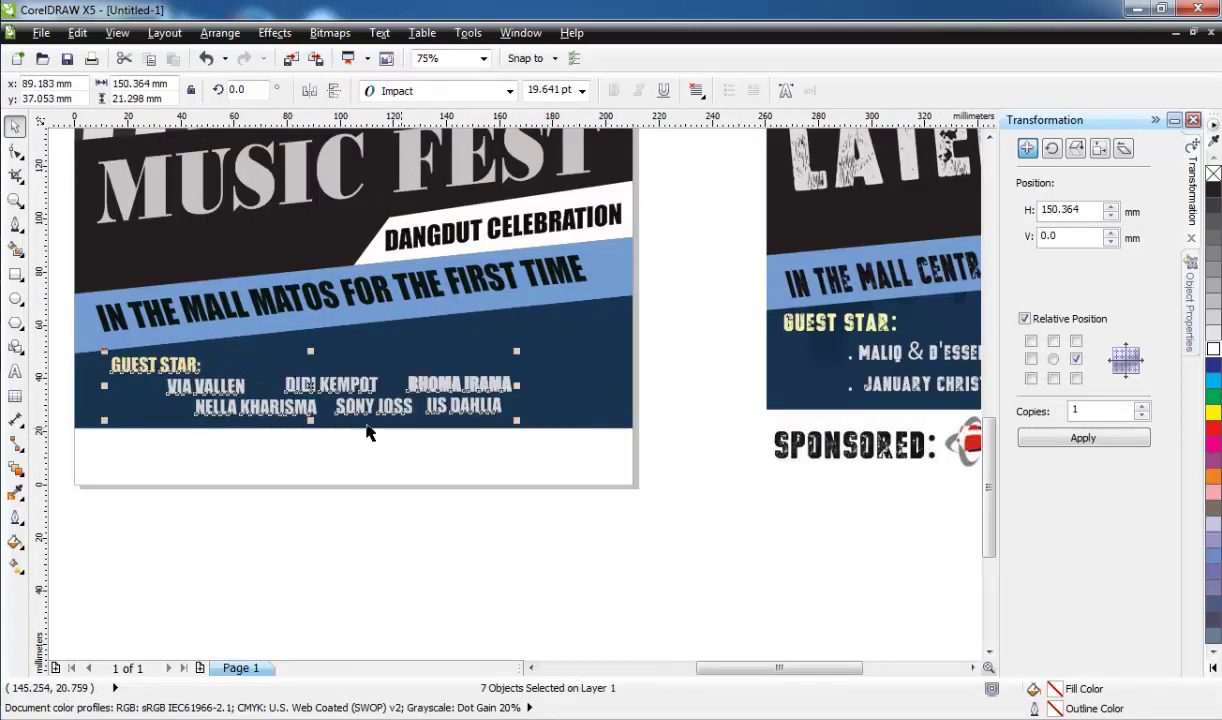
pyautogui.moveTo(607, 436)
pyautogui.mouseDown()
pyautogui.moveTo(424, 451)
pyautogui.moveTo(469, 437)
pyautogui.mouseUp()
pyautogui.scroll(-2, 300, 423)
pyautogui.scroll(2, 424, 451)
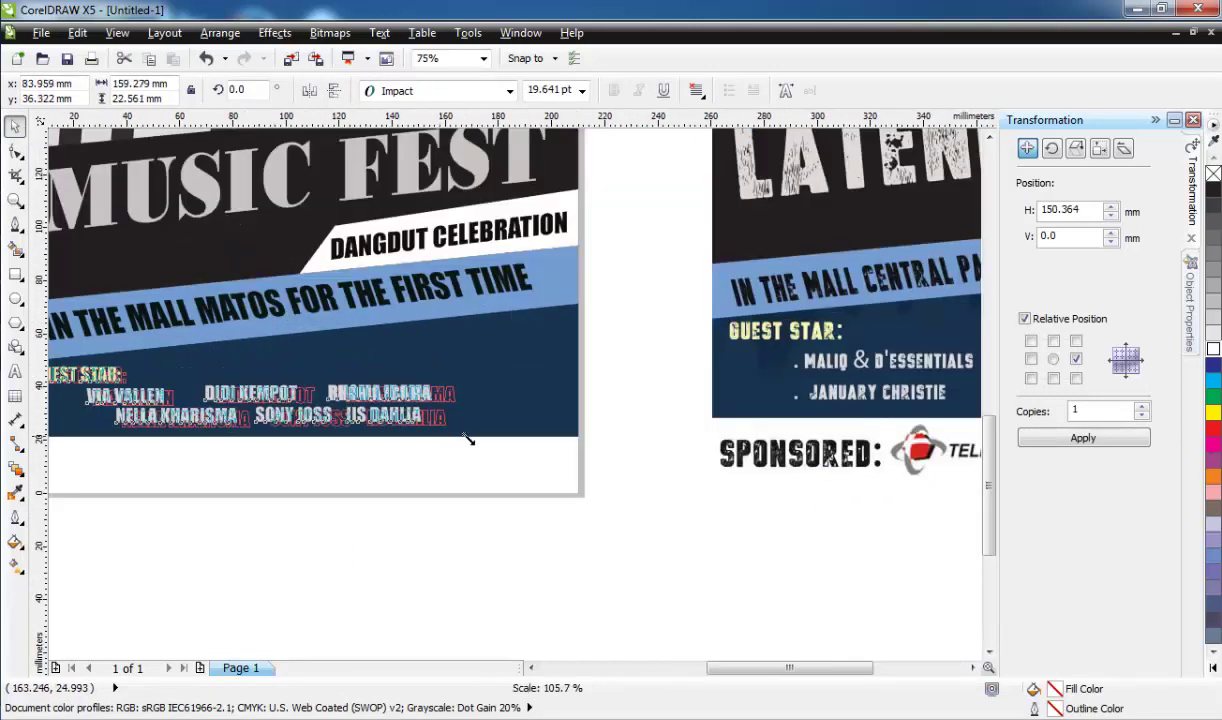
pyautogui.press('F6')
pyautogui.scroll(-2, 319, 436)
pyautogui.scroll(2, 315, 385)
# Step: Draw a thin white box above the guest names
pyautogui.moveTo(276, 375); pyautogui.dragTo(466, 400)
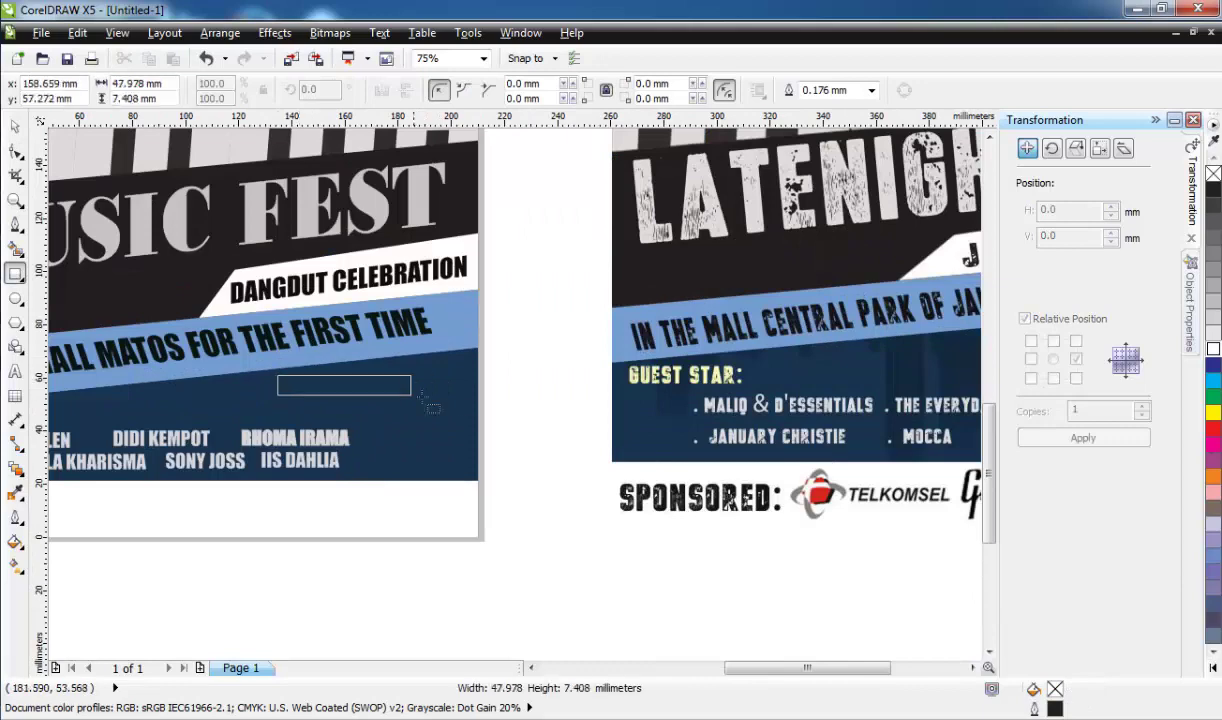
pyautogui.scroll(-2, 345, 392)
pyautogui.scroll(2, 340, 390)
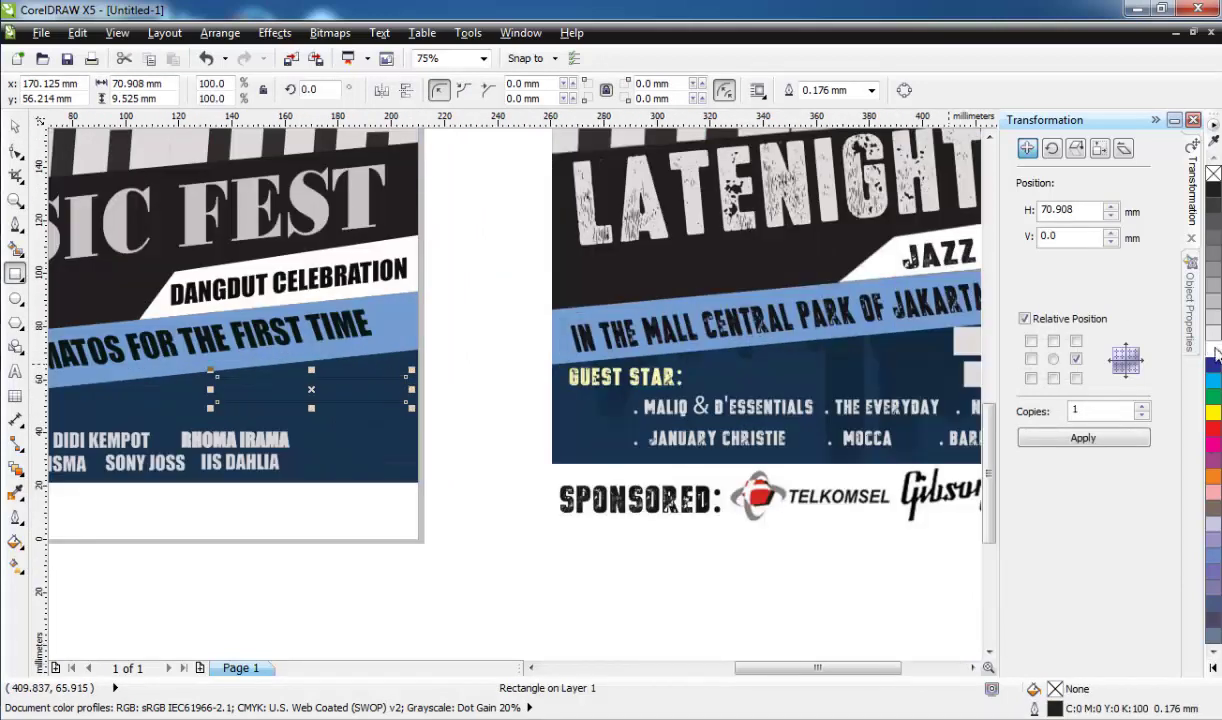
pyautogui.scroll(-2, 445, 358)
# Step: Type the 'NOV 15, 2017' date in Arial Black and move it onto the white box
pyautogui.click(15, 371)
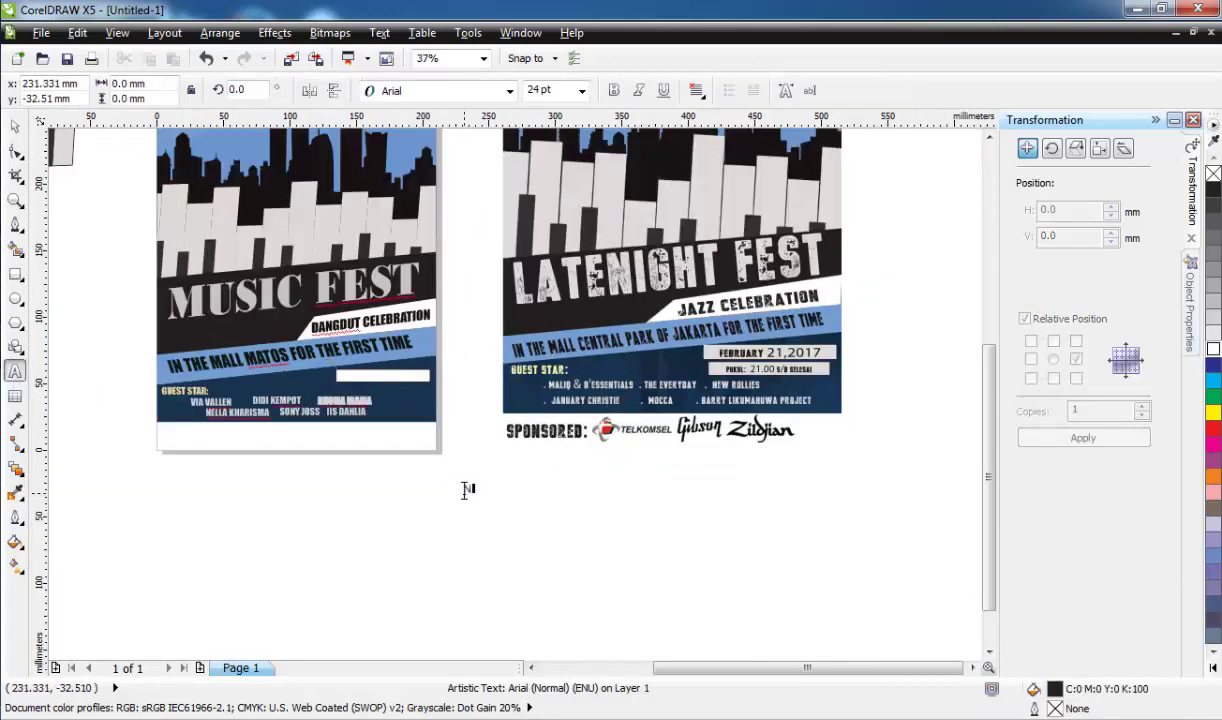
pyautogui.write('NOV 15, 2017')
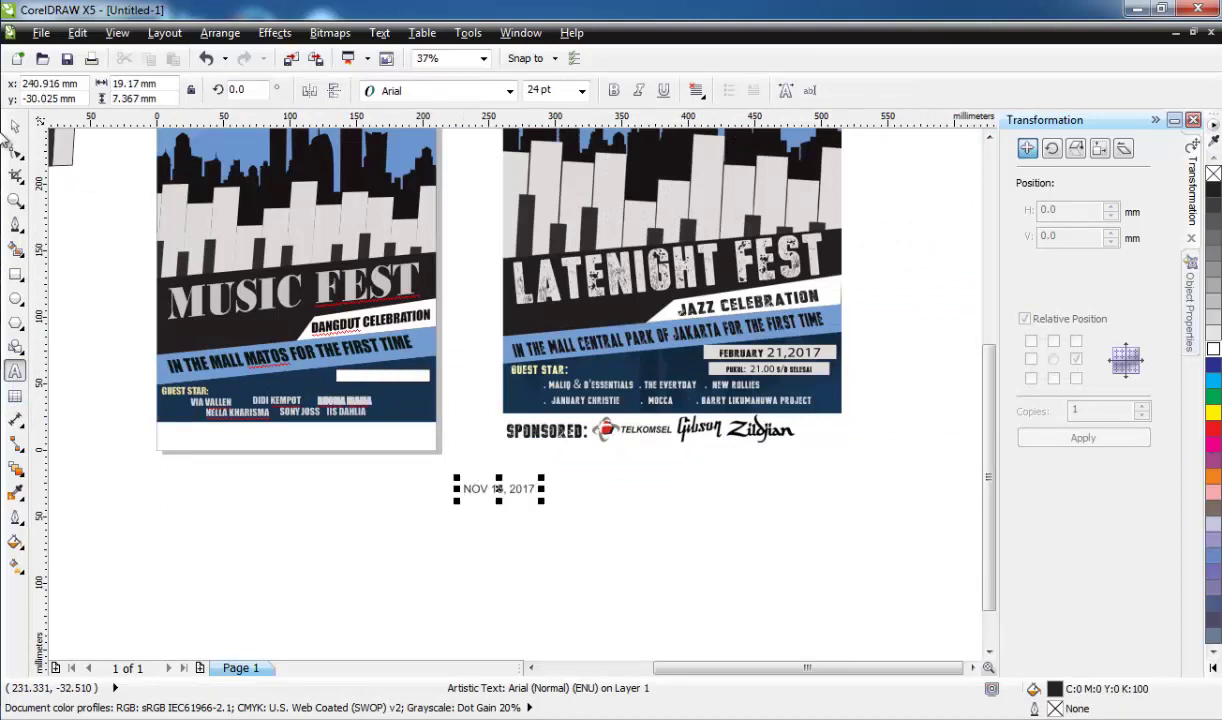
pyautogui.click(15, 125)
pyautogui.click(509, 90)
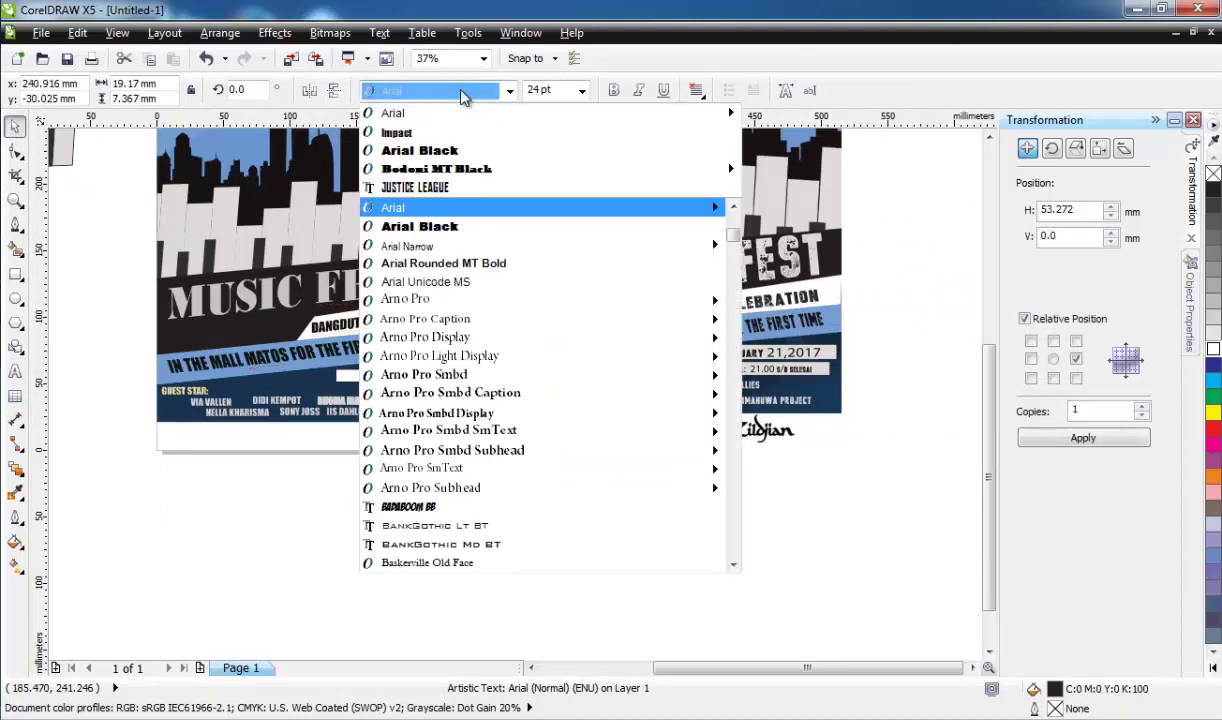
pyautogui.click(420, 150)
pyautogui.scroll(2, 481, 476)
pyautogui.moveTo(560, 520); pyautogui.dragTo(333, 302)
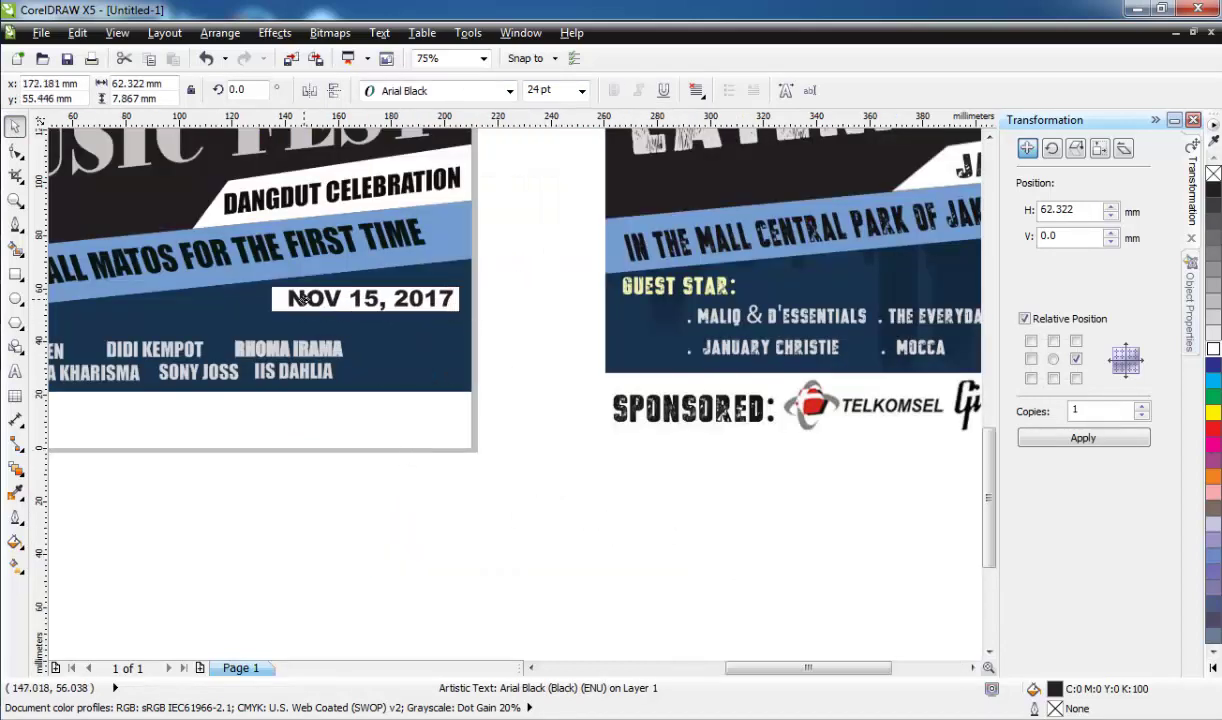
pyautogui.scroll(4, 445, 310)
pyautogui.scroll(-4, 530, 332)
pyautogui.scroll(-2, 360, 320)
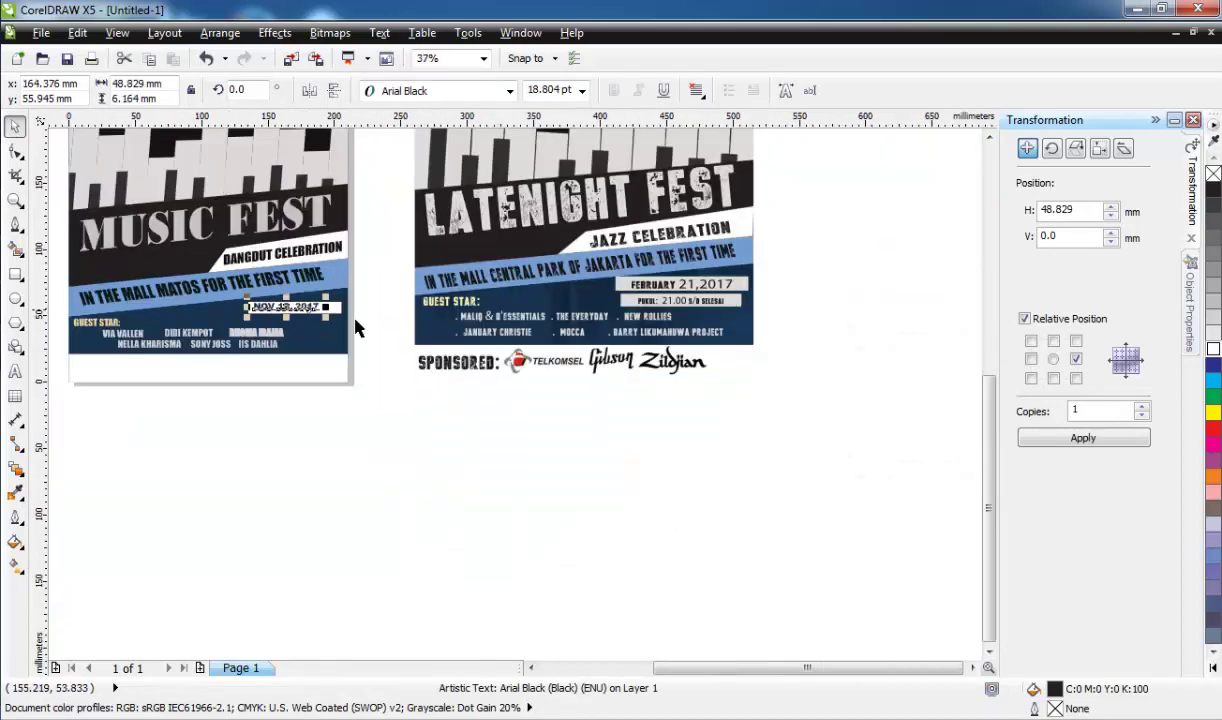
pyautogui.scroll(2, 360, 320)
# Step: Draw a second white box, narrowed to 58.2 mm wide
pyautogui.press('Escape')
pyautogui.press('F6')
pyautogui.moveTo(198, 462)
pyautogui.mouseDown()
pyautogui.moveTo(376, 488)
pyautogui.moveTo(264, 331)
pyautogui.mouseUp()
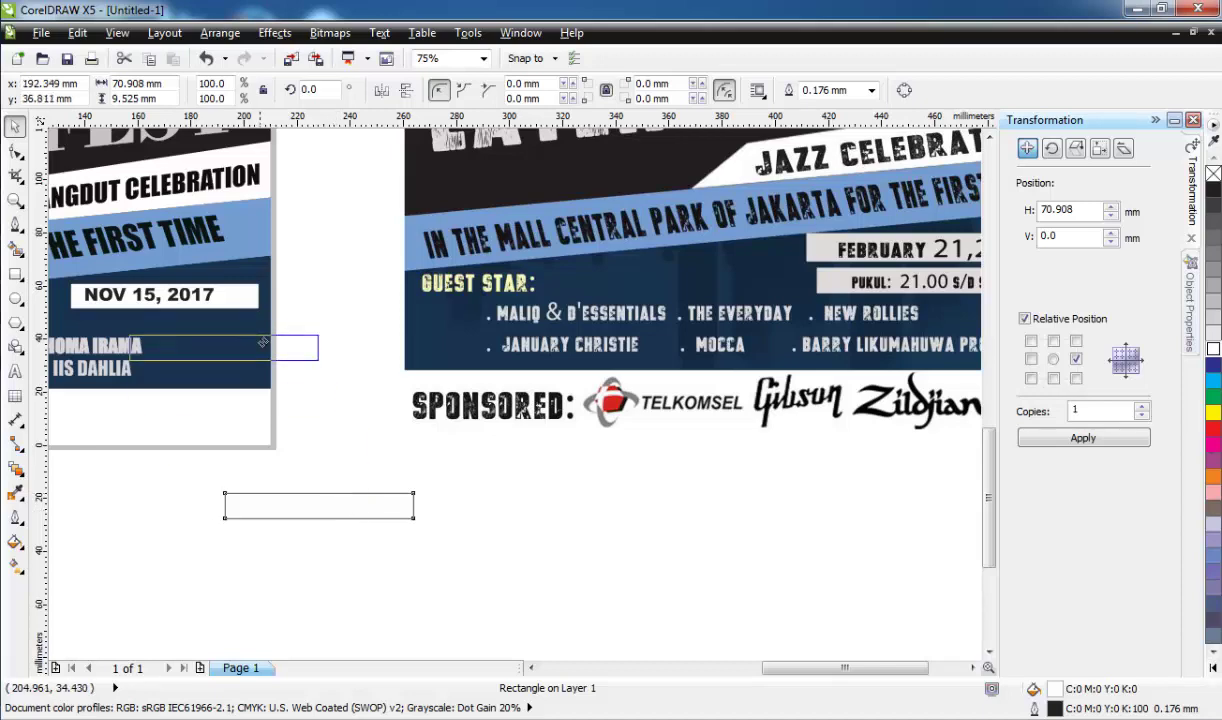
pyautogui.scroll(4, 264, 331)
pyautogui.moveTo(470, 331); pyautogui.dragTo(333, 314)
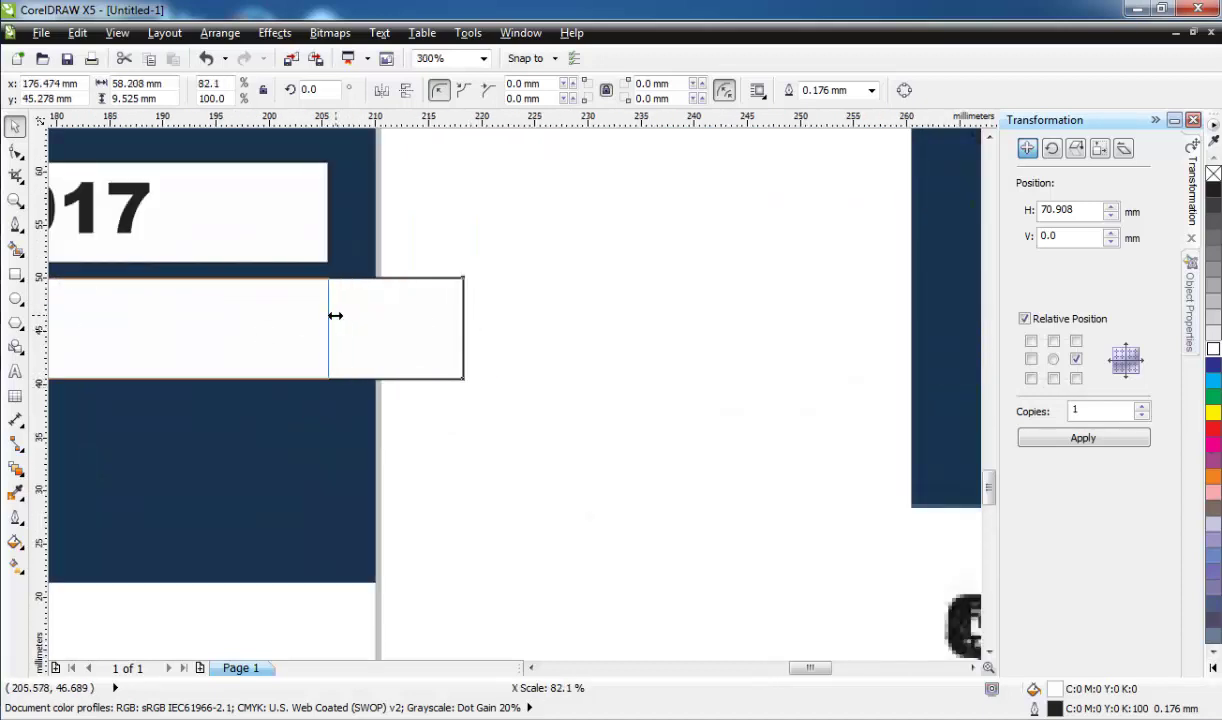
pyautogui.scroll(-6, 333, 314)
pyautogui.scroll(2, 271, 373)
# Step: Duplicate the date, change the copy to '20.00 WIB', and align both boxes
pyautogui.click(271, 373)
pyautogui.hotkey('ctrl', 'd')
pyautogui.scroll(-2, 271, 373)
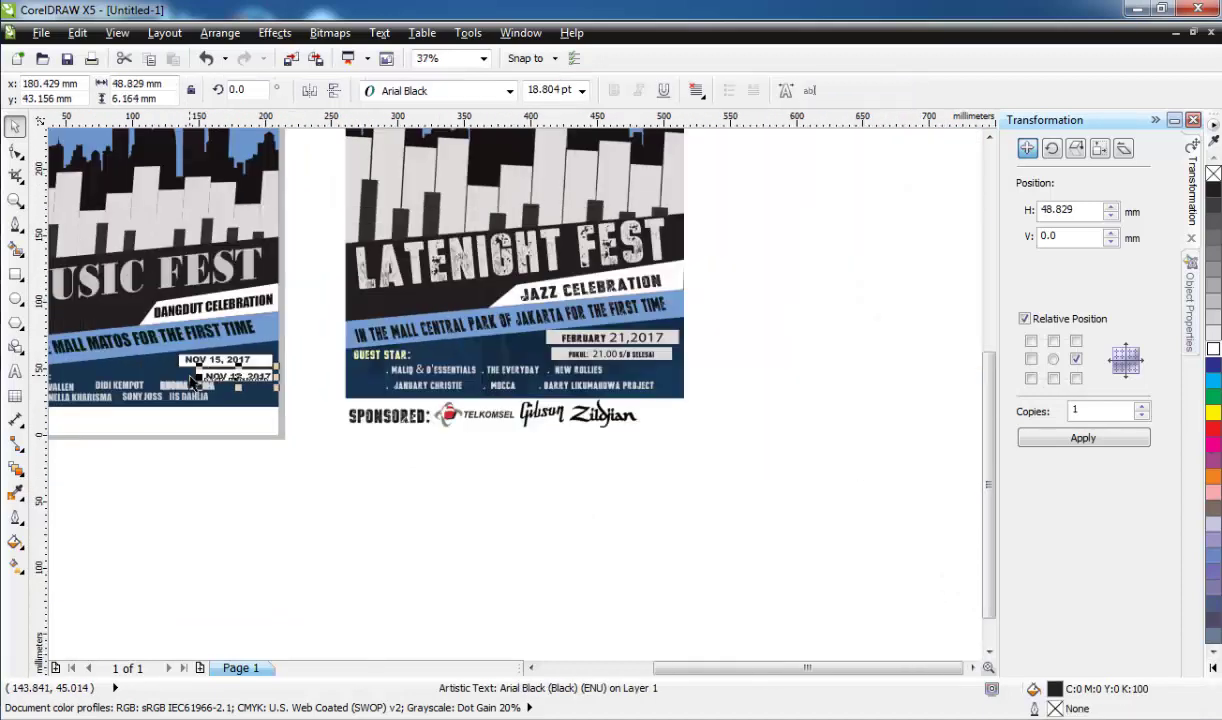
pyautogui.scroll(2, 271, 373)
pyautogui.scroll(2, 271, 373)
pyautogui.press('F8')
pyautogui.write('2')
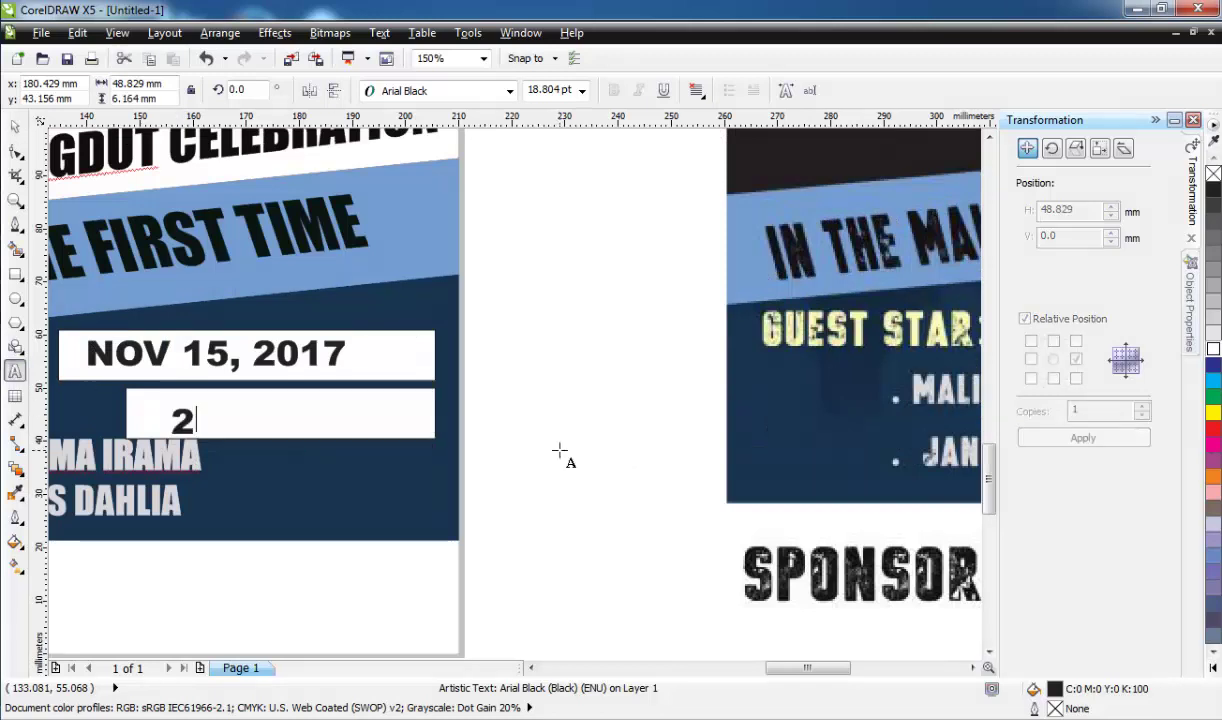
pyautogui.write('0.')
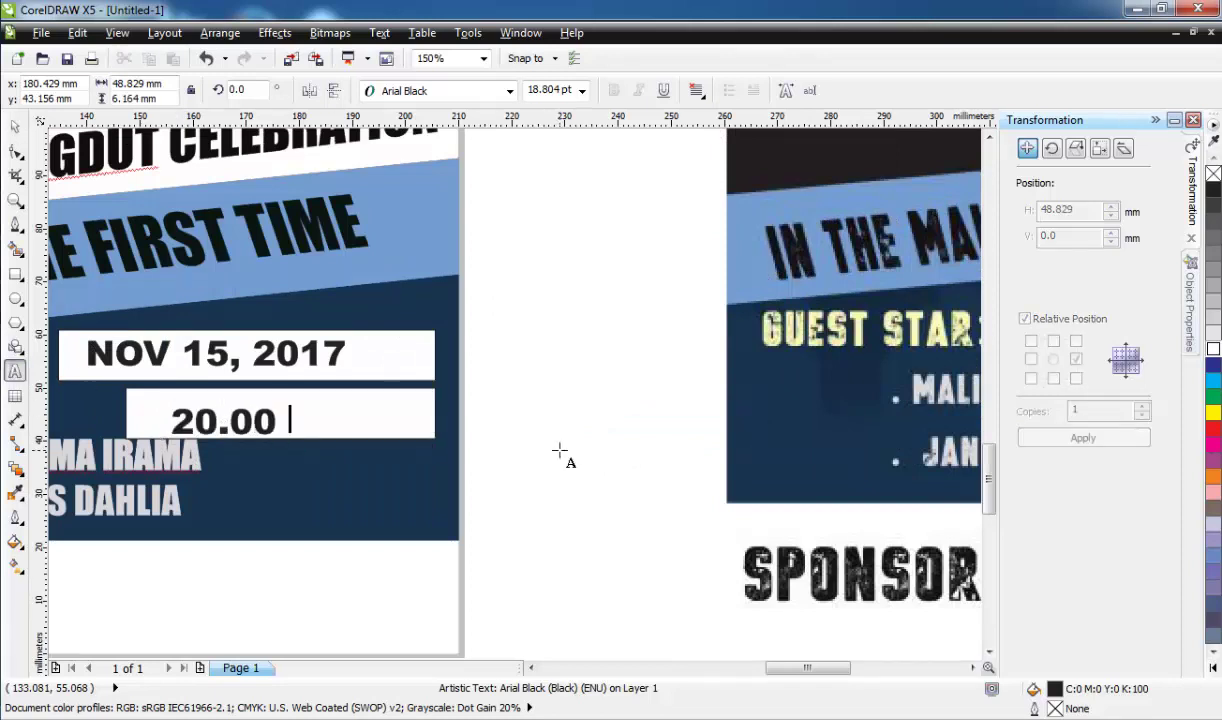
pyautogui.write('2')
pyautogui.press('BackSpace')
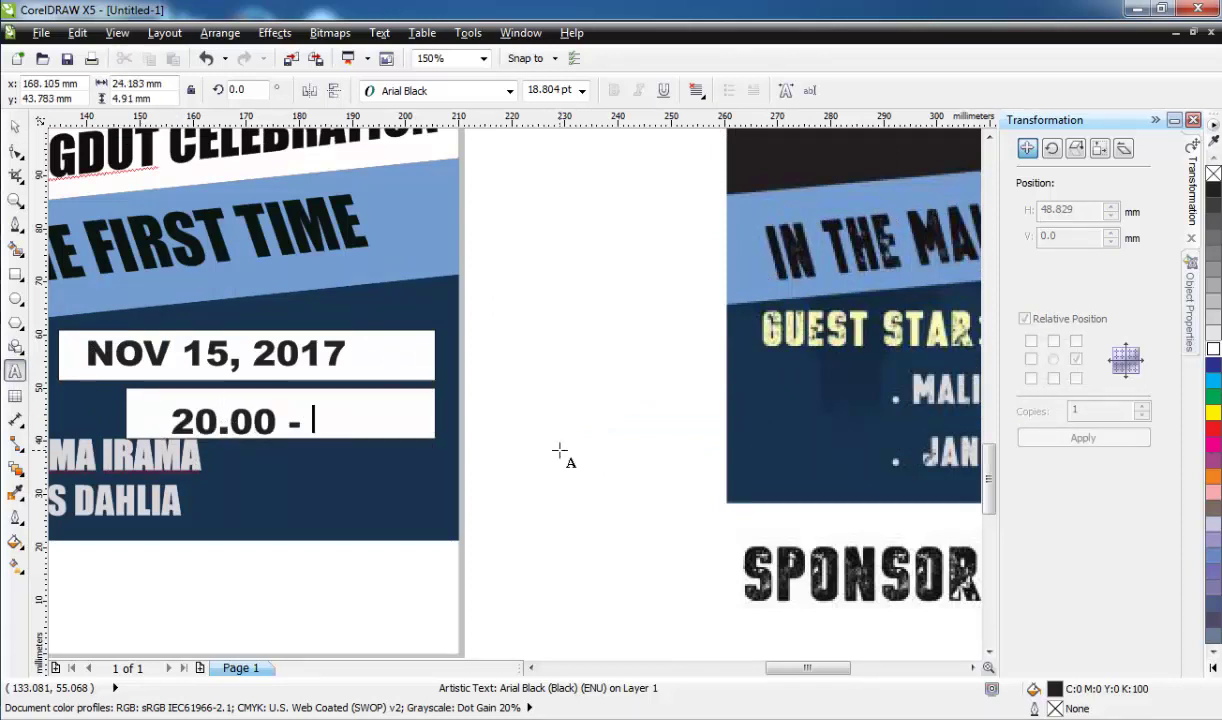
pyautogui.write('WIB')
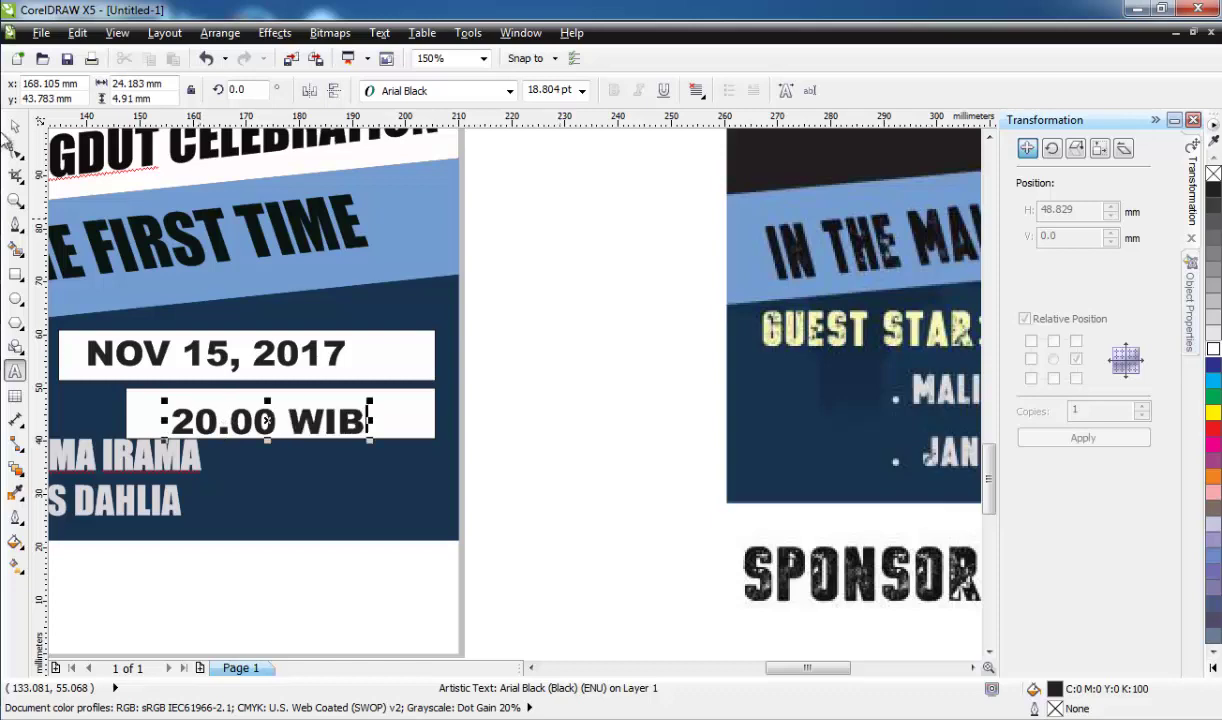
pyautogui.hotkey('ctrl', 'space')
pyautogui.moveTo(265, 421); pyautogui.dragTo(314, 415)
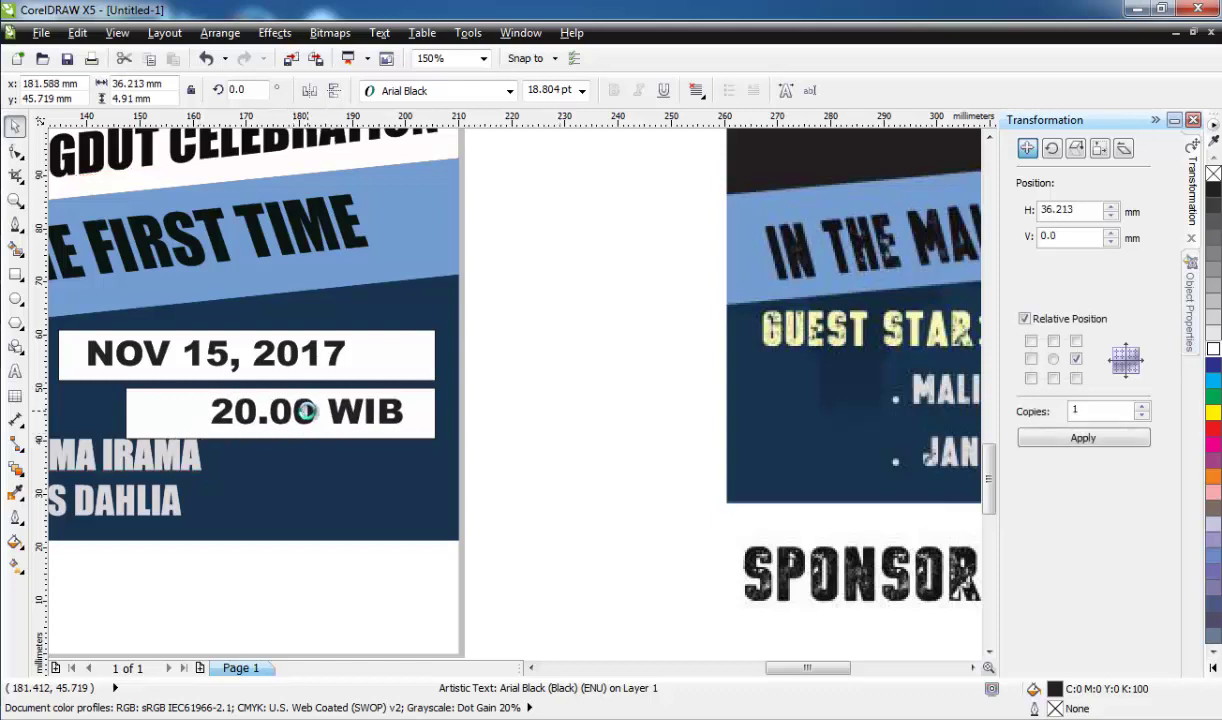
pyautogui.scroll(-3, 314, 415)
pyautogui.scroll(2, 243, 401)
pyautogui.moveTo(243, 401); pyautogui.dragTo(250, 404)
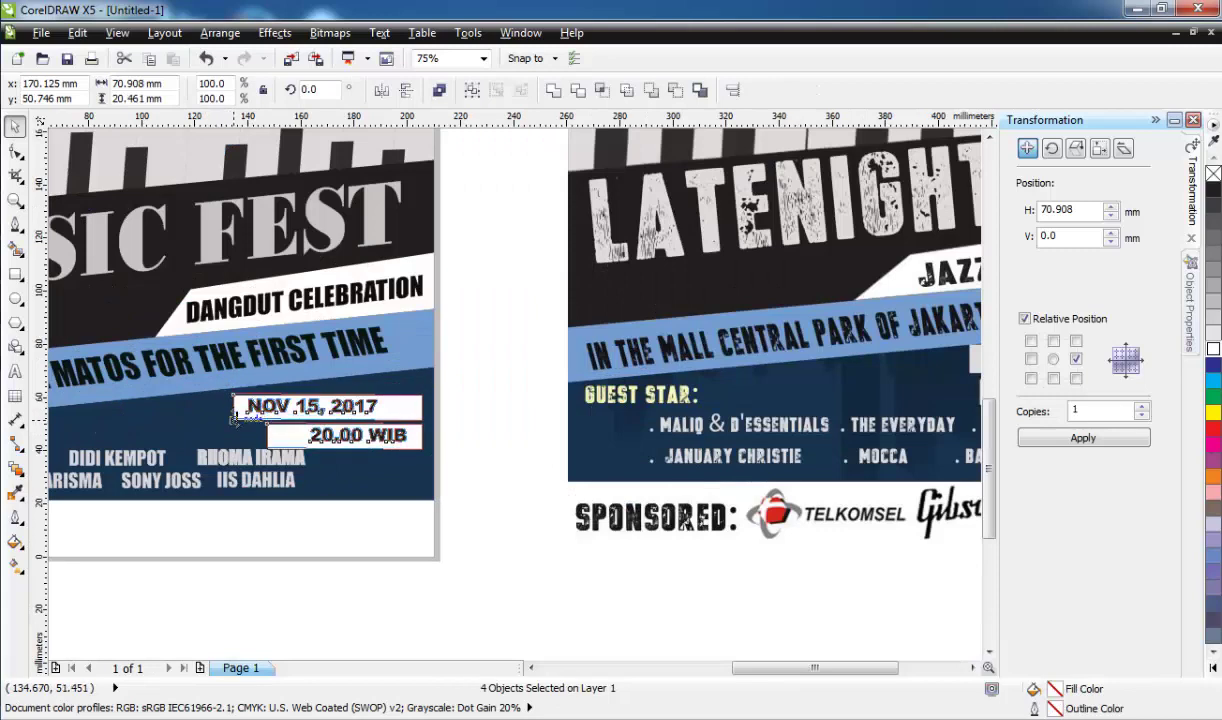
# Step: Fill the Music Fest background rectangle with magenta-pink
pyautogui.scroll(-3, 199, 309)
pyautogui.scroll(2, 199, 309)
pyautogui.click(285, 213)
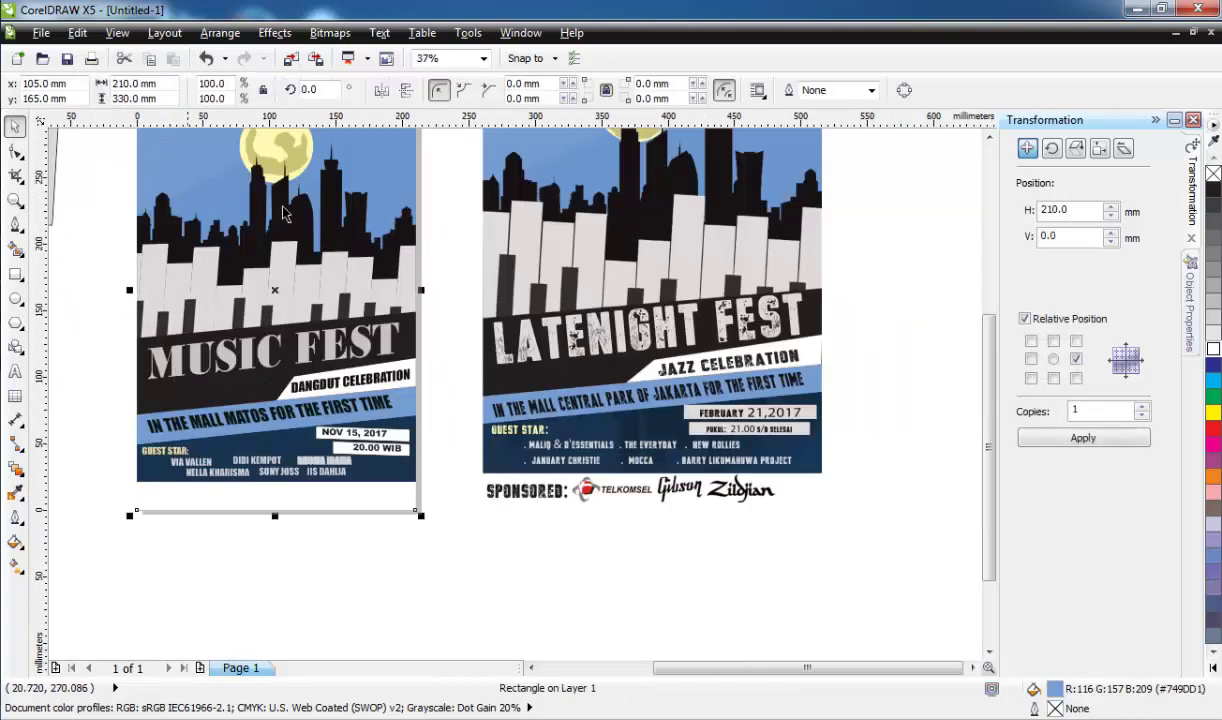
pyautogui.doubleClick(1057, 690)
pyautogui.click(862, 272)
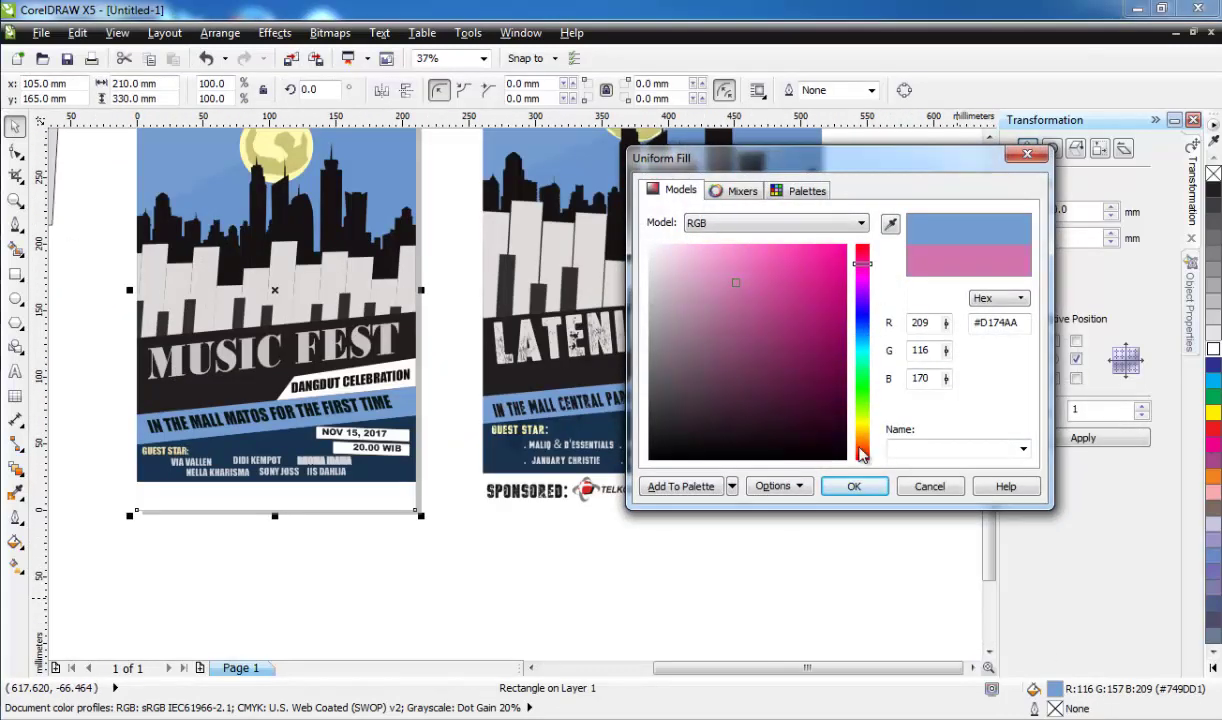
pyautogui.click(854, 486)
# Step: Make the sky shape pink and copy that pink onto the slanted band
pyautogui.press('Tab')
pyautogui.hotkey('shift', 'F11')
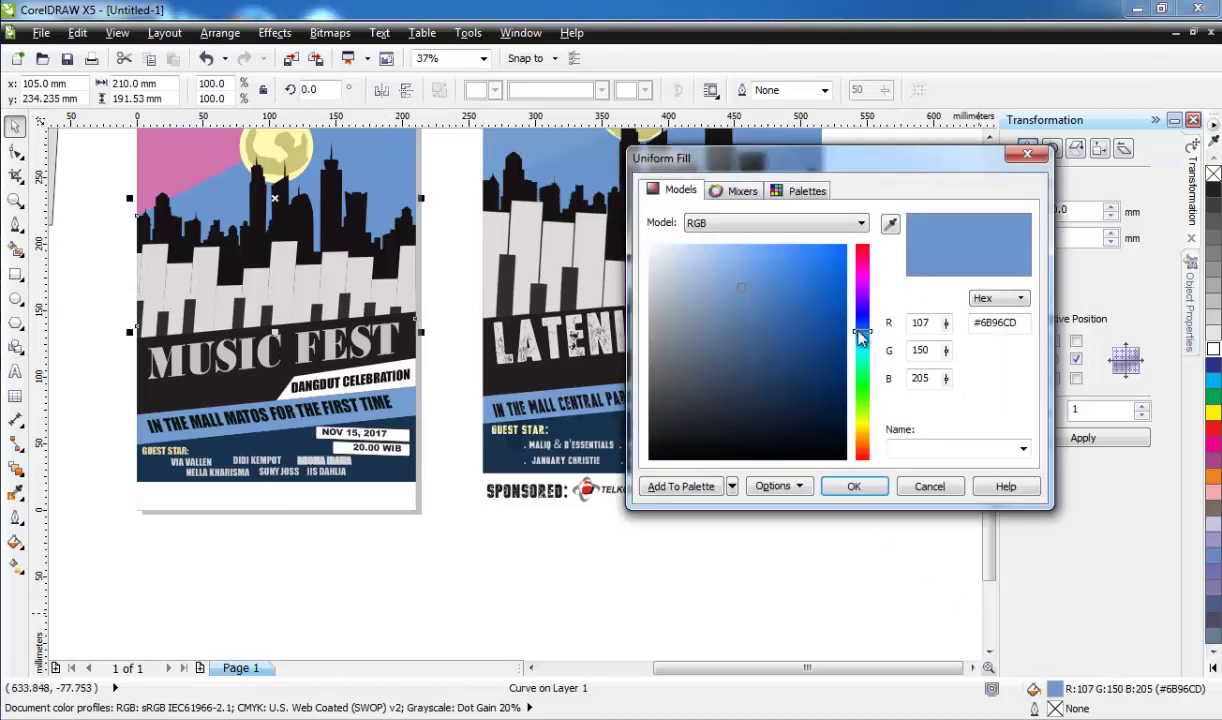
pyautogui.moveTo(860, 335); pyautogui.dragTo(862, 264)
pyautogui.click(854, 486)
pyautogui.scroll(-2, 500, 320)
pyautogui.scroll(2, 300, 320)
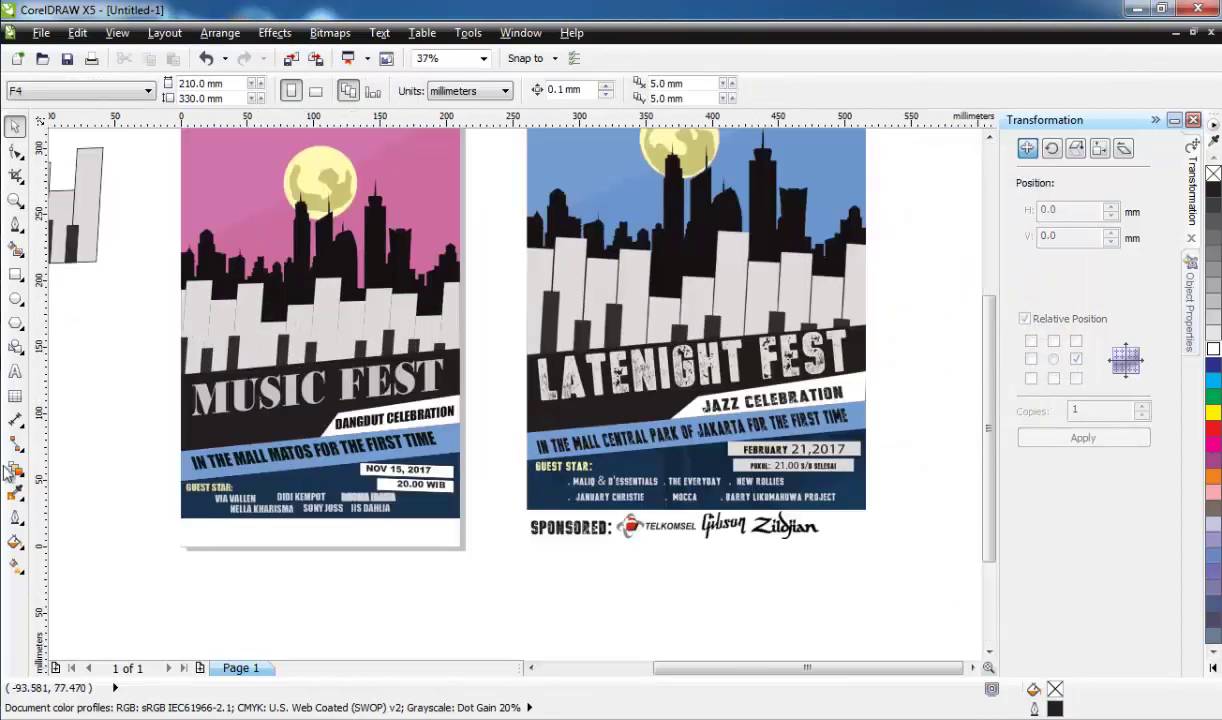
pyautogui.click(15, 490)
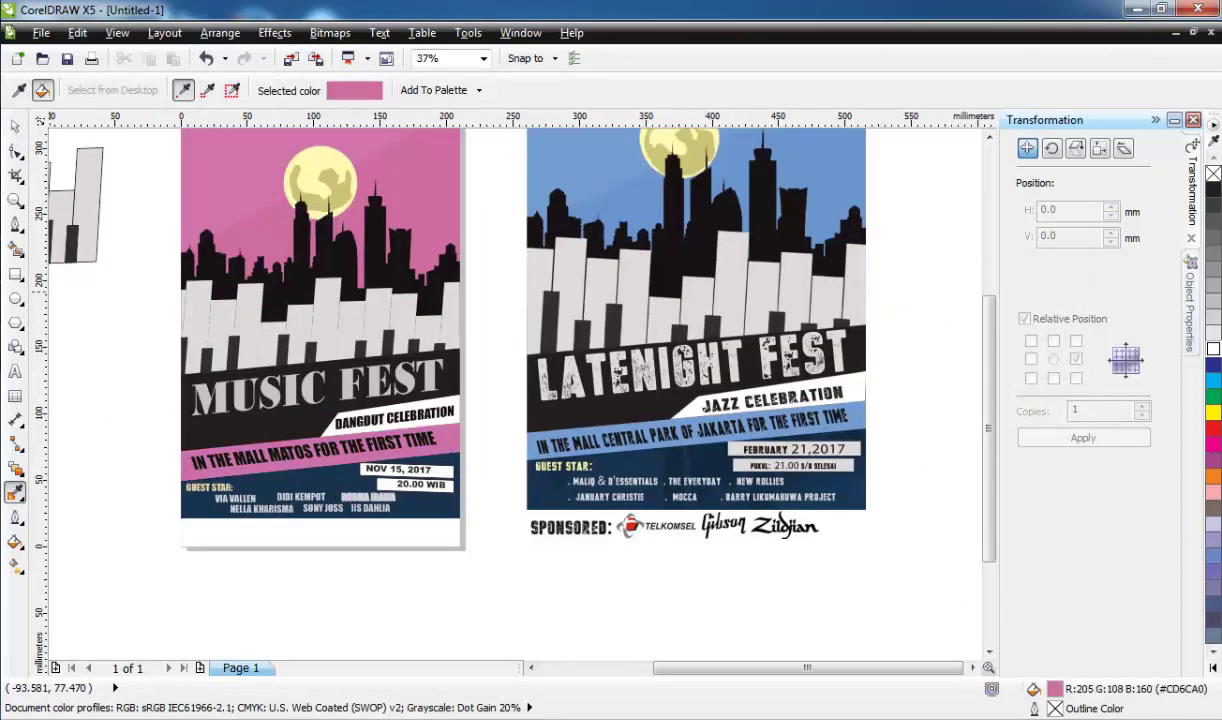
# Step: Give the dark bottom band a maroon fill
pyautogui.press('space')
pyautogui.click(437, 452)
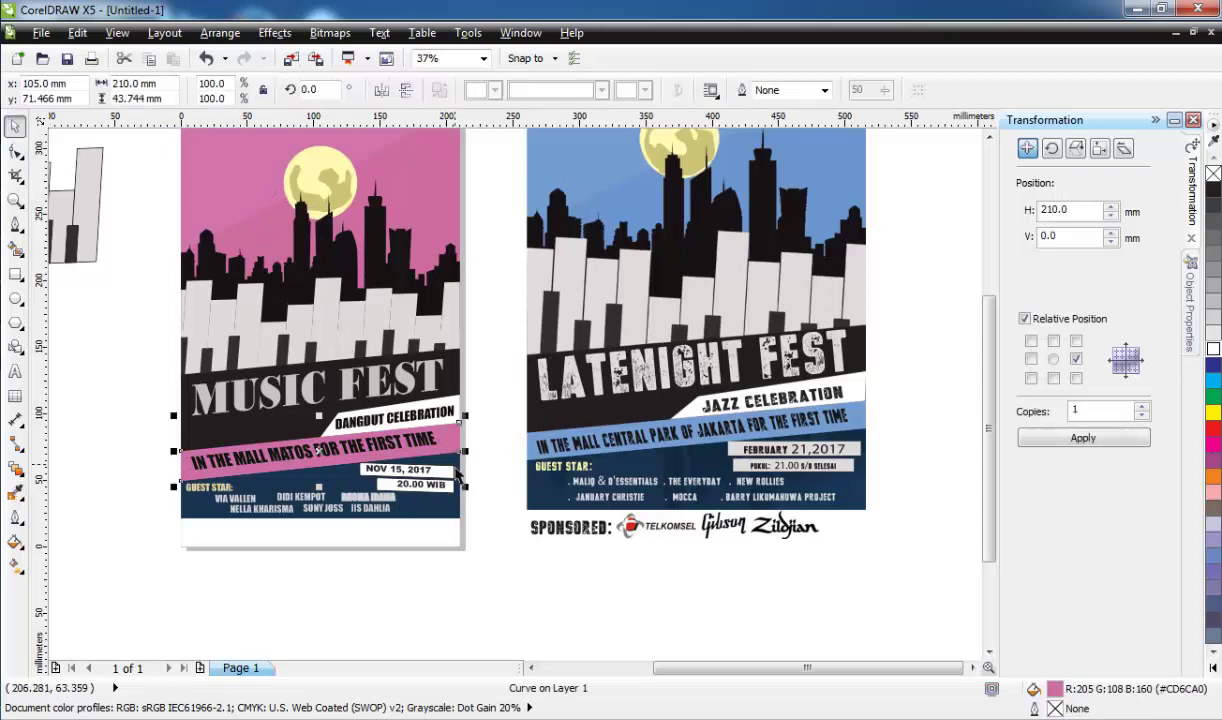
pyautogui.doubleClick(1055, 689)
pyautogui.click(854, 486)
pyautogui.click(437, 576)
pyautogui.scroll(-2, 437, 576)
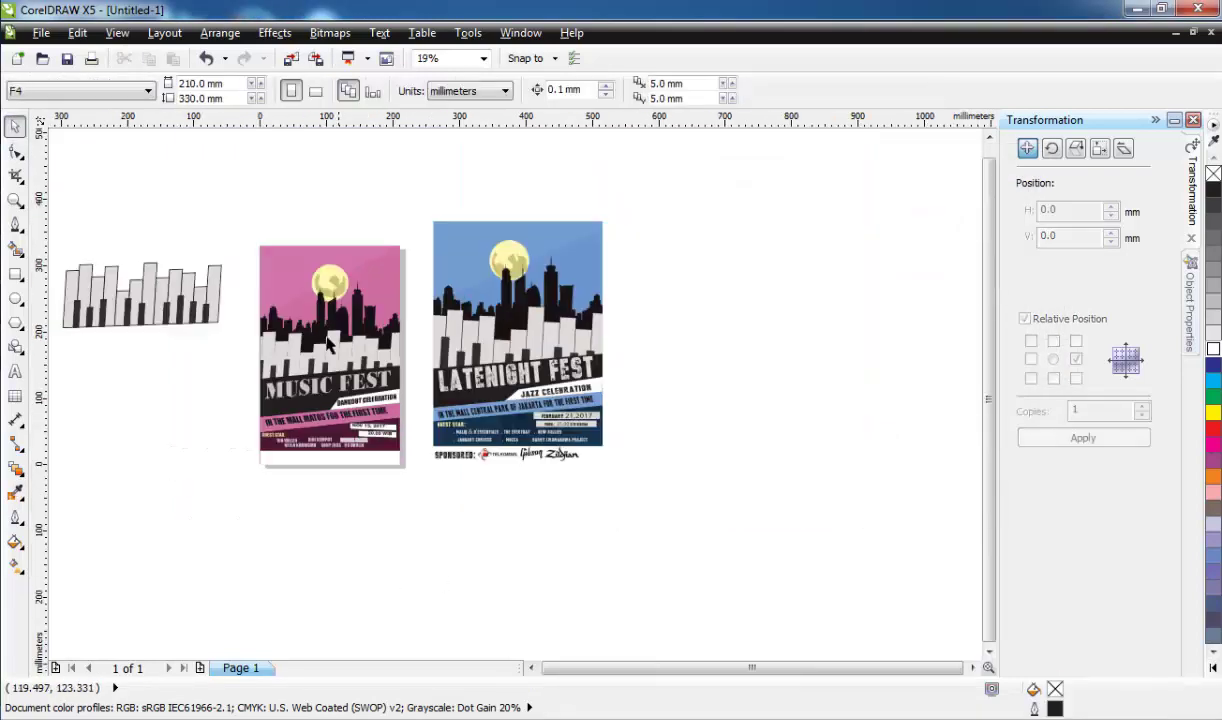
pyautogui.scroll(2, 331, 593)
pyautogui.scroll(-1, 331, 593)
pyautogui.scroll(1, 330, 593)
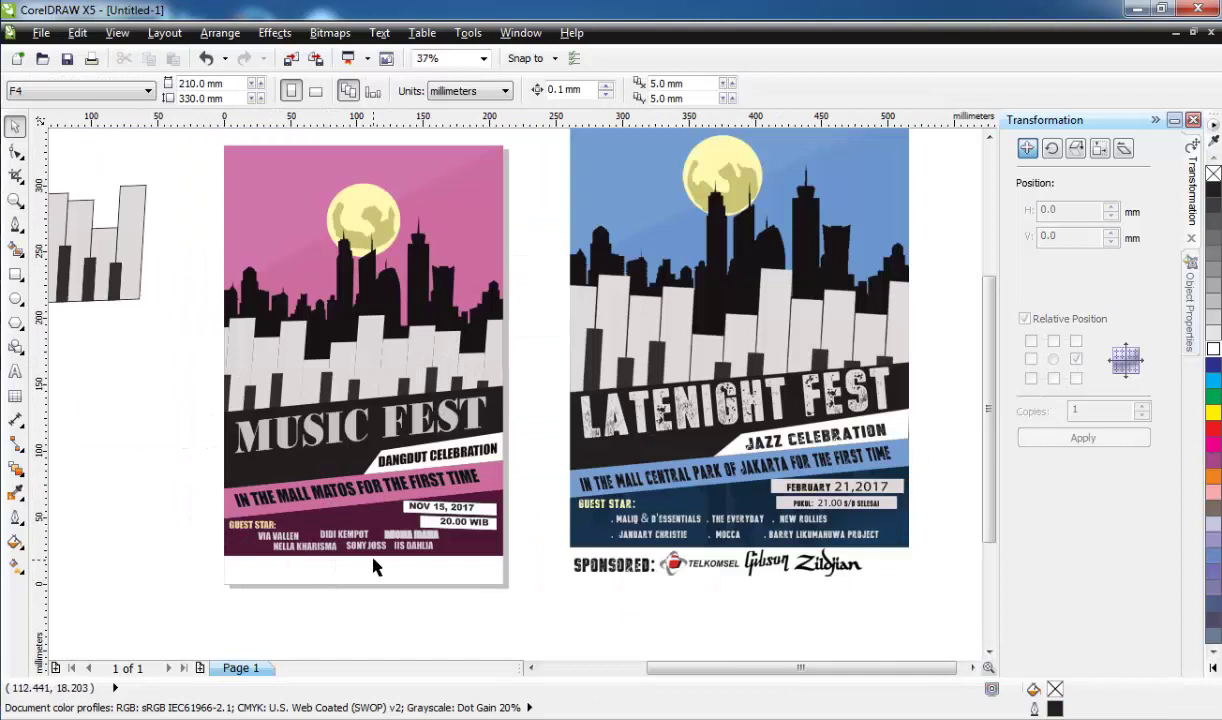
# Step: Create a 'SPONSORED:' text label set in Arial Black
pyautogui.click(15, 370)
pyautogui.click(545, 620)
pyautogui.write('SPONSORED:')
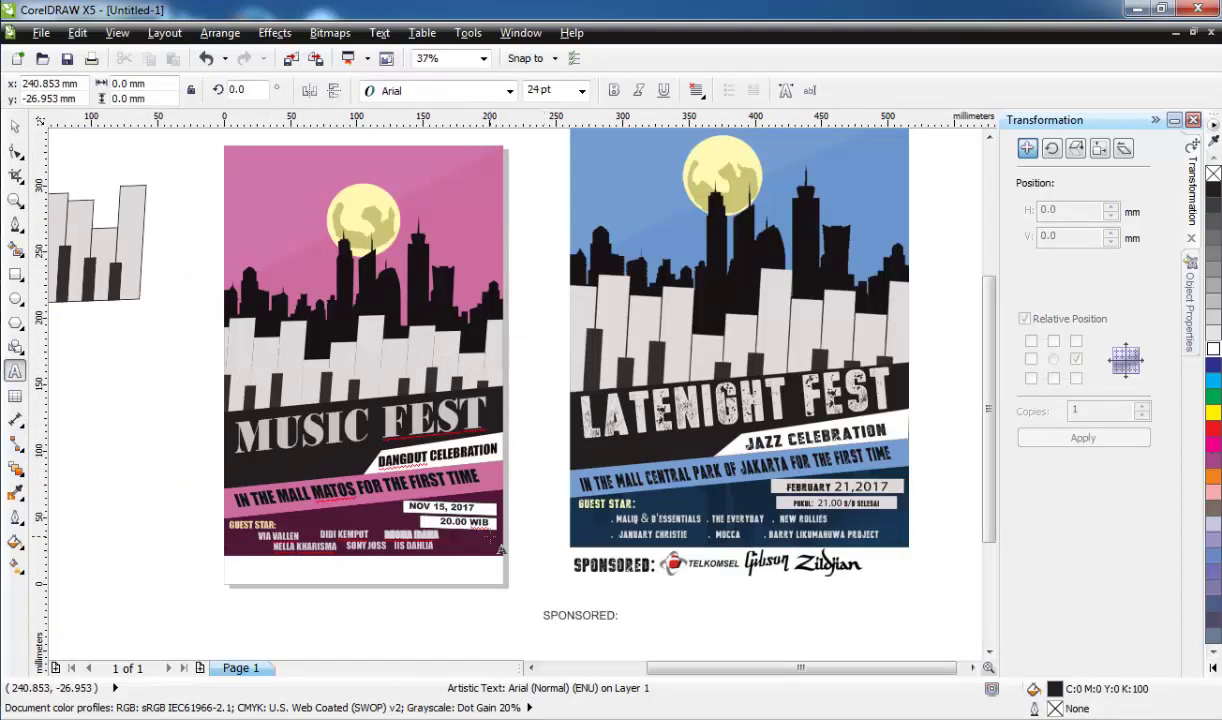
pyautogui.click(15, 125)
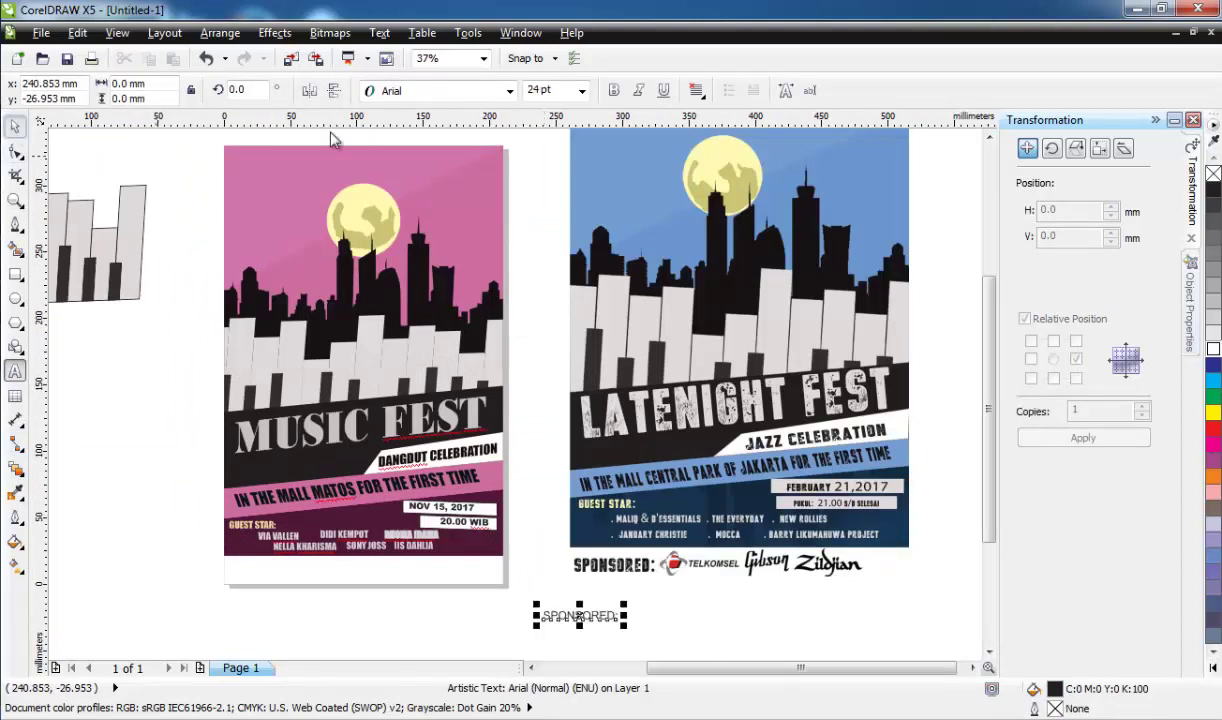
pyautogui.click(509, 90)
pyautogui.click(410, 131)
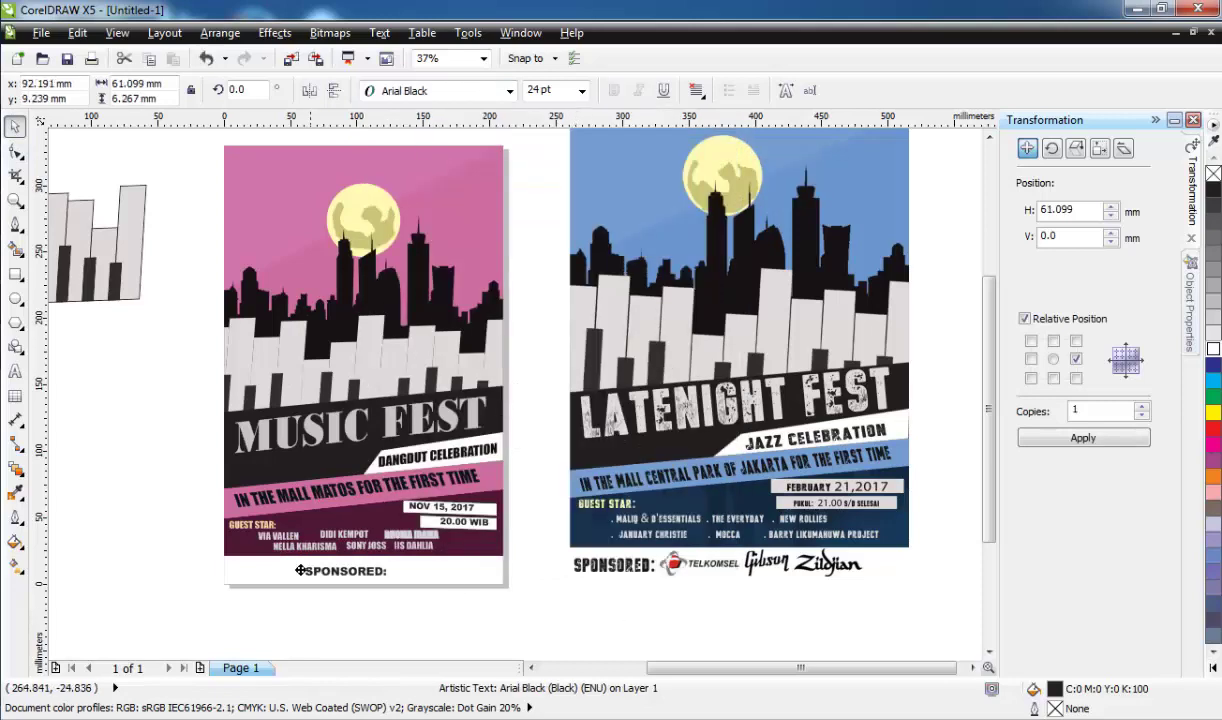
# Step: Move SPONSORED: onto the poster's bottom strip and enlarge it
pyautogui.moveTo(583, 615); pyautogui.dragTo(277, 569)
pyautogui.scroll(3, 256, 580)
pyautogui.moveTo(341, 516)
pyautogui.mouseDown()
pyautogui.moveTo(347, 506)
pyautogui.moveTo(300, 512)
pyautogui.mouseUp()
pyautogui.scroll(-2, 259, 545)
pyautogui.scroll(2, 288, 510)
pyautogui.scroll(-5, 290, 512)
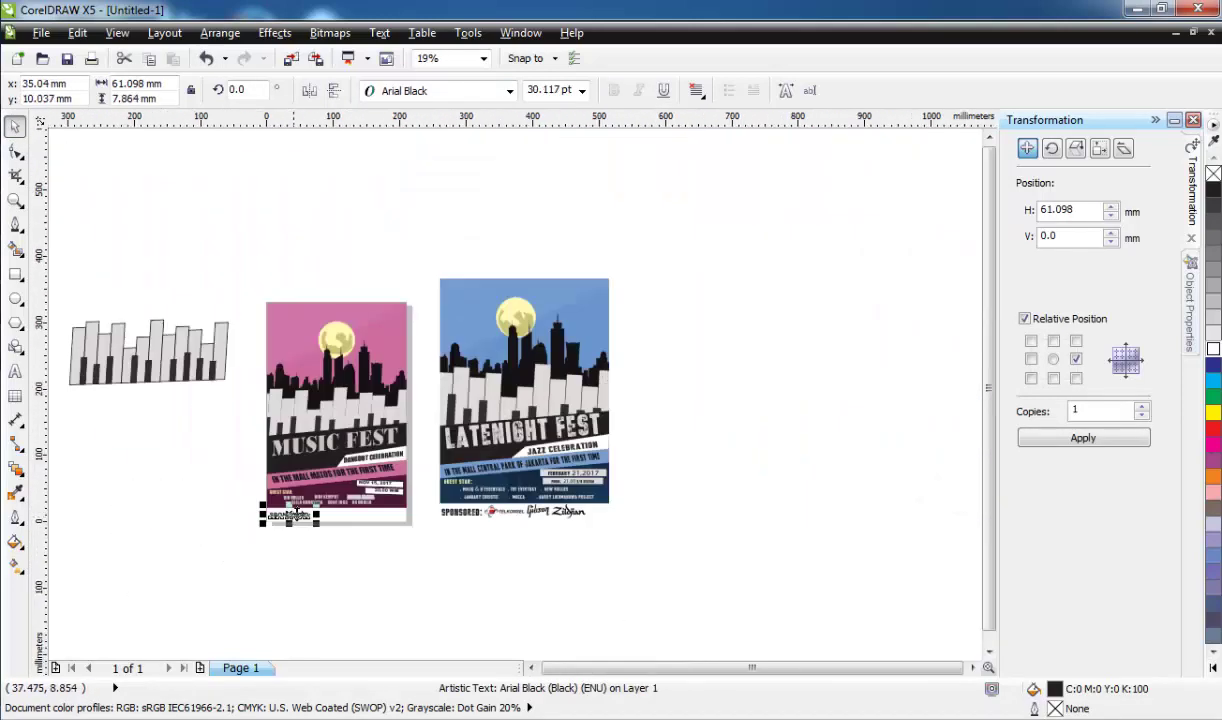
pyautogui.scroll(2, 265, 505)
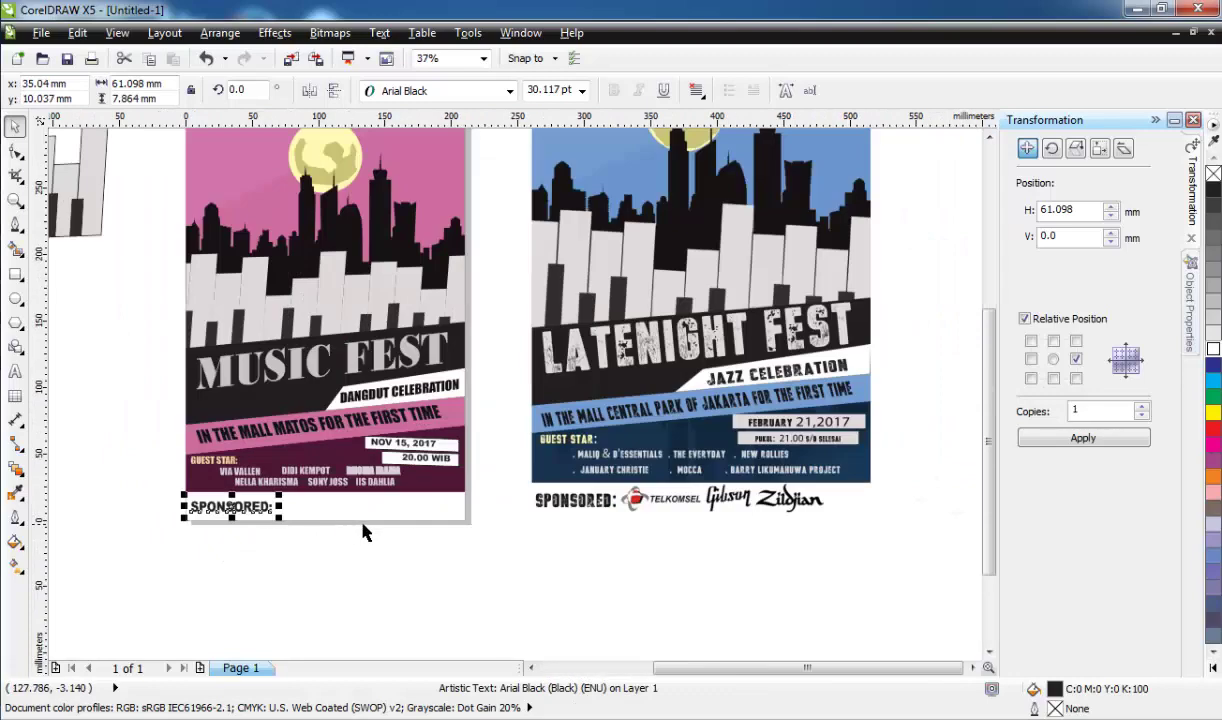
pyautogui.click(75, 317)
pyautogui.scroll(-2, 187, 436)
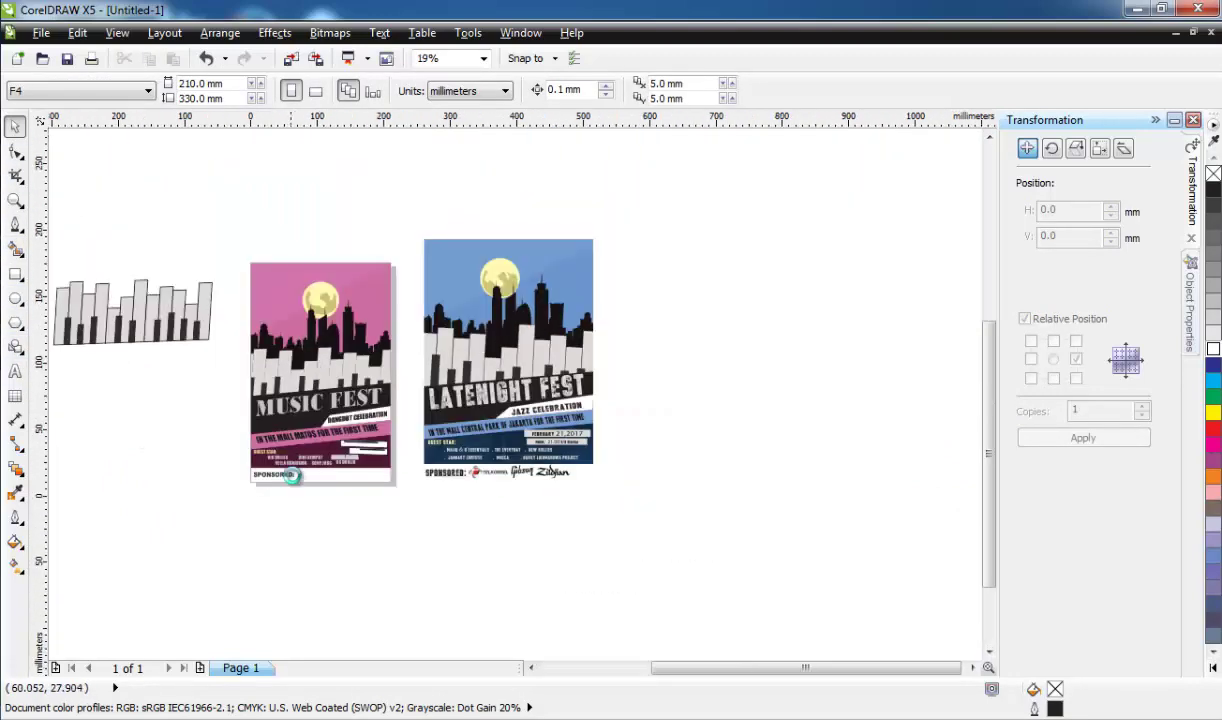
pyautogui.scroll(2, 290, 477)
pyautogui.scroll(2, 310, 470)
pyautogui.press('F8')
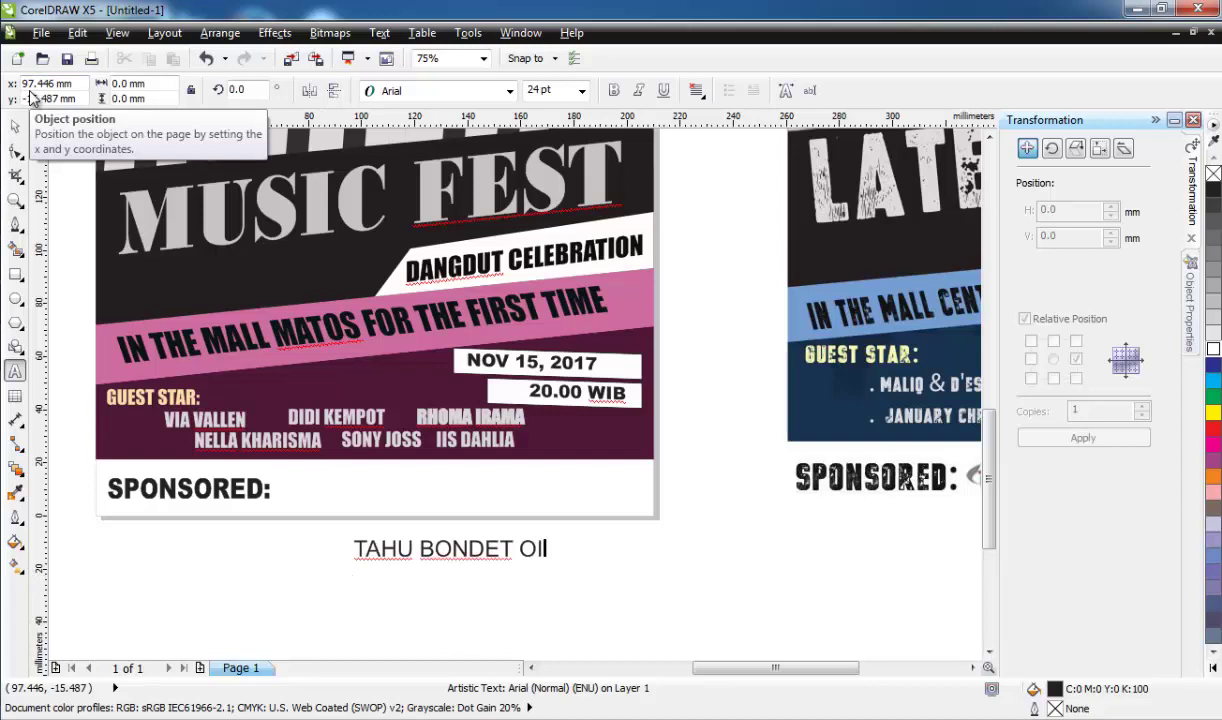
# Step: Set TAHU BONDET in BankGothic Lt BT and move it beside SPONSORED:
pyautogui.hotkey('ctrl', 'space')
pyautogui.click(510, 91)
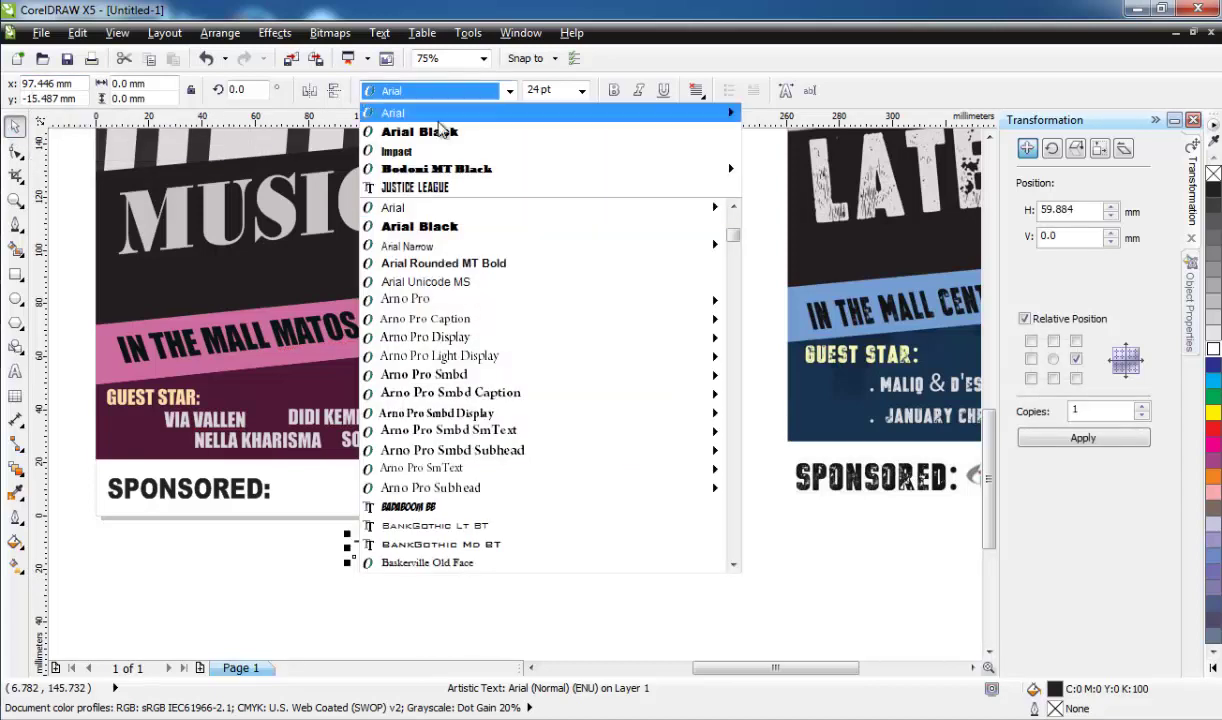
pyautogui.click(420, 194)
pyautogui.press('Escape')
pyautogui.click(444, 548)
pyautogui.click(510, 91)
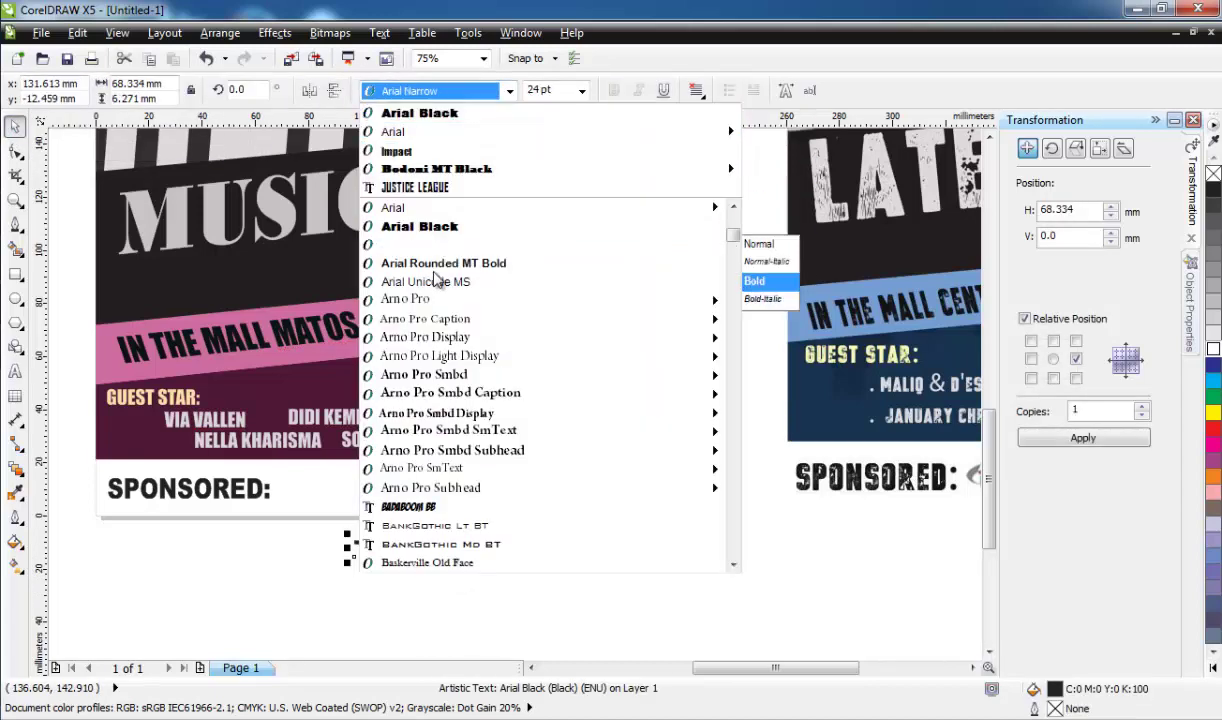
pyautogui.scroll(-2, 430, 520)
pyautogui.click(430, 469)
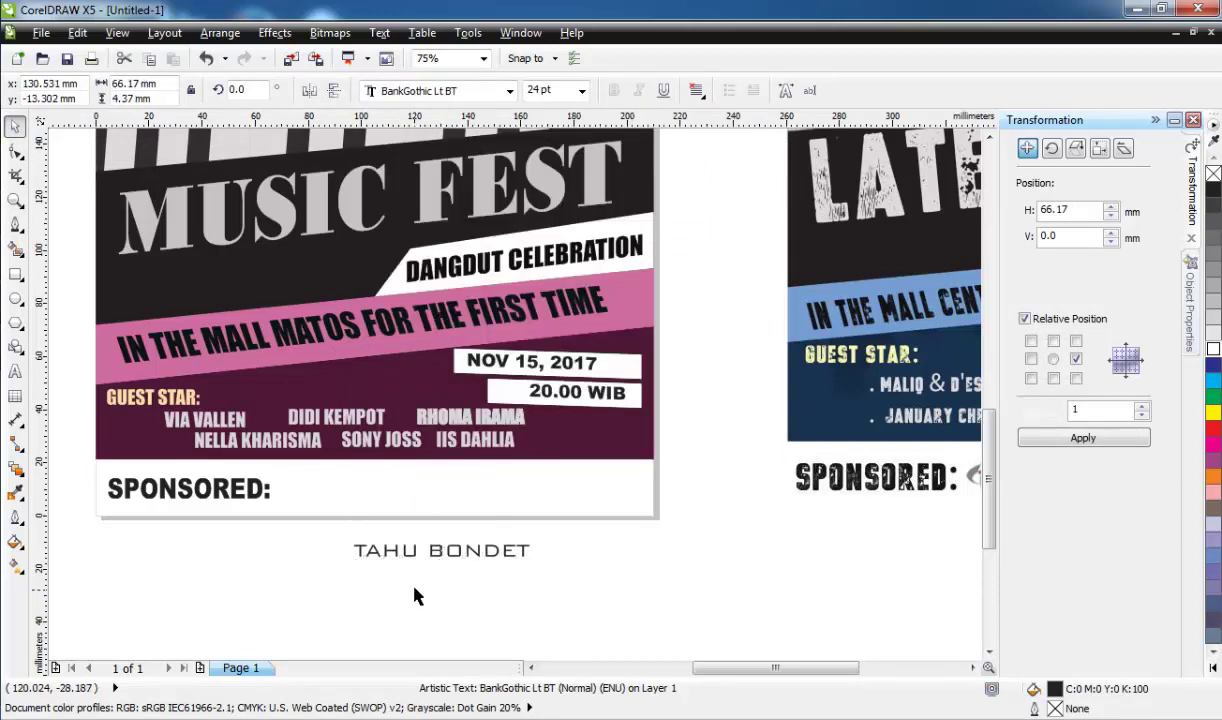
pyautogui.moveTo(393, 556); pyautogui.dragTo(357, 484)
# Step: Duplicate TAHU BONDET and retype the copy as RANGGA KOCOMOTO in BadaBoom BB
pyautogui.click(357, 484)
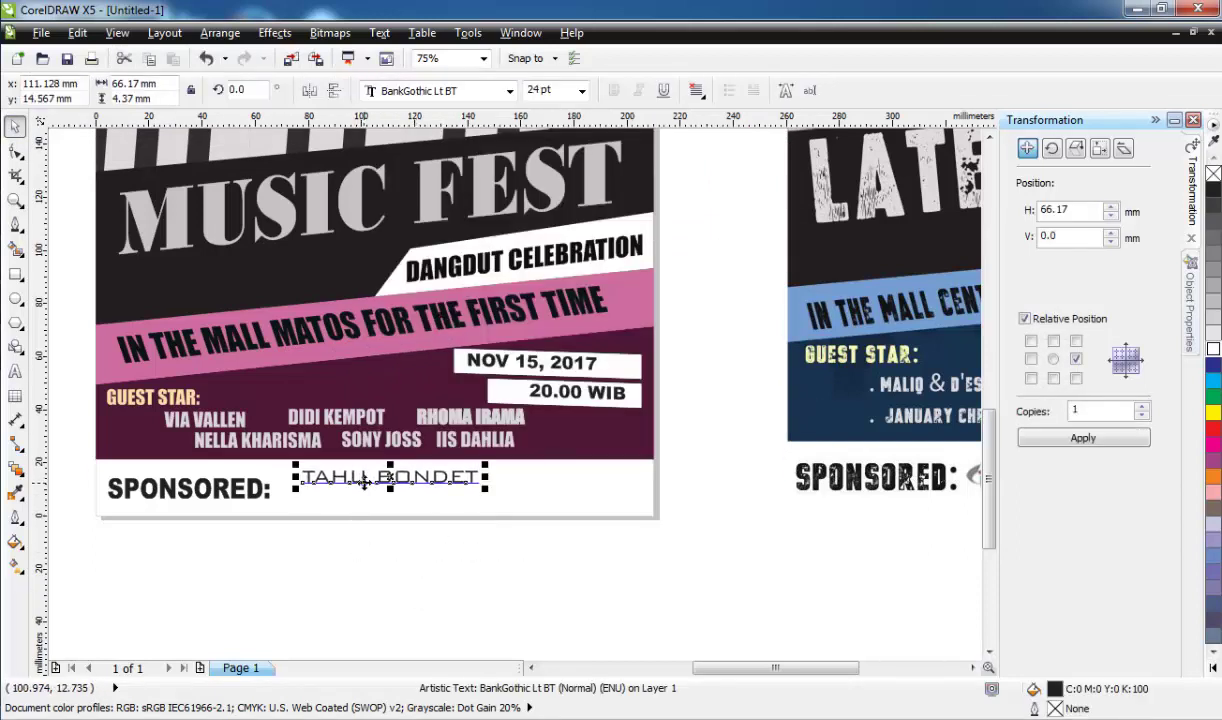
pyautogui.hotkey('ctrl', 'd')
pyautogui.doubleClick(341, 497)
pyautogui.hotkey('ctrl', 'a')
pyautogui.write('R')
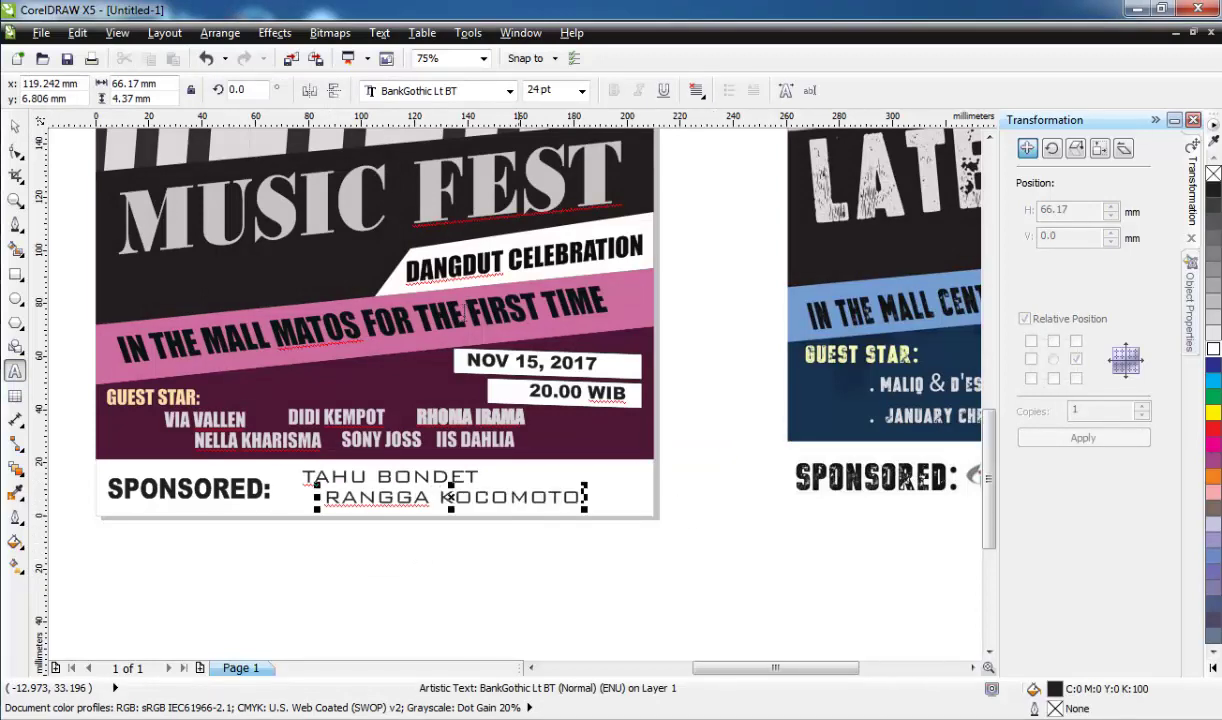
pyautogui.click(509, 91)
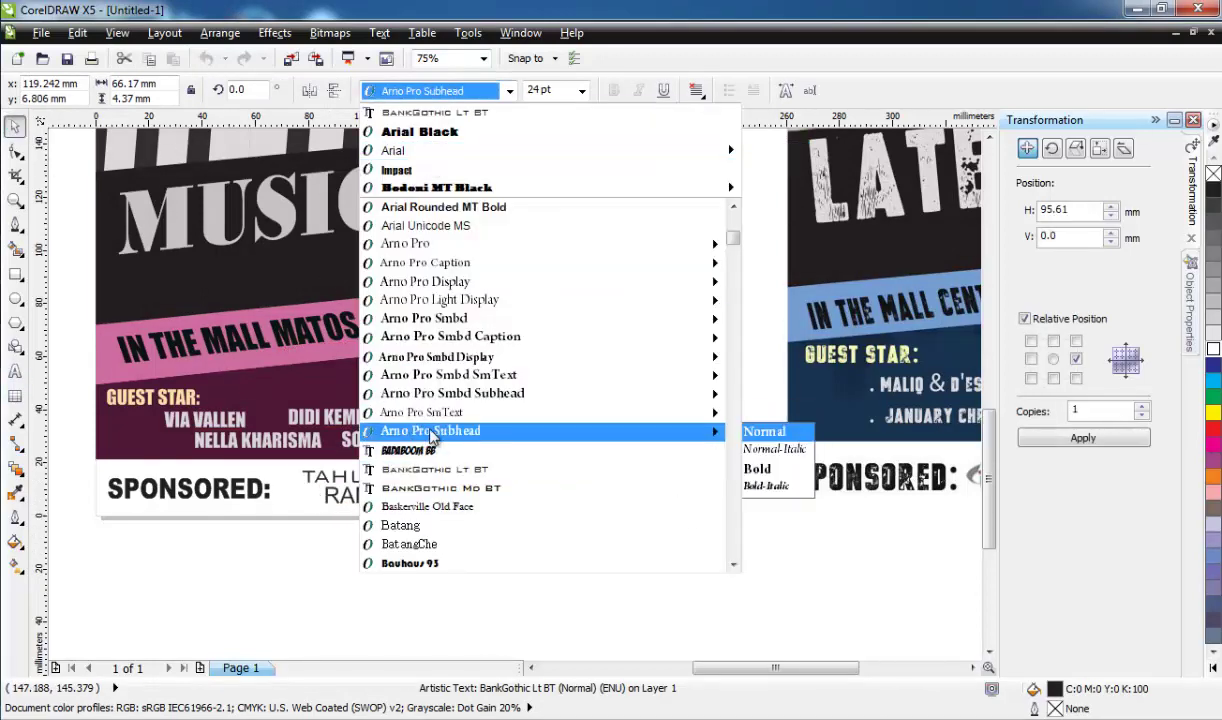
pyautogui.click(400, 447)
# Step: Shrink both sponsor names slightly and nudge RANGGA KOCOMOTO right and down
pyautogui.click(370, 556)
pyautogui.scroll(2, 370, 510)
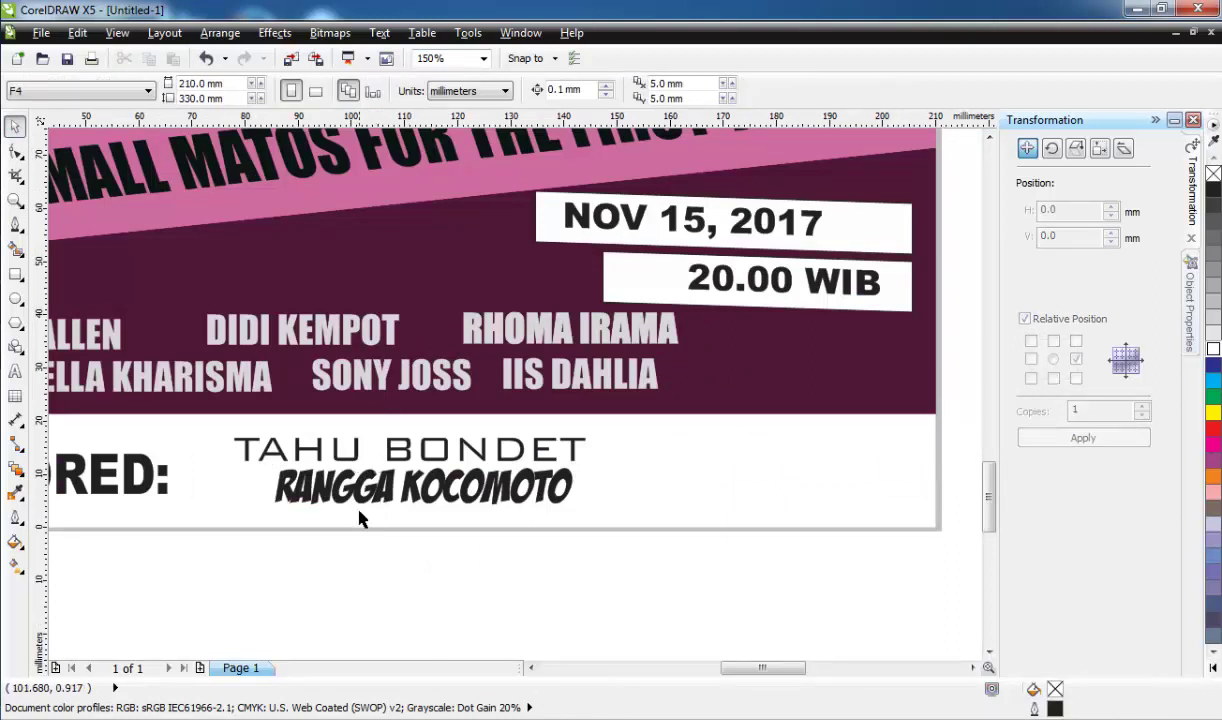
pyautogui.moveTo(224, 578); pyautogui.dragTo(700, 420)
pyautogui.moveTo(687, 514); pyautogui.dragTo(597, 500)
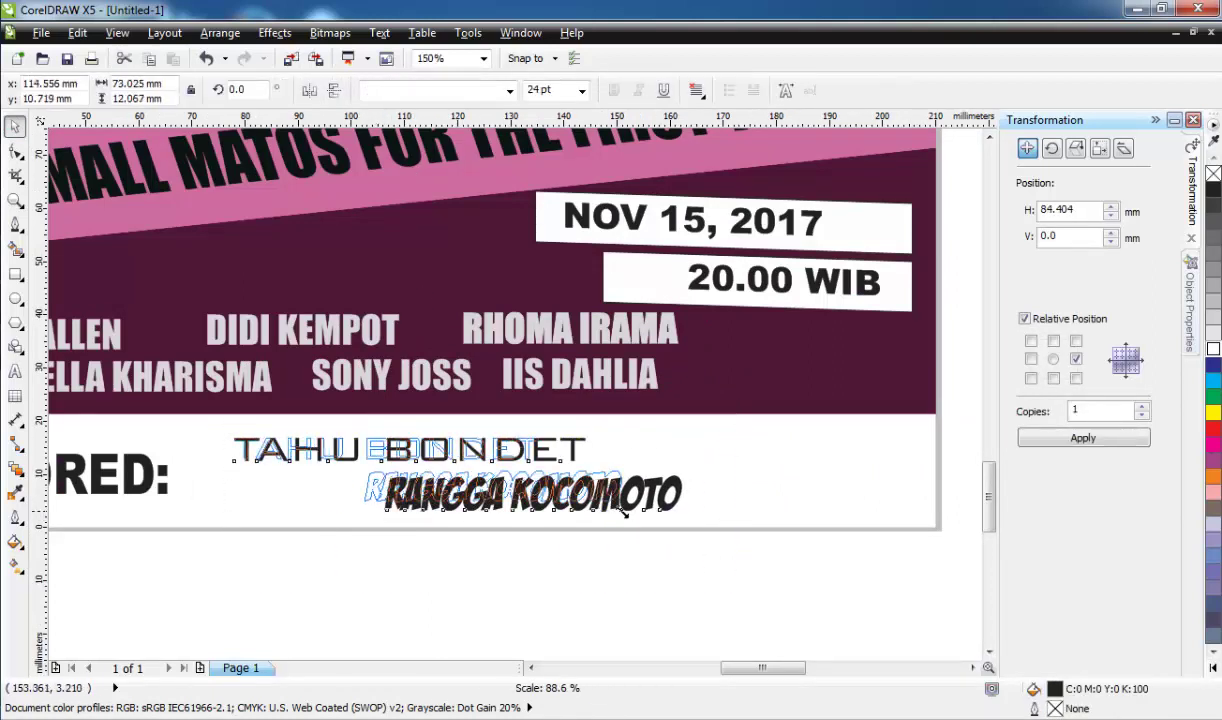
pyautogui.moveTo(457, 484); pyautogui.dragTo(467, 497)
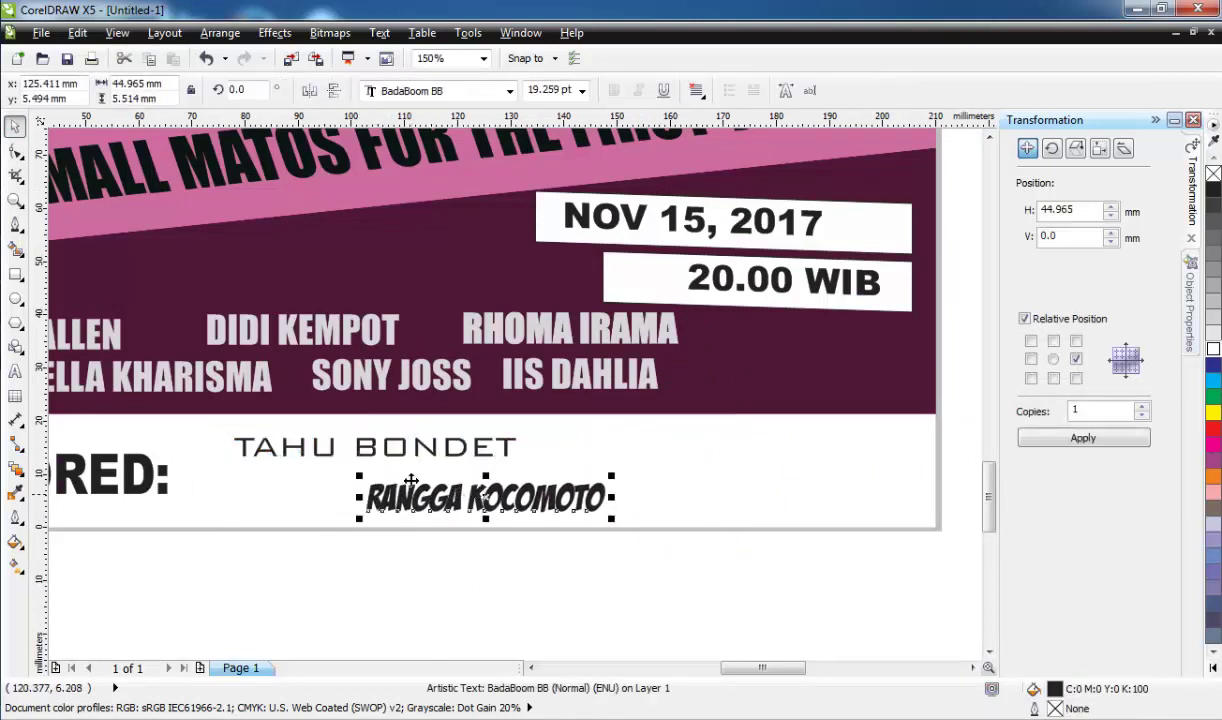
# Step: Place a copy of TAHU BONDET to the right of the sponsor names
pyautogui.click(388, 447)
pyautogui.moveTo(388, 447); pyautogui.dragTo(680, 451)
pyautogui.doubleClick(800, 451)
# Step: Retype the copy as CYBERMUJAHID in Arial Unicode MS, shifted further right
pyautogui.hotkey('ctrl', 'a')
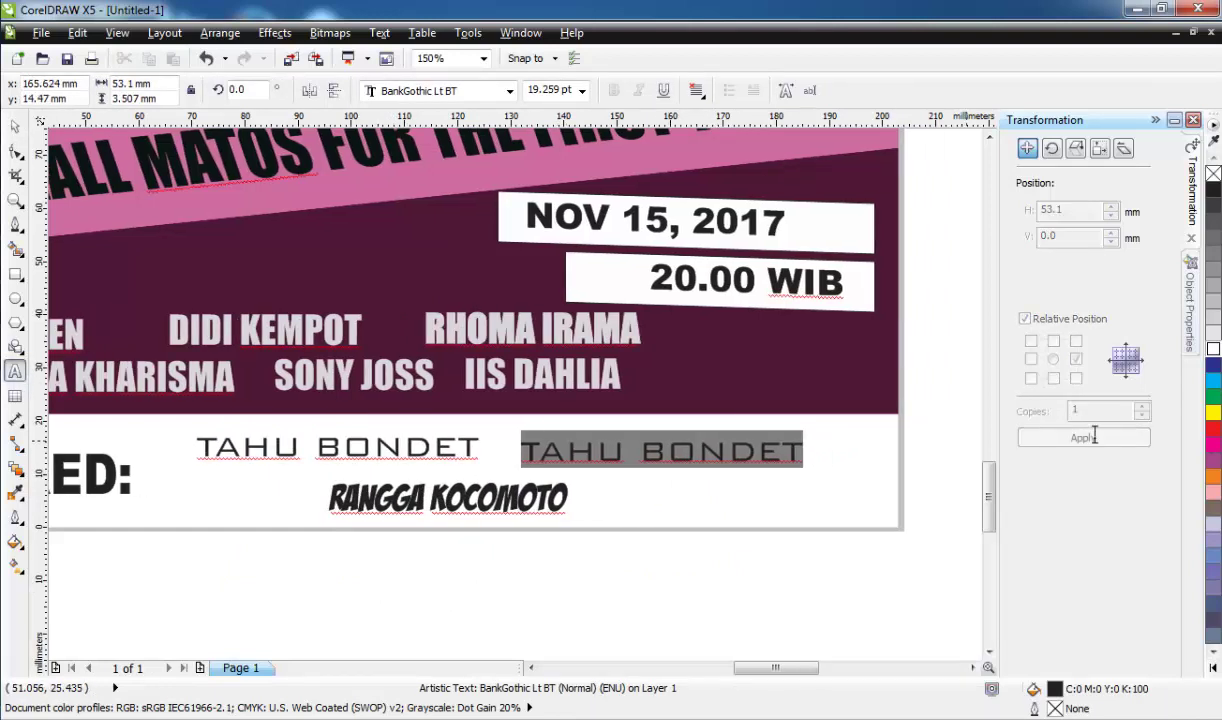
pyautogui.write('CYBERMU')
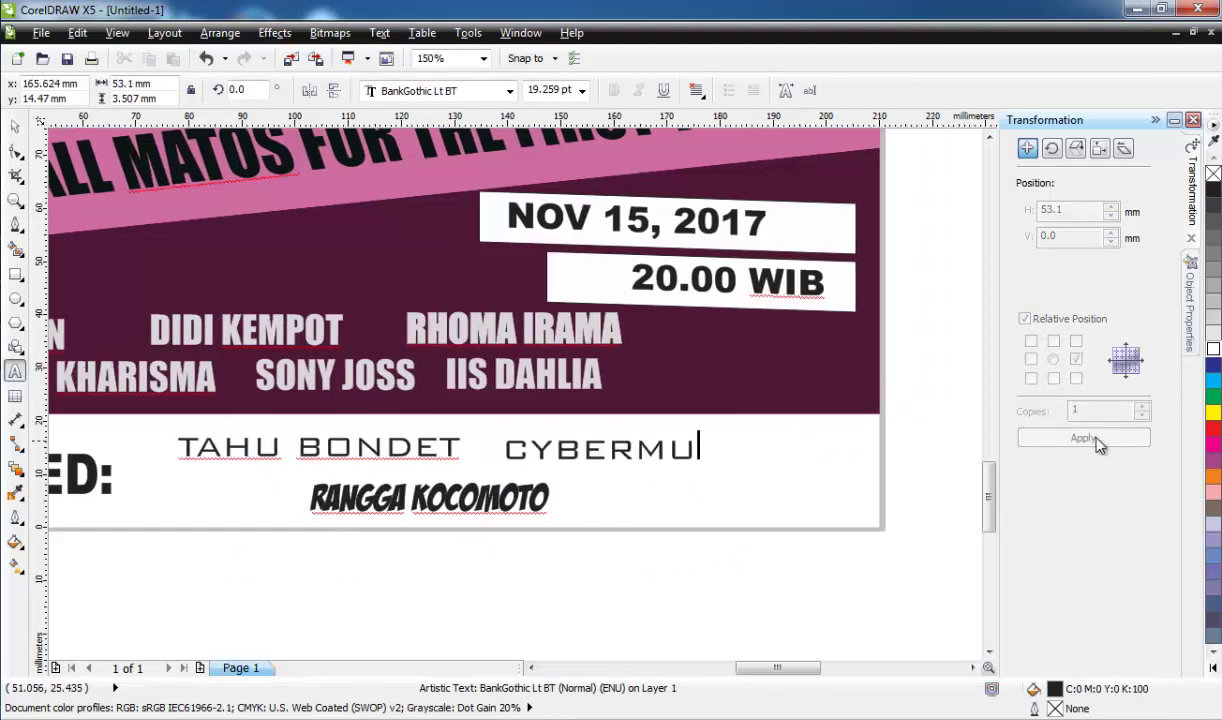
pyautogui.write('JAHID')
pyautogui.hotkey('ctrl', 'space')
pyautogui.click(509, 90)
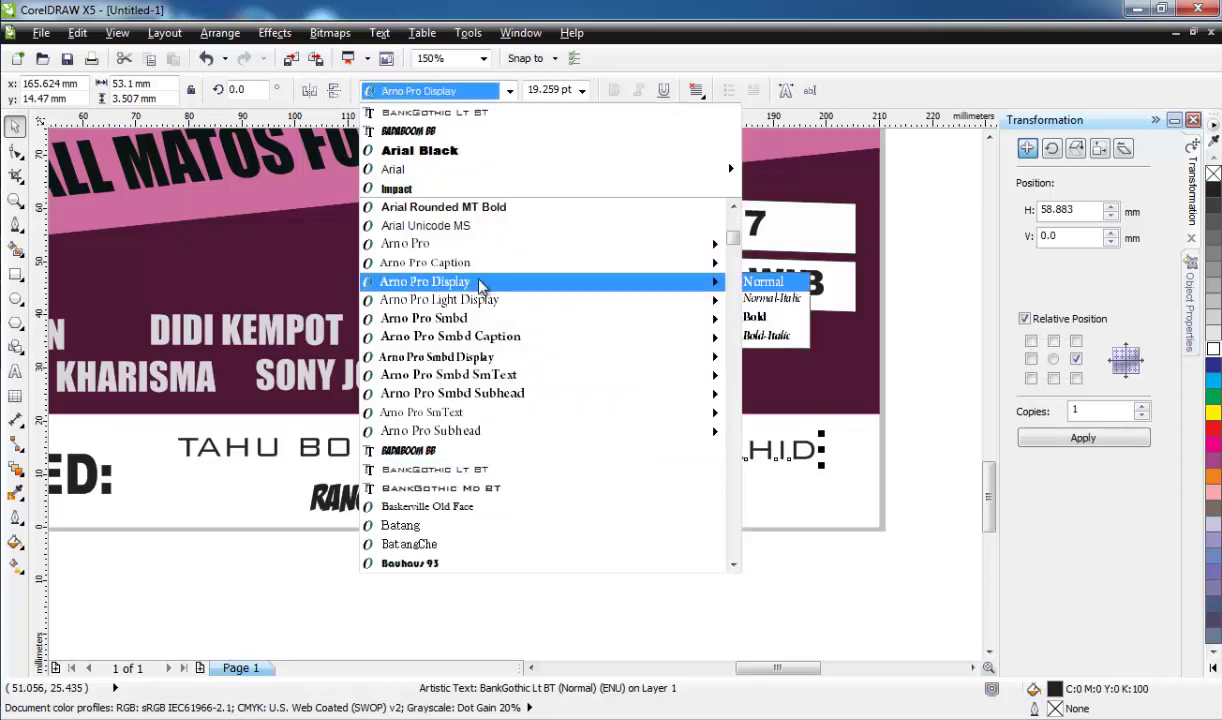
pyautogui.click(507, 237)
pyautogui.moveTo(633, 452); pyautogui.dragTo(660, 455)
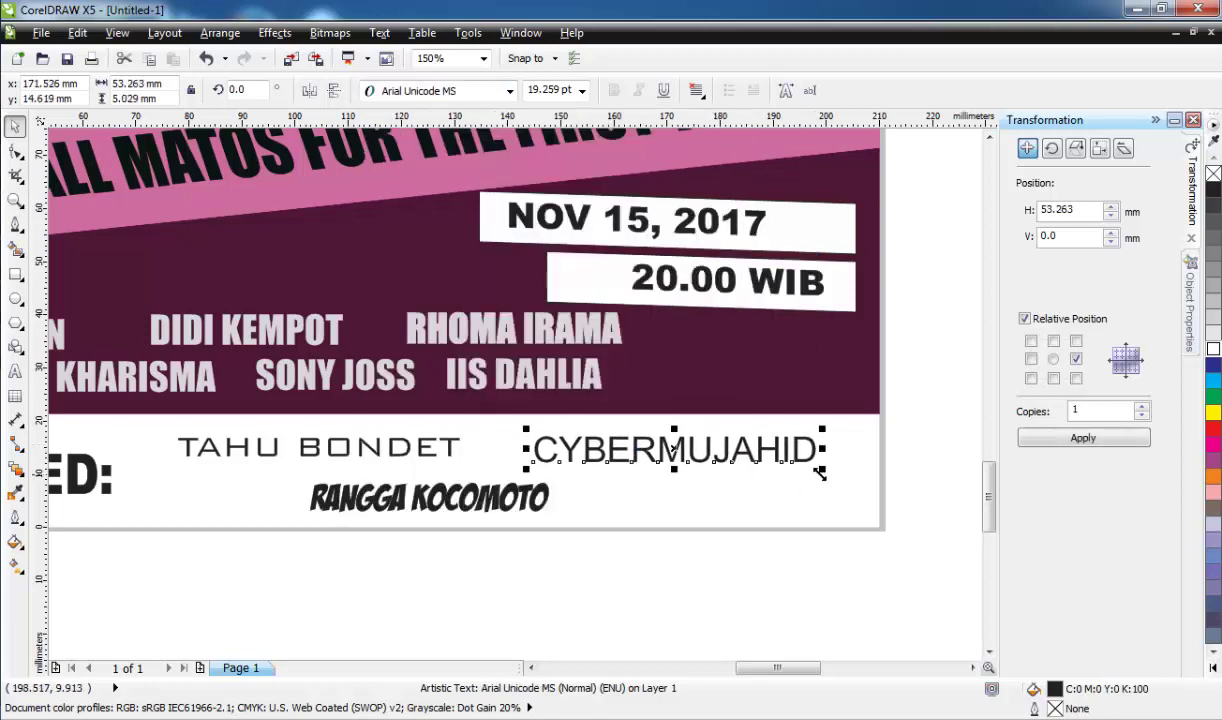
pyautogui.moveTo(537, 506); pyautogui.dragTo(452, 501)
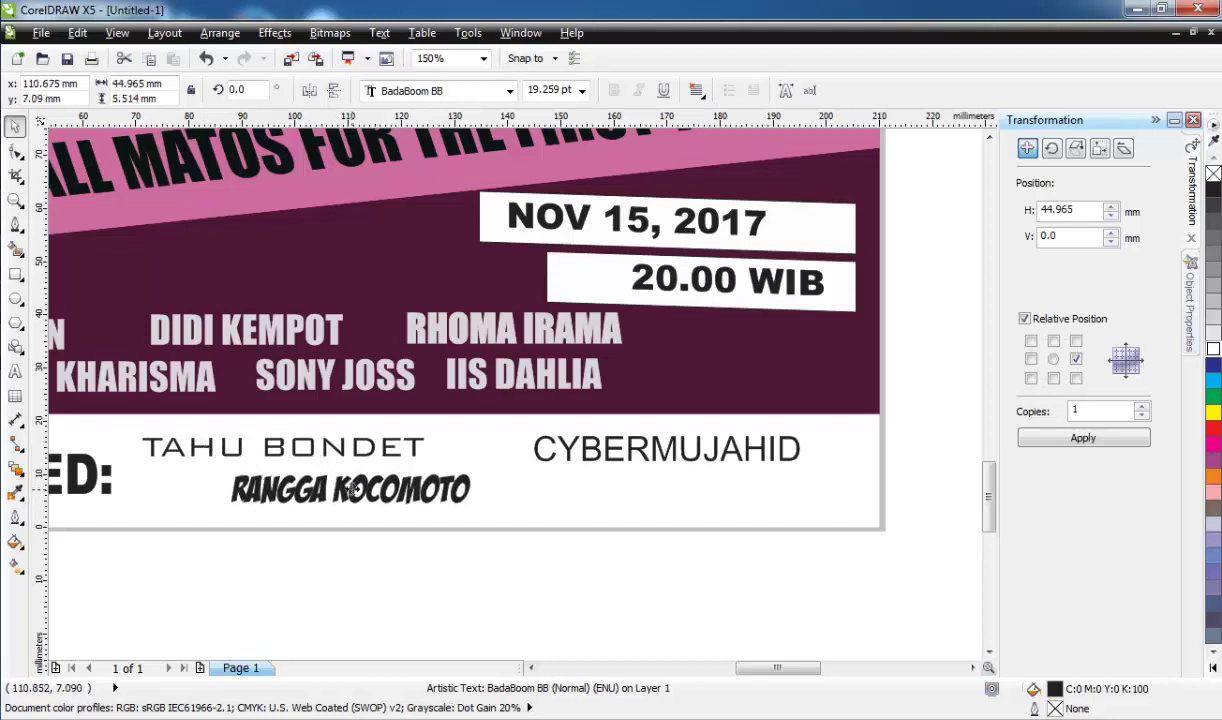
pyautogui.click(652, 447)
pyautogui.press('Left')
pyautogui.moveTo(424, 482); pyautogui.dragTo(803, 481)
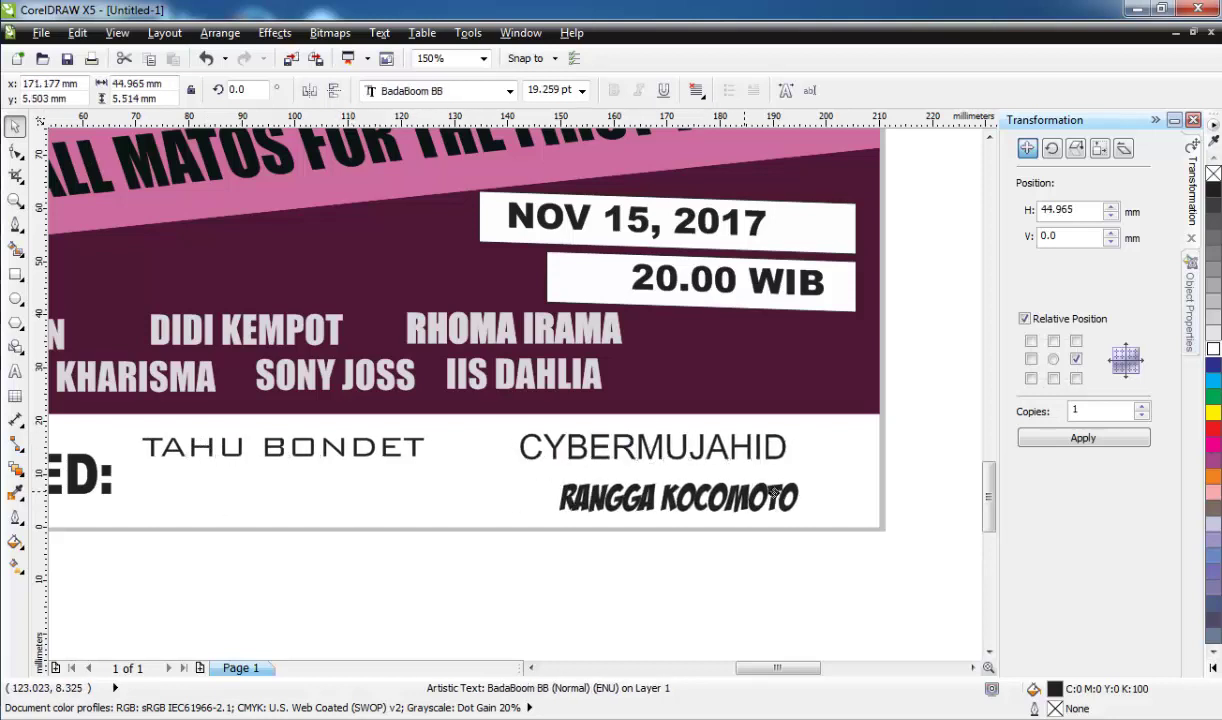
pyautogui.rightClick(796, 484)
pyautogui.doubleClick(796, 484)
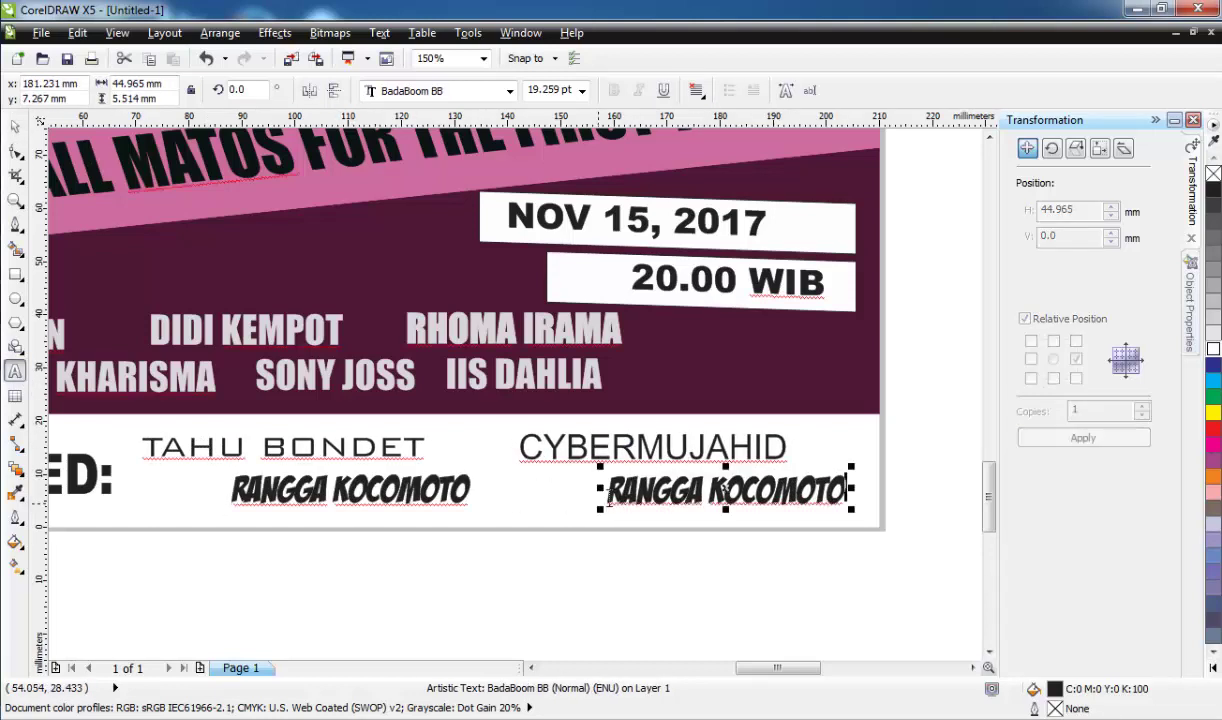
pyautogui.write('BMT YDK')
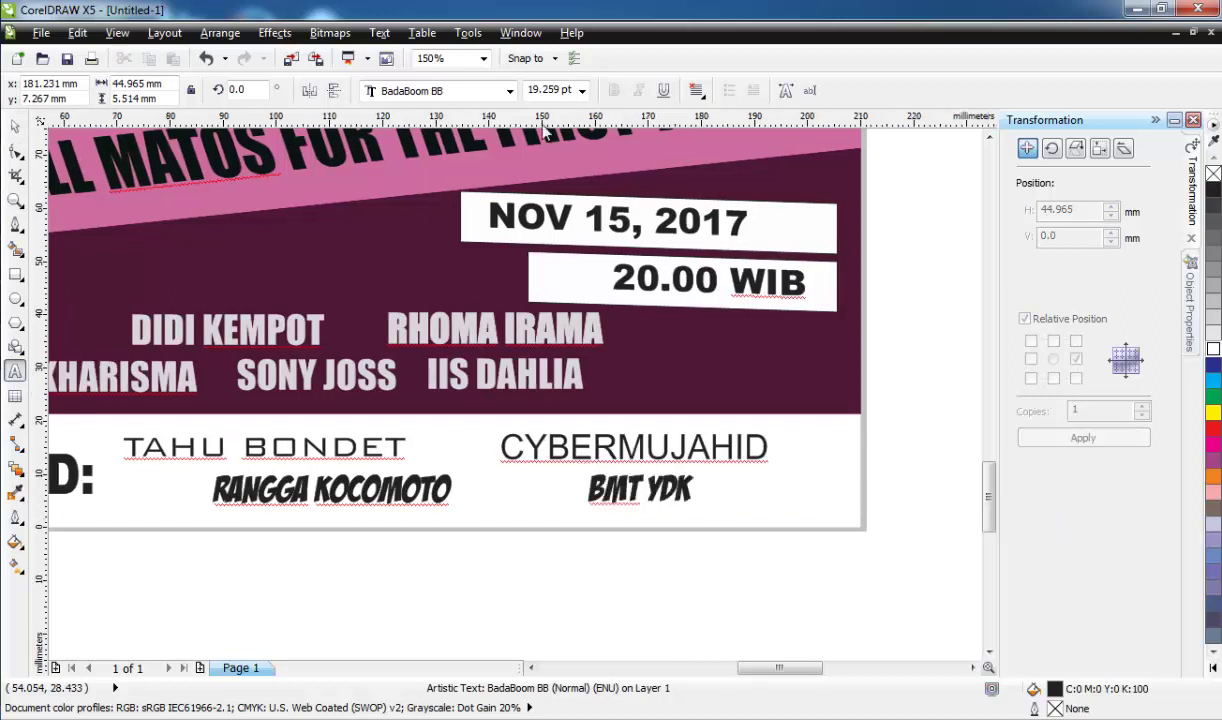
# Step: Set BMT YDK in Arial Black and centre it beneath CYBERMUJAHID
pyautogui.click(15, 125)
pyautogui.click(510, 91)
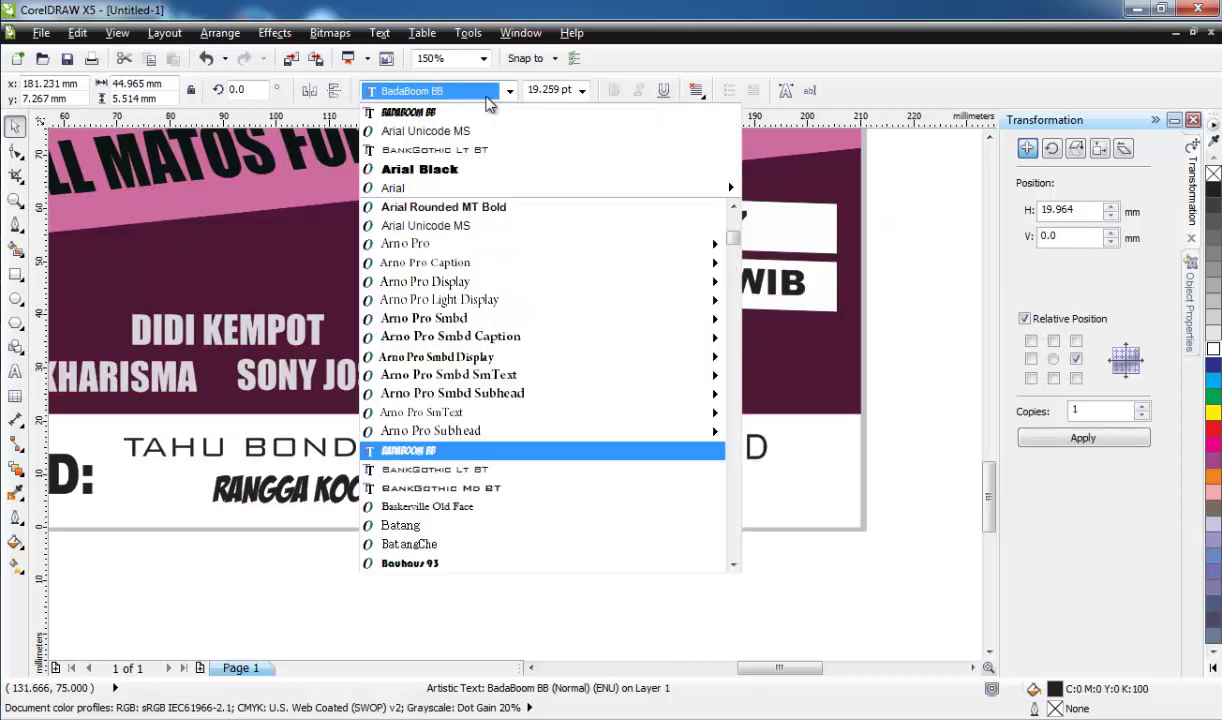
pyautogui.click(400, 115)
pyautogui.moveTo(604, 491); pyautogui.dragTo(385, 458)
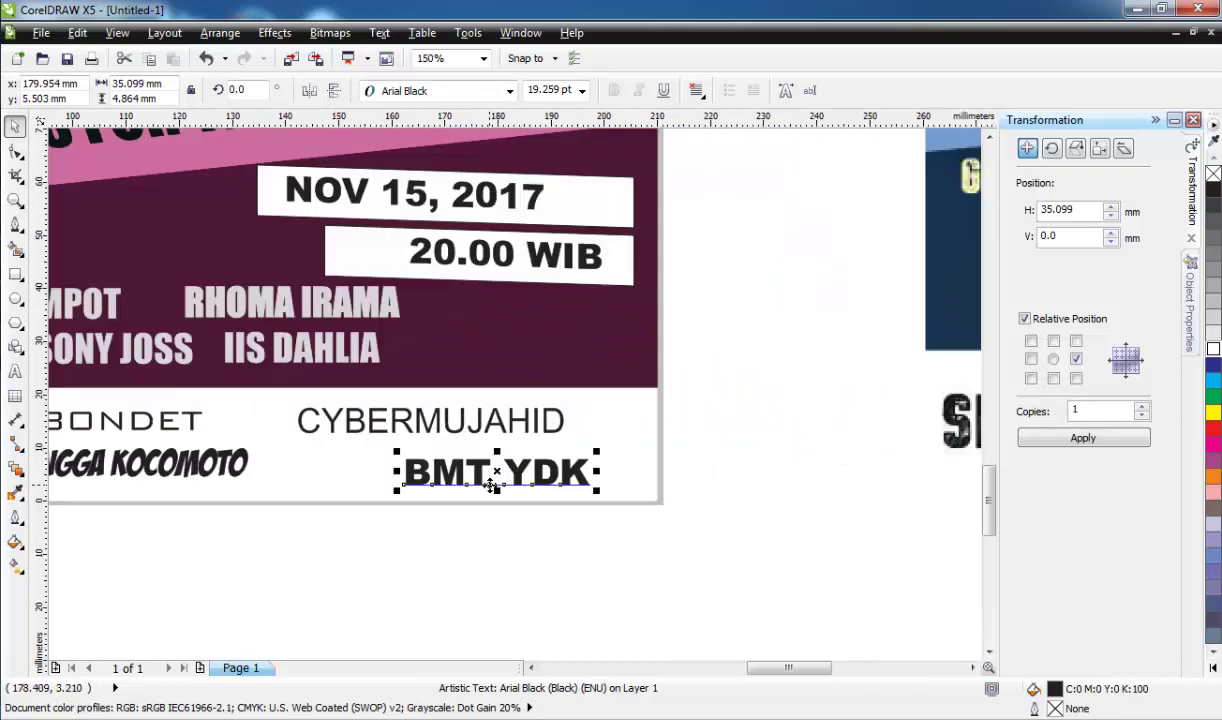
pyautogui.press('F4')
# Step: Group all the Music Fest poster's objects into one group
pyautogui.moveTo(267, 218); pyautogui.dragTo(447, 507)
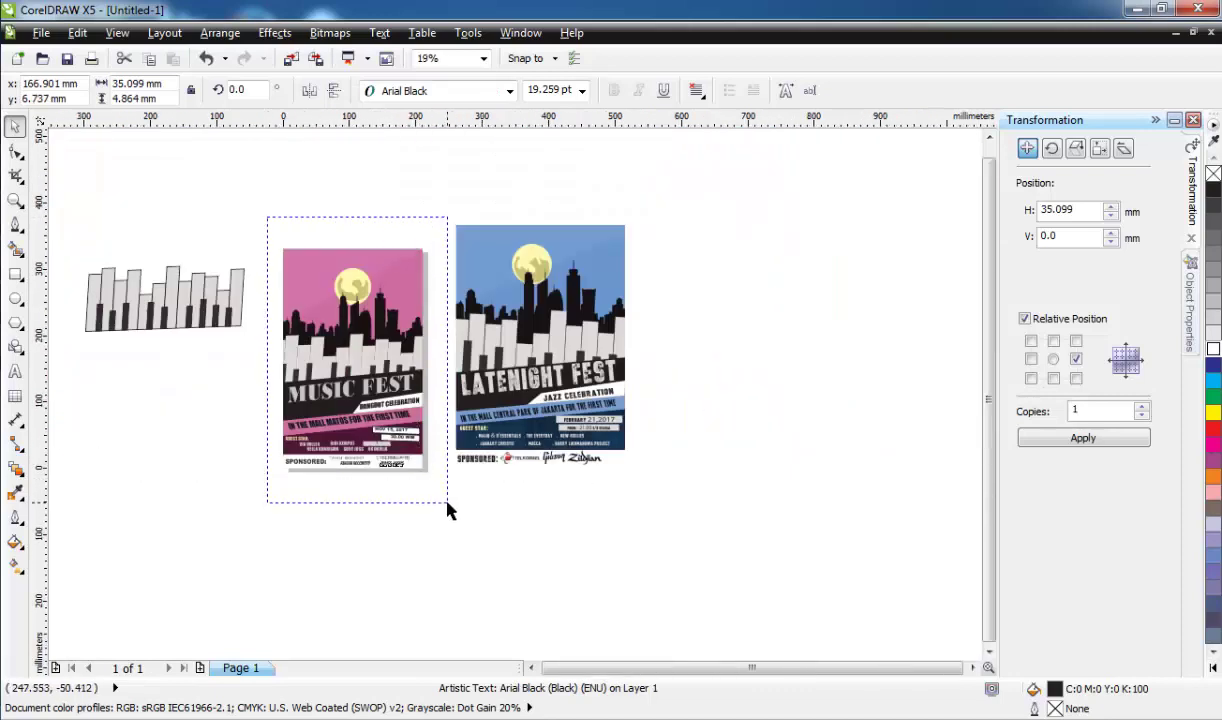
pyautogui.hotkey('ctrl', 'g')
pyautogui.hotkey('shift', 'F2')
# Step: Delete the loose piano-keys piece beside the poster and deselect everything
pyautogui.click(110, 230)
pyautogui.rightClick(102, 219)
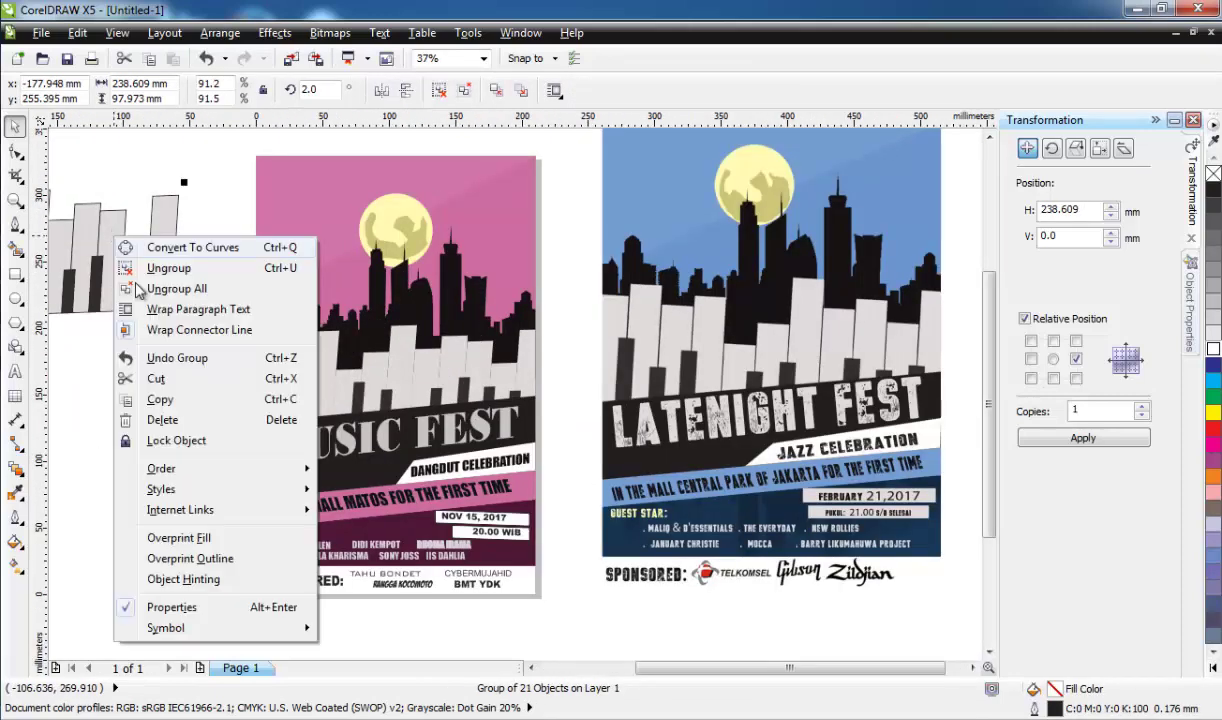
pyautogui.click(155, 417)
pyautogui.click(462, 315)
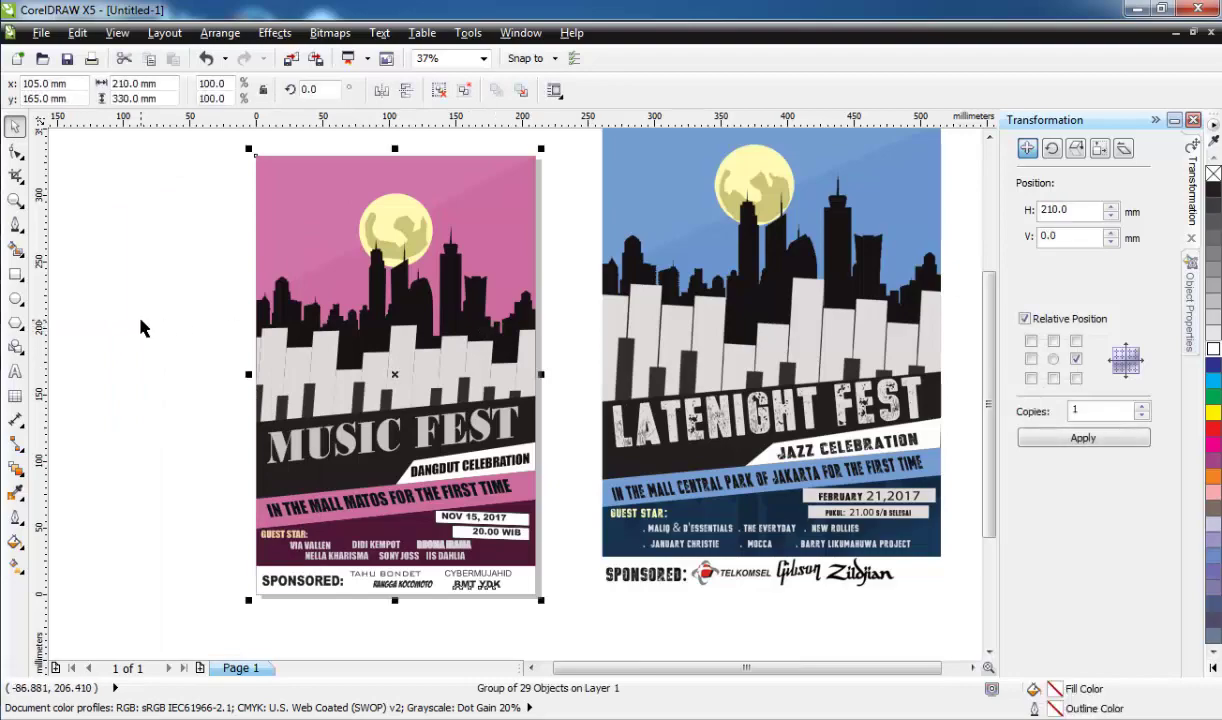
pyautogui.click(144, 250)
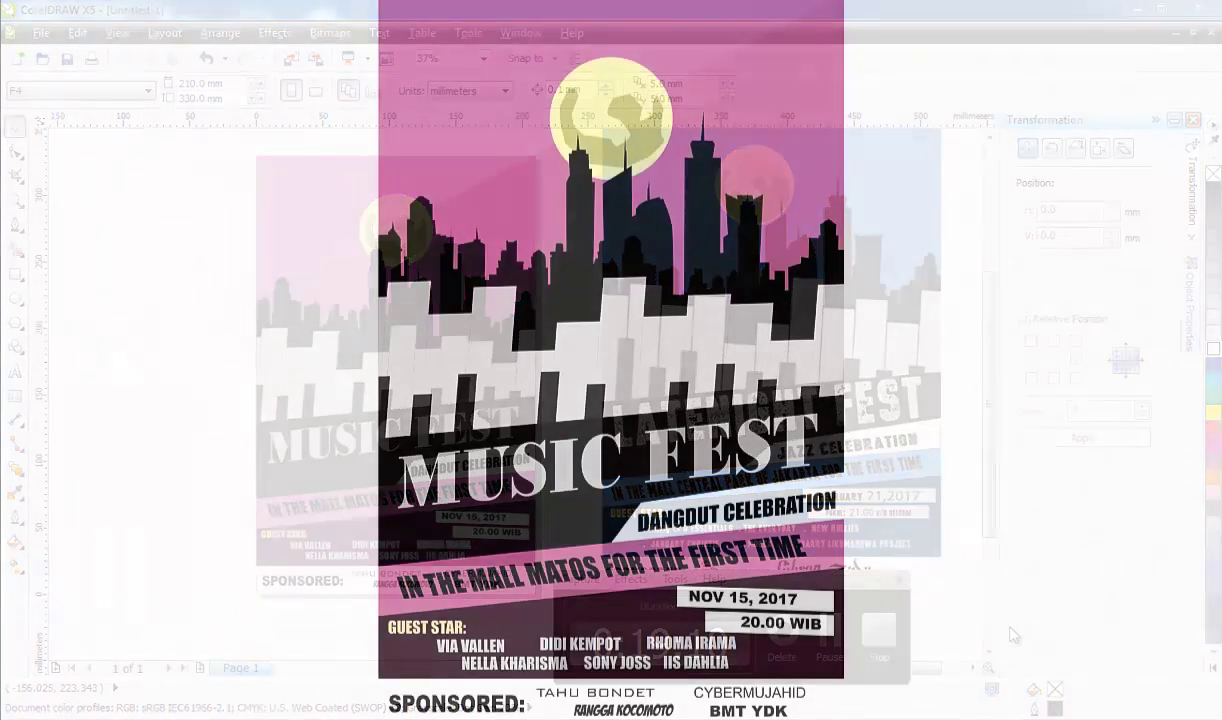